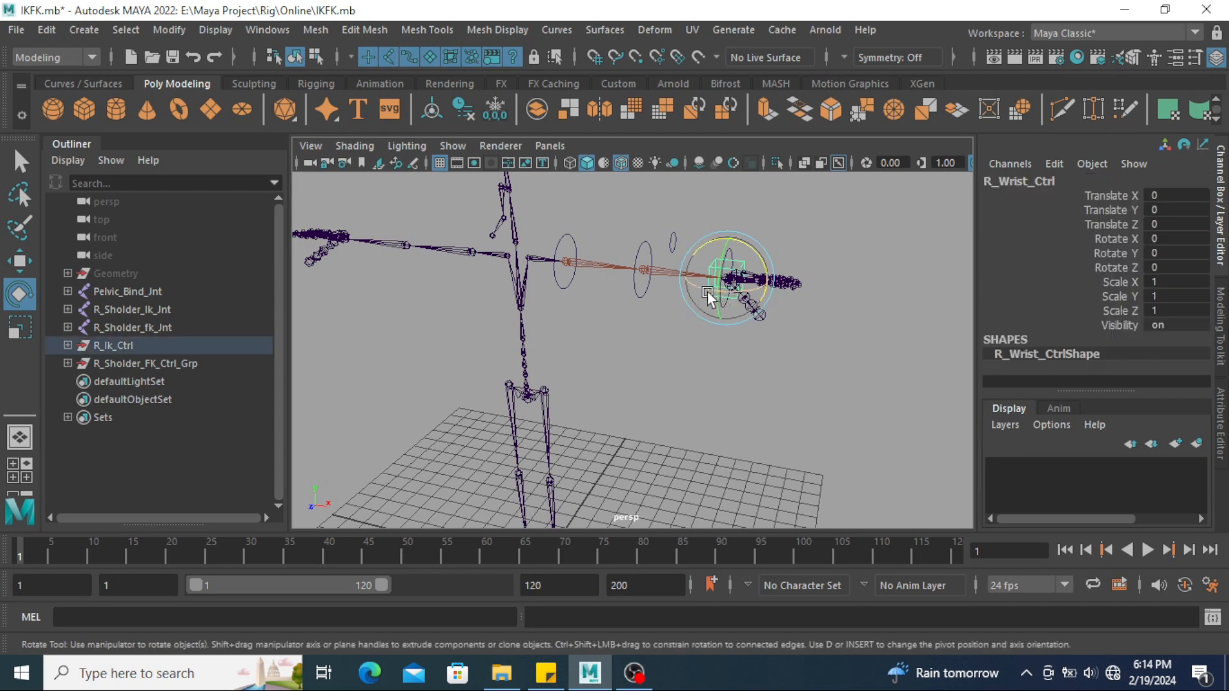
Try moving R_Wrist_Ctrl in the viewport
{"action": "key", "text": "w"}
{"action": "left_click_drag", "start_coordinate": [726, 297], "coordinate": [660, 315]}
{"action": "key", "text": "ctrl+z"}
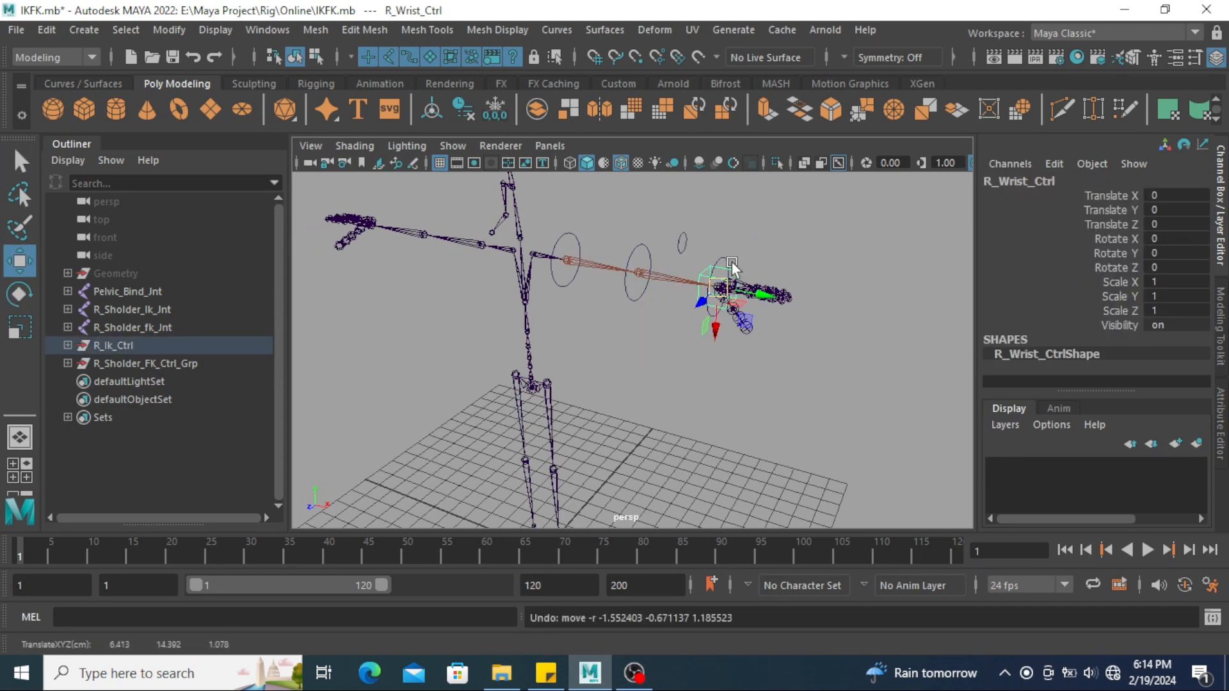
Hide the R_Sholder_Ik_Jnt and R_Sholder_fk_Jnt joint chains
{"action": "left_click", "coordinate": [863, 217]}
{"action": "left_click_drag", "start_coordinate": [730, 282], "coordinate": [675, 299], "text": "alt"}
{"action": "middle_click_drag", "start_coordinate": [675, 299], "coordinate": [634, 377], "text": "alt"}
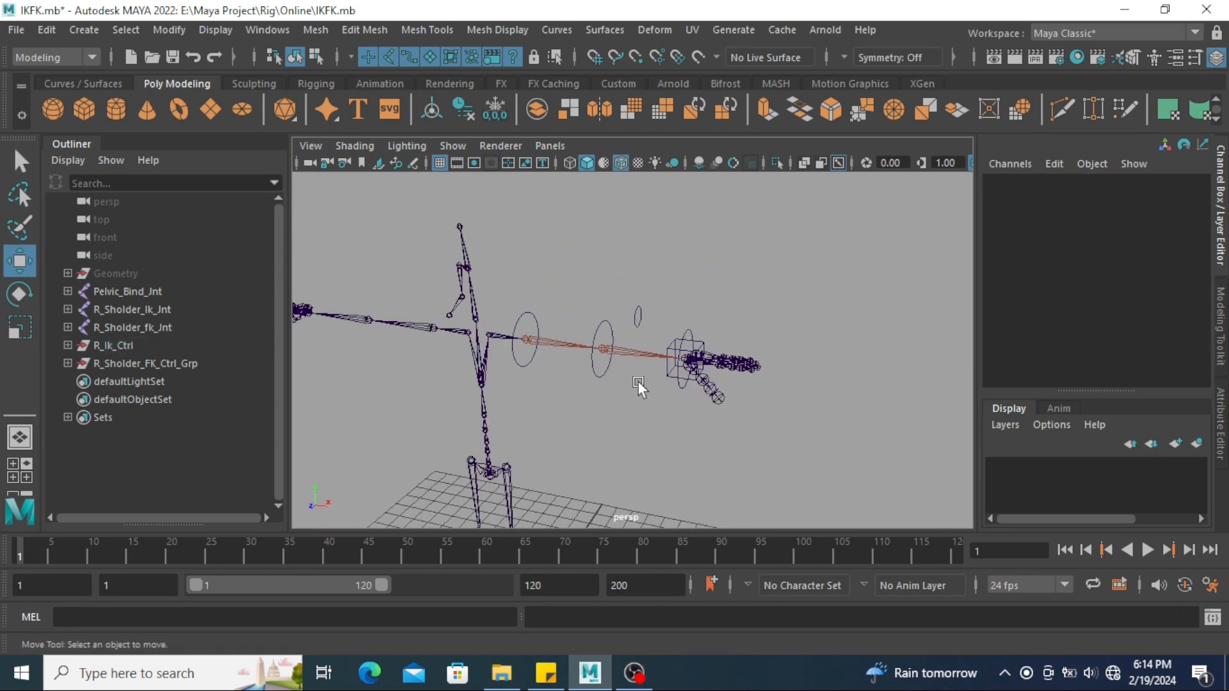
{"action": "left_click", "coordinate": [156, 314]}
{"action": "key", "text": "ctrl+h"}
{"action": "left_click", "coordinate": [155, 329]}
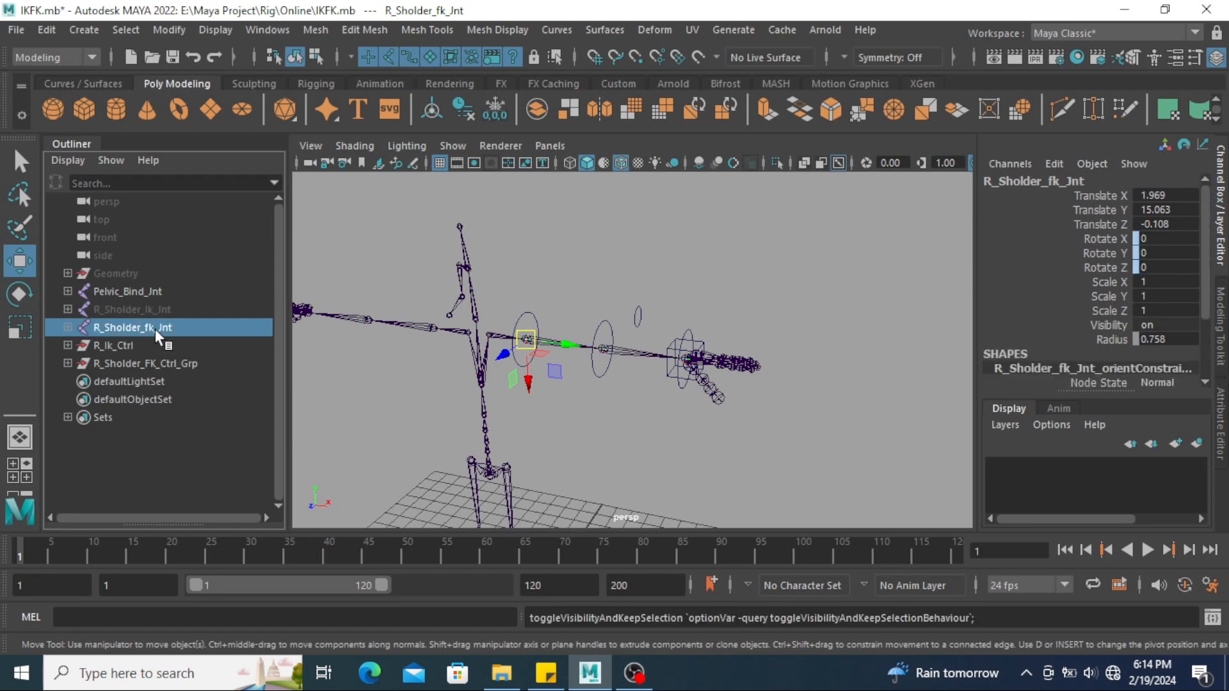
{"action": "key", "text": "ctrl+h"}
{"action": "left_click", "coordinate": [674, 432]}
Hide the R_Ik_Ctrl and R_Sholder_FK_Ctrl_Grp control groups together
{"action": "left_click_drag", "start_coordinate": [673, 432], "coordinate": [673, 352], "text": "alt"}
{"action": "left_click", "coordinate": [113, 349]}
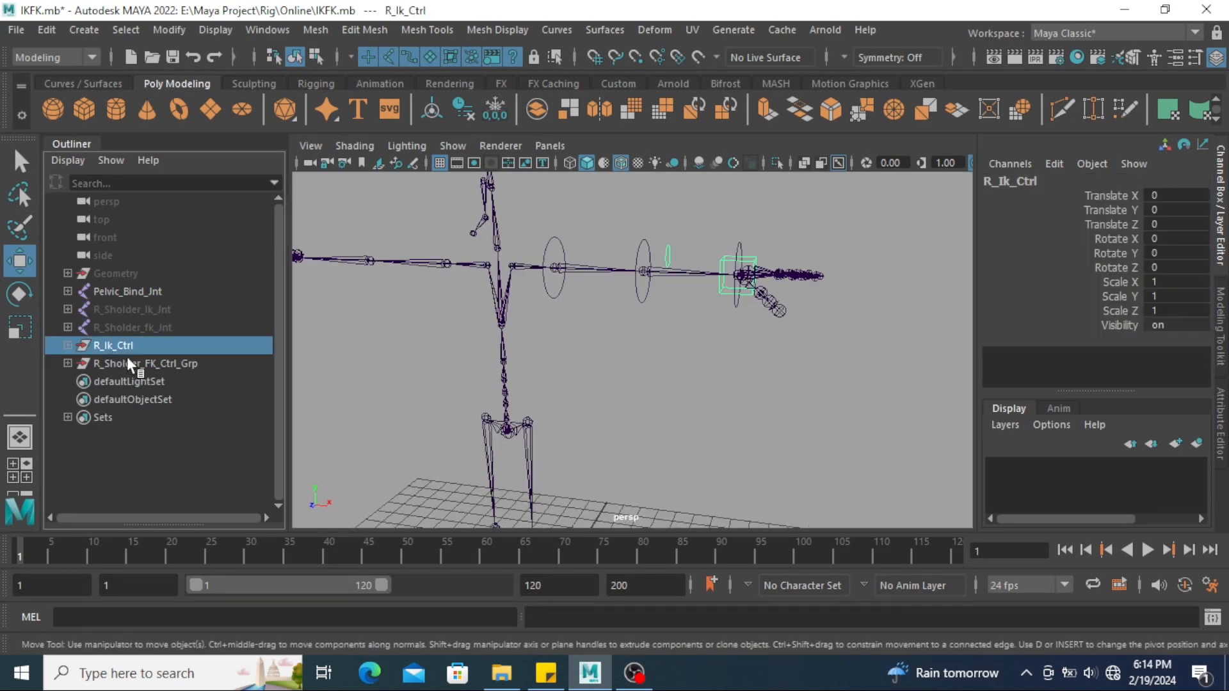
{"action": "left_click", "coordinate": [136, 363], "text": "ctrl"}
{"action": "key", "text": "ctrl+h"}
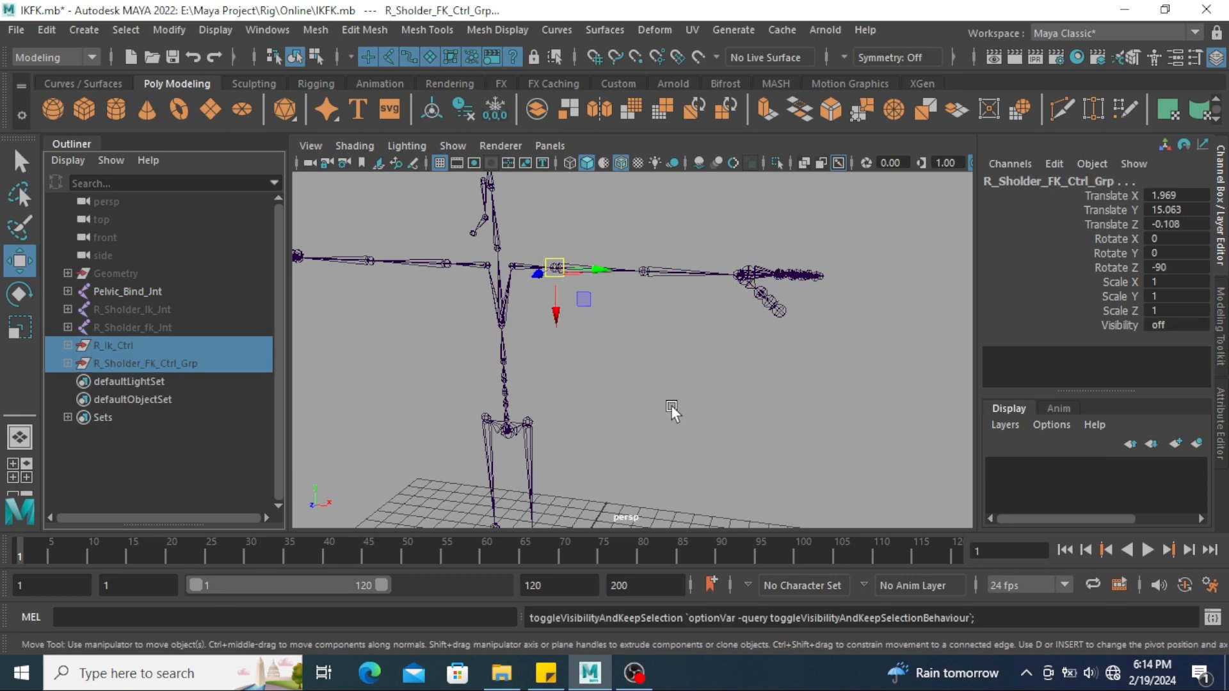
{"action": "left_click", "coordinate": [671, 405]}
{"action": "right_click_drag", "start_coordinate": [670, 406], "coordinate": [662, 435], "text": "alt"}
{"action": "middle_click_drag", "start_coordinate": [662, 436], "coordinate": [656, 428], "text": "alt"}
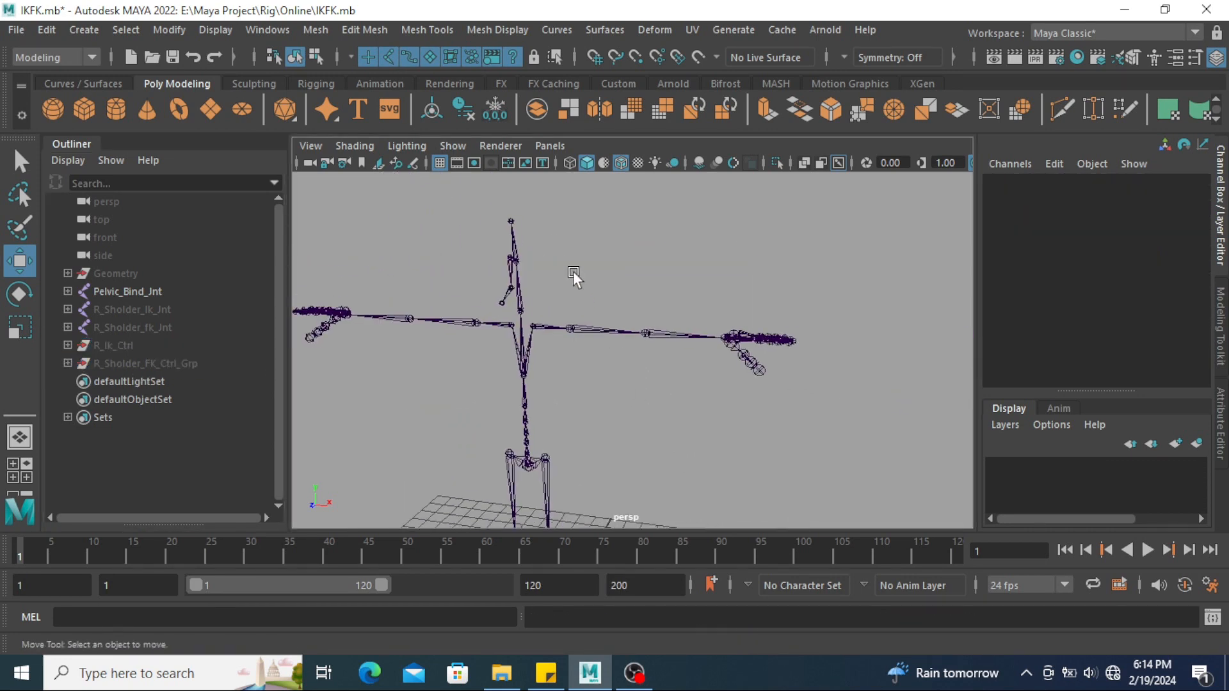
Expand the R_Sholder_Ik_Jnt and R_Sholder_fk_Jnt hierarchies to list their elbow and wrist joints
{"action": "left_click_drag", "start_coordinate": [574, 271], "coordinate": [694, 408]}
{"action": "left_click", "coordinate": [414, 390]}
{"action": "left_click", "coordinate": [67, 309]}
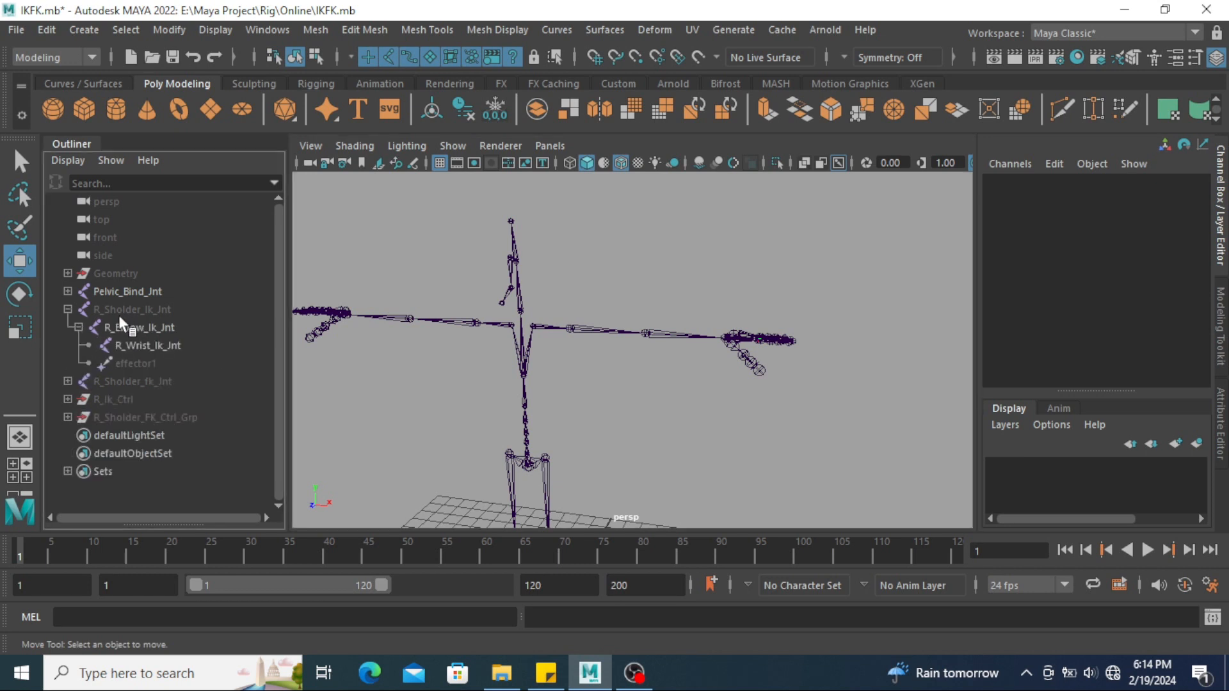
{"action": "left_click", "coordinate": [67, 381]}
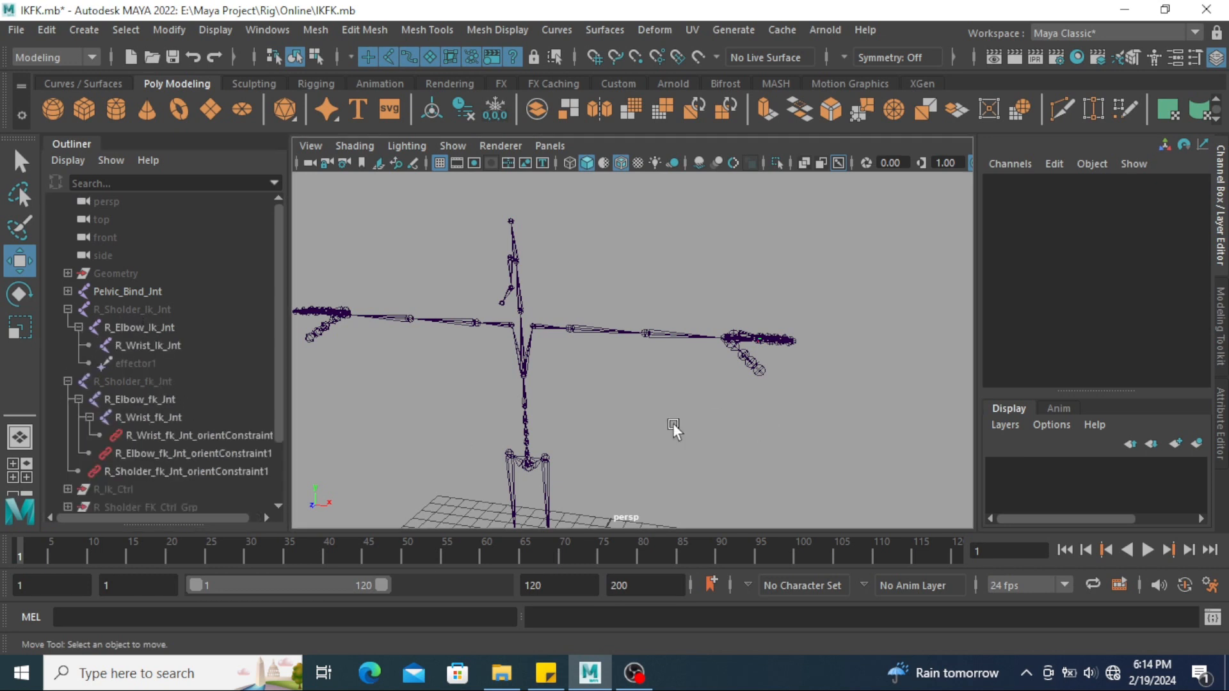
{"action": "middle_click_drag", "start_coordinate": [512, 403], "coordinate": [518, 371], "text": "alt"}
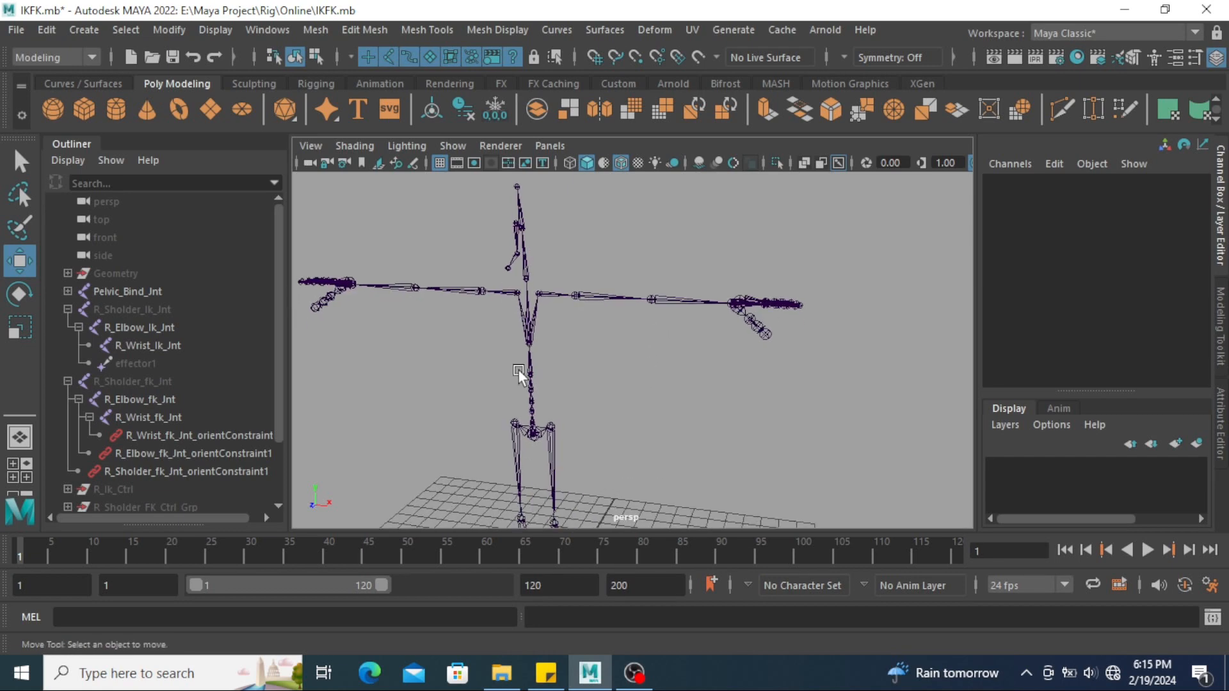
Parent-constrain R_Sholder_Bind_Jnt to R_Sholder_Ik_Jnt and R_Sholder_fk_Jnt, using reset constraint options with Maintain offset on
{"action": "left_click", "coordinate": [161, 329]}
{"action": "left_click", "coordinate": [133, 310]}
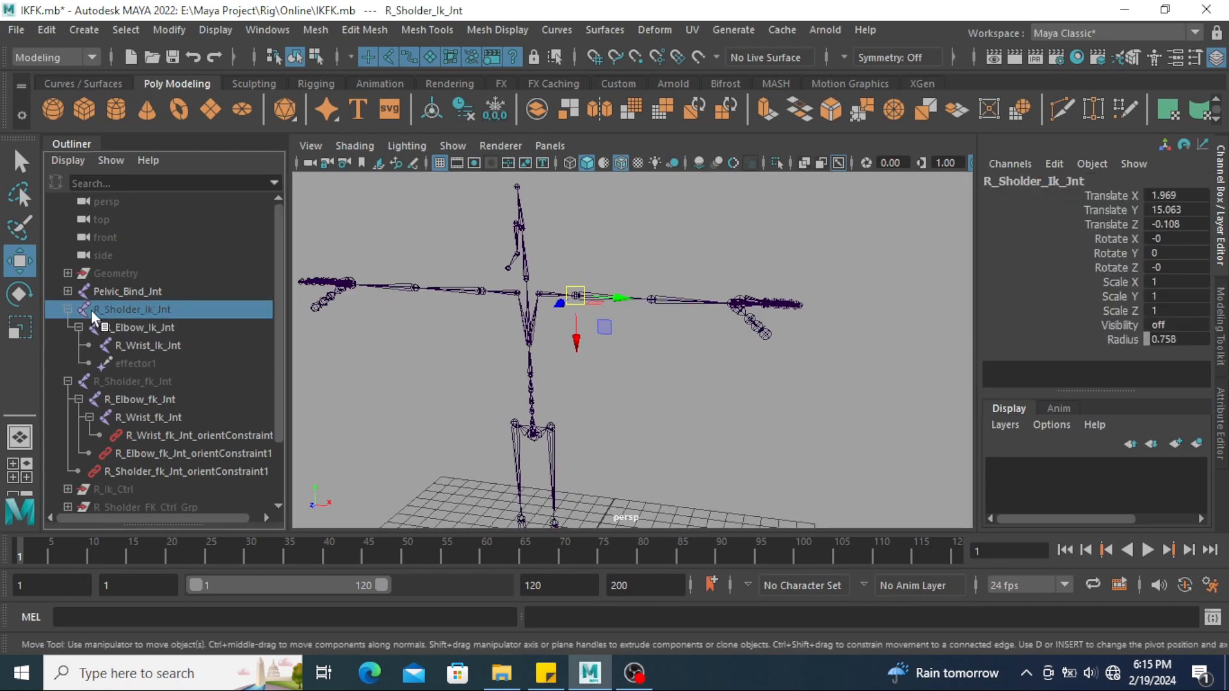
{"action": "left_click", "coordinate": [149, 380], "text": "ctrl"}
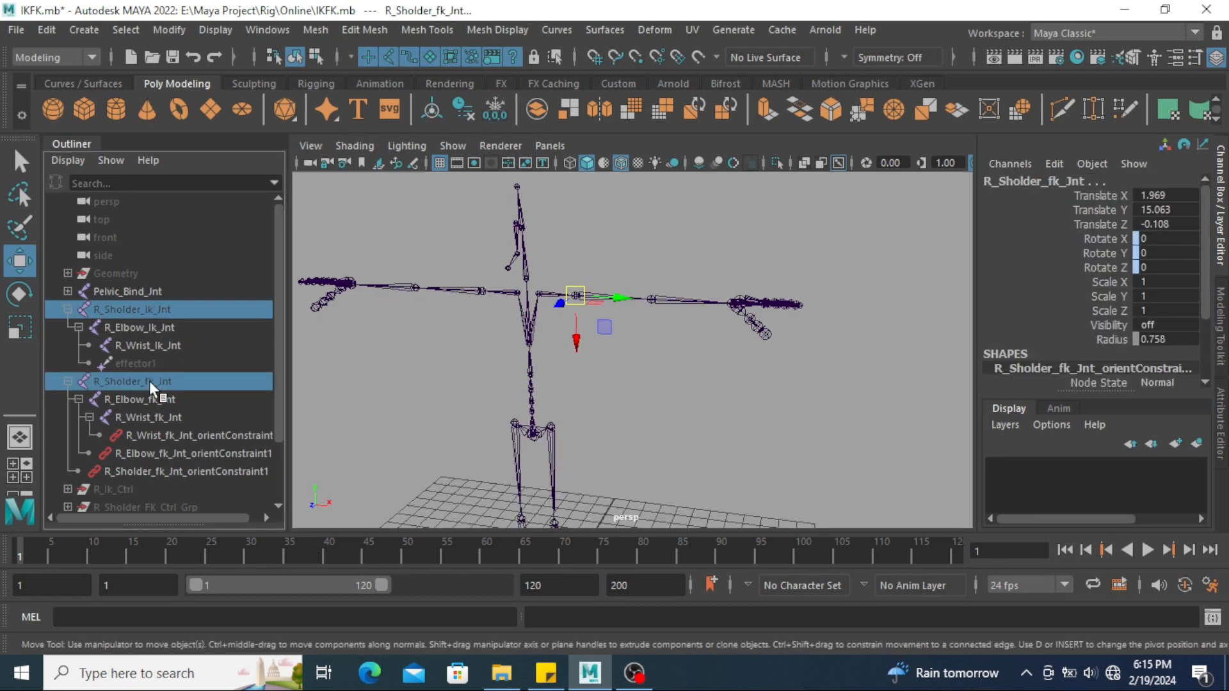
{"action": "key", "text": "q"}
{"action": "left_click", "coordinate": [604, 297], "text": "shift"}
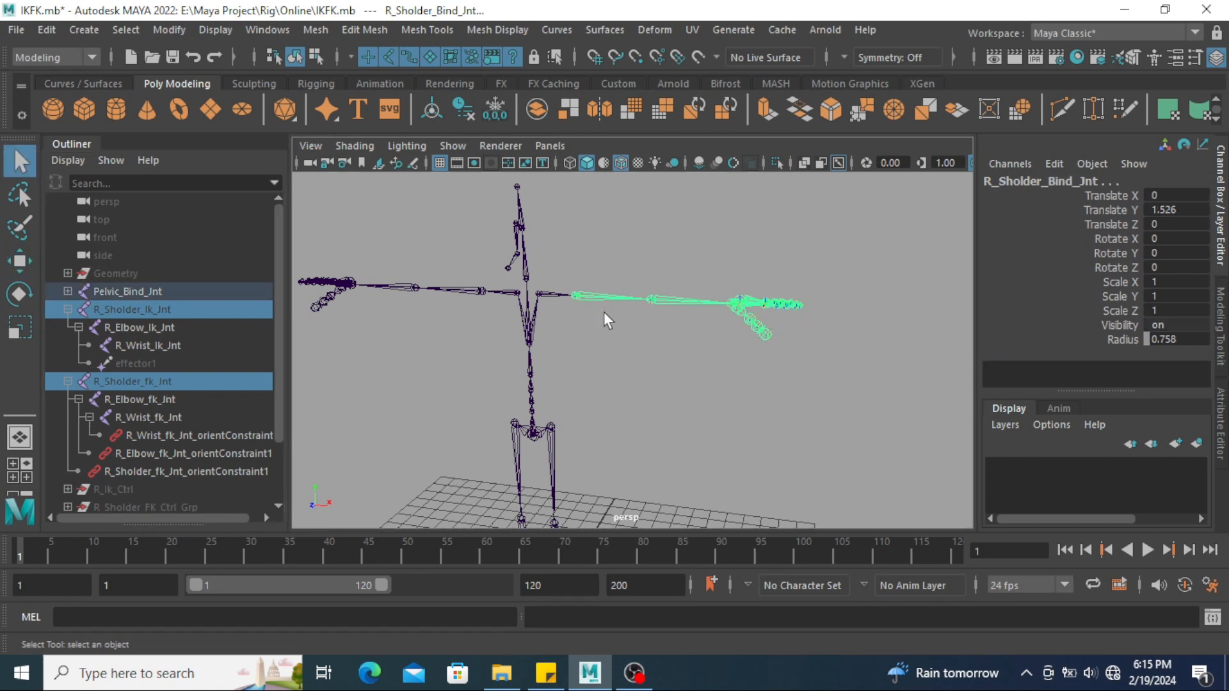
{"action": "scroll", "coordinate": [640, 358], "scroll_direction": "down", "scroll_amount": 5}
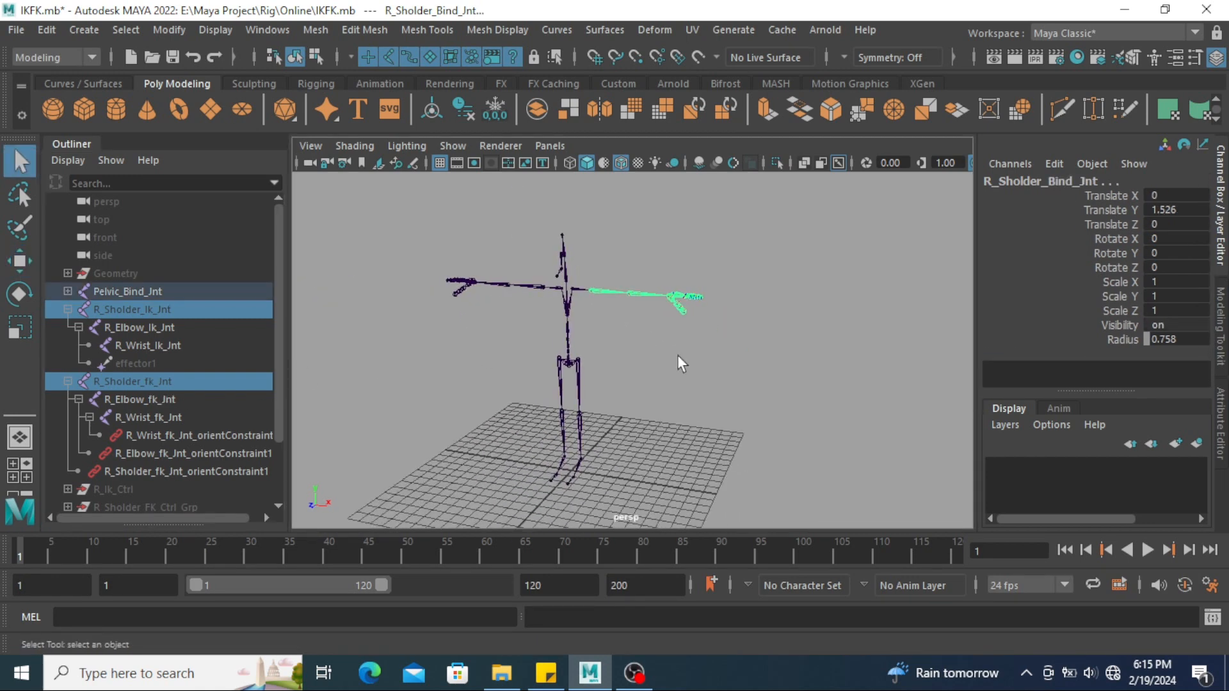
{"action": "left_click", "coordinate": [75, 58]}
{"action": "left_click", "coordinate": [64, 114]}
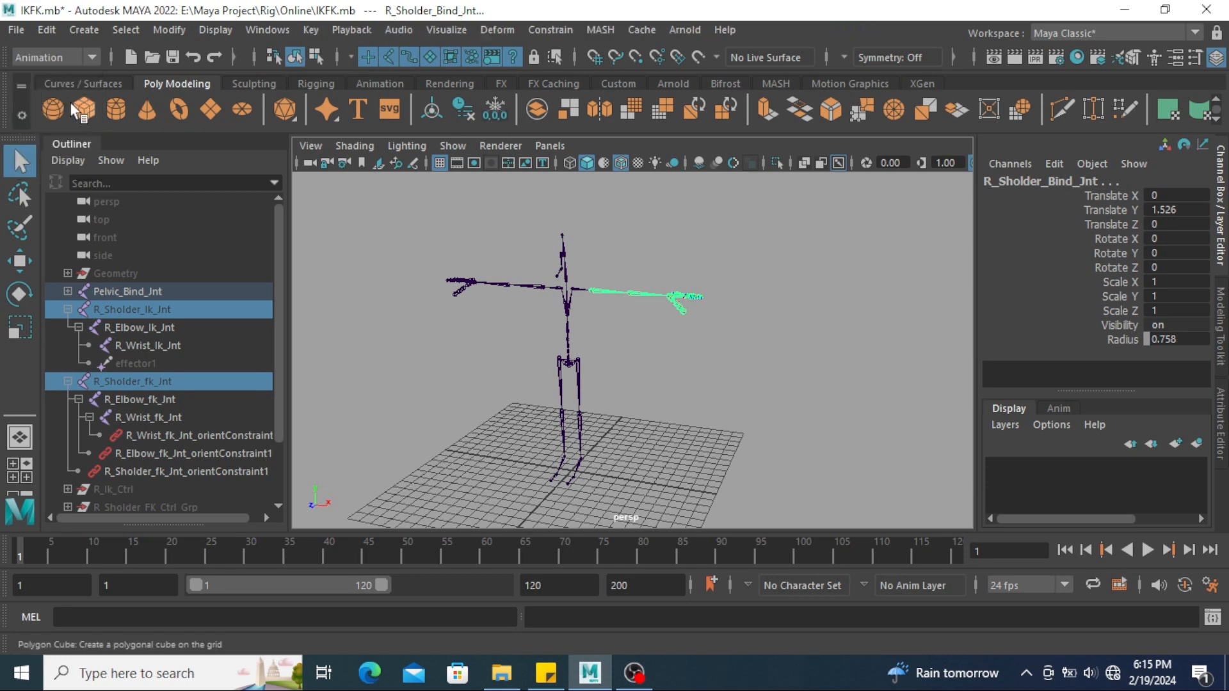
{"action": "left_click", "coordinate": [64, 58]}
{"action": "left_click", "coordinate": [58, 94]}
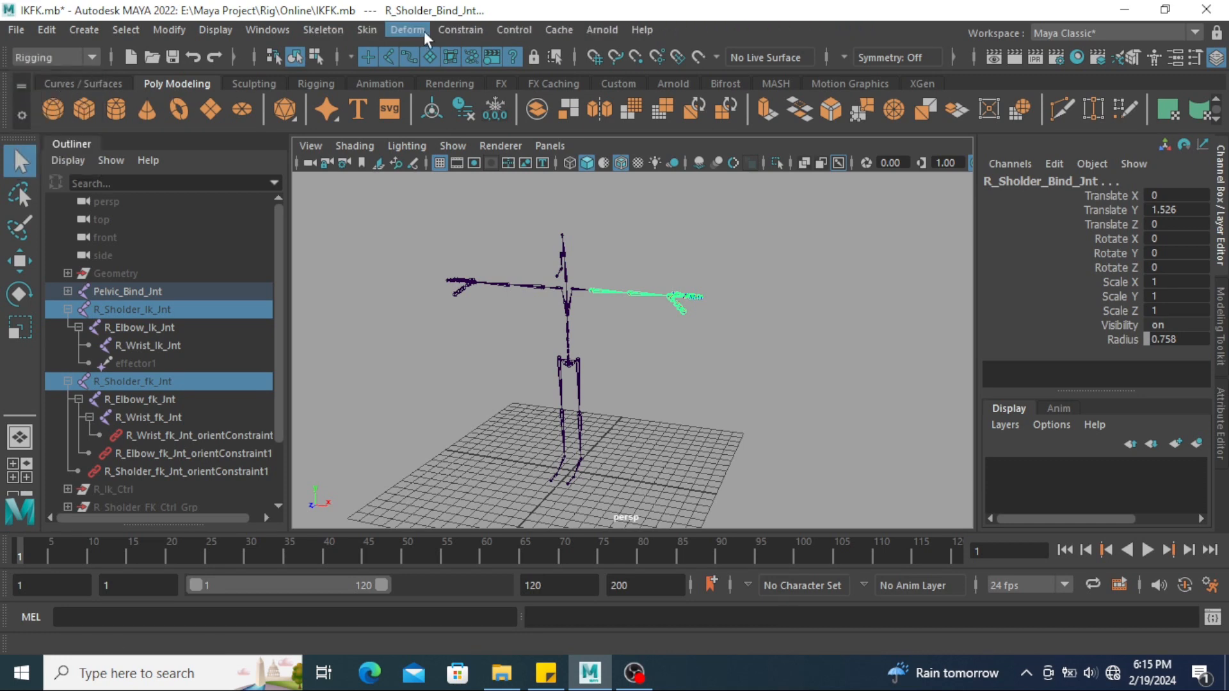
{"action": "left_click", "coordinate": [467, 27]}
{"action": "left_click", "coordinate": [632, 76]}
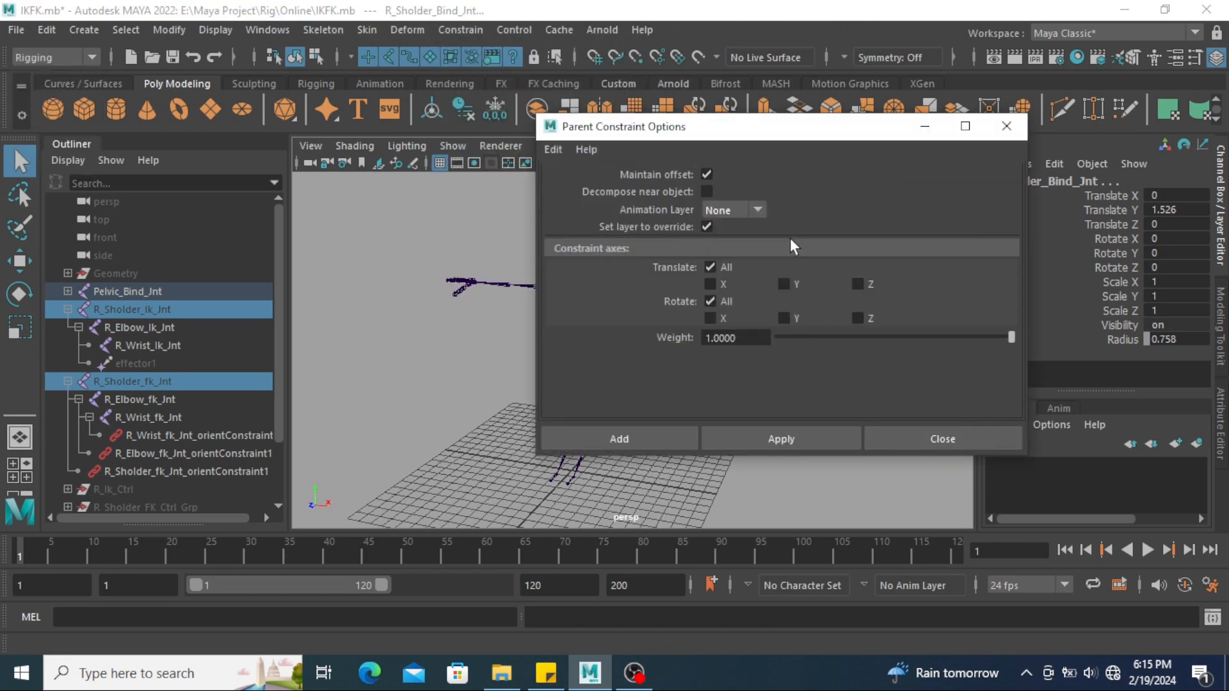
{"action": "left_click", "coordinate": [554, 149]}
{"action": "left_click", "coordinate": [575, 185]}
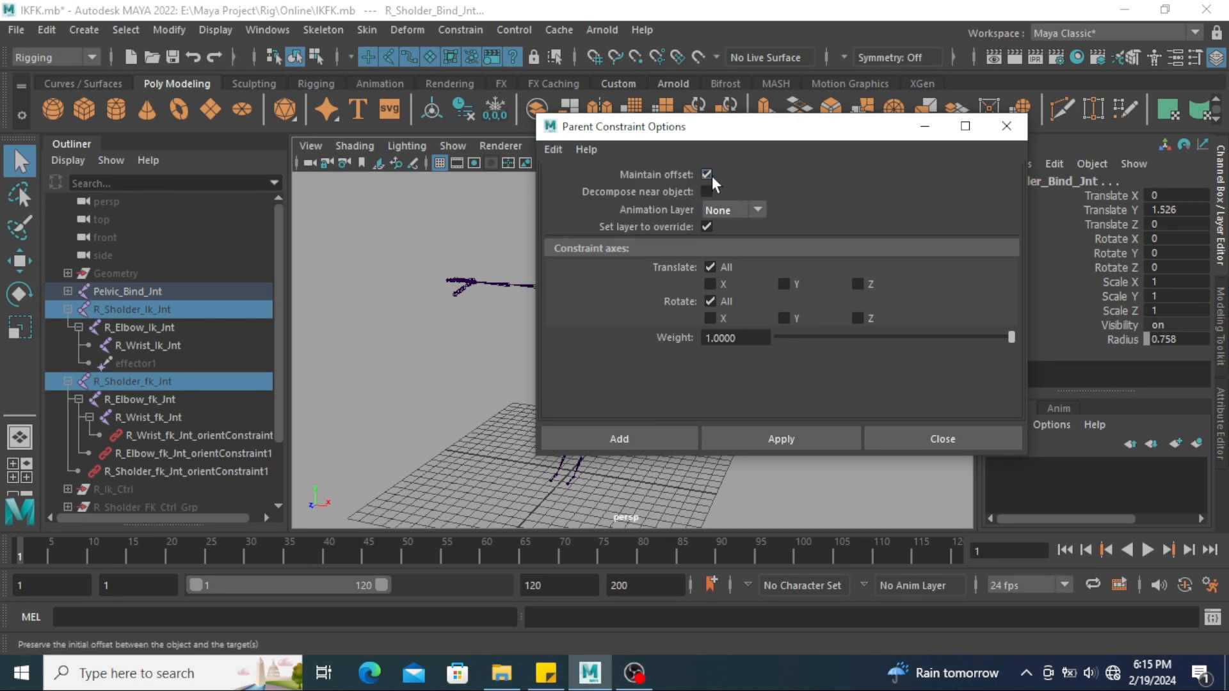
{"action": "left_click", "coordinate": [609, 440]}
{"action": "left_click", "coordinate": [736, 370]}
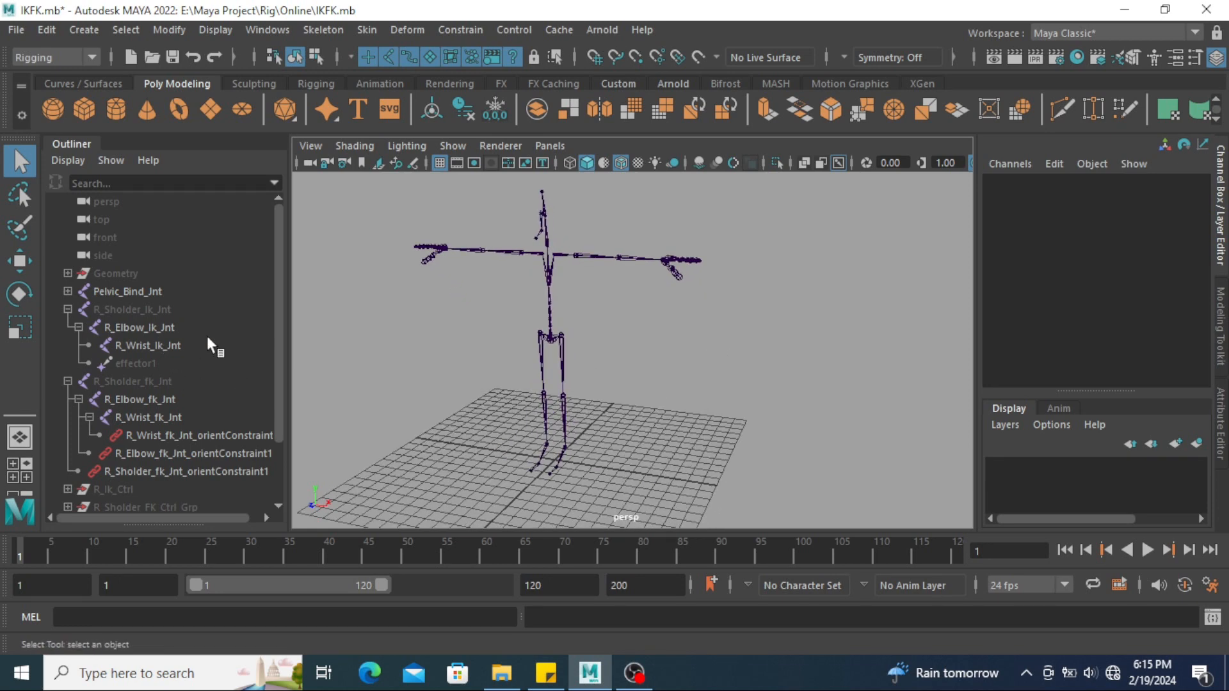
Parent-constrain R_Elbow_Bind_Jnt to both R_Elbow_Ik_Jnt and R_Elbow_fk_Jnt
{"action": "scroll", "coordinate": [686, 360], "scroll_direction": "up", "scroll_amount": 2}
{"action": "middle_click_drag", "start_coordinate": [677, 367], "coordinate": [679, 404], "text": "alt"}
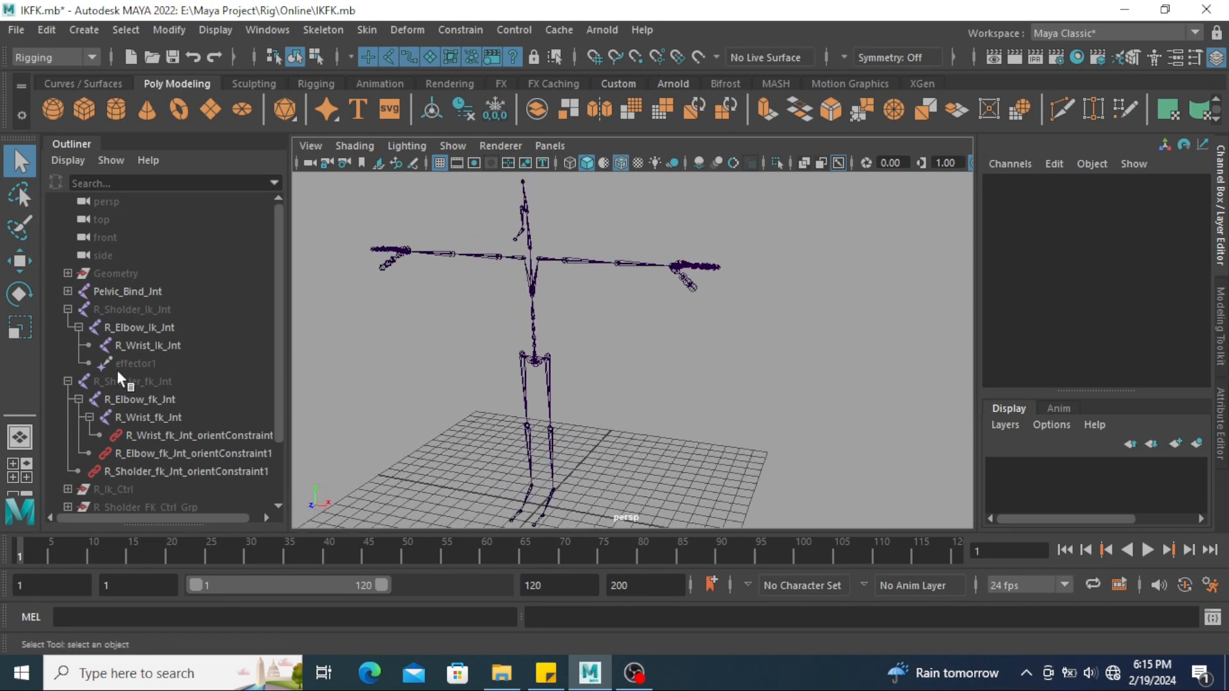
{"action": "left_click", "coordinate": [169, 333]}
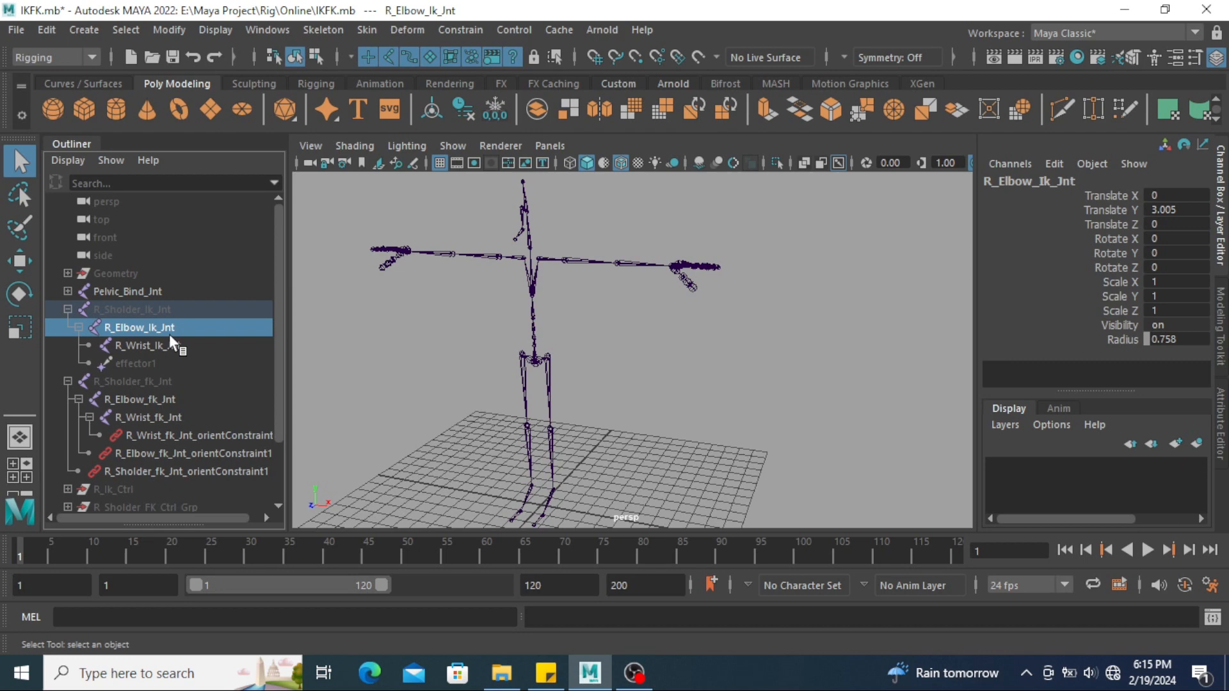
{"action": "left_click", "coordinate": [164, 405], "text": "ctrl"}
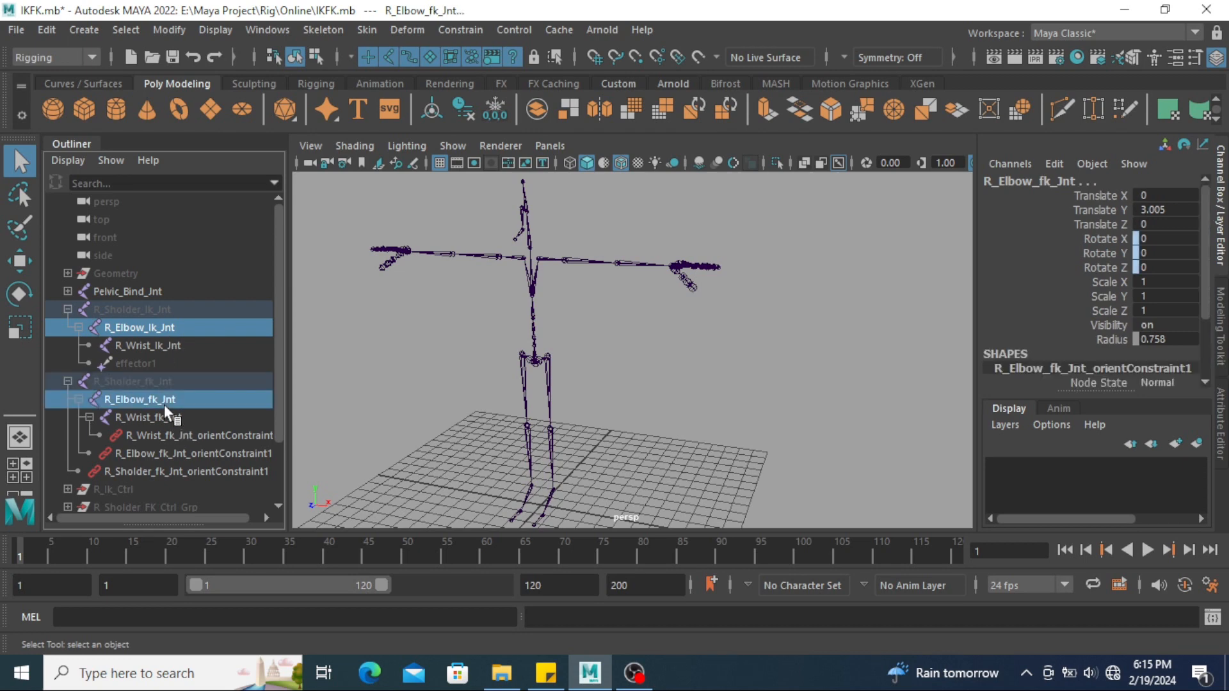
{"action": "left_click_drag", "start_coordinate": [633, 304], "coordinate": [462, 68], "text": "alt"}
{"action": "left_click", "coordinate": [625, 293], "text": "shift"}
{"action": "left_click", "coordinate": [482, 31]}
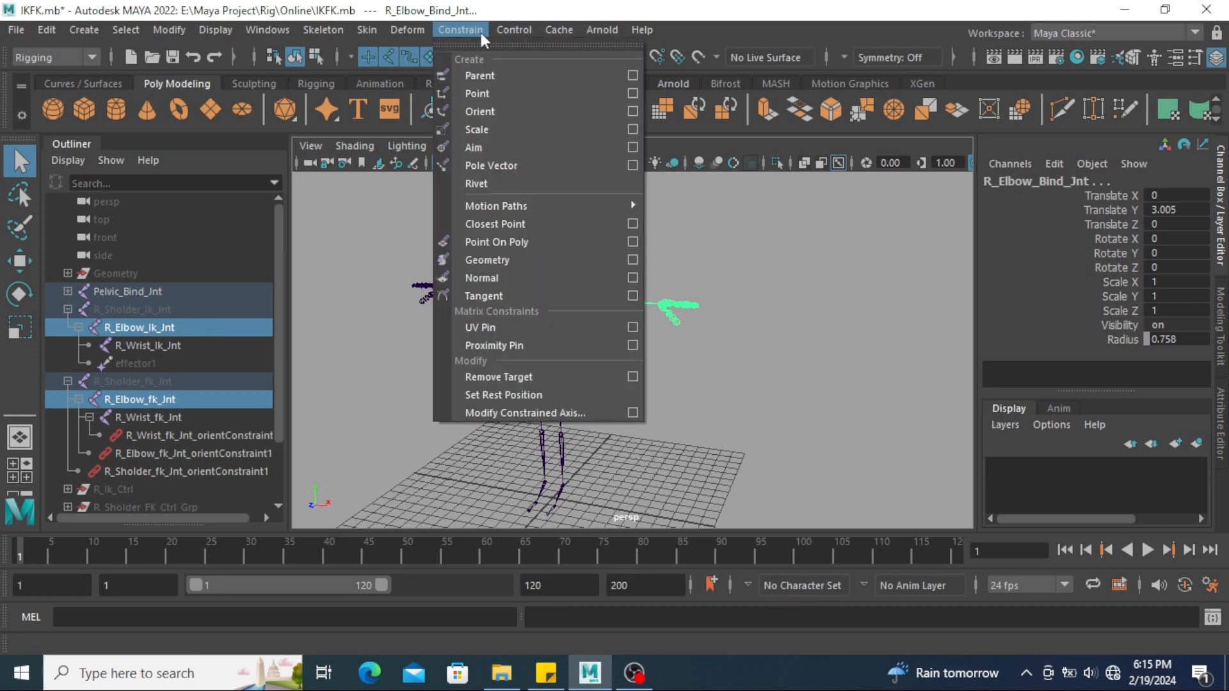
{"action": "left_click", "coordinate": [482, 75]}
{"action": "left_click", "coordinate": [649, 343]}
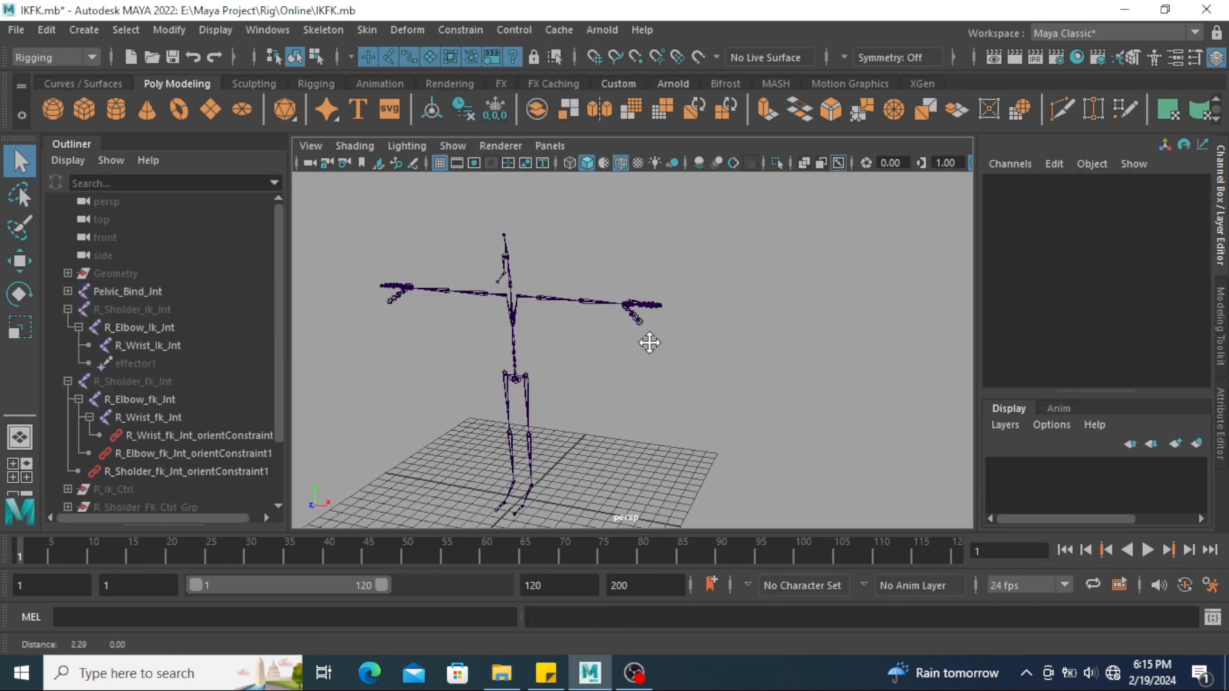
Parent-constrain R_Wrist_Bind_Jnt to both R_Wrist_Ik_Jnt and R_Wrist_fk_Jnt
{"action": "left_click_drag", "start_coordinate": [649, 343], "coordinate": [608, 397], "text": "alt"}
{"action": "left_click", "coordinate": [180, 346]}
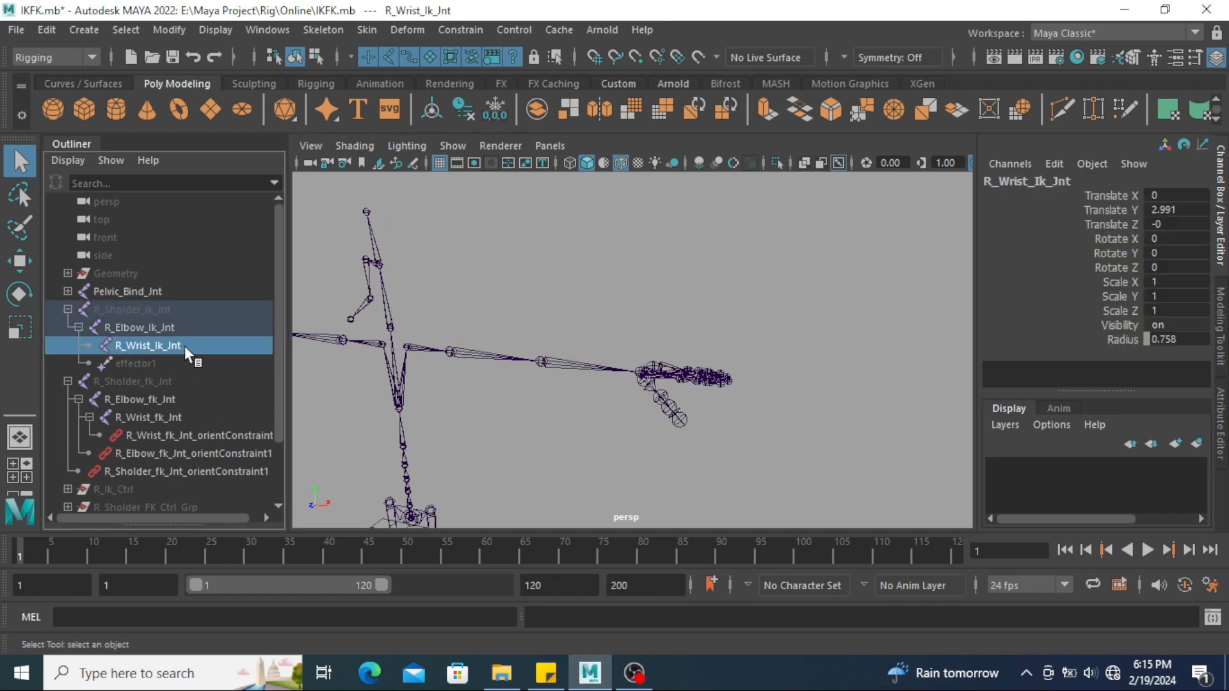
{"action": "left_click", "coordinate": [176, 417], "text": "ctrl"}
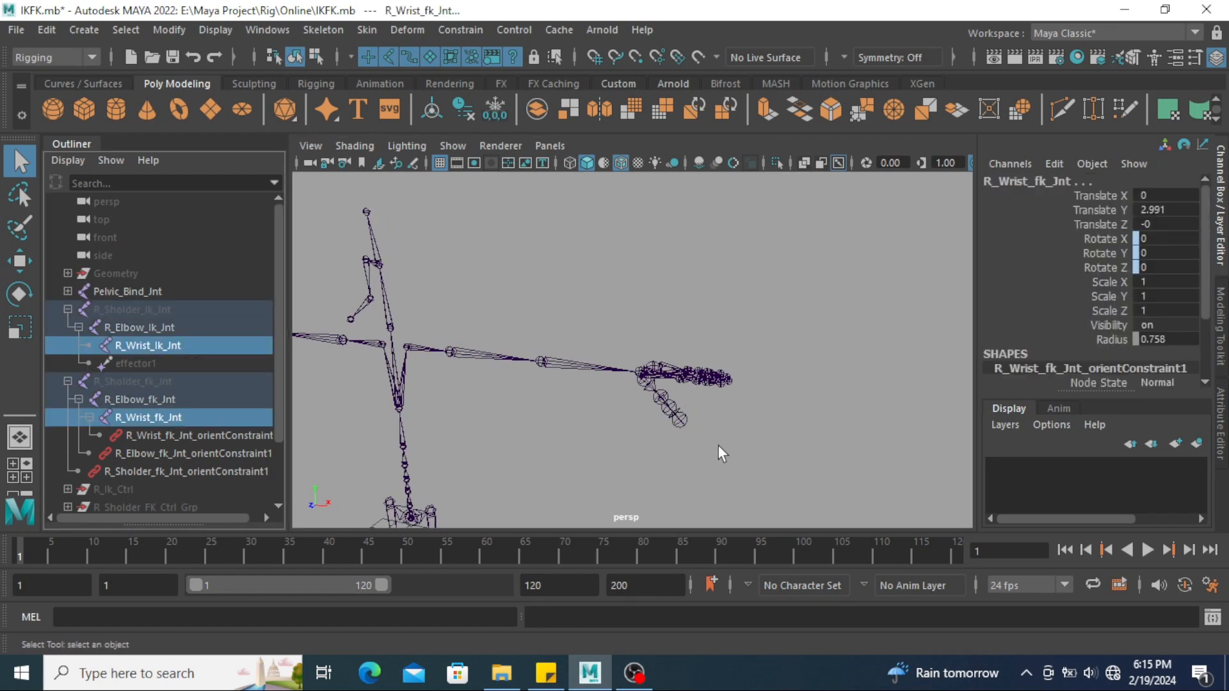
{"action": "left_click_drag", "start_coordinate": [816, 423], "coordinate": [701, 358], "text": "alt"}
{"action": "right_click_drag", "start_coordinate": [701, 357], "coordinate": [704, 490], "text": "alt"}
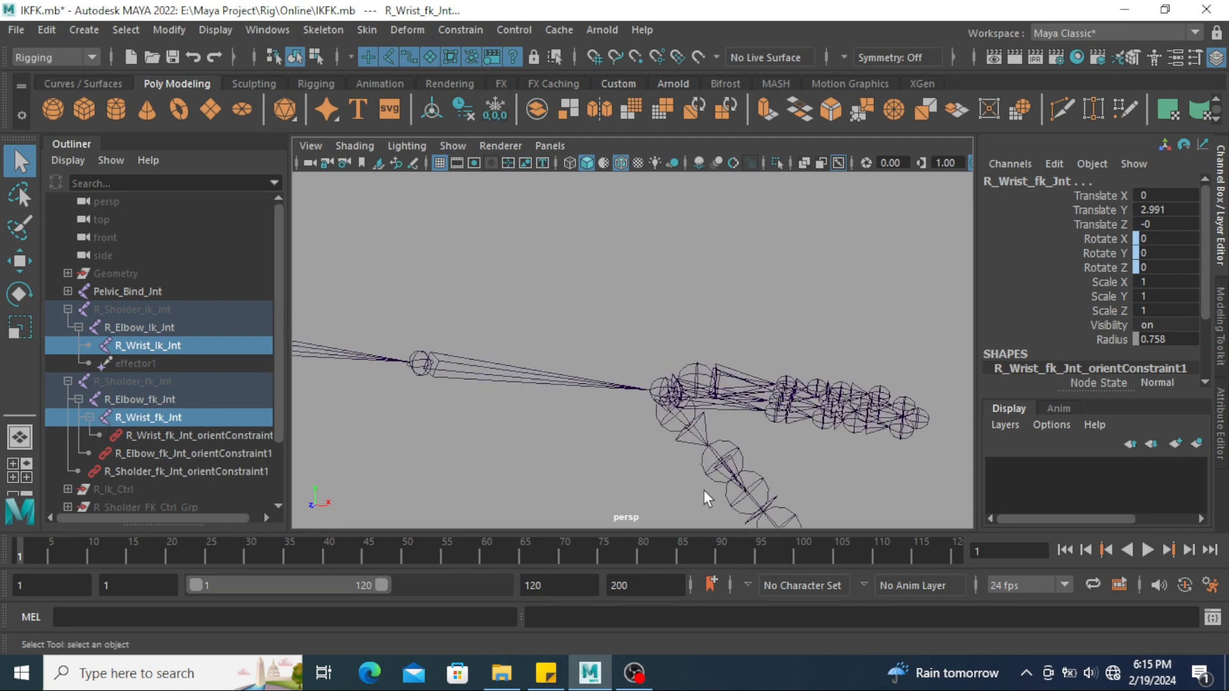
{"action": "left_click", "coordinate": [658, 381], "text": "shift"}
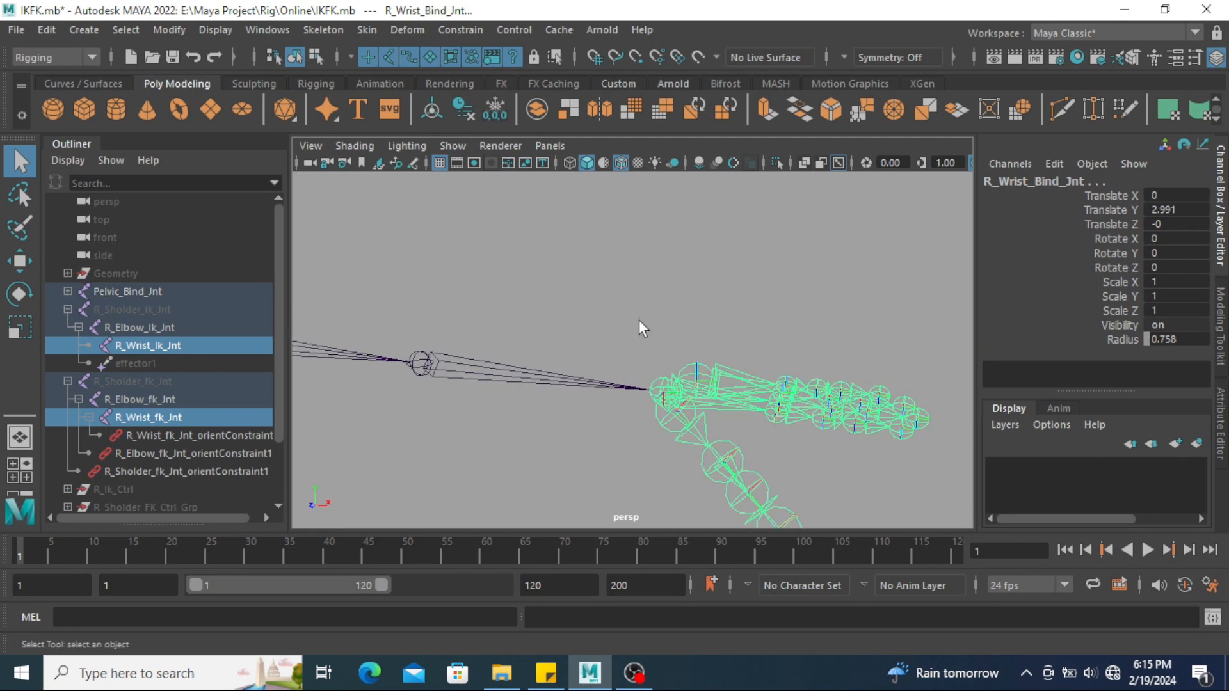
{"action": "left_click", "coordinate": [474, 30]}
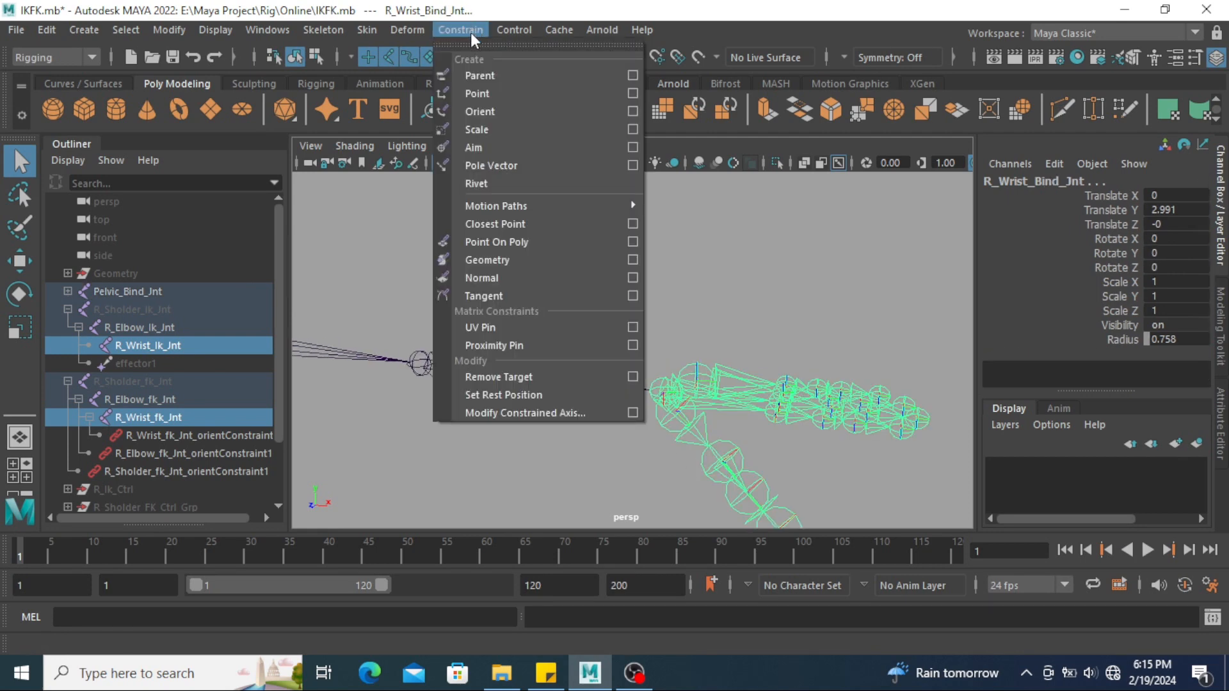
{"action": "left_click", "coordinate": [481, 76]}
{"action": "left_click", "coordinate": [717, 300]}
{"action": "right_click_drag", "start_coordinate": [679, 390], "coordinate": [667, 313], "text": "alt"}
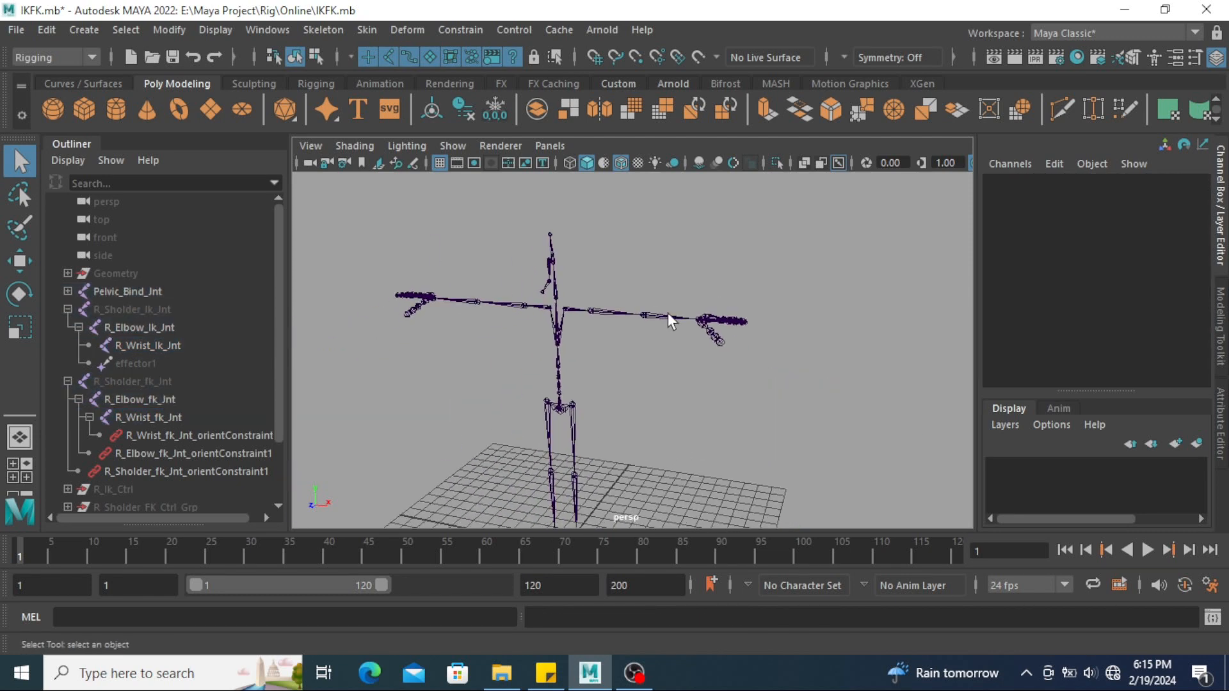
{"action": "right_click_drag", "start_coordinate": [662, 401], "coordinate": [657, 356], "text": "alt"}
{"action": "left_click_drag", "start_coordinate": [657, 356], "coordinate": [635, 336], "text": "alt"}
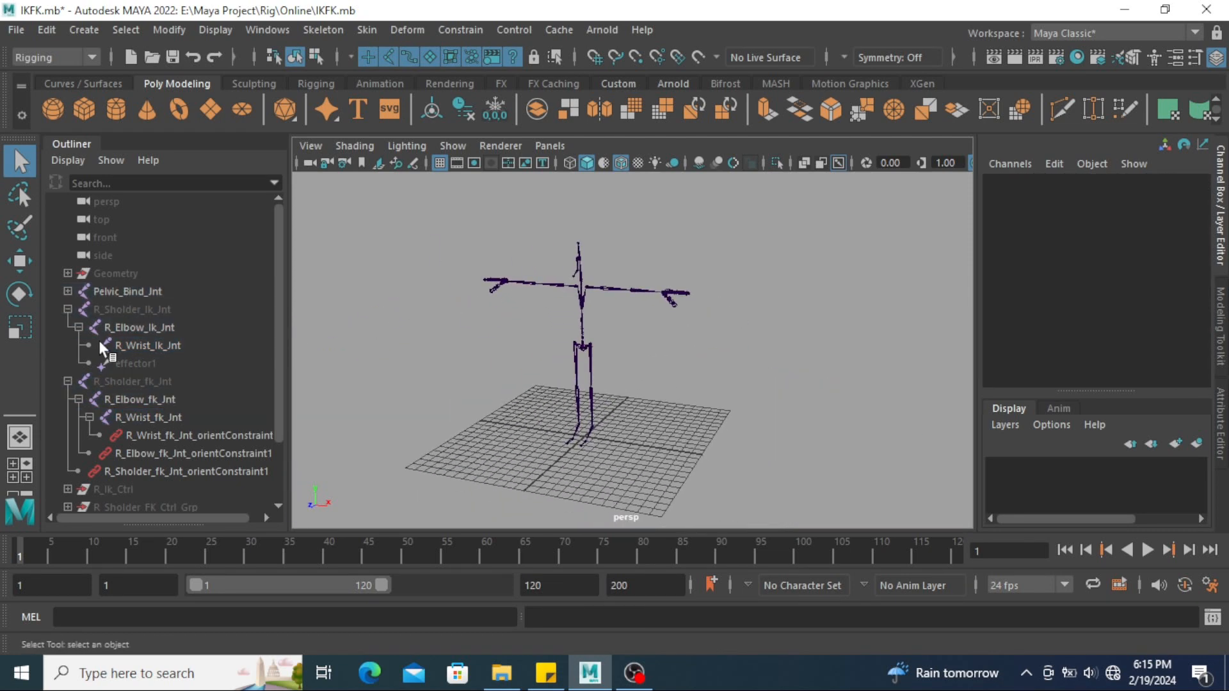
Reveal R_Sholder_Bind_Jnt in a widened Outliner and collapse the R_Sholder_Ik_Jnt and R_Sholder_fk_Jnt hierarchies
{"action": "mouse_move", "coordinate": [608, 295]}
{"action": "left_mouse_down", "text": "alt"}
{"action": "mouse_move", "coordinate": [608, 332]}
{"action": "mouse_move", "coordinate": [607, 277]}
{"action": "left_mouse_up", "text": "alt"}
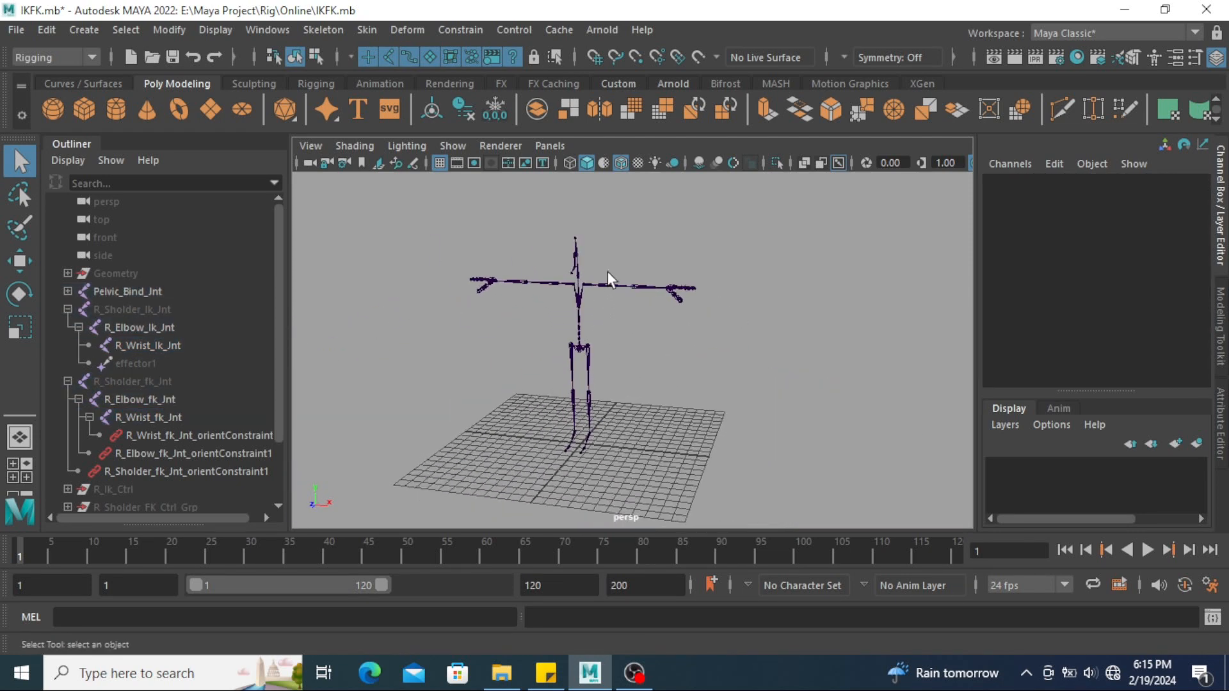
{"action": "left_click", "coordinate": [604, 286]}
{"action": "key", "text": "f"}
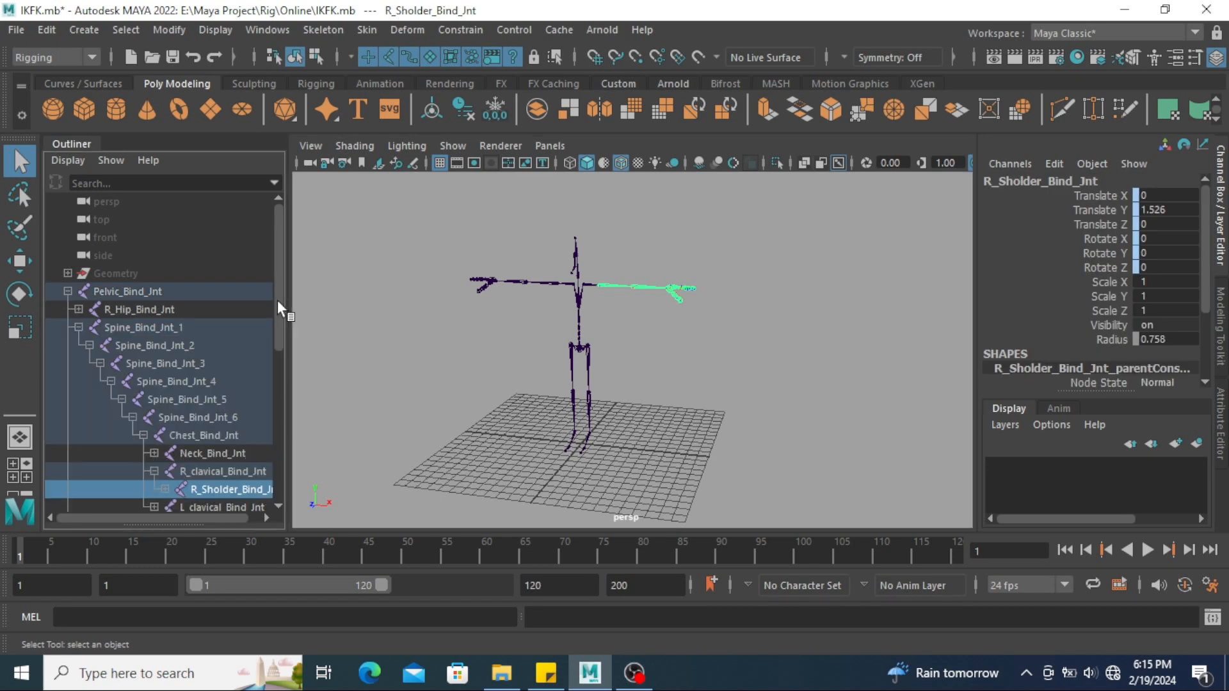
{"action": "scroll", "coordinate": [221, 368], "scroll_direction": "down", "scroll_amount": 6}
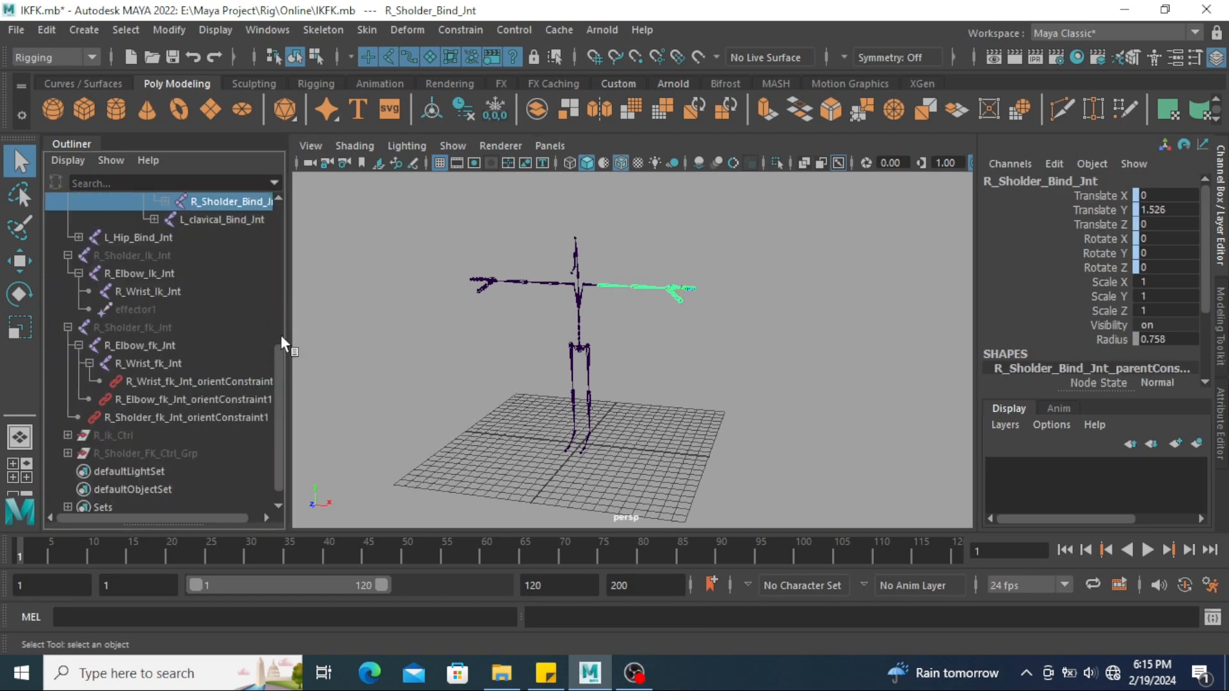
{"action": "left_click_drag", "start_coordinate": [286, 327], "coordinate": [362, 327]}
{"action": "scroll", "coordinate": [220, 350], "scroll_direction": "up", "scroll_amount": 3}
{"action": "left_click", "coordinate": [68, 398]}
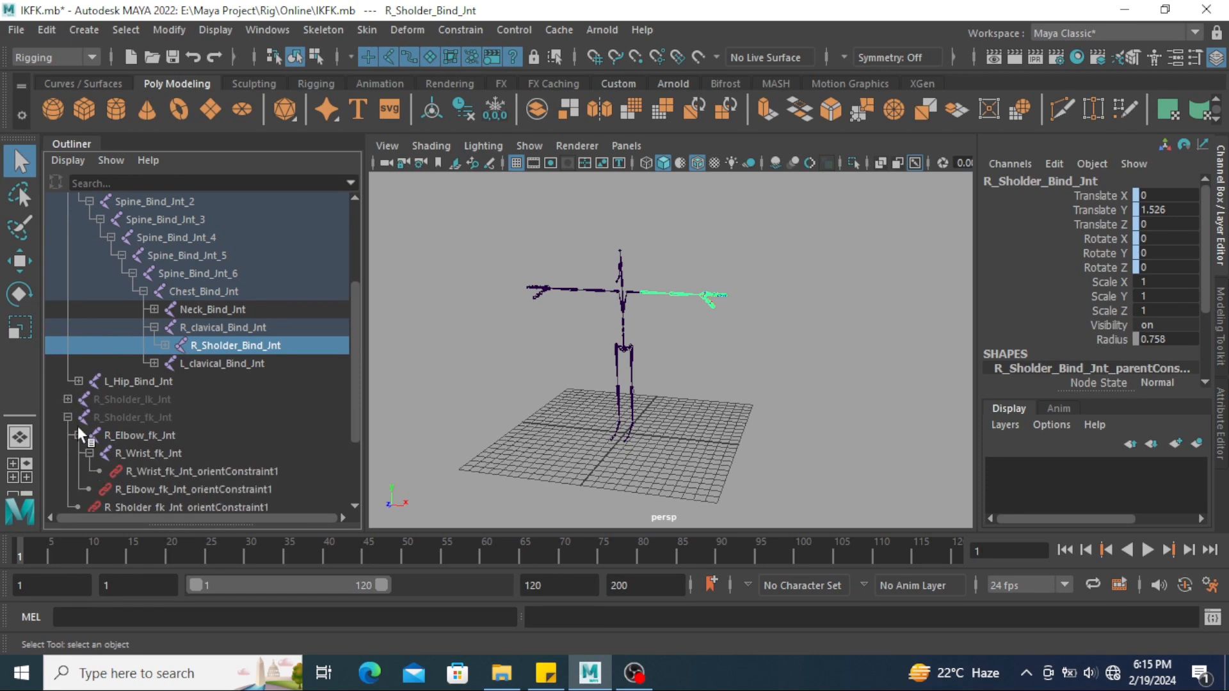
{"action": "left_click", "coordinate": [68, 417]}
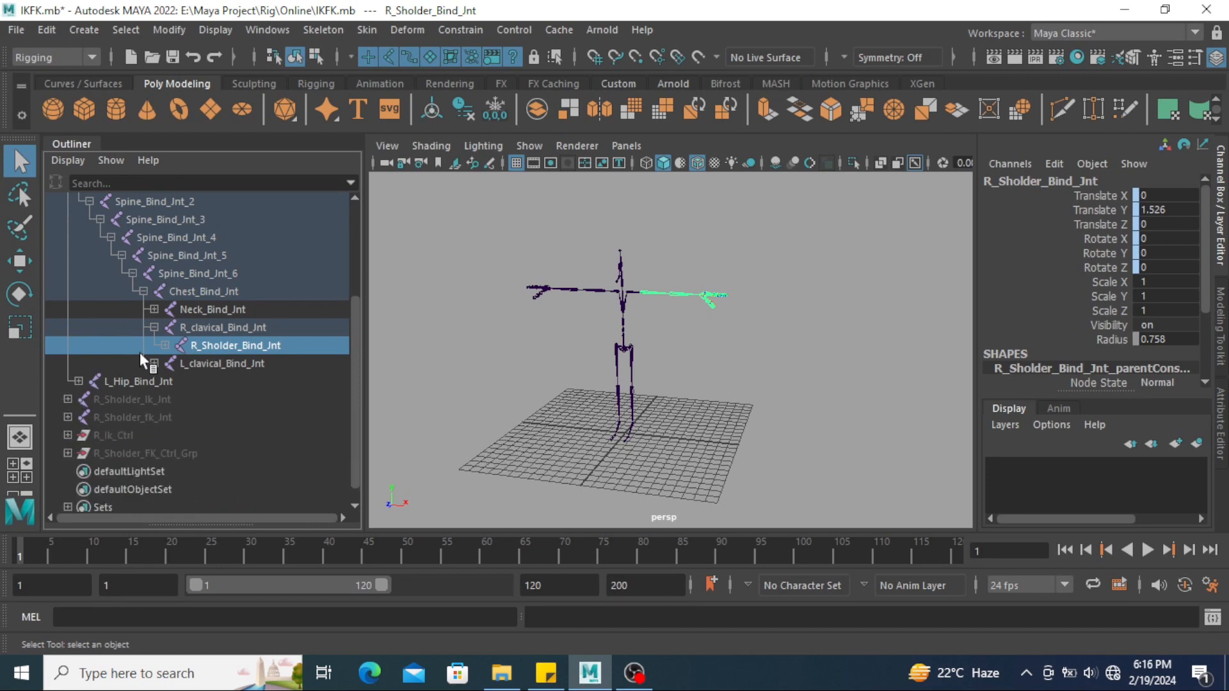
Expand the entire R_Sholder_Bind_Jnt hierarchy and examine the shoulder, elbow and wrist parent constraints in a widened Outliner
{"action": "left_click", "coordinate": [162, 345], "text": "shift"}
{"action": "scroll", "coordinate": [243, 377], "scroll_direction": "down", "scroll_amount": 5}
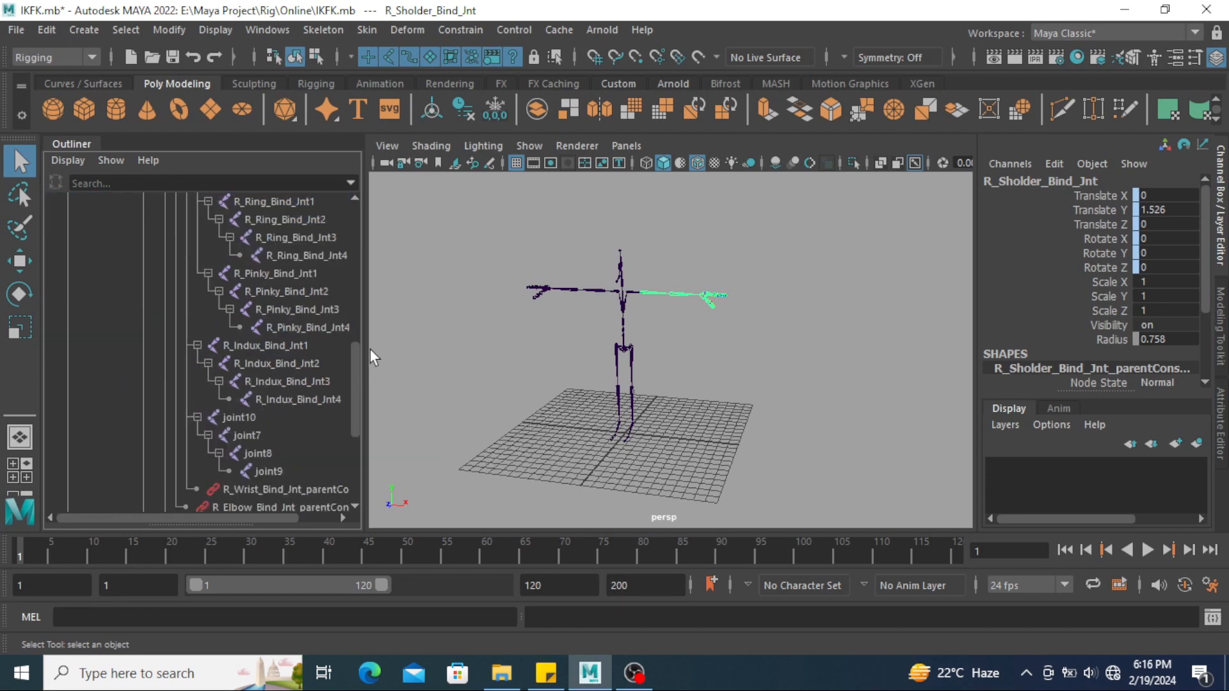
{"action": "left_click_drag", "start_coordinate": [370, 348], "coordinate": [450, 347]}
{"action": "scroll", "coordinate": [330, 365], "scroll_direction": "down", "scroll_amount": 4}
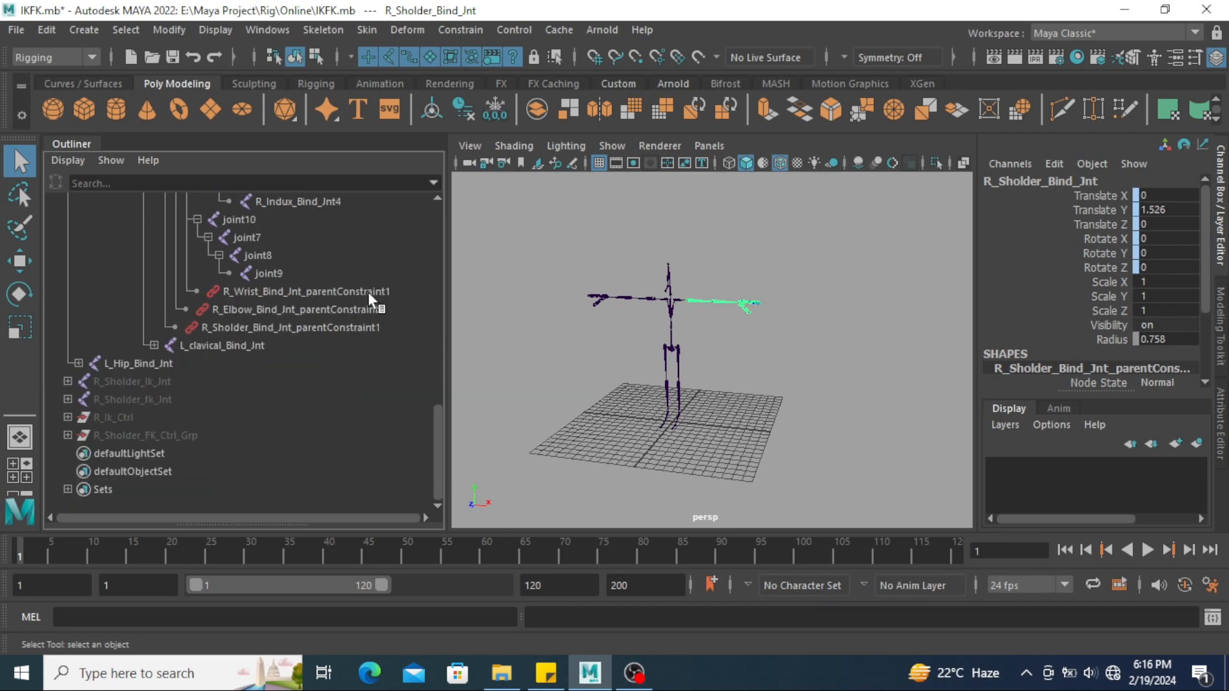
{"action": "middle_click_drag", "start_coordinate": [762, 375], "coordinate": [717, 352], "text": "alt"}
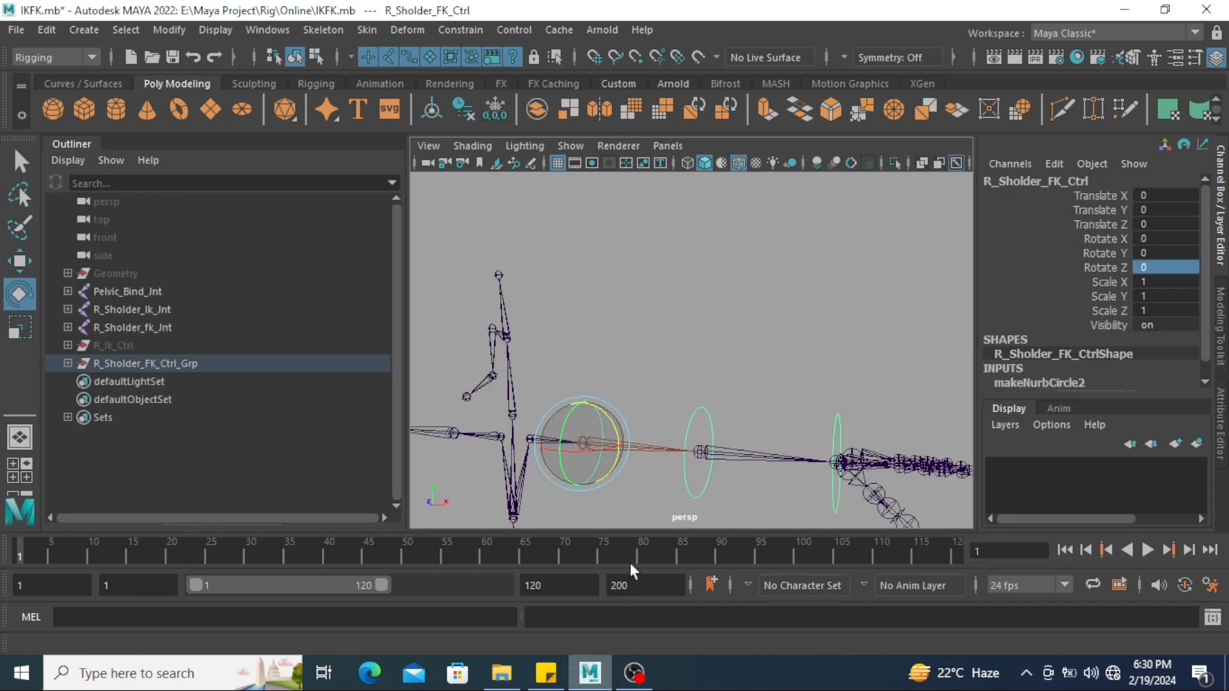
{"action": "left_click_drag", "start_coordinate": [752, 455], "coordinate": [743, 372], "text": "alt"}
{"action": "left_click", "coordinate": [818, 325]}
{"action": "left_click_drag", "start_coordinate": [818, 325], "coordinate": [793, 323], "text": "alt"}
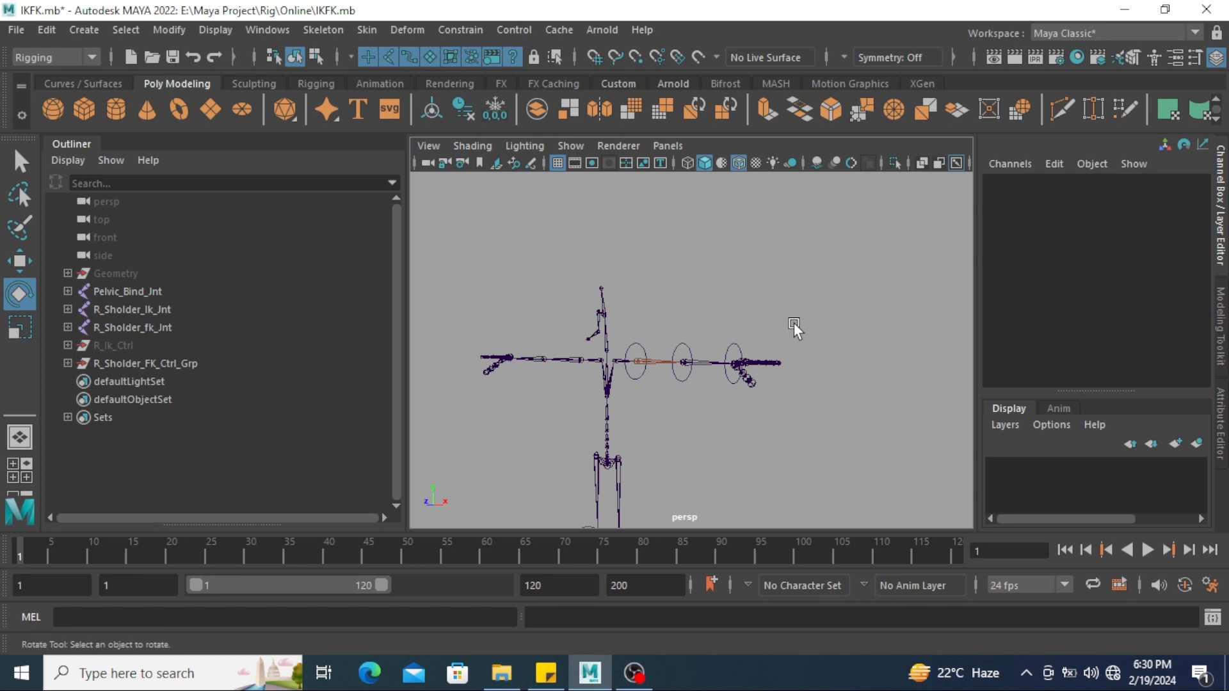
{"action": "left_click_drag", "start_coordinate": [794, 323], "coordinate": [717, 416], "text": "alt"}
{"action": "left_click", "coordinate": [634, 673]}
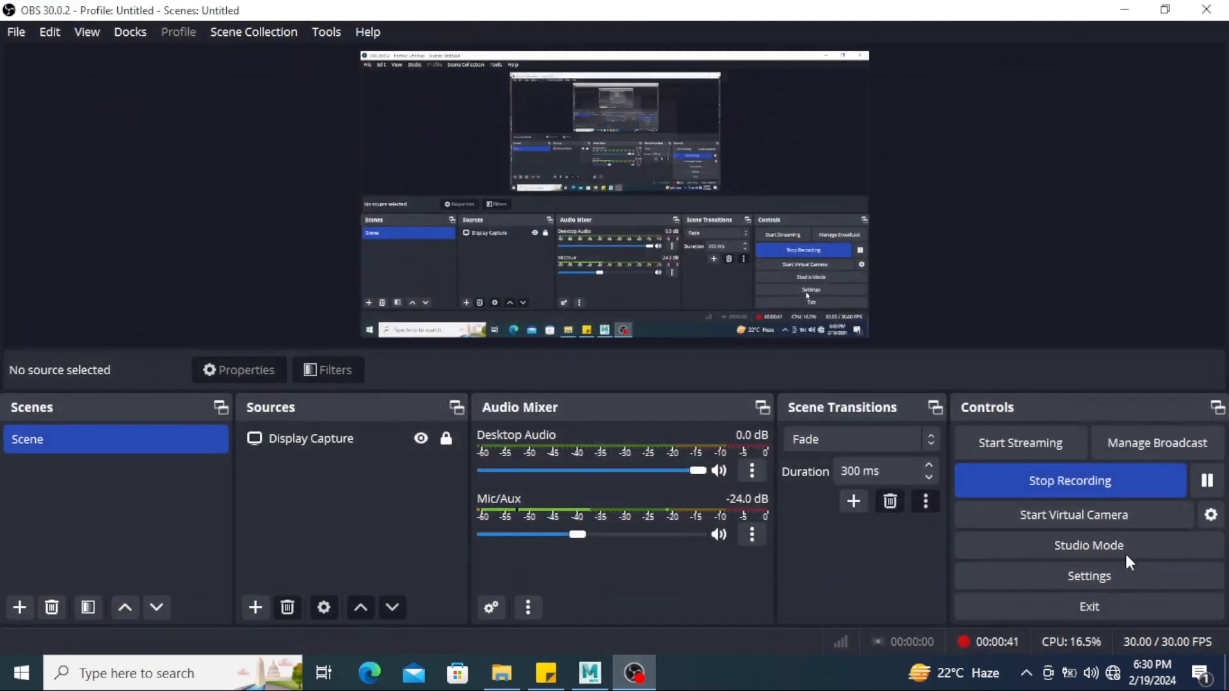
{"action": "left_click", "coordinate": [1135, 488]}
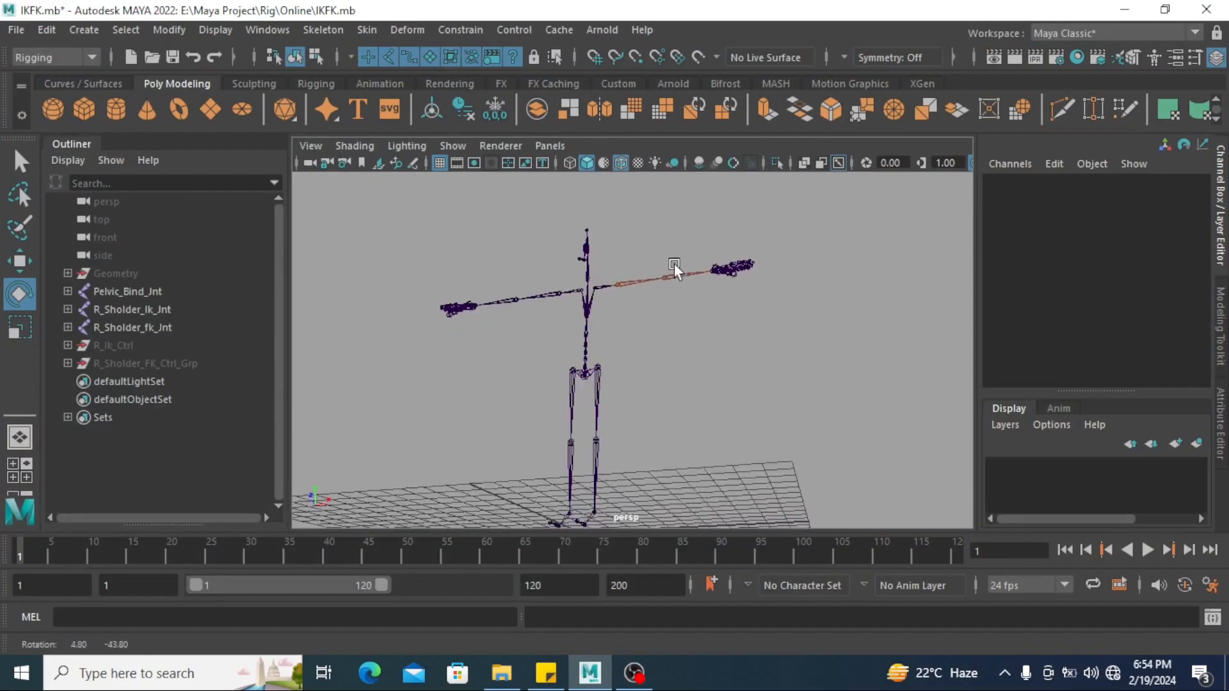
Create a NURBS circle at the scene origin
{"action": "left_click_drag", "start_coordinate": [674, 263], "coordinate": [691, 356], "text": "alt"}
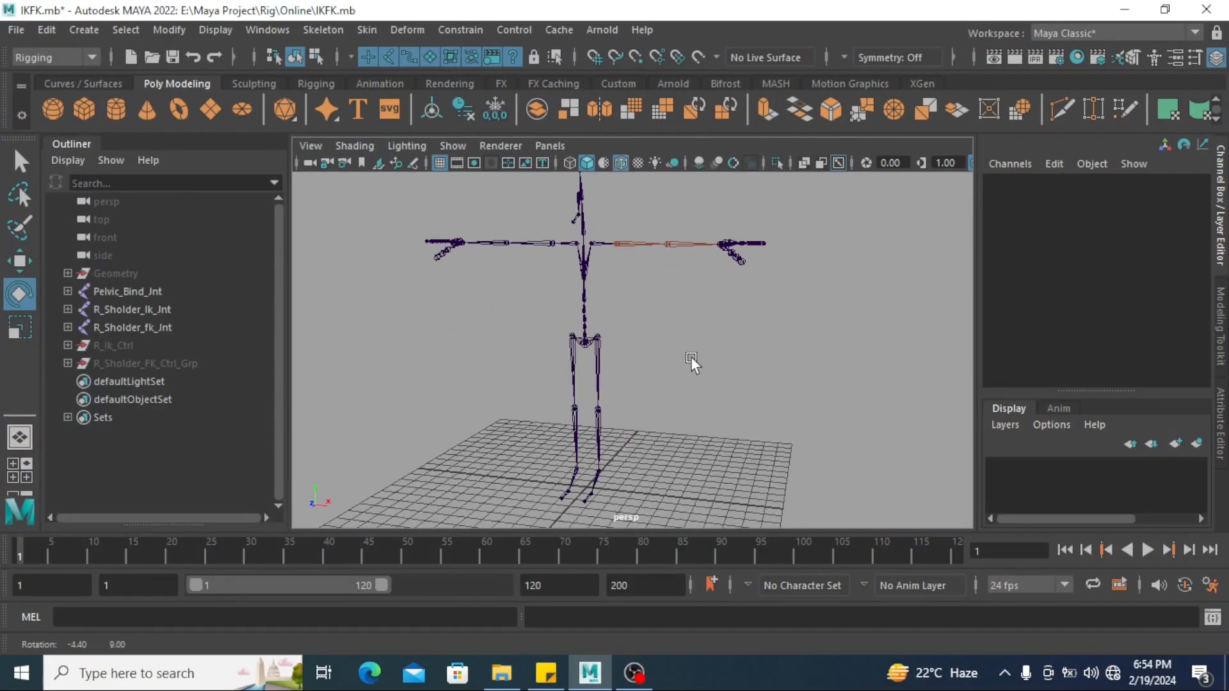
{"action": "scroll", "coordinate": [697, 368], "scroll_direction": "down", "scroll_amount": 5}
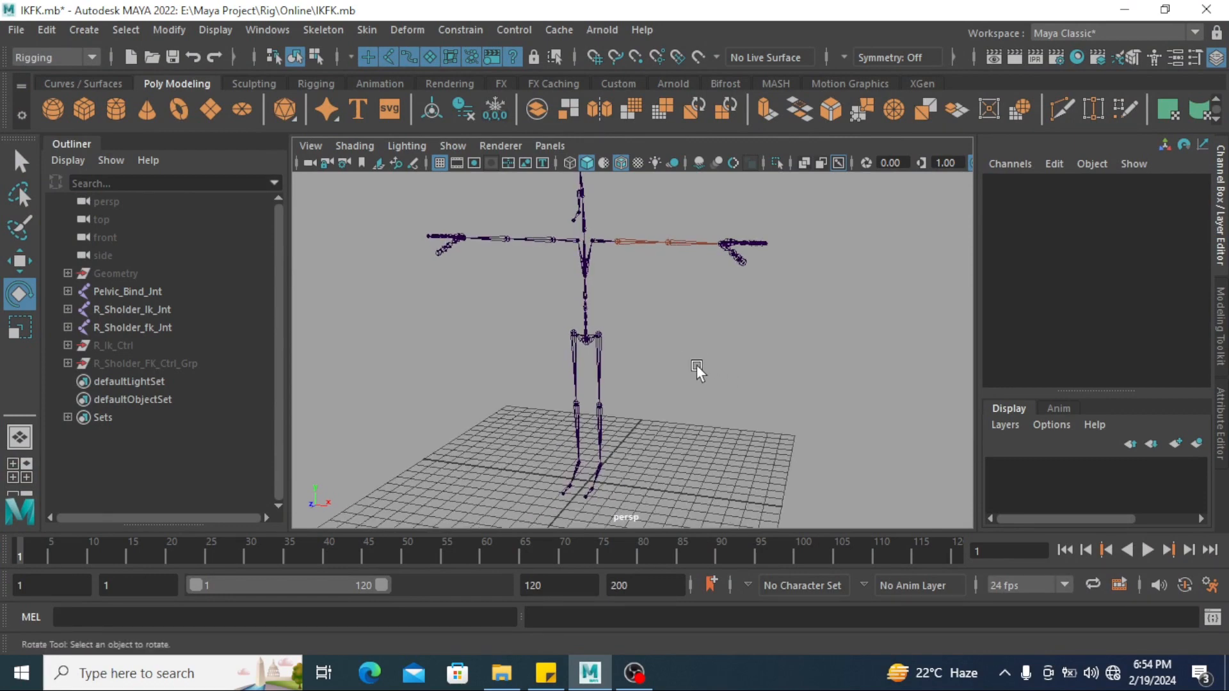
{"action": "left_click", "coordinate": [97, 80]}
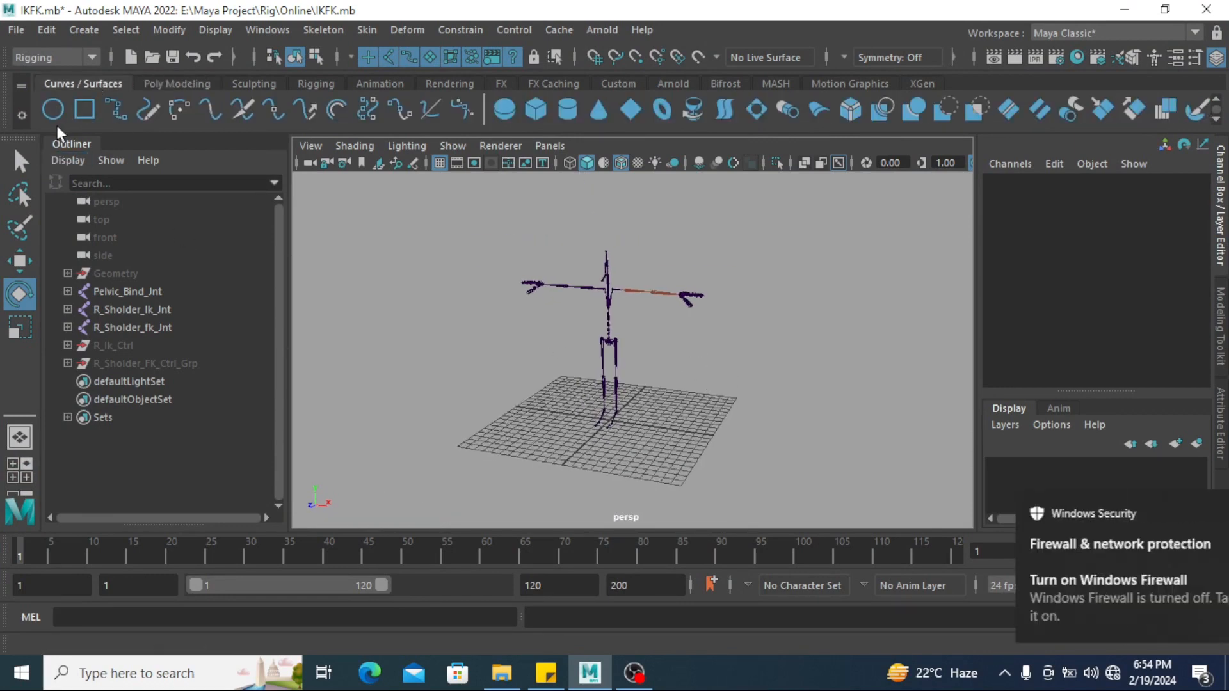
{"action": "left_click", "coordinate": [1189, 513]}
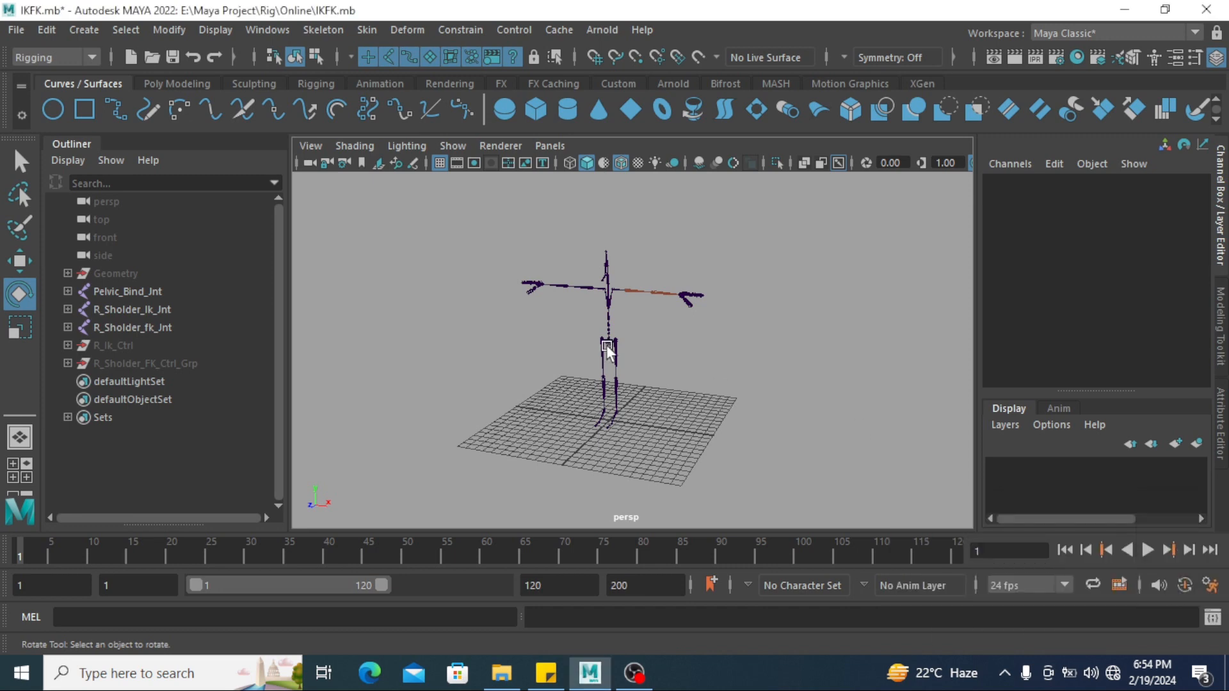
{"action": "scroll", "coordinate": [610, 349], "scroll_direction": "up", "scroll_amount": 4}
{"action": "left_click_drag", "start_coordinate": [639, 442], "coordinate": [689, 391], "text": "alt"}
{"action": "middle_click_drag", "start_coordinate": [689, 392], "coordinate": [694, 359], "text": "alt"}
{"action": "right_click_drag", "start_coordinate": [694, 360], "coordinate": [696, 380], "text": "alt"}
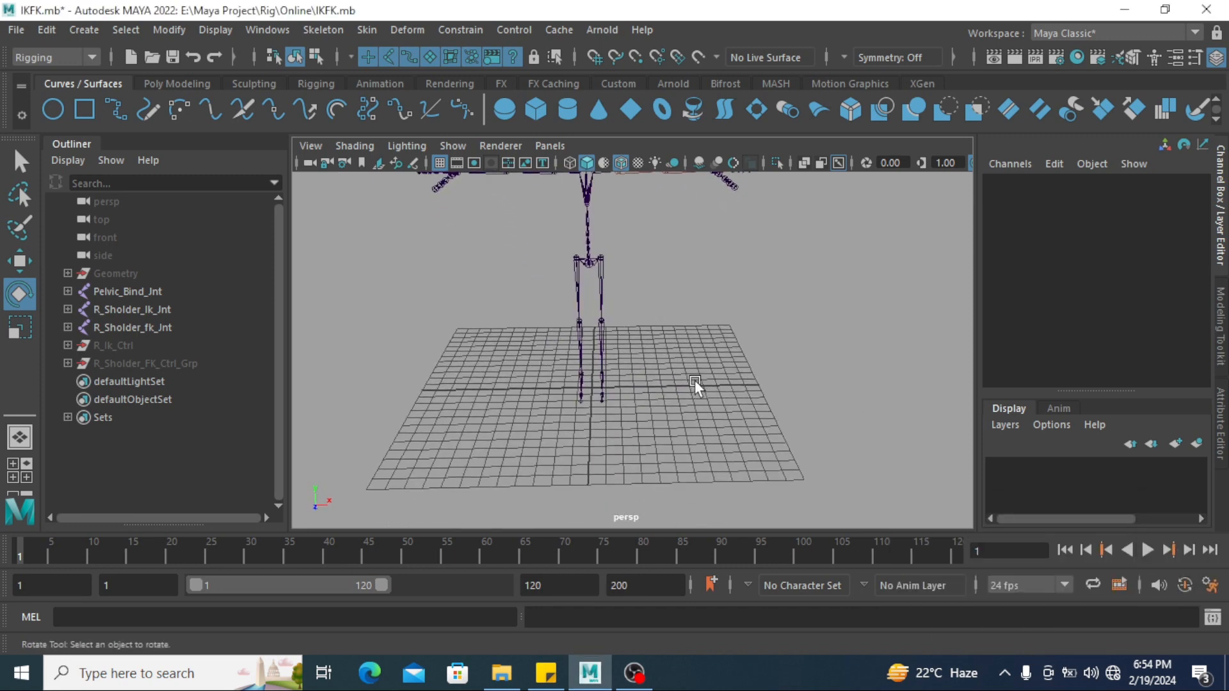
{"action": "middle_click_drag", "start_coordinate": [677, 360], "coordinate": [694, 402], "text": "alt"}
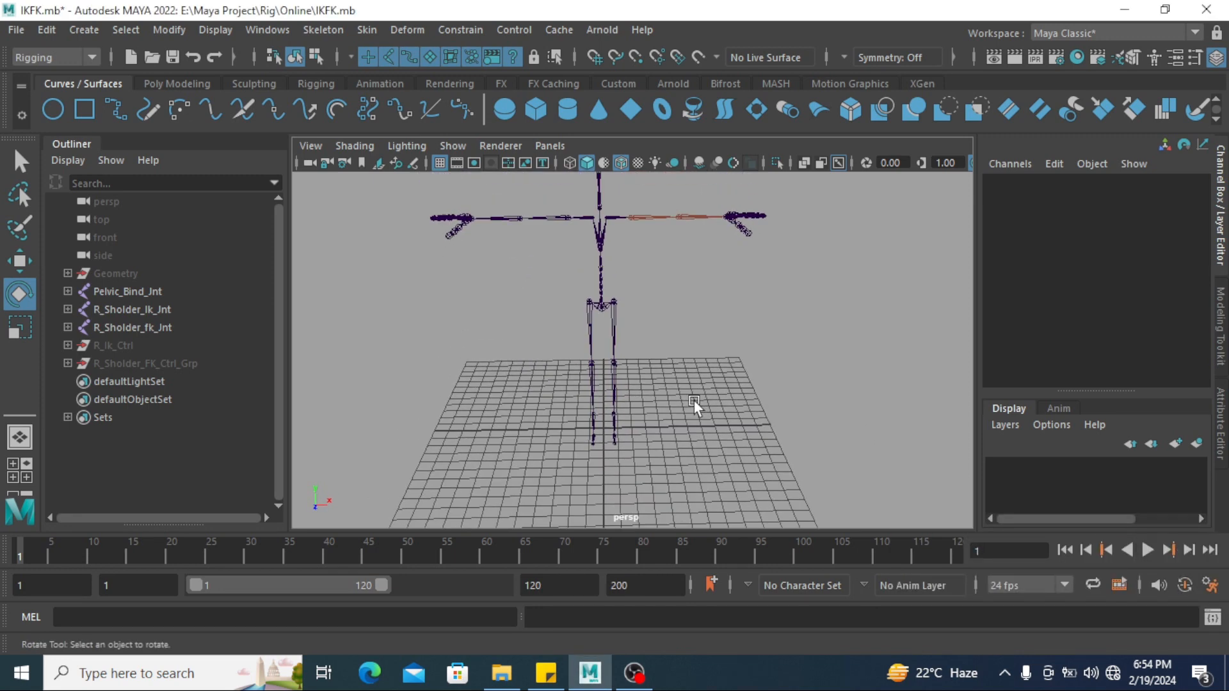
{"action": "left_click", "coordinate": [53, 111]}
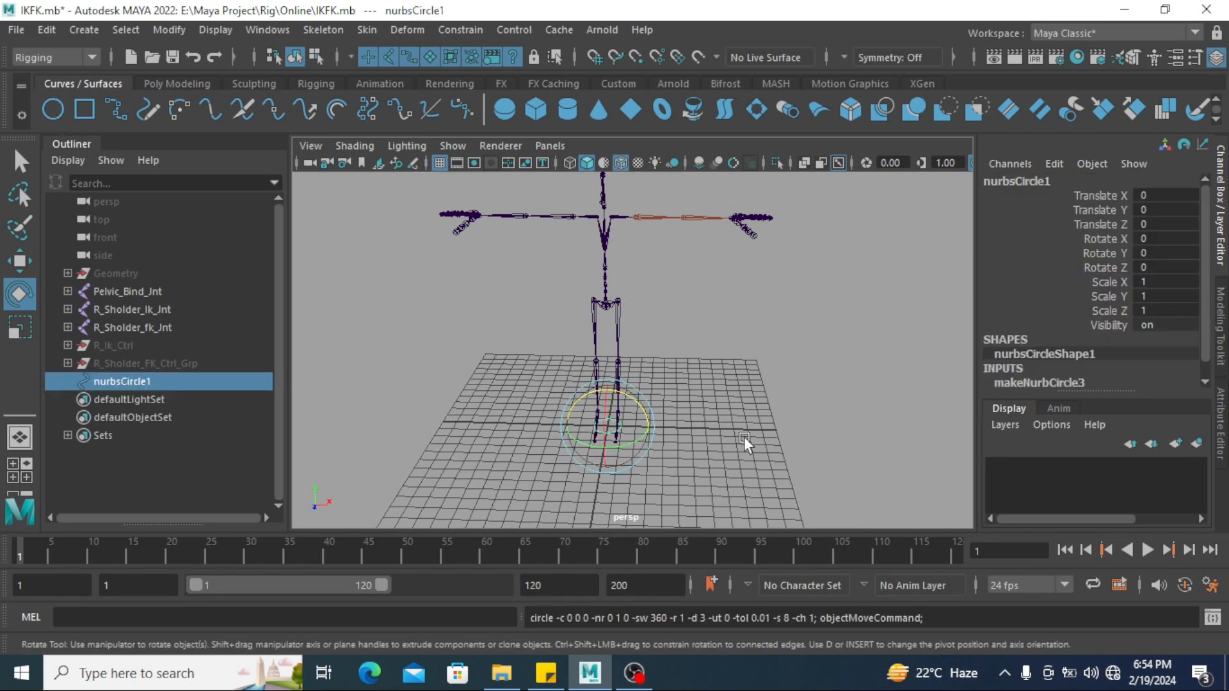
{"action": "left_click_drag", "start_coordinate": [744, 437], "coordinate": [772, 412], "text": "alt"}
Rename the new NURBS circle as R_Ikfk_Switch
{"action": "double_click", "coordinate": [152, 382]}
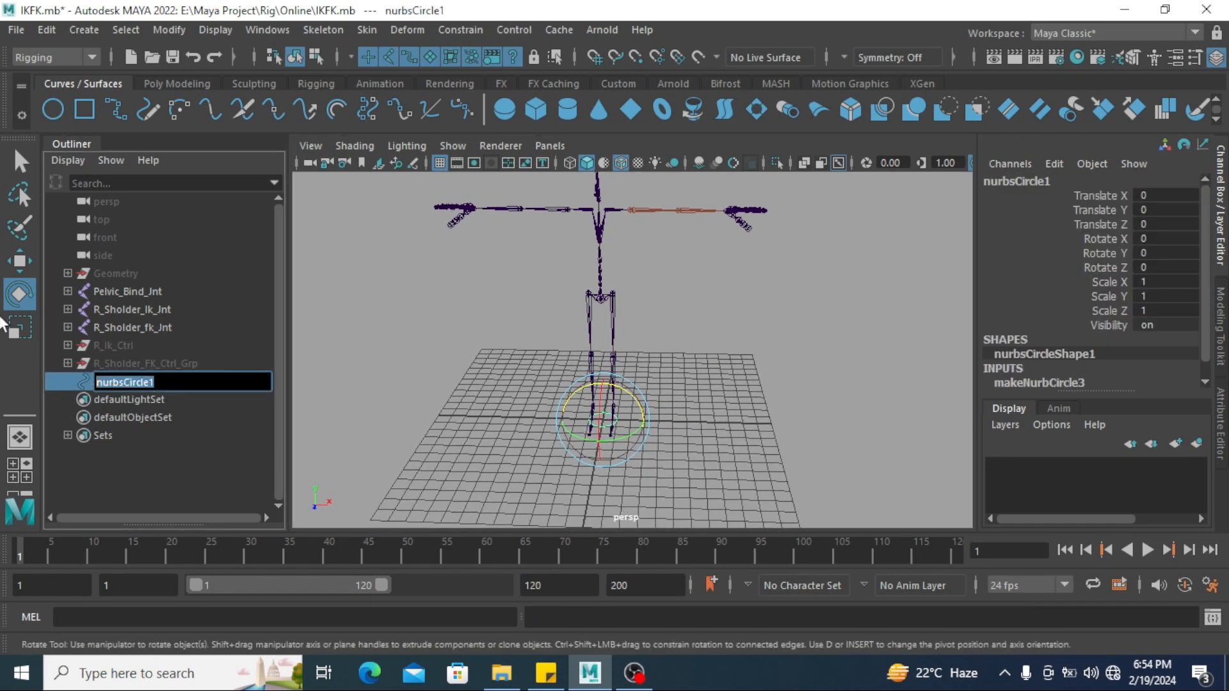
{"action": "key", "text": "BackSpace"}
{"action": "type", "text": "Ikfk_Switch"}
{"action": "key", "text": "Left"}
{"action": "key", "text": "Left"}
{"action": "key", "text": "Left"}
{"action": "key", "text": "Left"}
{"action": "key", "text": "Left"}
{"action": "key", "text": "Left"}
{"action": "key", "text": "Left"}
{"action": "type", "text": "_"}
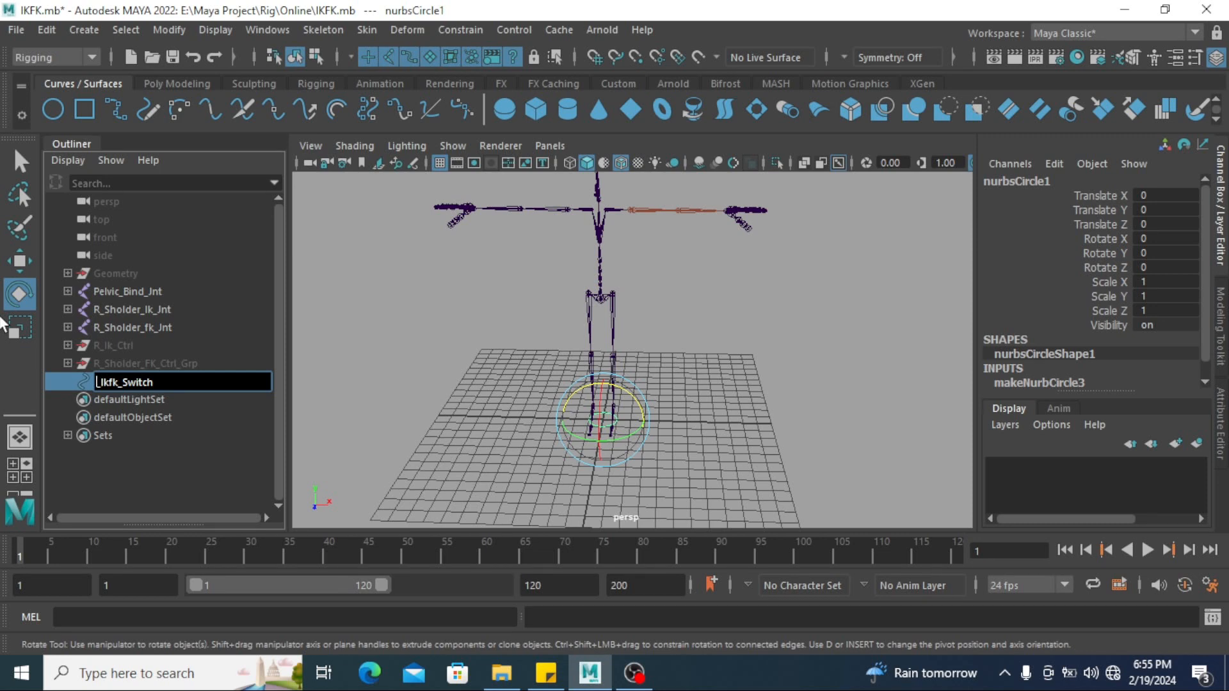
{"action": "type", "text": "R"}
{"action": "key", "text": "Return"}
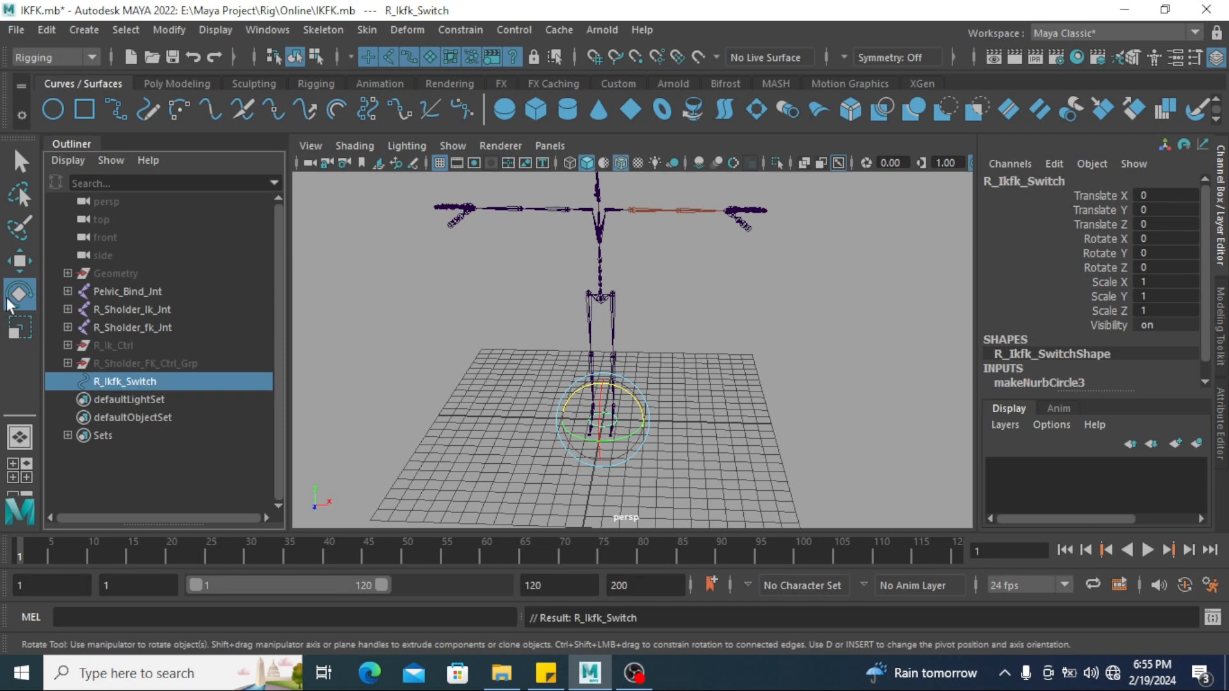
Hide the R_Sholder_fk_Jnt and R_Sholder_Ik_Jnt chains so only the bind skeleton is shown
{"action": "left_click", "coordinate": [819, 341]}
{"action": "middle_click_drag", "start_coordinate": [781, 321], "coordinate": [696, 313], "text": "alt"}
{"action": "scroll", "coordinate": [696, 313], "scroll_direction": "up", "scroll_amount": 2}
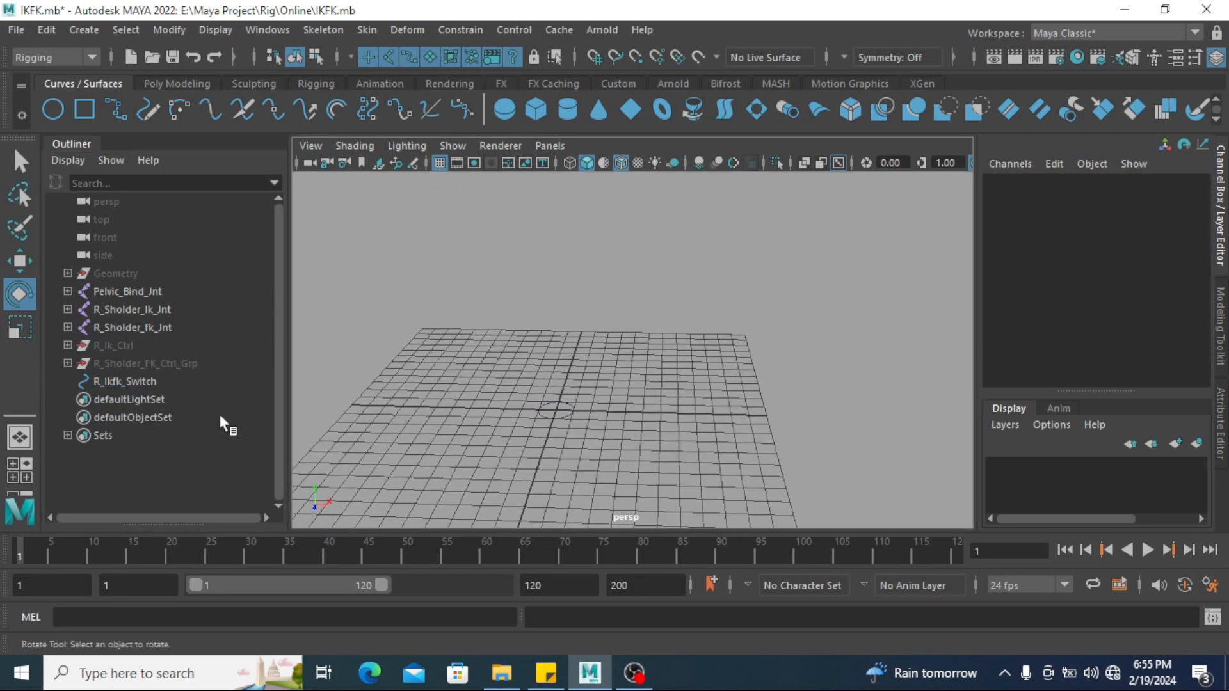
{"action": "left_click", "coordinate": [146, 387]}
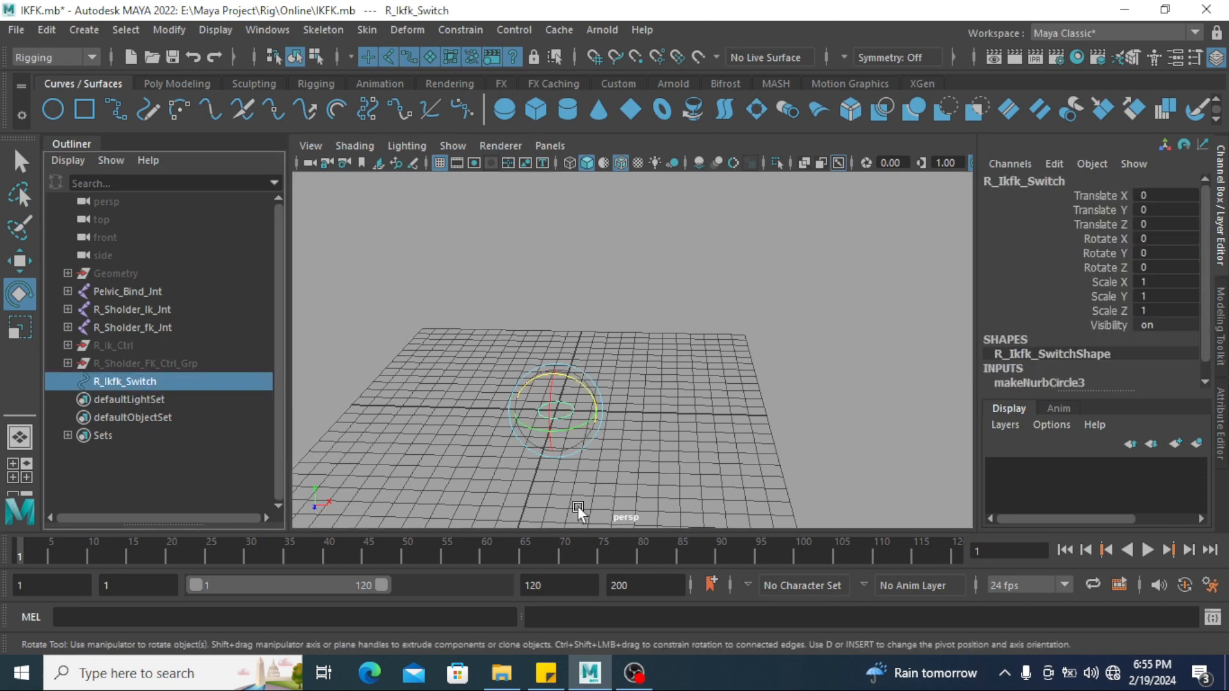
{"action": "key", "text": "q"}
{"action": "middle_click_drag", "start_coordinate": [708, 423], "coordinate": [733, 340], "text": "alt"}
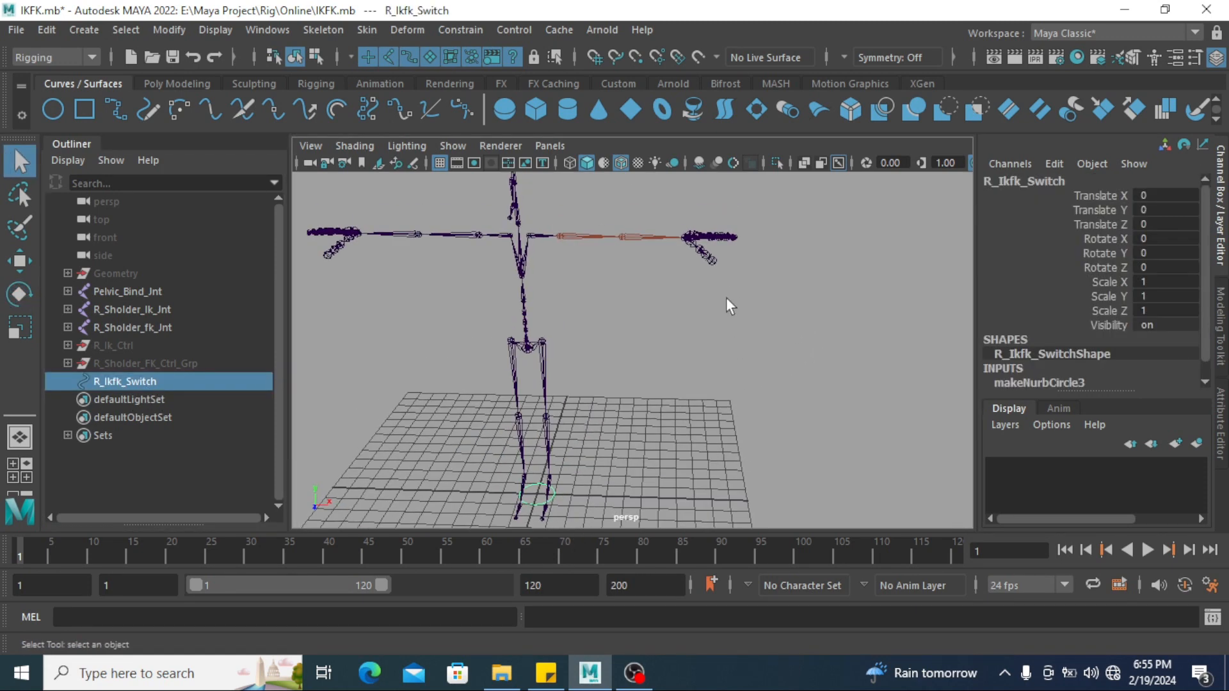
{"action": "left_click_drag", "start_coordinate": [726, 297], "coordinate": [732, 289], "text": "alt"}
{"action": "scroll", "coordinate": [732, 289], "scroll_direction": "up", "scroll_amount": 1}
{"action": "middle_click_drag", "start_coordinate": [732, 292], "coordinate": [741, 343], "text": "alt"}
{"action": "middle_click_drag", "start_coordinate": [732, 293], "coordinate": [711, 384], "text": "alt"}
{"action": "scroll", "coordinate": [719, 421], "scroll_direction": "up", "scroll_amount": 2}
{"action": "middle_click_drag", "start_coordinate": [689, 278], "coordinate": [688, 331], "text": "alt"}
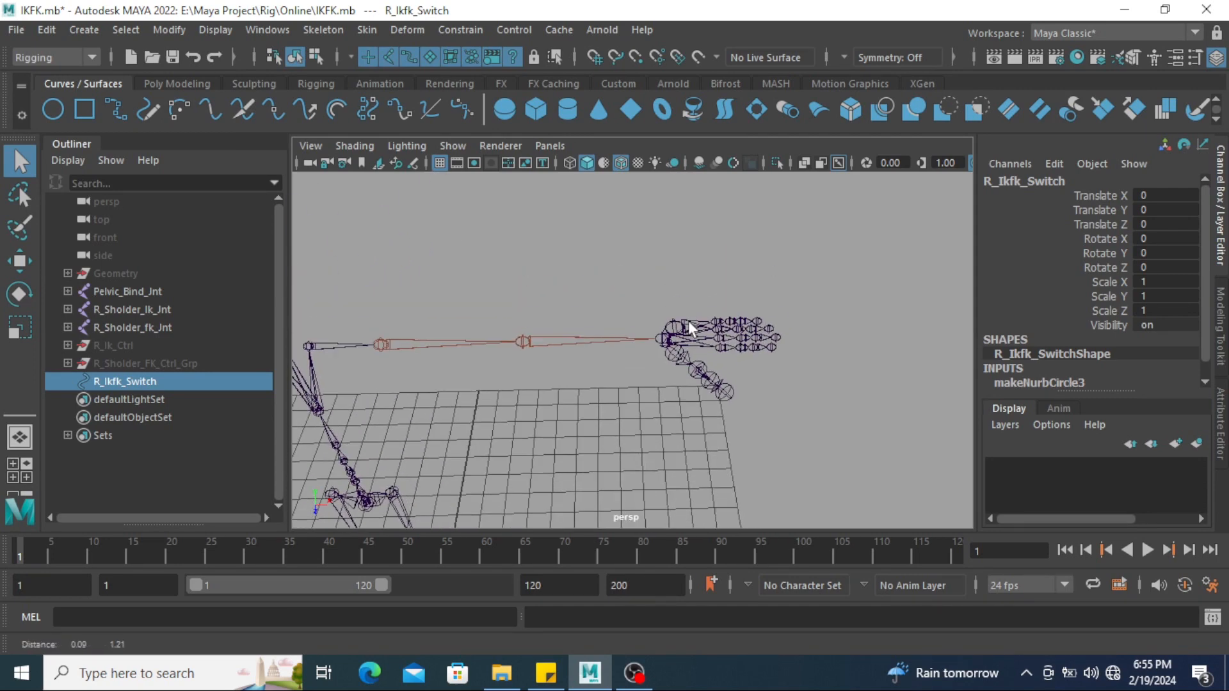
{"action": "scroll", "coordinate": [688, 331], "scroll_direction": "up", "scroll_amount": 4}
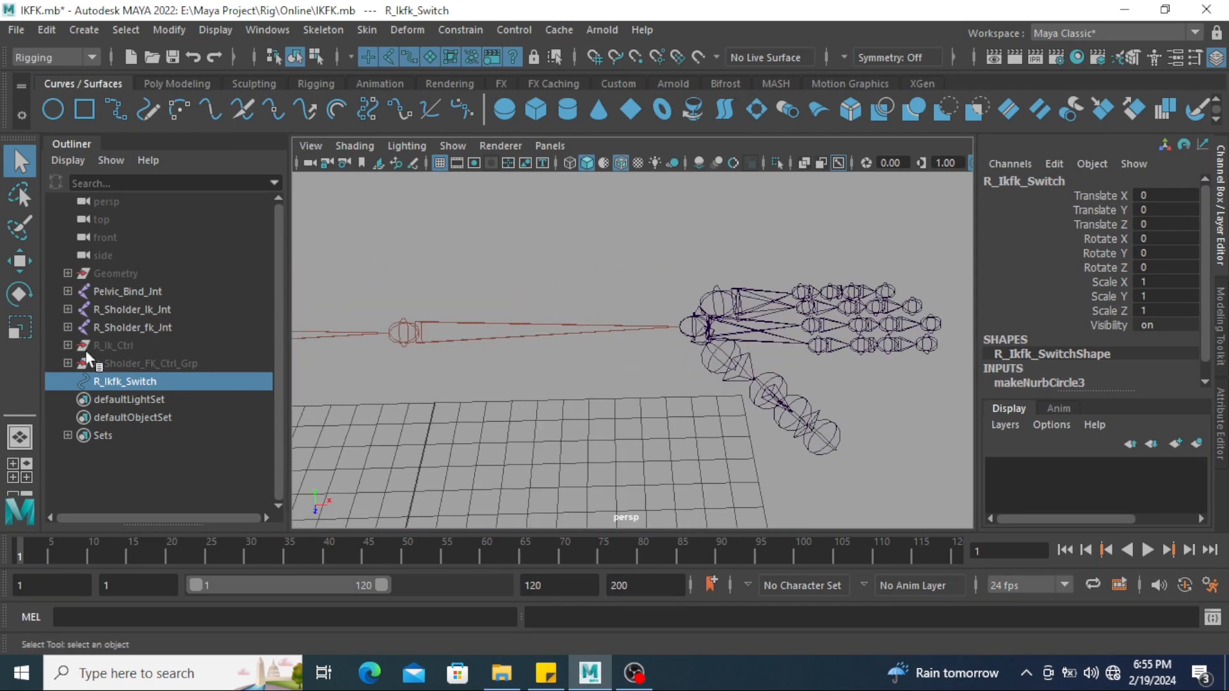
{"action": "left_click", "coordinate": [153, 325]}
{"action": "key", "text": "ctrl+h"}
{"action": "left_click", "coordinate": [154, 309]}
{"action": "key", "text": "ctrl+h"}
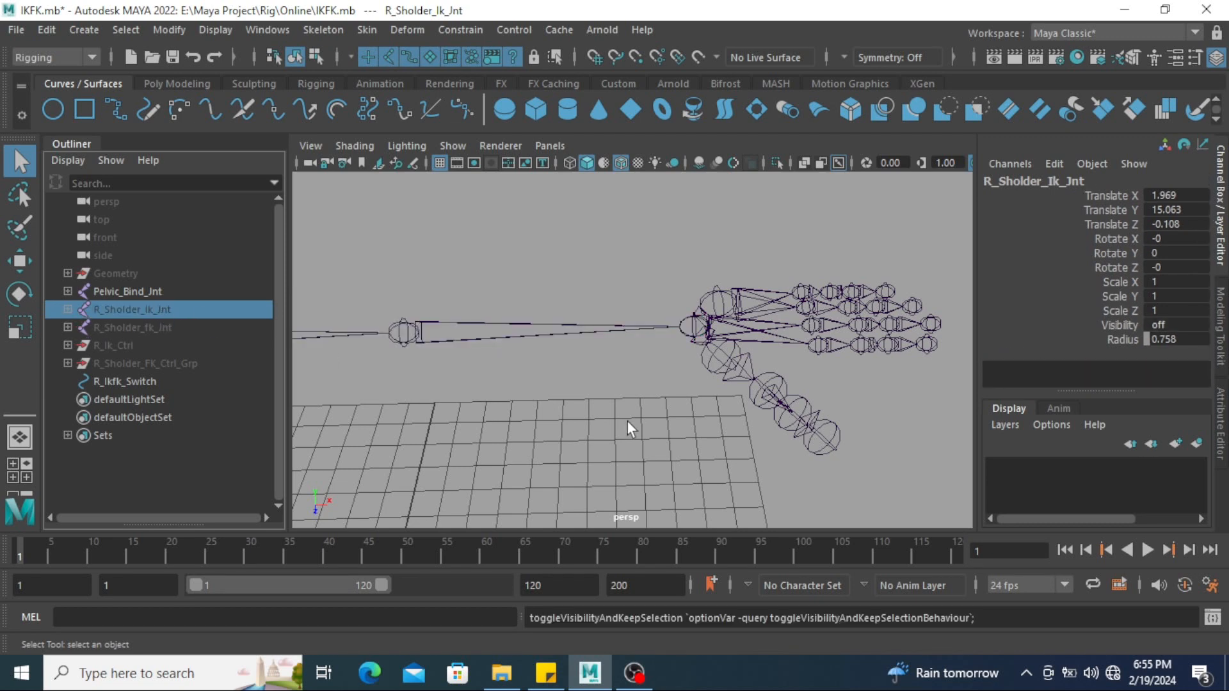
{"action": "left_click", "coordinate": [627, 421]}
Match the R_Ikfk_Switch circle's position and rotation to R_Wrist_Bind_Jnt
{"action": "scroll", "coordinate": [608, 397], "scroll_direction": "down", "scroll_amount": 4}
{"action": "left_click", "coordinate": [67, 381]}
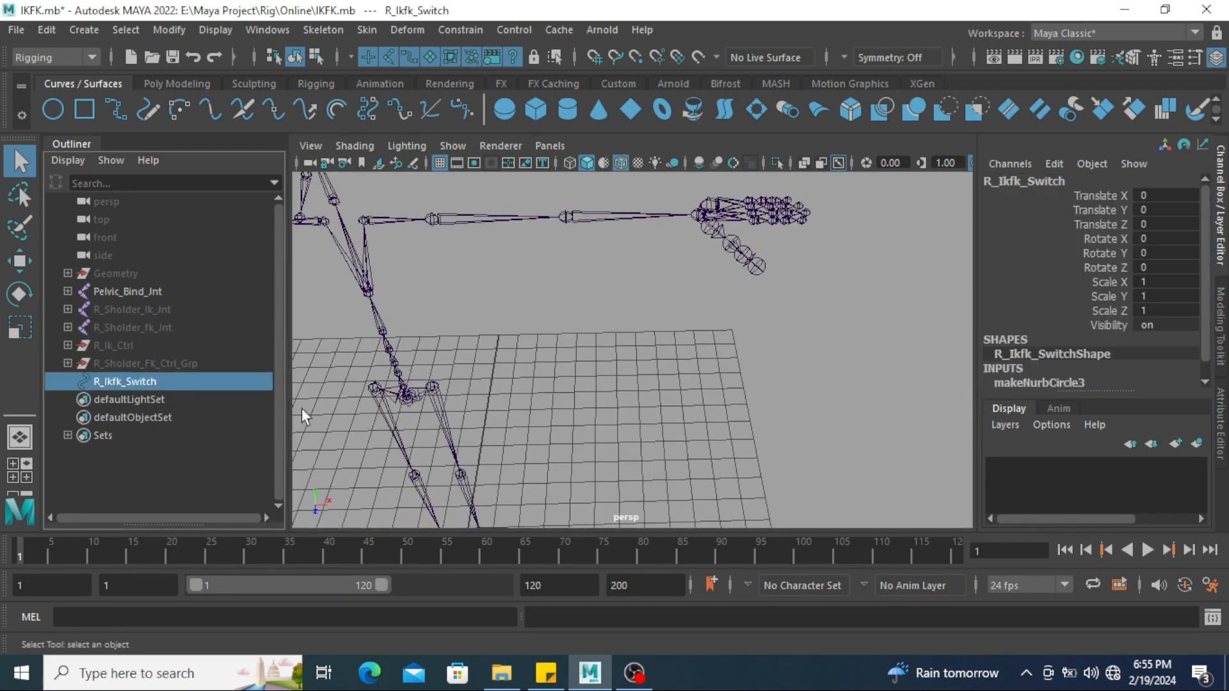
{"action": "right_click_drag", "start_coordinate": [705, 422], "coordinate": [768, 361], "text": "alt"}
{"action": "middle_click_drag", "start_coordinate": [768, 361], "coordinate": [735, 463], "text": "alt"}
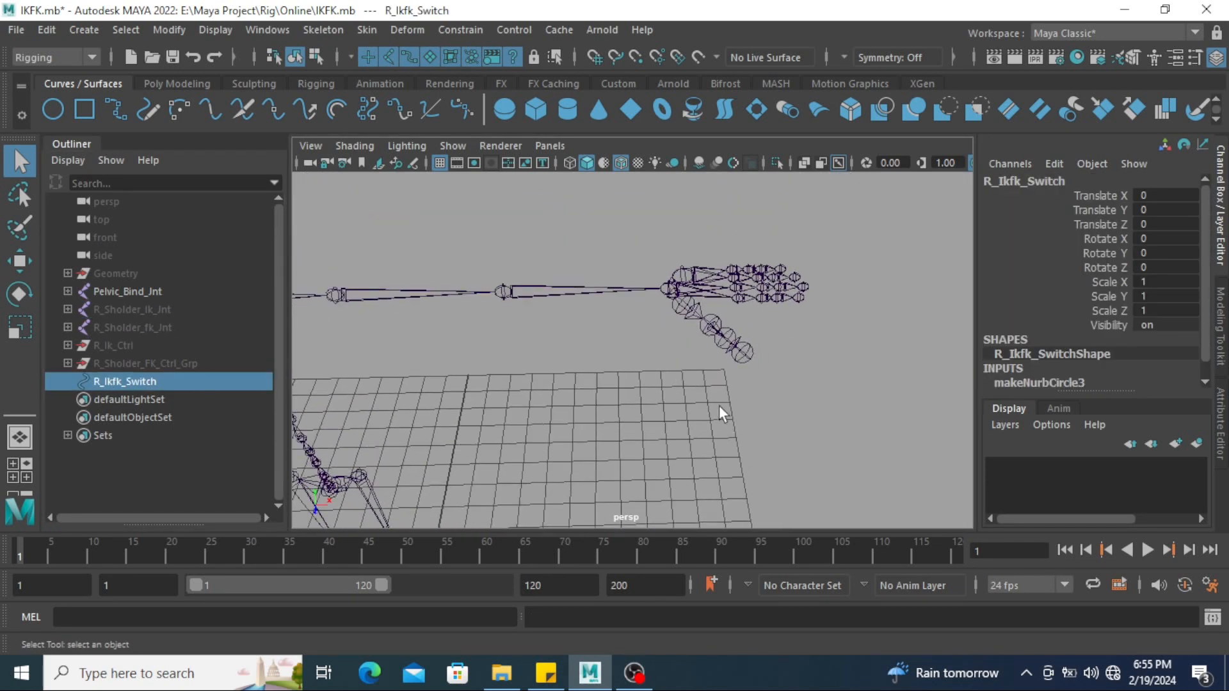
{"action": "left_click", "coordinate": [666, 282]}
{"action": "left_click_drag", "start_coordinate": [667, 283], "coordinate": [679, 368], "text": "alt"}
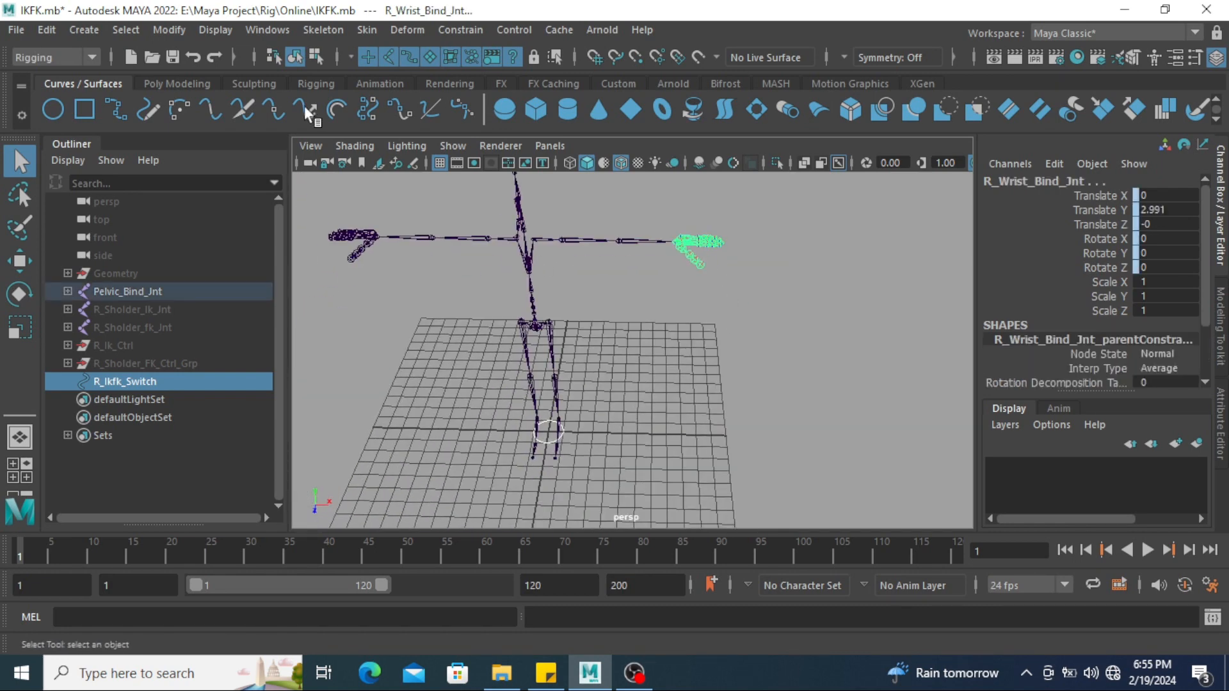
{"action": "left_click", "coordinate": [171, 30]}
{"action": "mouse_move", "coordinate": [230, 129]}
{"action": "left_click", "coordinate": [435, 129]}
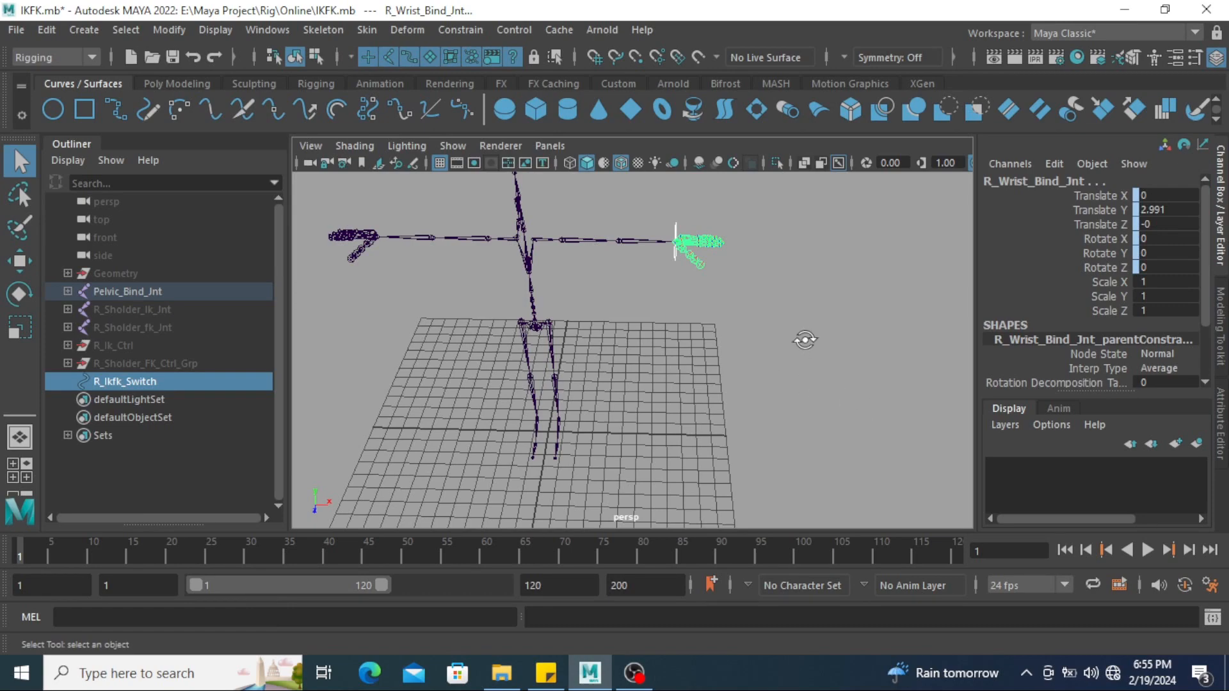
{"action": "left_click_drag", "start_coordinate": [804, 340], "coordinate": [721, 253], "text": "alt"}
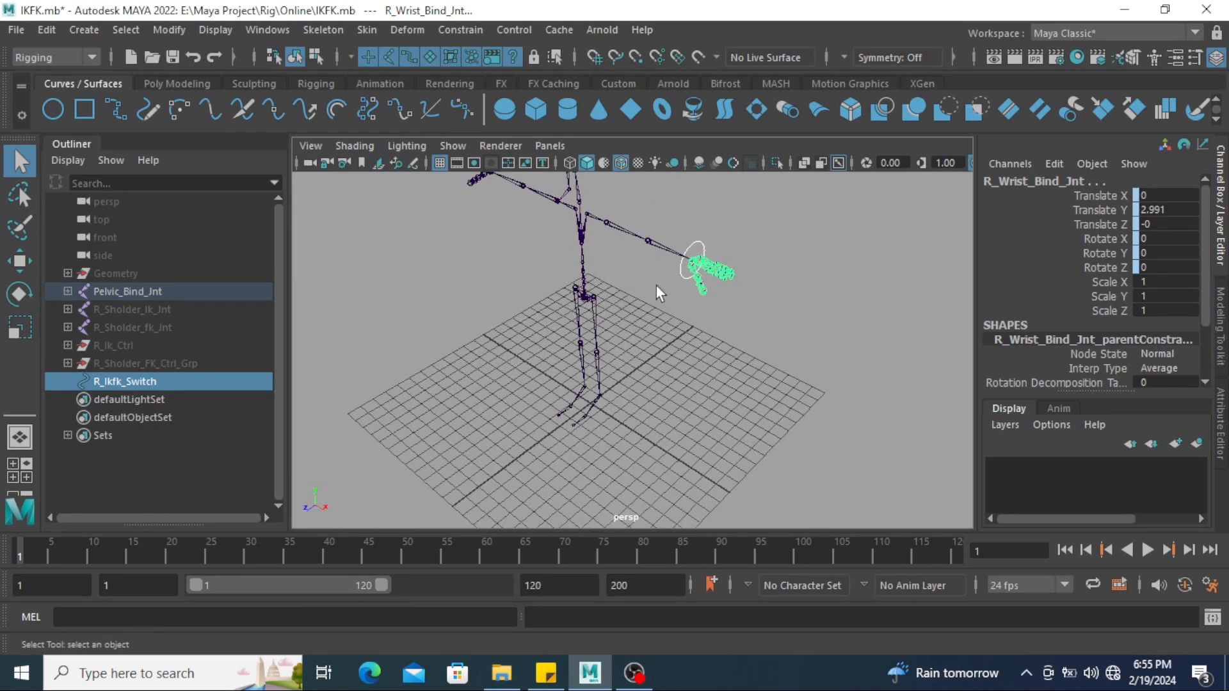
{"action": "scroll", "coordinate": [667, 304], "scroll_direction": "up", "scroll_amount": 4}
{"action": "key", "text": "w"}
{"action": "middle_click_drag", "start_coordinate": [722, 325], "coordinate": [694, 365], "text": "alt"}
{"action": "left_click", "coordinate": [695, 365]}
{"action": "left_click_drag", "start_coordinate": [695, 365], "coordinate": [729, 344], "text": "alt"}
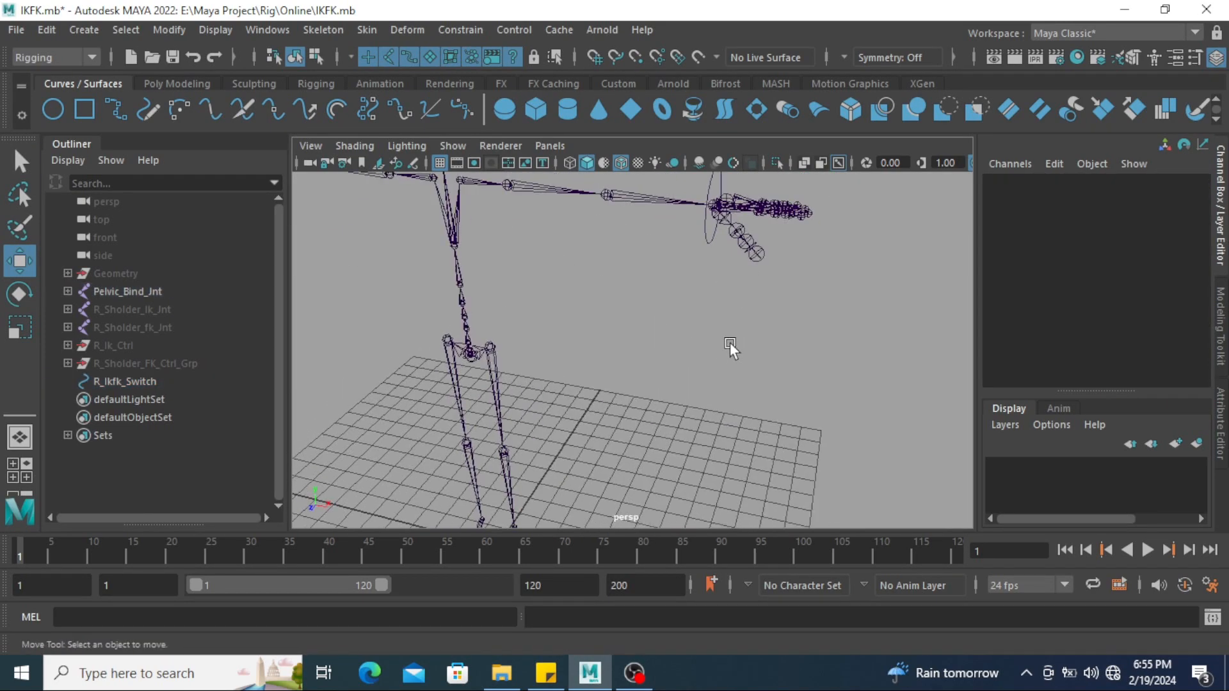
Move R_Ikfk_Switch outward along the arm, past the fingertips, to about 13.98 on Translate X
{"action": "left_click", "coordinate": [114, 386]}
{"action": "key", "text": "w"}
{"action": "middle_click_drag", "start_coordinate": [685, 298], "coordinate": [573, 350], "text": "alt"}
{"action": "left_click_drag", "start_coordinate": [631, 273], "coordinate": [877, 294]}
{"action": "mouse_move", "coordinate": [767, 309]}
{"action": "left_mouse_down", "text": "alt"}
{"action": "mouse_move", "coordinate": [732, 366]}
{"action": "mouse_move", "coordinate": [702, 362]}
{"action": "mouse_move", "coordinate": [720, 367]}
{"action": "mouse_move", "coordinate": [758, 304]}
{"action": "left_mouse_up", "text": "alt"}
{"action": "left_click", "coordinate": [732, 366]}
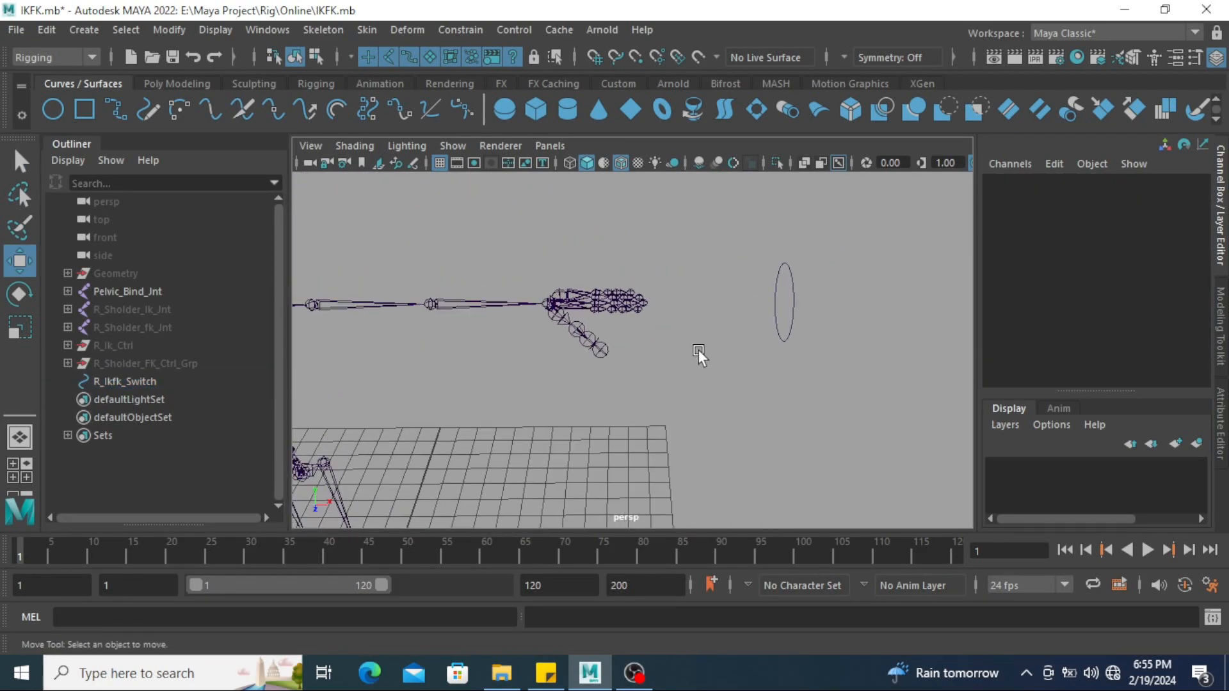
{"action": "left_click_drag", "start_coordinate": [698, 349], "coordinate": [712, 297], "text": "alt"}
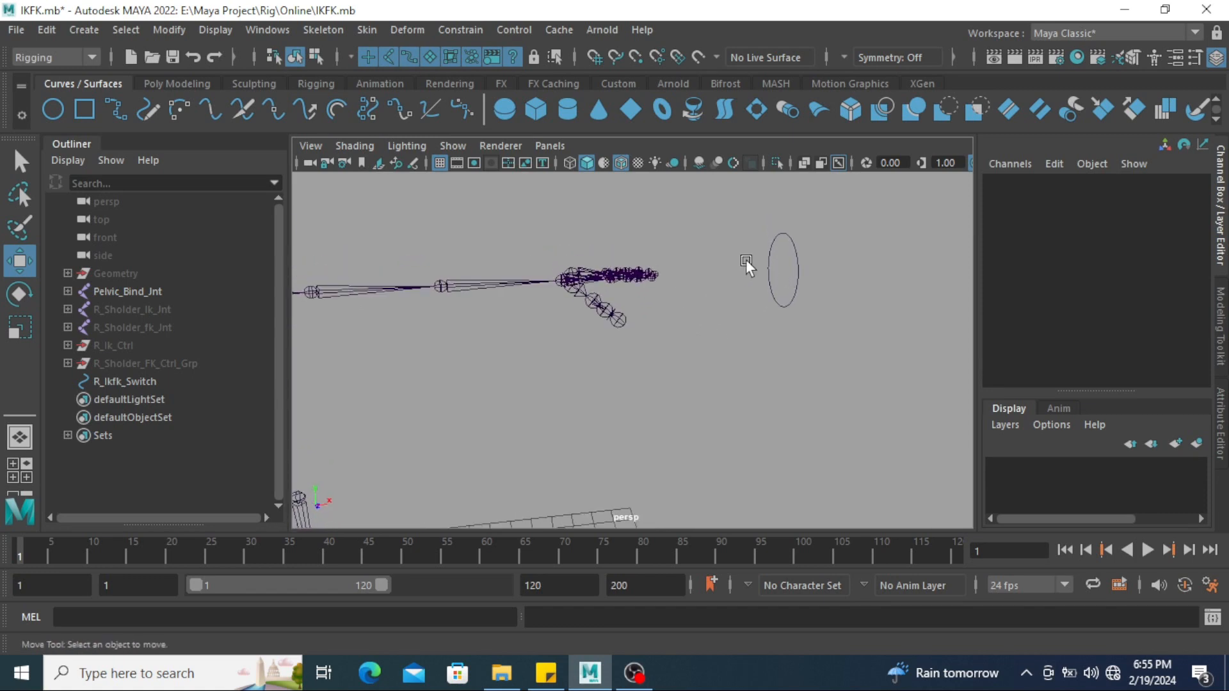
{"action": "left_click", "coordinate": [769, 269]}
{"action": "left_click_drag", "start_coordinate": [769, 269], "coordinate": [586, 339], "text": "alt"}
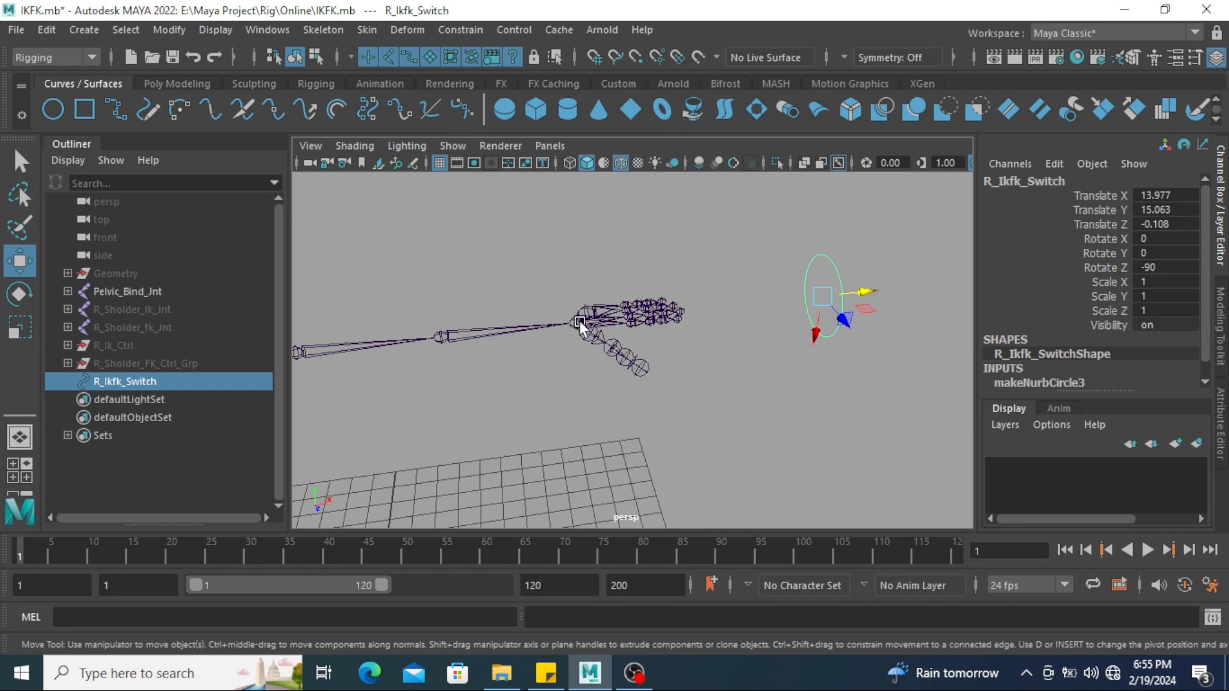
{"action": "left_click", "coordinate": [781, 374]}
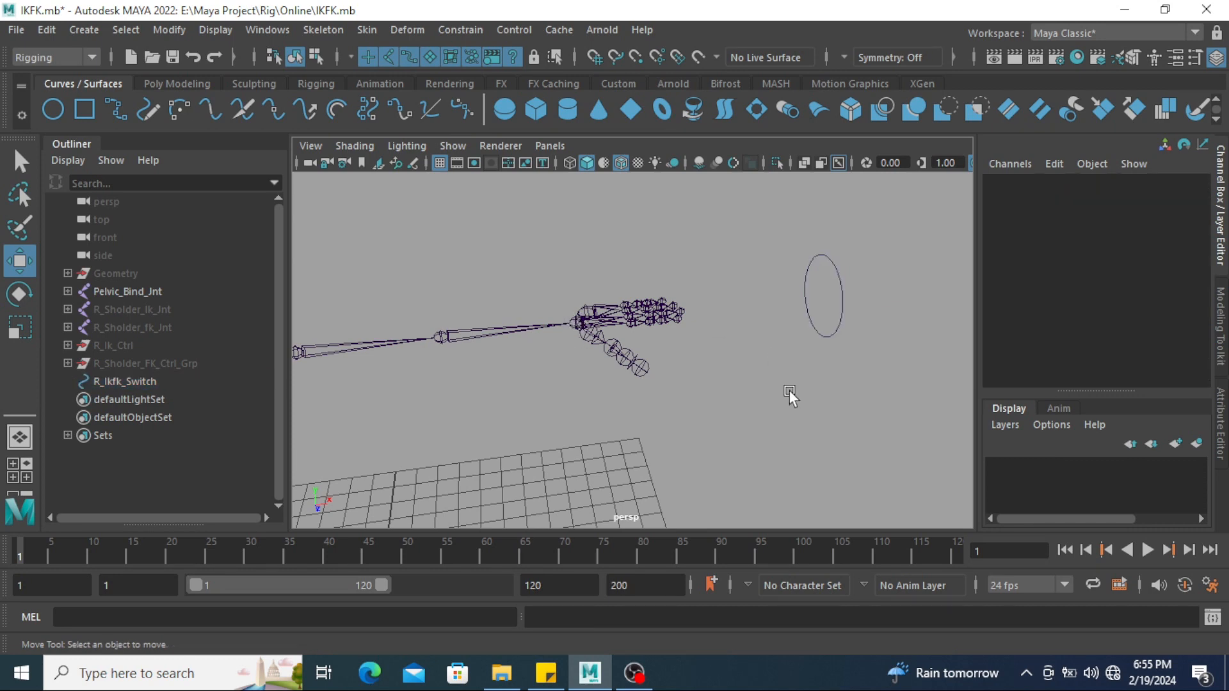
Show R_Sholder_FK_Ctrl_Grp, test-rotate R_Sholder_FK_Ctrl about 15.75 degrees around Z, and undo the rotation
{"action": "left_click", "coordinate": [113, 366]}
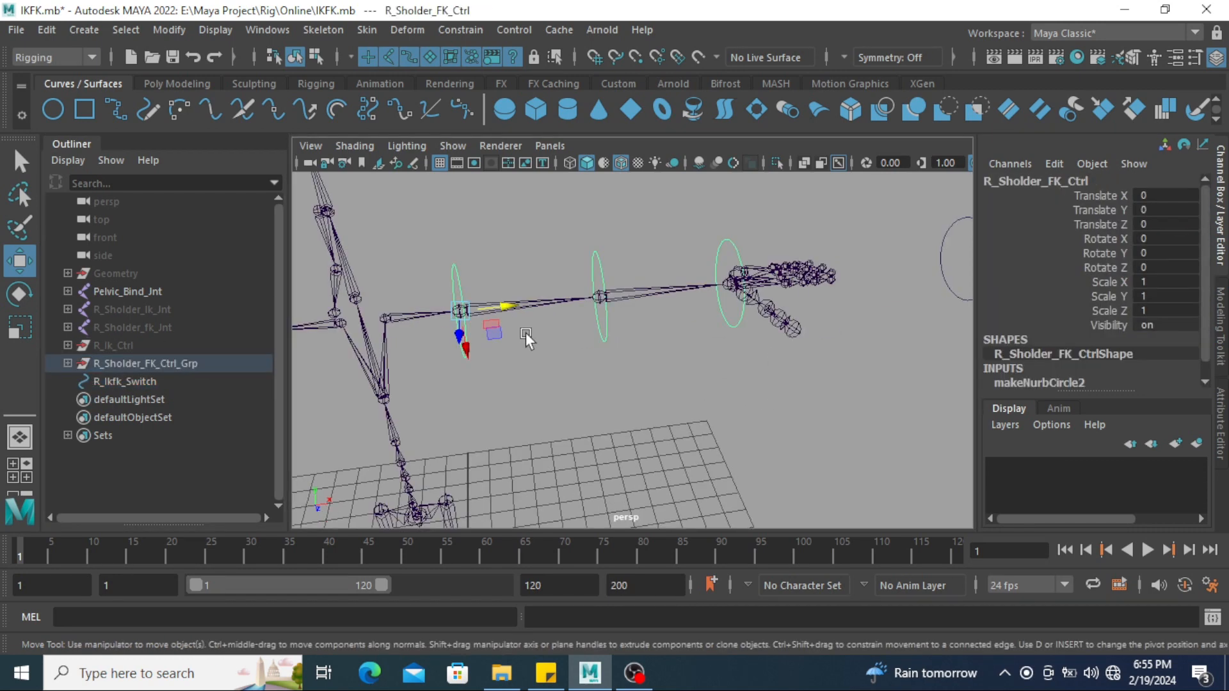
{"action": "key", "text": "e"}
{"action": "left_click_drag", "start_coordinate": [525, 332], "coordinate": [511, 339], "text": "alt"}
{"action": "mouse_move", "coordinate": [468, 247]}
{"action": "left_mouse_down"}
{"action": "mouse_move", "coordinate": [481, 283]}
{"action": "mouse_move", "coordinate": [452, 242]}
{"action": "left_mouse_up"}
{"action": "key", "text": "ctrl+z"}
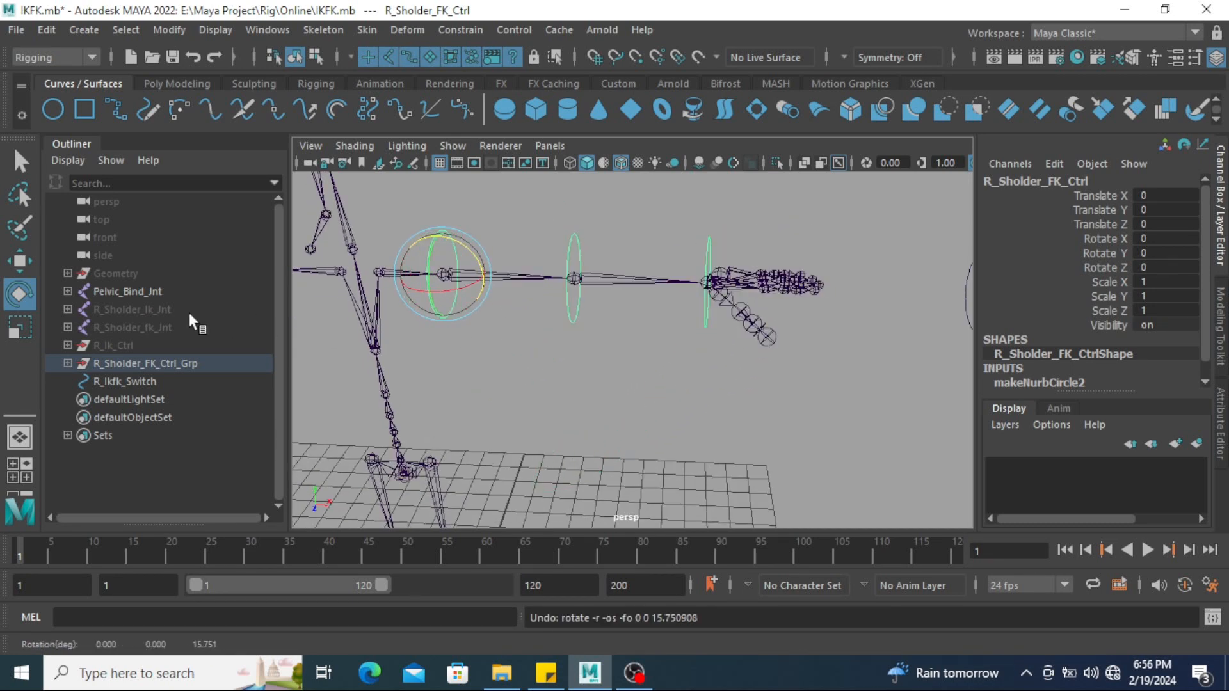
Hide the Pelvic_Bind_Jnt skeleton and show the R_Sholder_fk_Jnt chain
{"action": "left_click", "coordinate": [146, 291]}
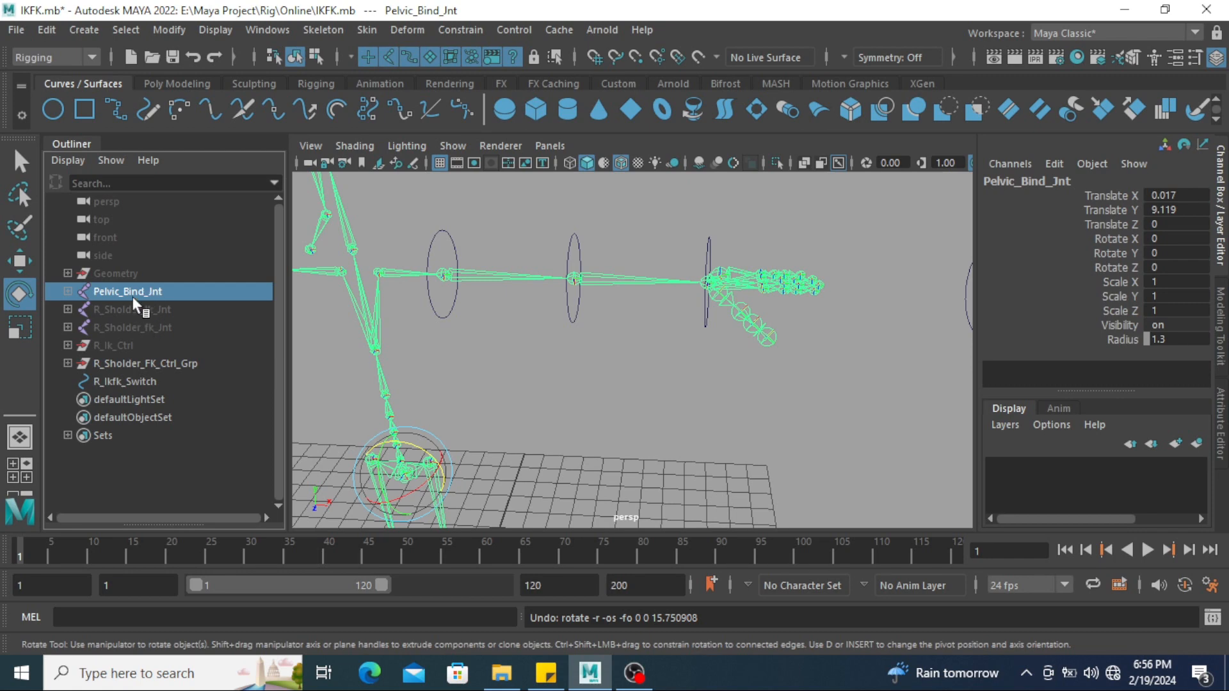
{"action": "key", "text": "ctrl+h"}
{"action": "left_click", "coordinate": [137, 328]}
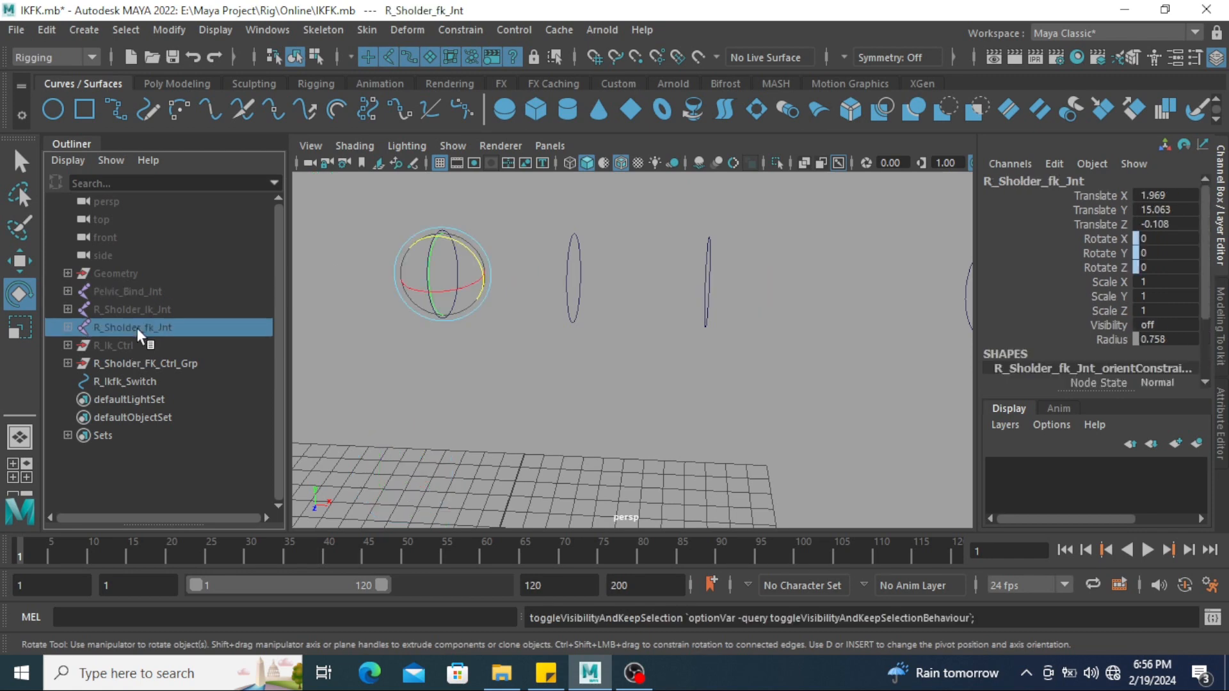
{"action": "key", "text": "shift+h"}
{"action": "key", "text": "f"}
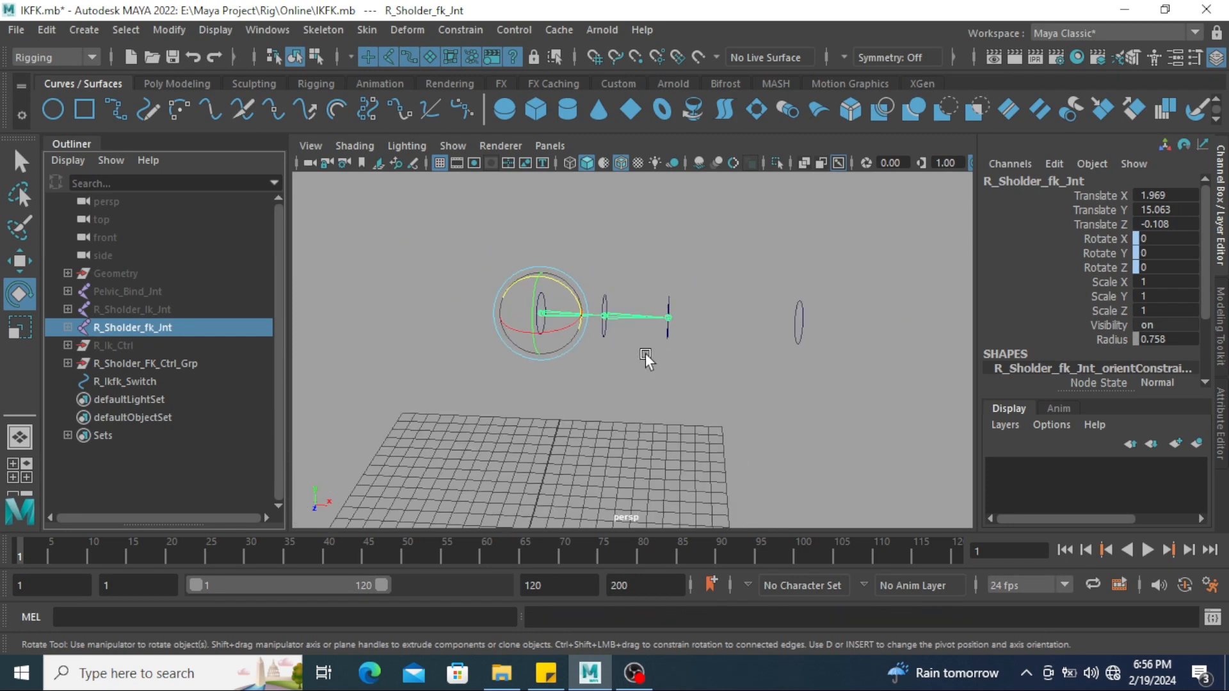
Test-rotate R_Sholder_FK_Ctrl to about -50.7 degrees on Rotate Z with the FK joint chain shown
{"action": "left_click", "coordinate": [578, 379]}
{"action": "left_click", "coordinate": [542, 303]}
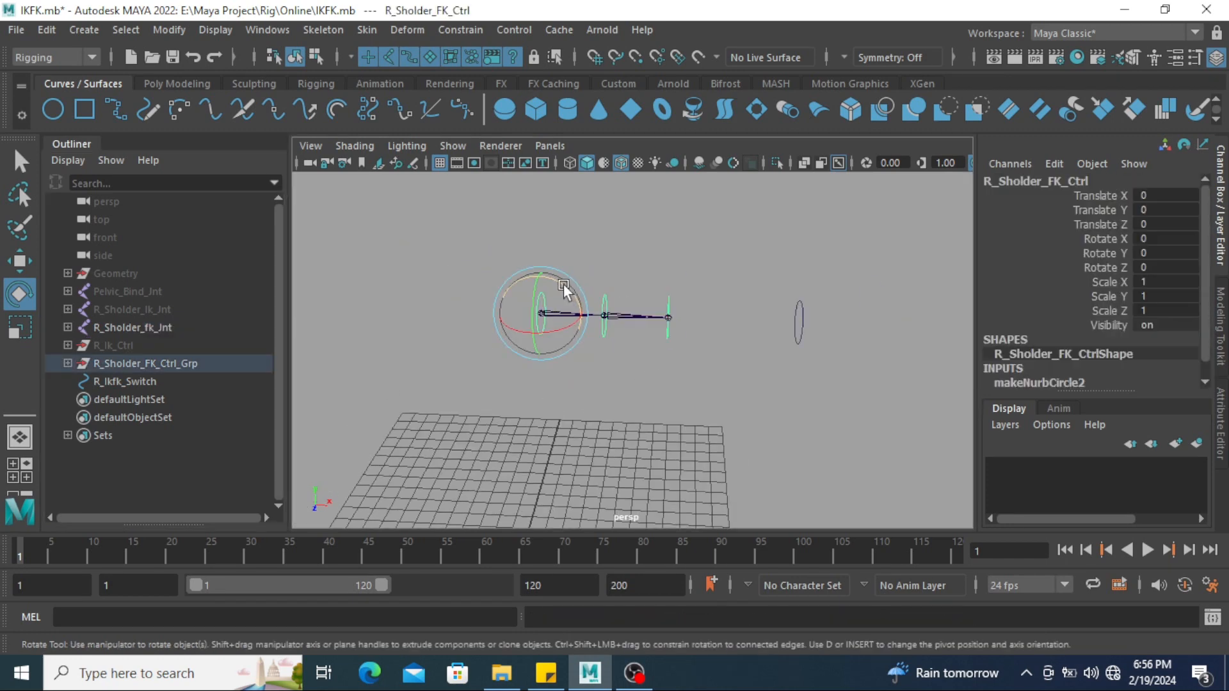
{"action": "left_click_drag", "start_coordinate": [562, 288], "coordinate": [912, 378]}
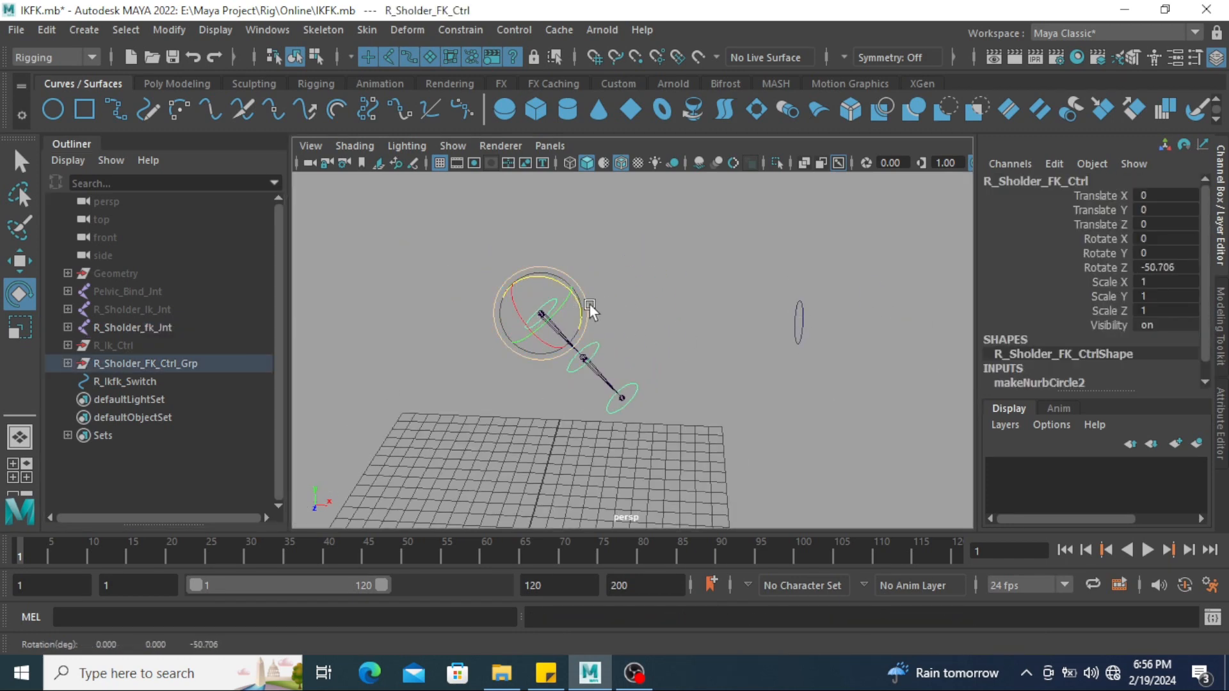
{"action": "left_click_drag", "start_coordinate": [589, 304], "coordinate": [669, 368]}
{"action": "key", "text": "ctrl+z"}
{"action": "left_click", "coordinate": [692, 386]}
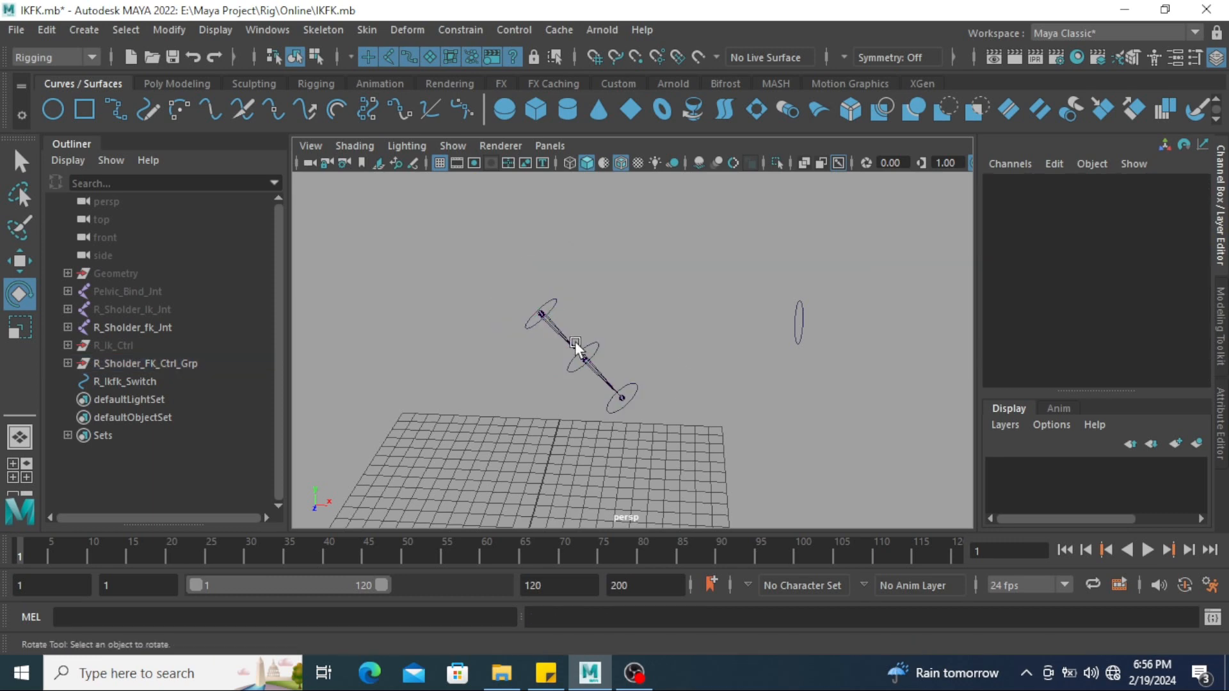
Reset R_Sholder_FK_Ctrl's Rotate Z to 0
{"action": "left_click", "coordinate": [557, 307]}
{"action": "double_click", "coordinate": [1160, 264]}
{"action": "type", "text": "0"}
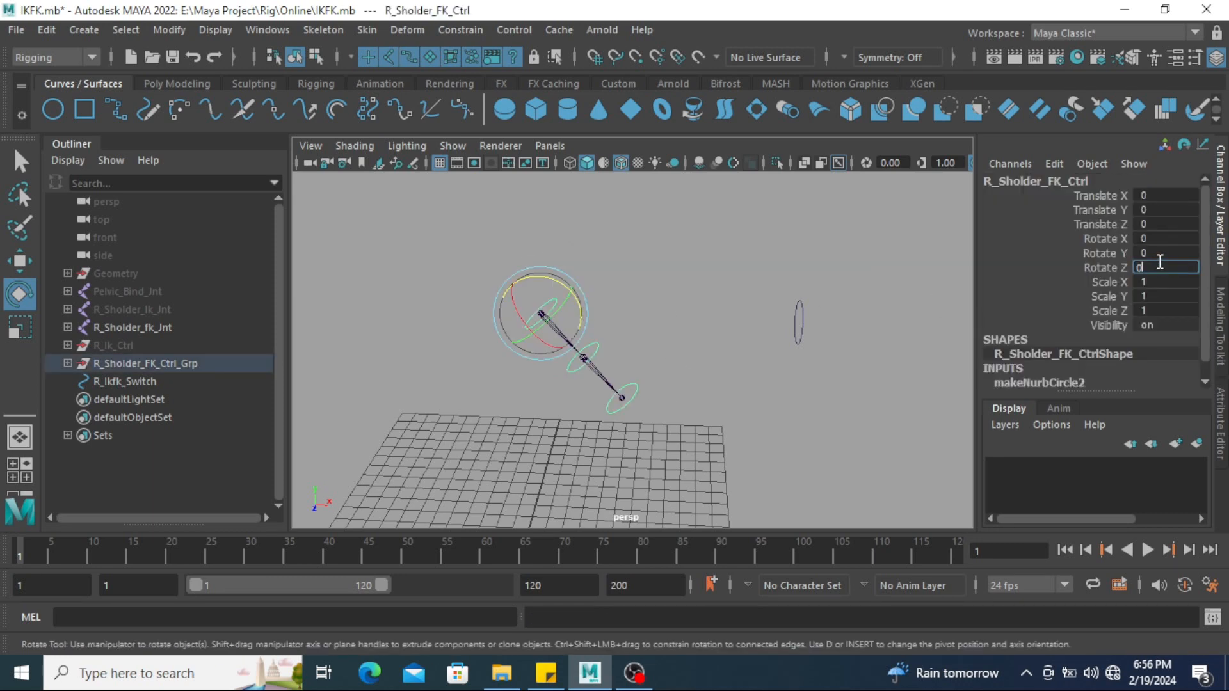
{"action": "key", "text": "Return"}
{"action": "left_click", "coordinate": [558, 446]}
{"action": "left_click_drag", "start_coordinate": [559, 446], "coordinate": [606, 420], "text": "alt"}
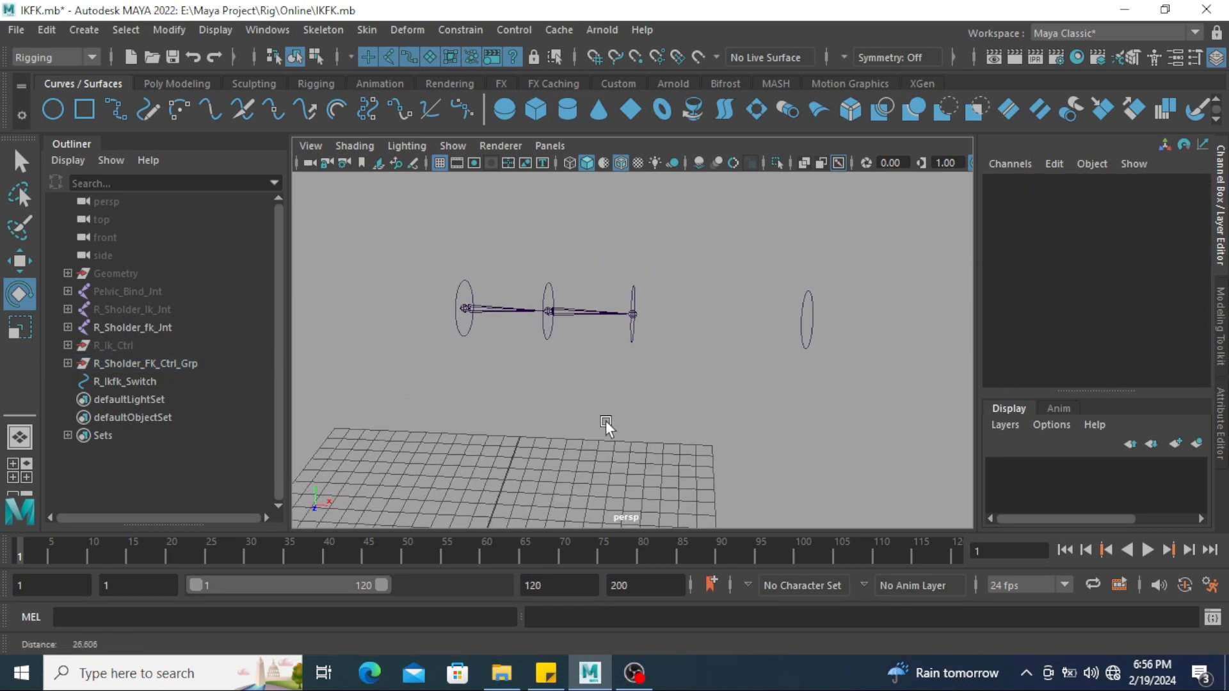
Hide the R_Sholder_fk_Jnt chain and show the Pelvic_Bind_Jnt skeleton again
{"action": "left_click", "coordinate": [129, 326]}
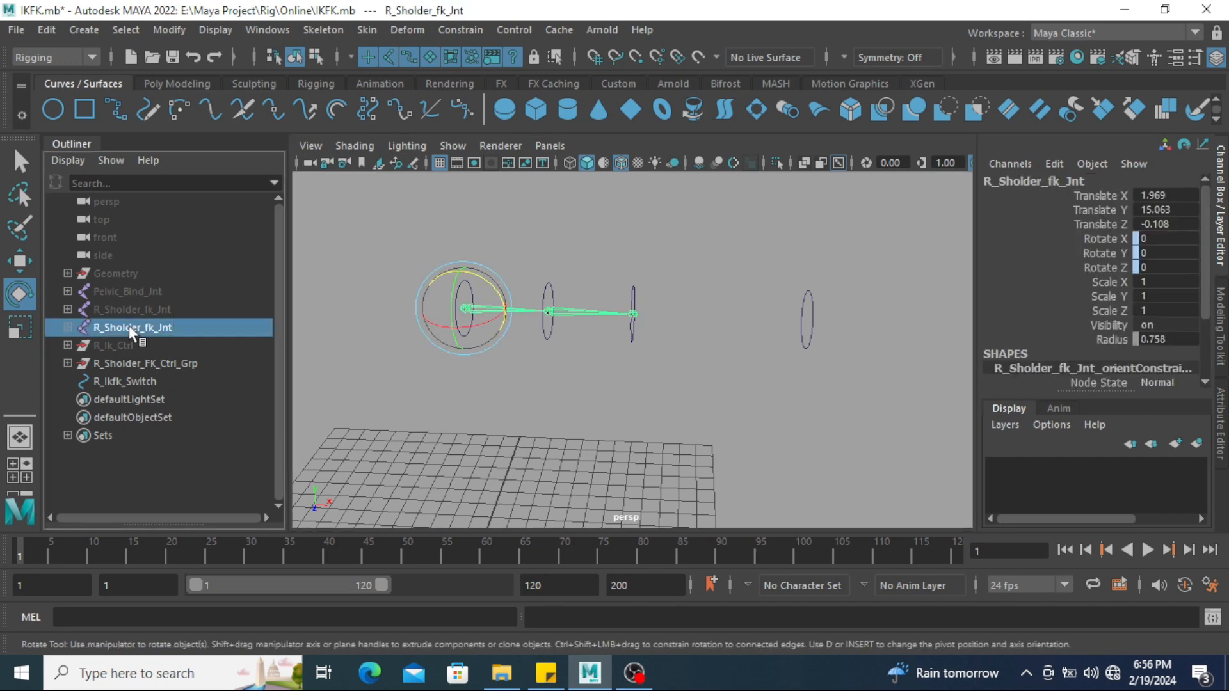
{"action": "key", "text": "h"}
{"action": "left_click", "coordinate": [137, 290]}
{"action": "key", "text": "h"}
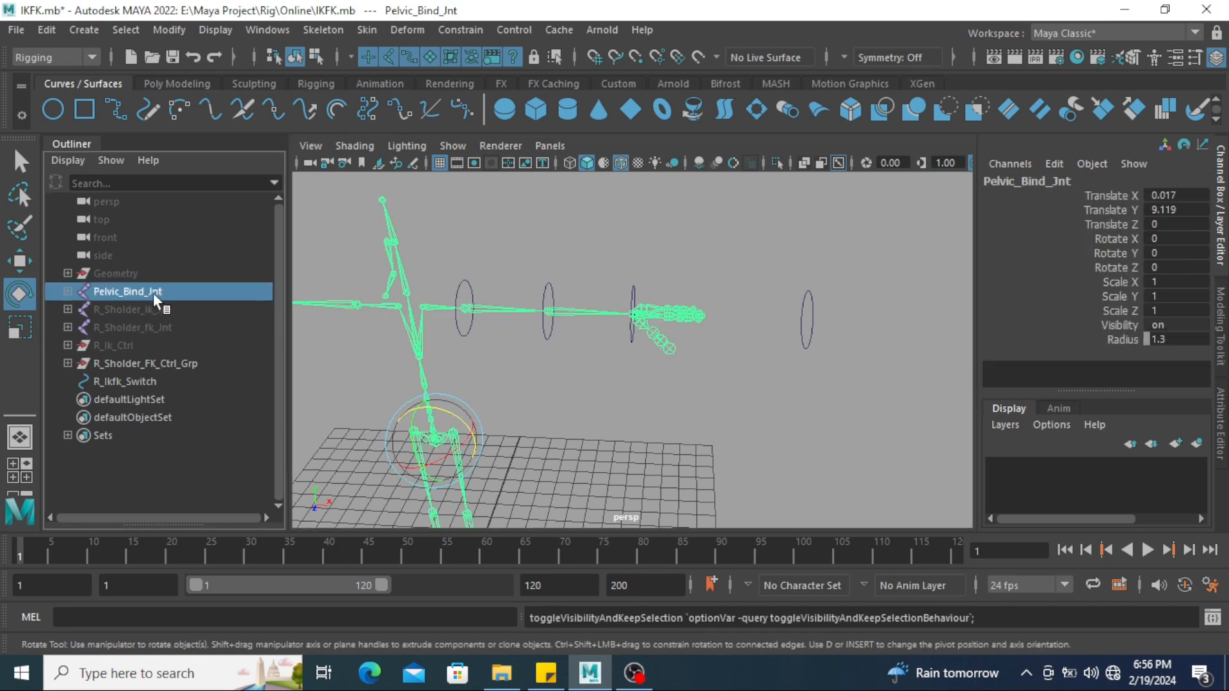
{"action": "left_click", "coordinate": [774, 388]}
Freeze the transformations of the R_Ikfk_Switch circle and delete its construction history
{"action": "scroll", "coordinate": [773, 388], "scroll_direction": "up", "scroll_amount": 3}
{"action": "middle_click_drag", "start_coordinate": [858, 277], "coordinate": [801, 317], "text": "alt"}
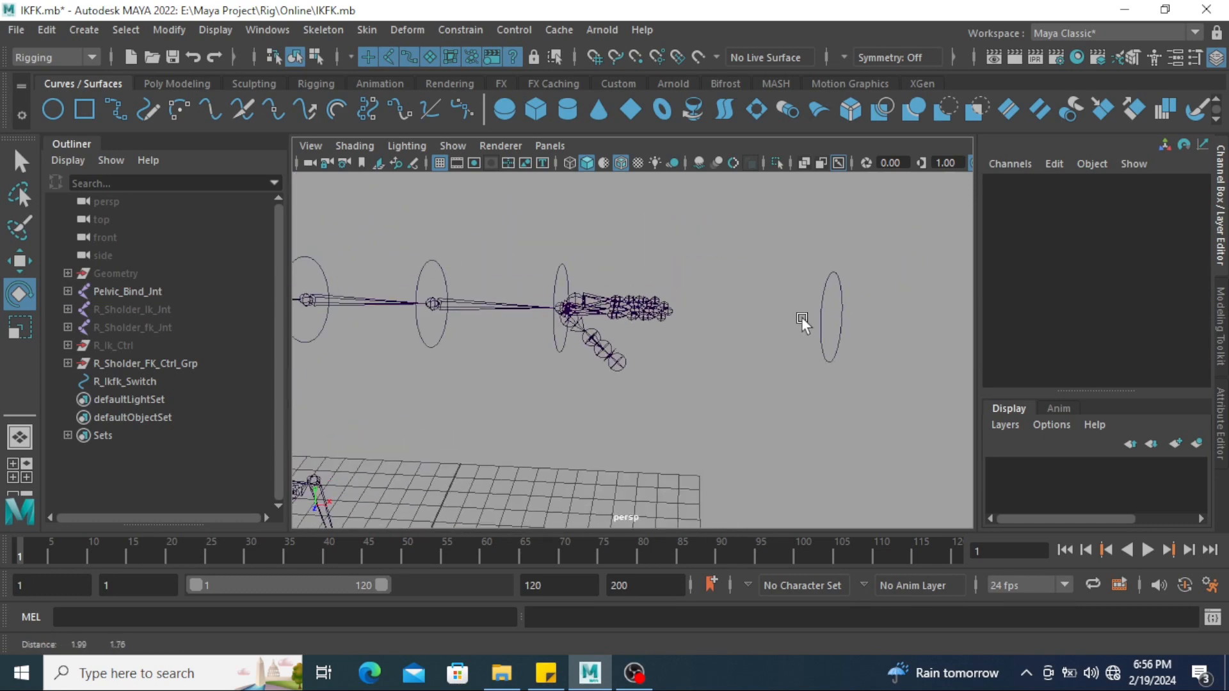
{"action": "left_click_drag", "start_coordinate": [827, 268], "coordinate": [867, 348]}
{"action": "key", "text": "q"}
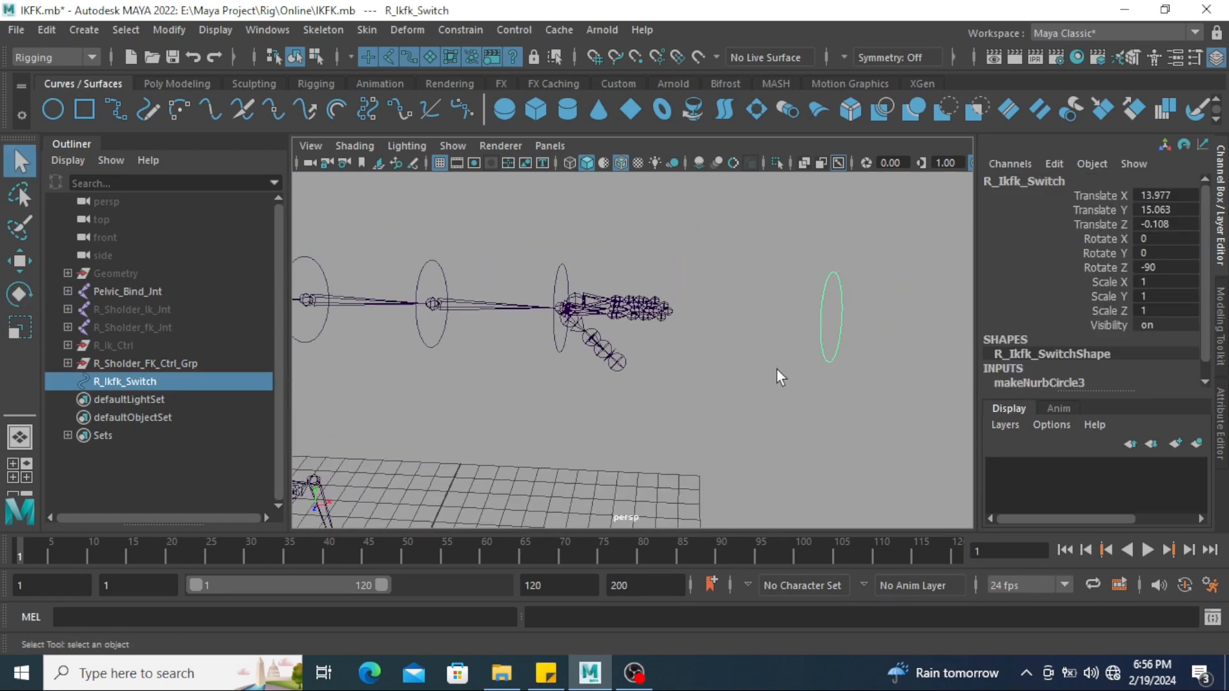
{"action": "left_click_drag", "start_coordinate": [799, 277], "coordinate": [855, 333]}
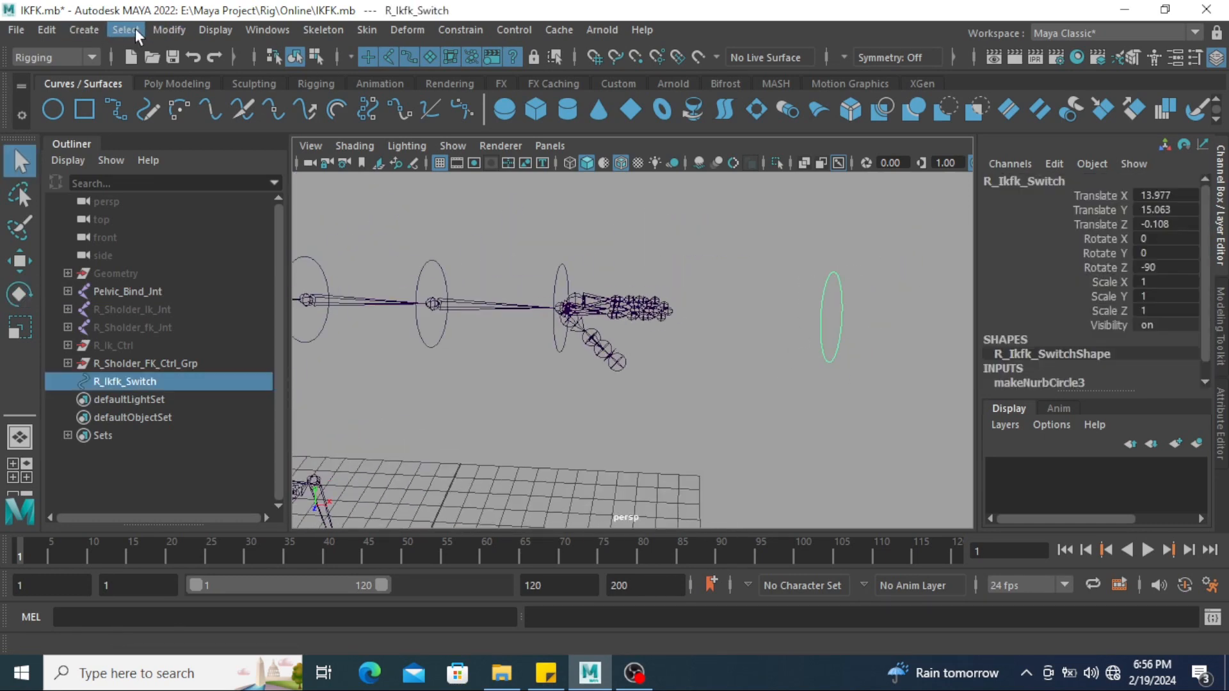
{"action": "left_click", "coordinate": [170, 29]}
{"action": "mouse_move", "coordinate": [214, 129]}
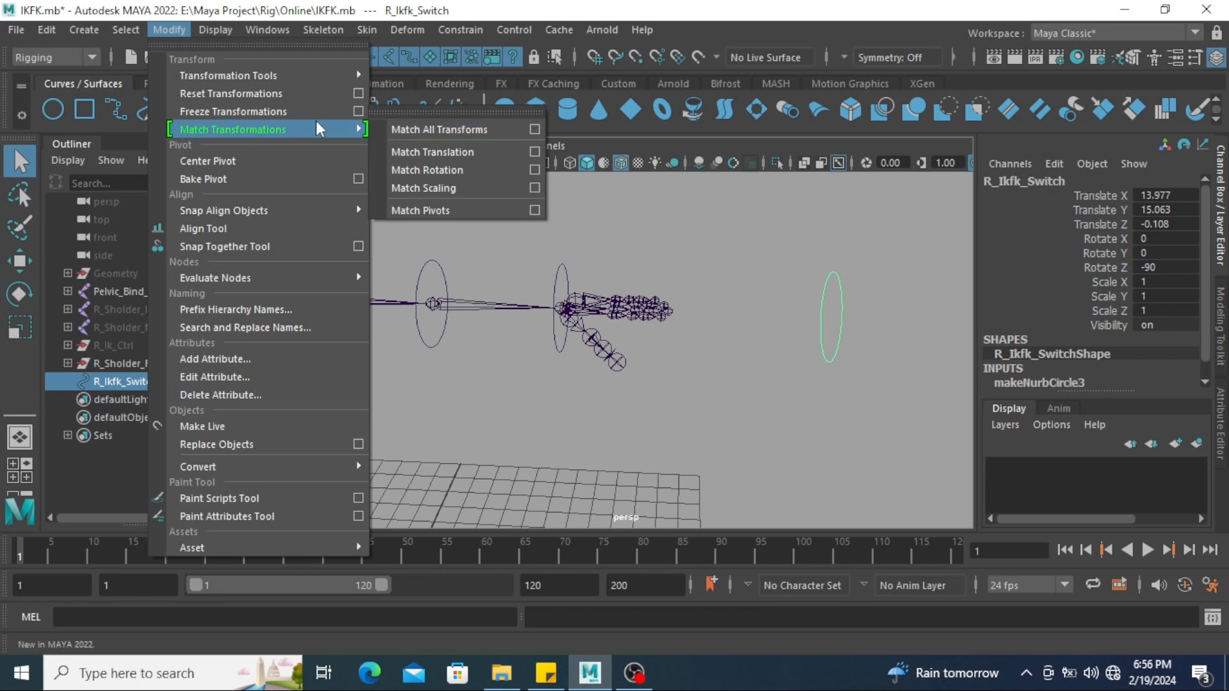
{"action": "left_click", "coordinate": [259, 112]}
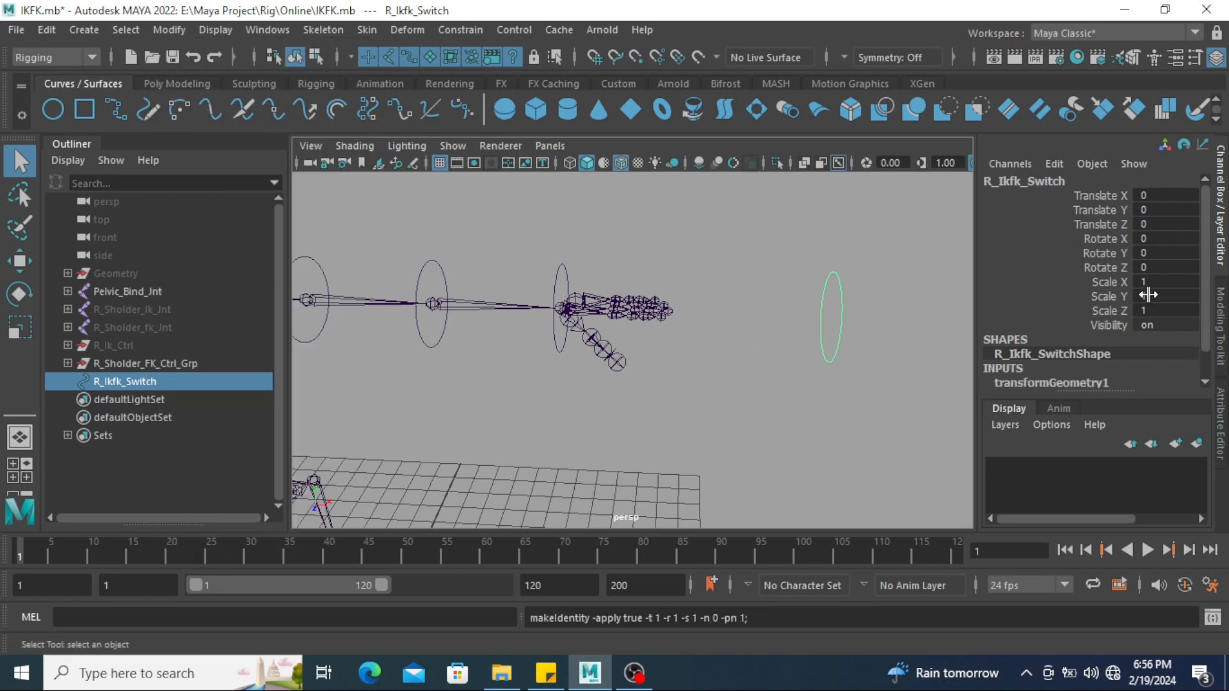
{"action": "left_click", "coordinate": [49, 29]}
{"action": "mouse_move", "coordinate": [192, 242]}
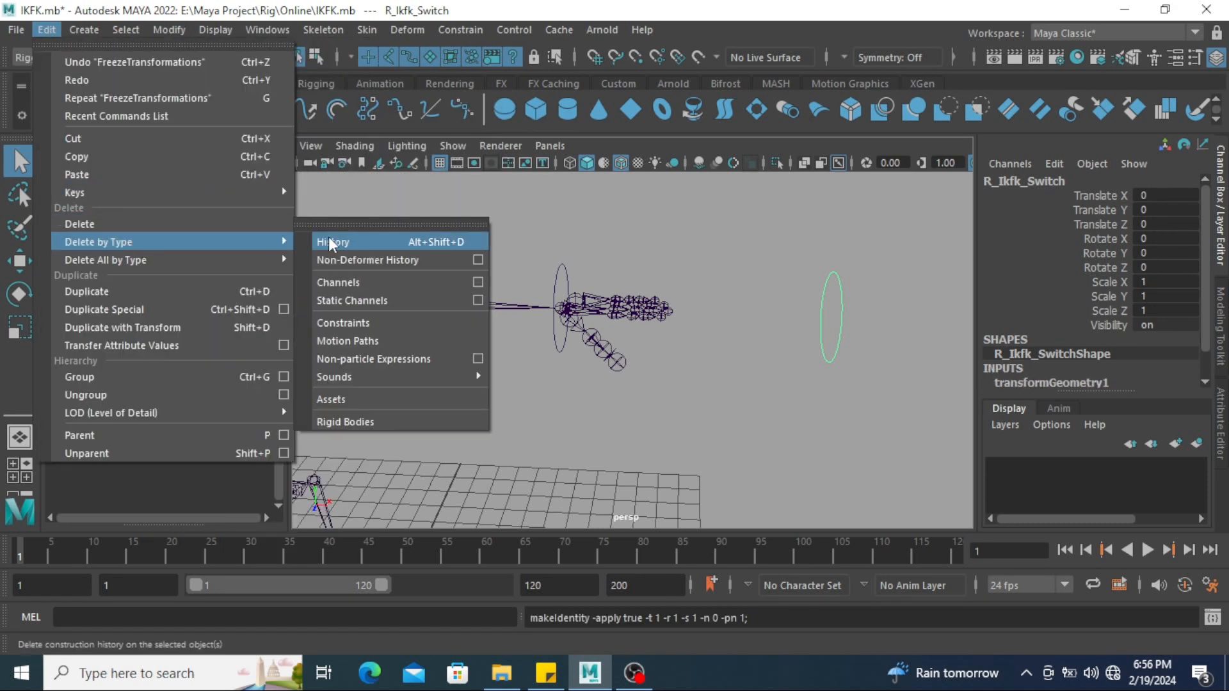
{"action": "left_click", "coordinate": [332, 244]}
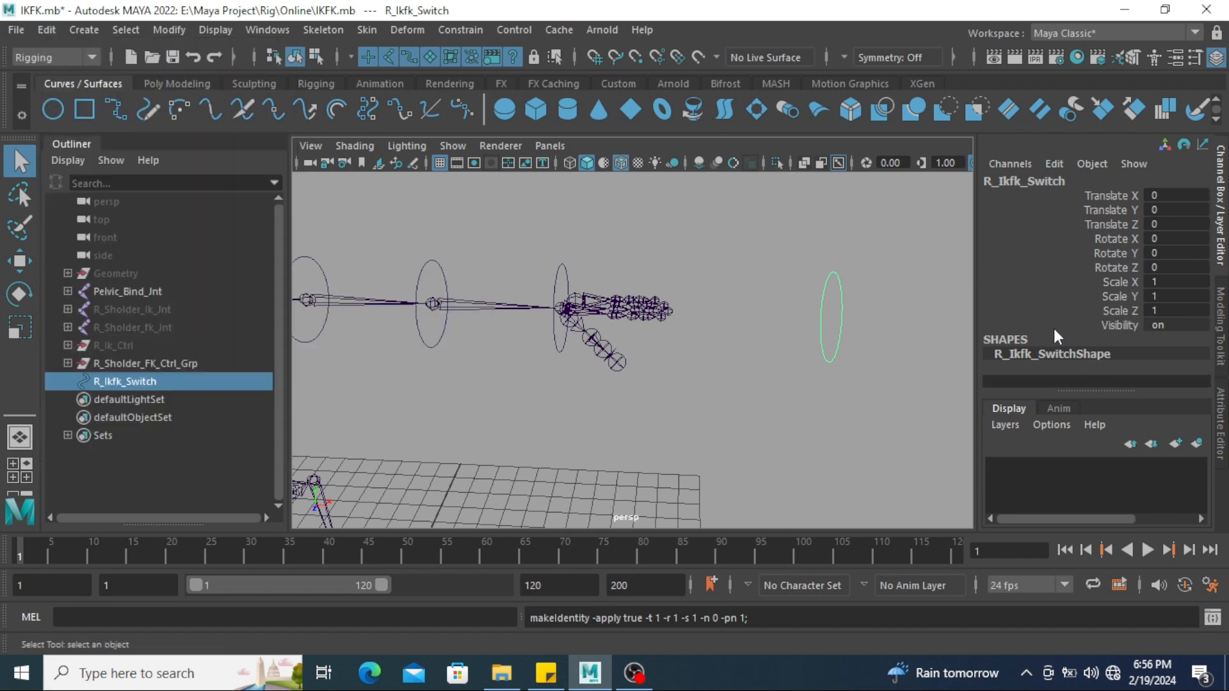
Parent the R_Ikfk_Switch circle under R_Wrist_Bind_Jnt
{"action": "left_click", "coordinate": [786, 395]}
{"action": "left_click_drag", "start_coordinate": [797, 261], "coordinate": [860, 363]}
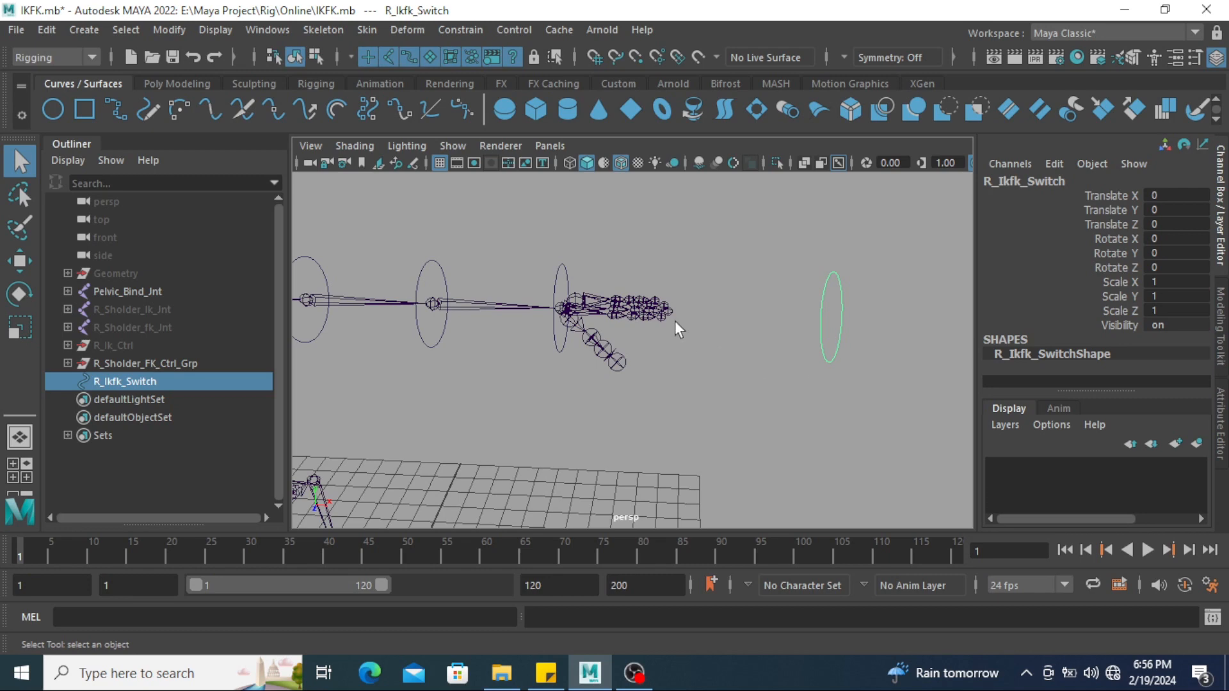
{"action": "middle_click_drag", "start_coordinate": [675, 321], "coordinate": [702, 334], "text": "alt"}
{"action": "right_click_drag", "start_coordinate": [701, 333], "coordinate": [735, 434], "text": "alt"}
{"action": "middle_click_drag", "start_coordinate": [639, 405], "coordinate": [679, 422], "text": "alt"}
{"action": "right_click_drag", "start_coordinate": [678, 422], "coordinate": [707, 430], "text": "alt"}
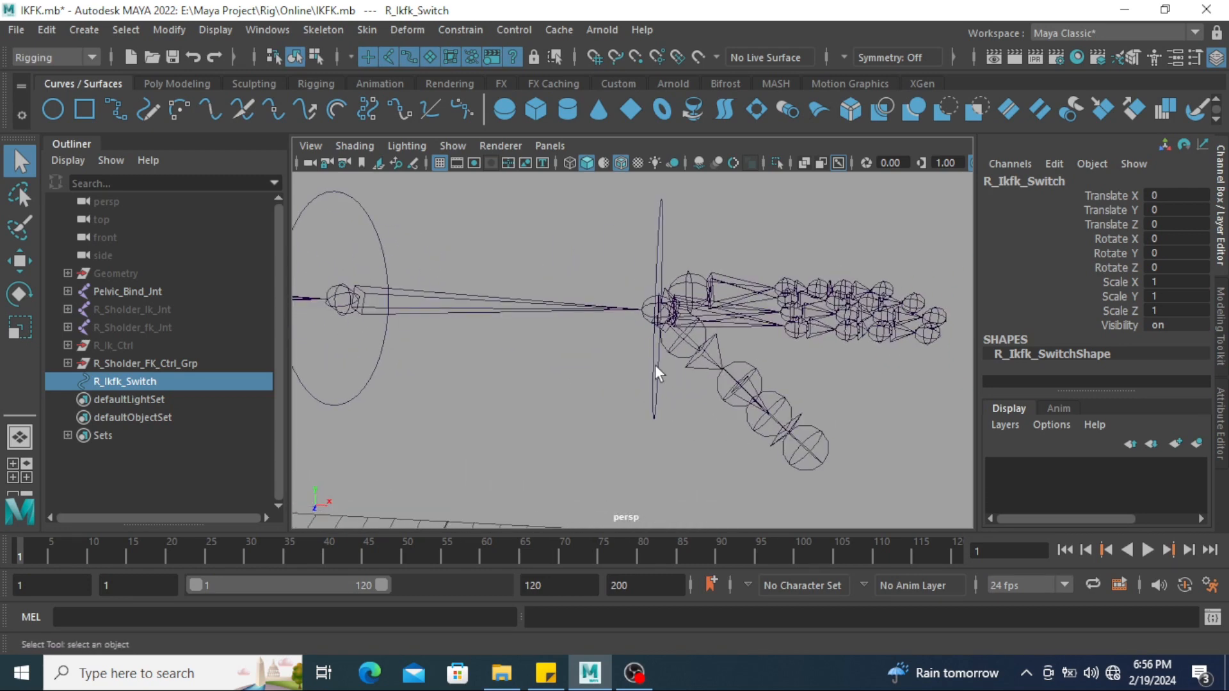
{"action": "left_click", "coordinate": [650, 310]}
{"action": "scroll", "coordinate": [727, 321], "scroll_direction": "down", "scroll_amount": 5}
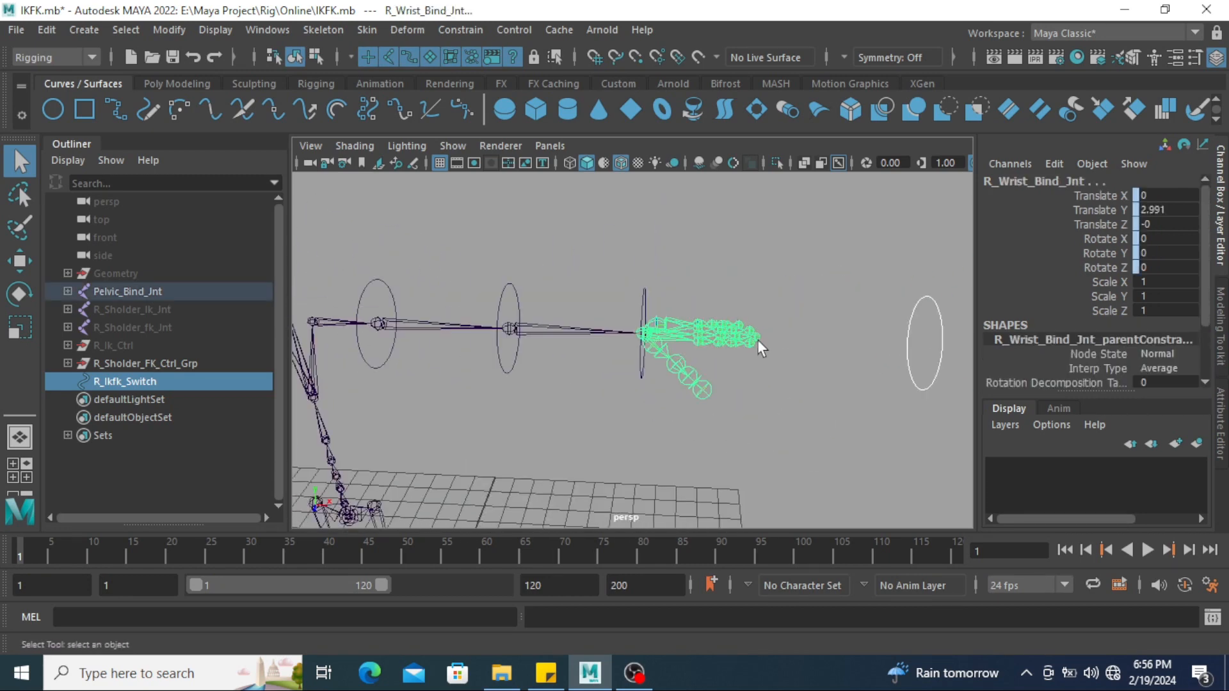
{"action": "key", "text": "p"}
{"action": "left_click", "coordinate": [790, 393]}
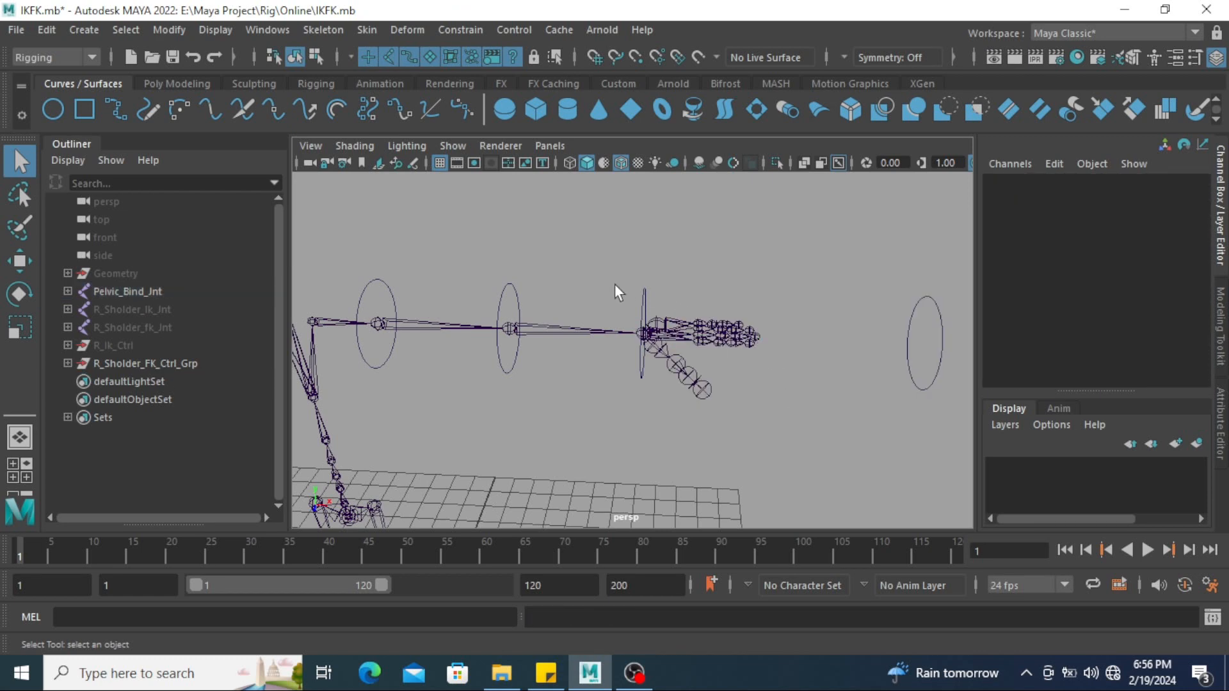
Test-rotate the arm at the wrist to check that R_Ikfk_Switch follows, and undo the rotation
{"action": "mouse_move", "coordinate": [615, 283]}
{"action": "left_mouse_down"}
{"action": "mouse_move", "coordinate": [662, 294]}
{"action": "mouse_move", "coordinate": [637, 297]}
{"action": "mouse_move", "coordinate": [648, 317]}
{"action": "mouse_move", "coordinate": [619, 296]}
{"action": "left_mouse_up"}
{"action": "key", "text": "e"}
{"action": "key", "text": "ctrl+z"}
{"action": "left_click", "coordinate": [823, 493]}
{"action": "left_click_drag", "start_coordinate": [823, 493], "coordinate": [771, 384], "text": "alt"}
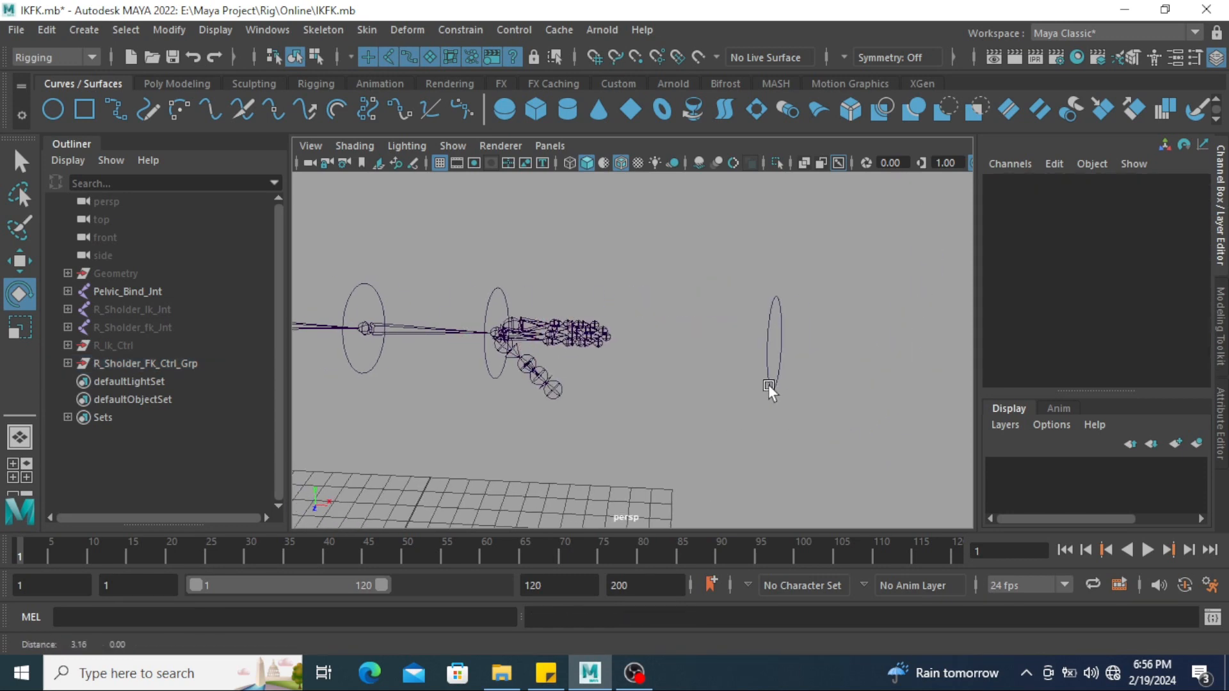
Lock and hide all Translate, Rotate and Scale channels of R_Ikfk_Switch, leaving only Visibility
{"action": "left_click", "coordinate": [771, 384]}
{"action": "left_click_drag", "start_coordinate": [707, 335], "coordinate": [831, 351], "text": "alt"}
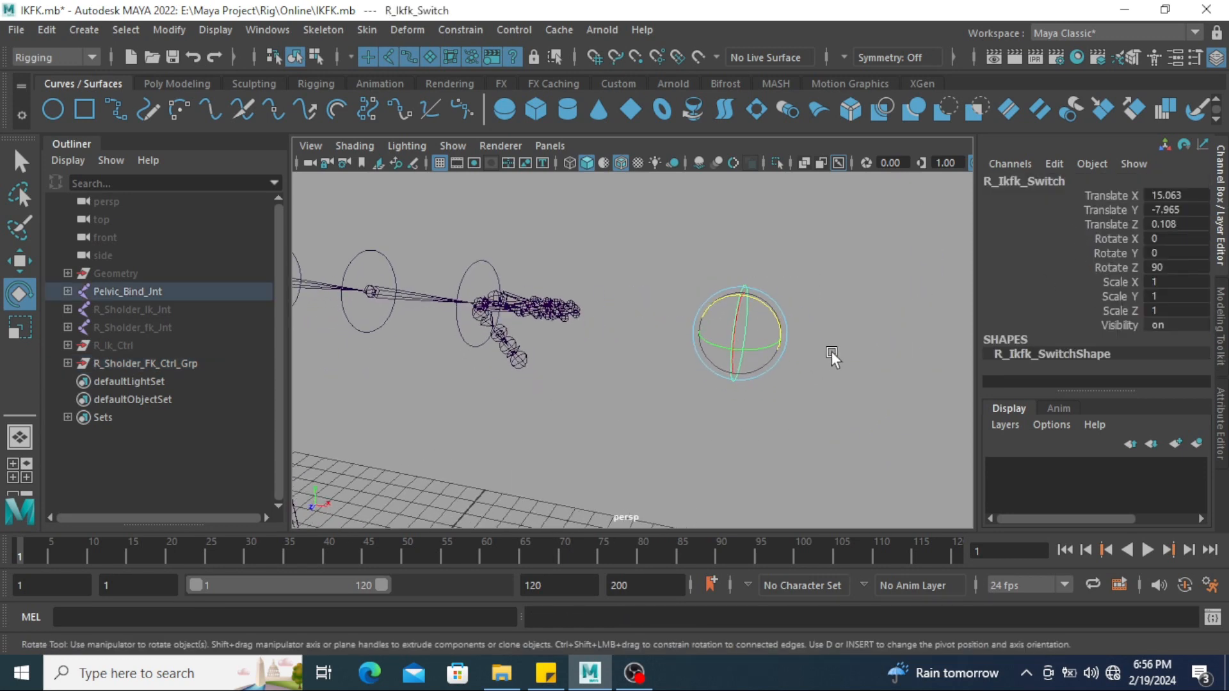
{"action": "left_click", "coordinate": [834, 356]}
{"action": "left_click_drag", "start_coordinate": [704, 257], "coordinate": [781, 403]}
{"action": "key", "text": "w"}
{"action": "left_click", "coordinate": [1109, 195]}
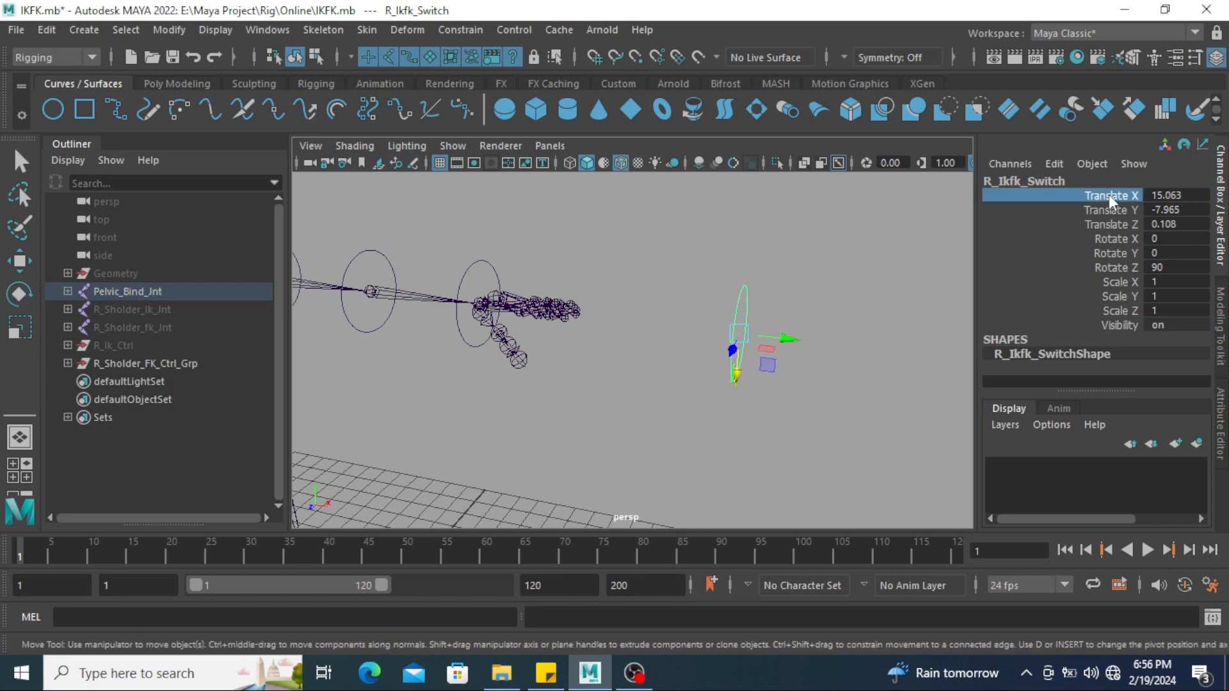
{"action": "left_click", "coordinate": [1117, 311], "text": "shift"}
{"action": "right_click", "coordinate": [1116, 309]}
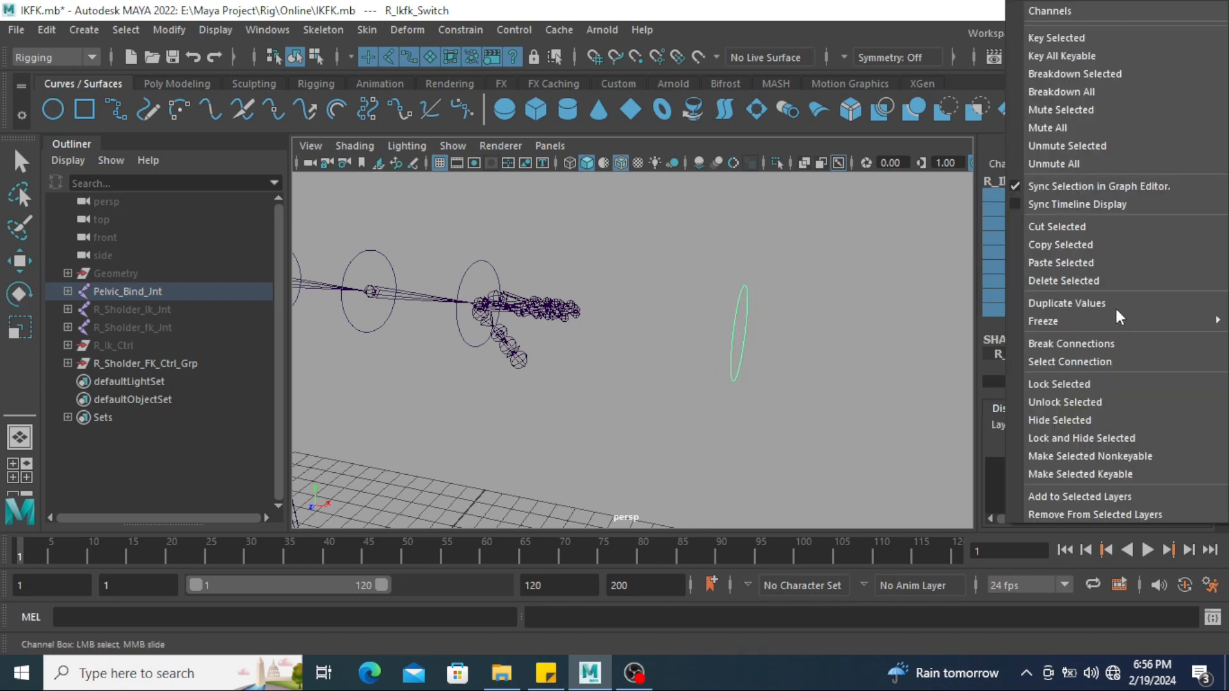
{"action": "left_click", "coordinate": [1086, 437]}
{"action": "key", "text": "e"}
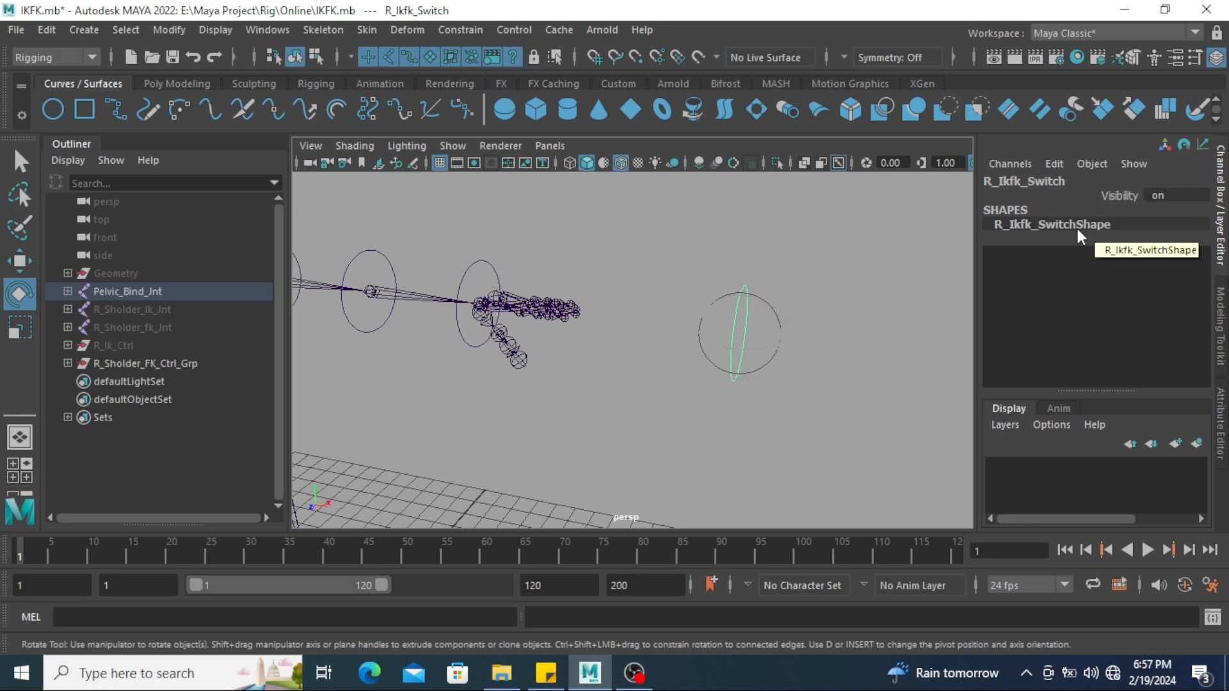
Add a keyable float attribute named IKFK to R_Ikfk_Switch with minimum 0, maximum 1 and default 0
{"action": "left_click", "coordinate": [856, 282]}
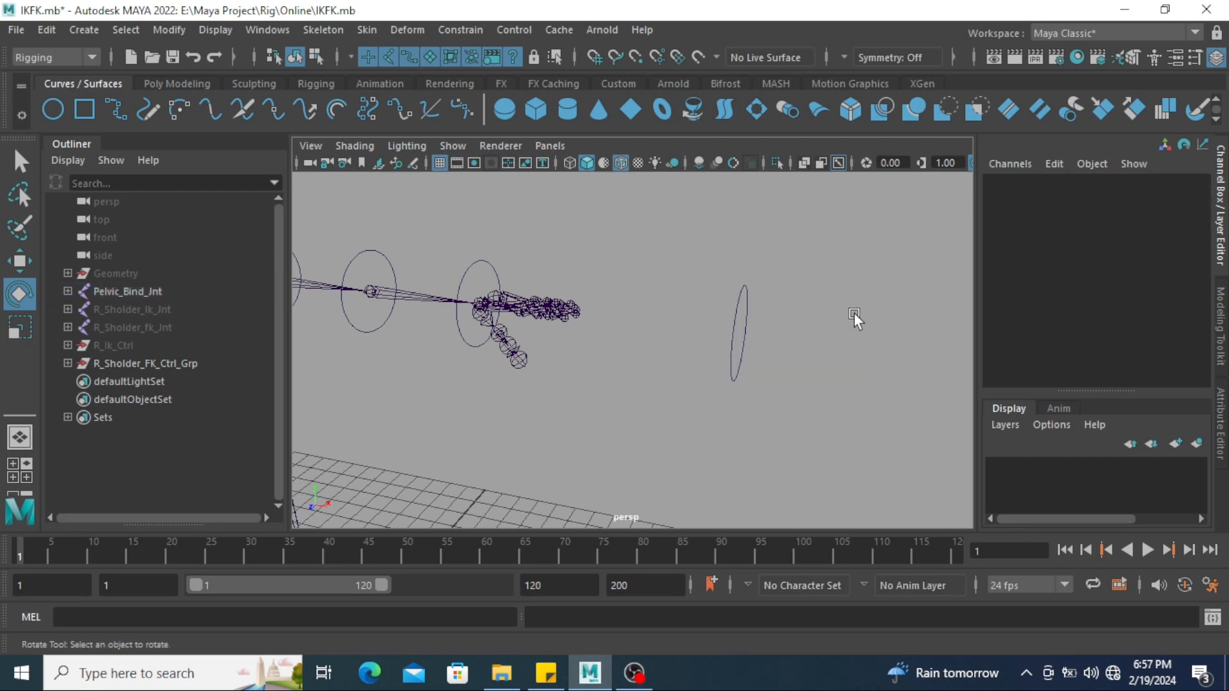
{"action": "left_click_drag", "start_coordinate": [686, 261], "coordinate": [735, 371]}
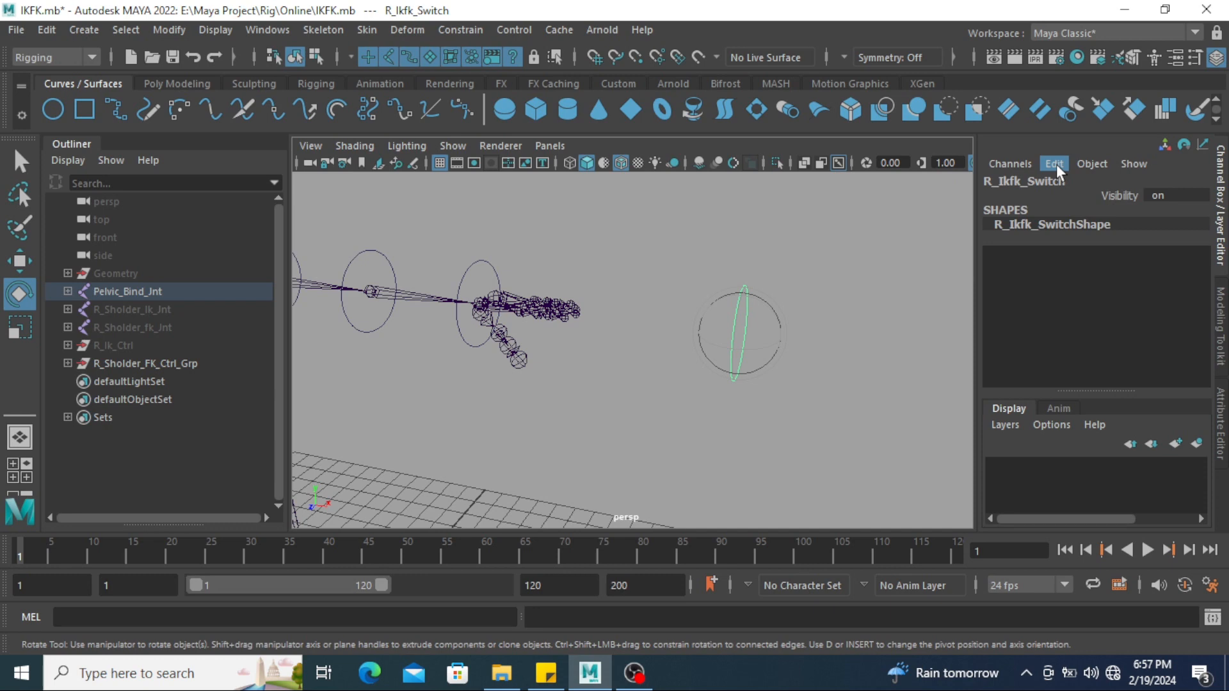
{"action": "left_click", "coordinate": [1057, 164]}
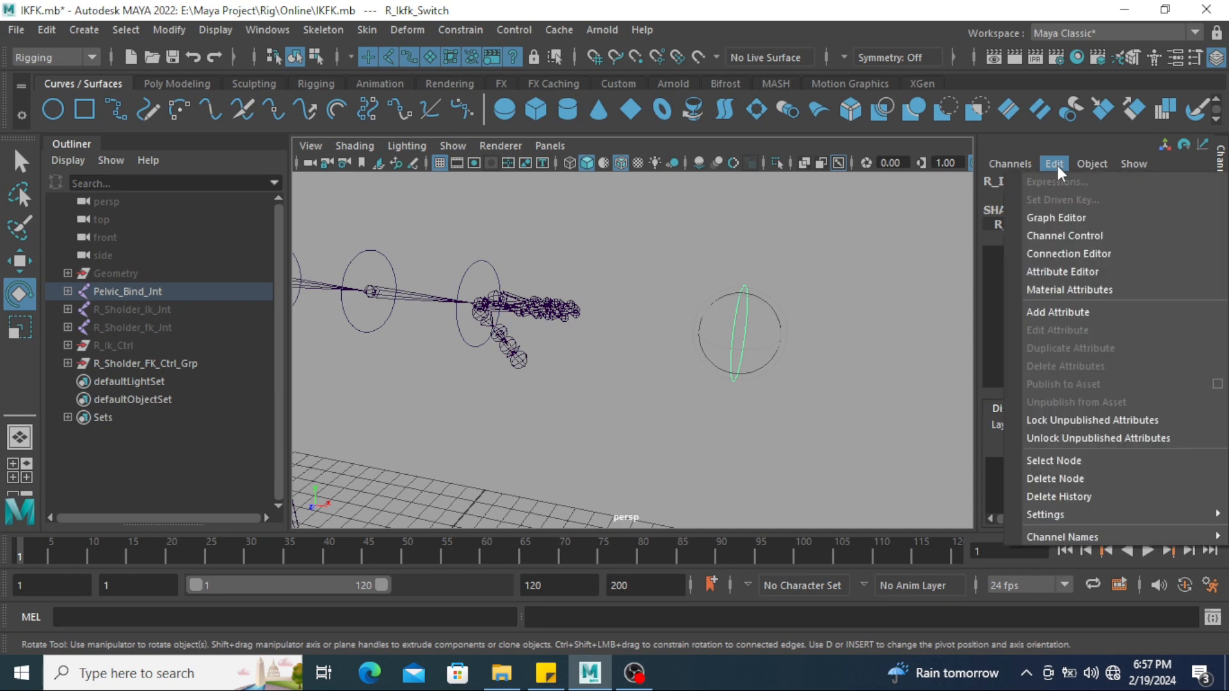
{"action": "left_click", "coordinate": [1073, 312]}
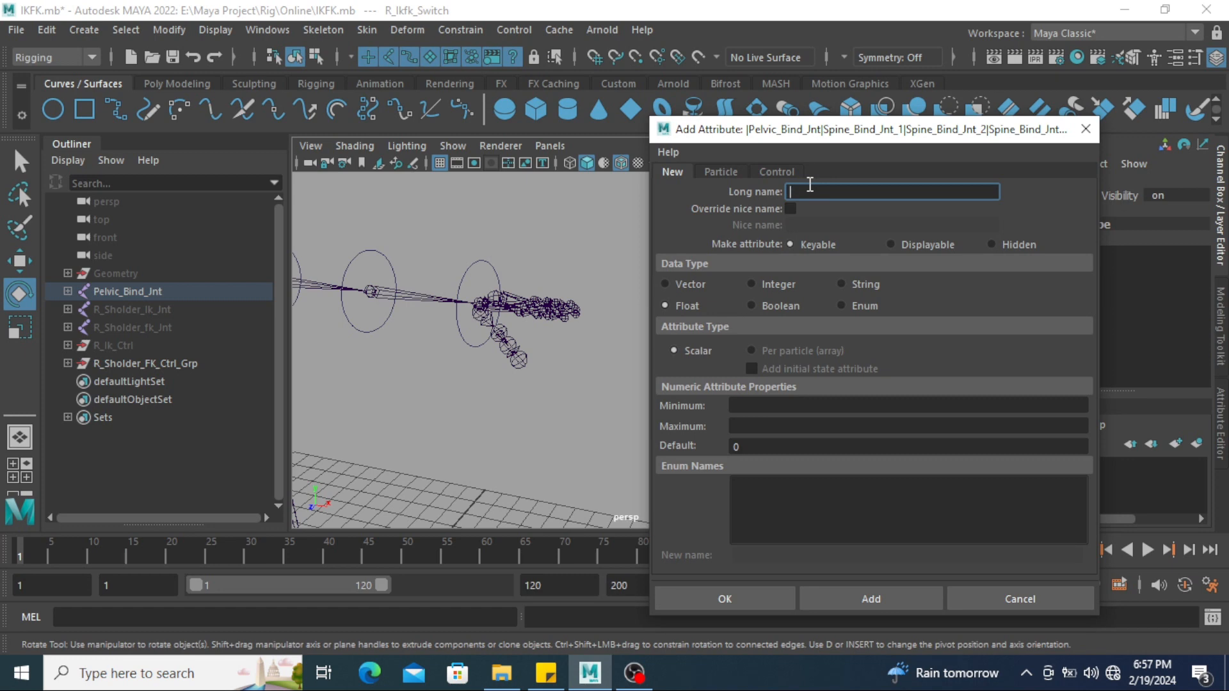
{"action": "type", "text": "IK"}
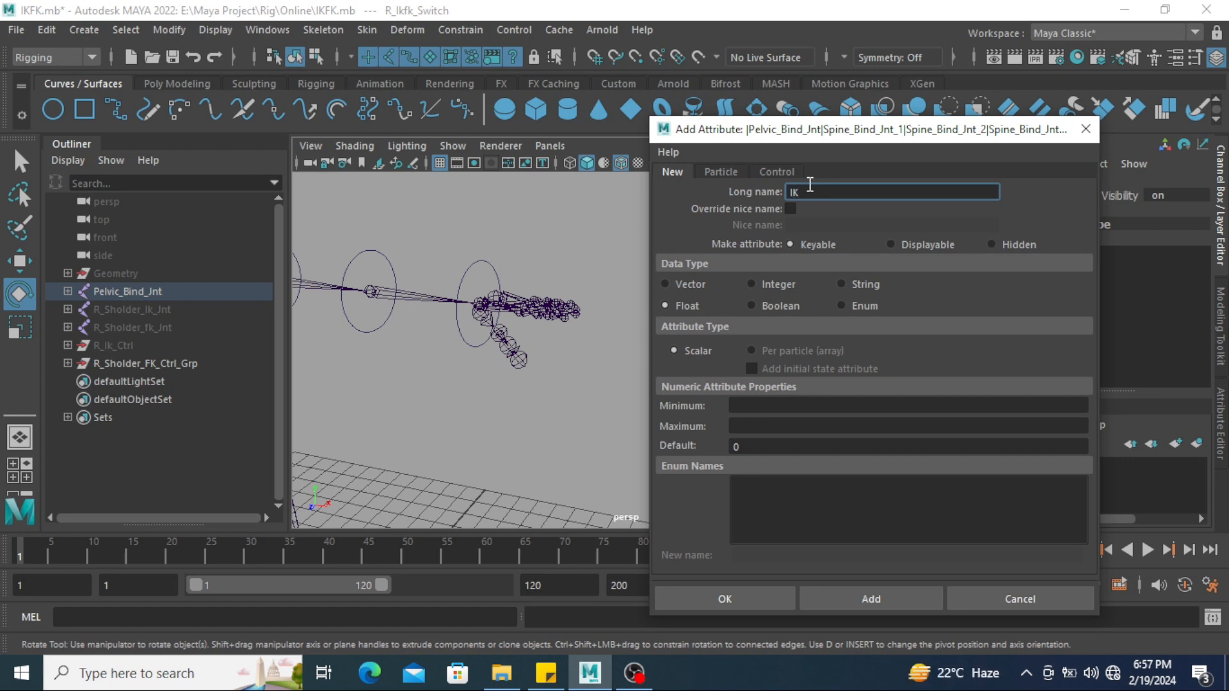
{"action": "type", "text": "FK"}
{"action": "left_click", "coordinate": [743, 406]}
{"action": "type", "text": "0"}
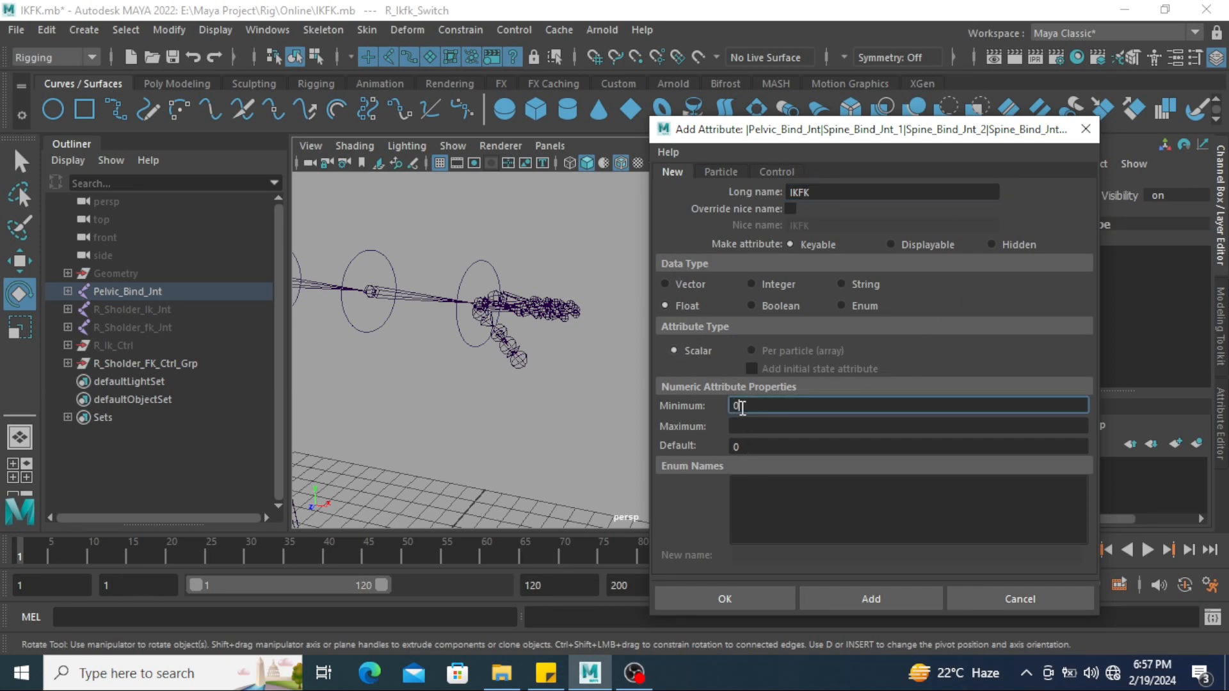
{"action": "left_click", "coordinate": [745, 425]}
{"action": "type", "text": "1"}
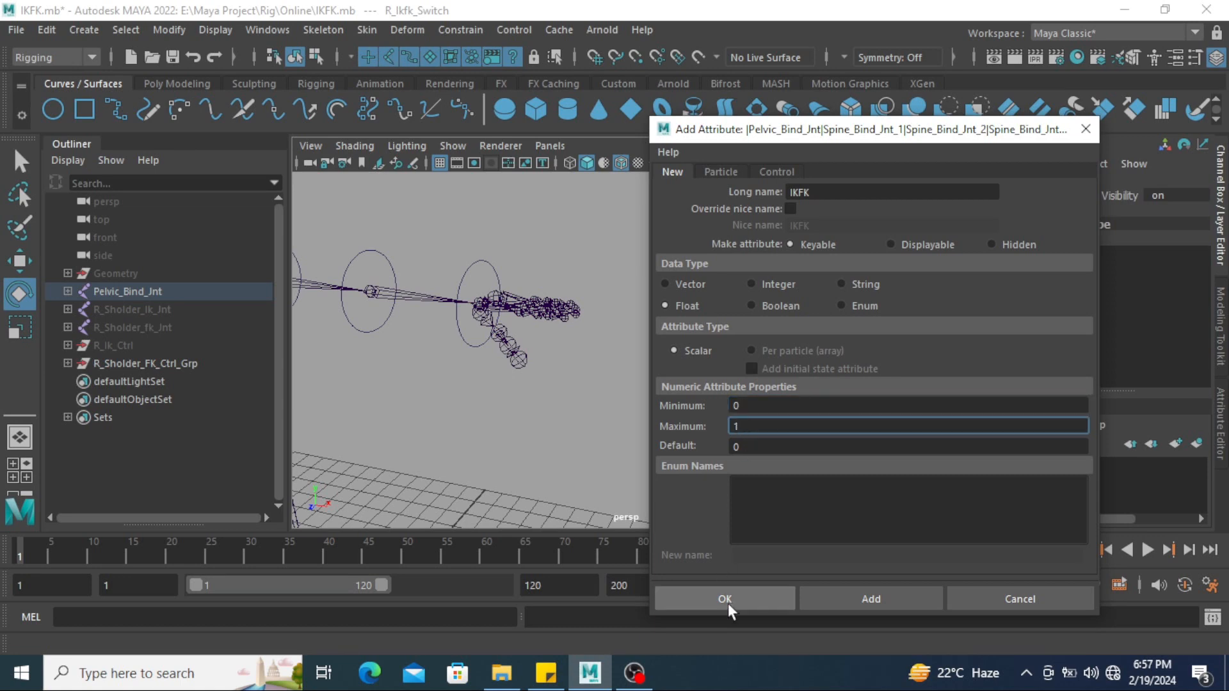
{"action": "left_click", "coordinate": [728, 602]}
Test the IKFK attribute's range on R_Ikfk_Switch by sliding its value, and set it back to 0
{"action": "left_click", "coordinate": [1125, 209]}
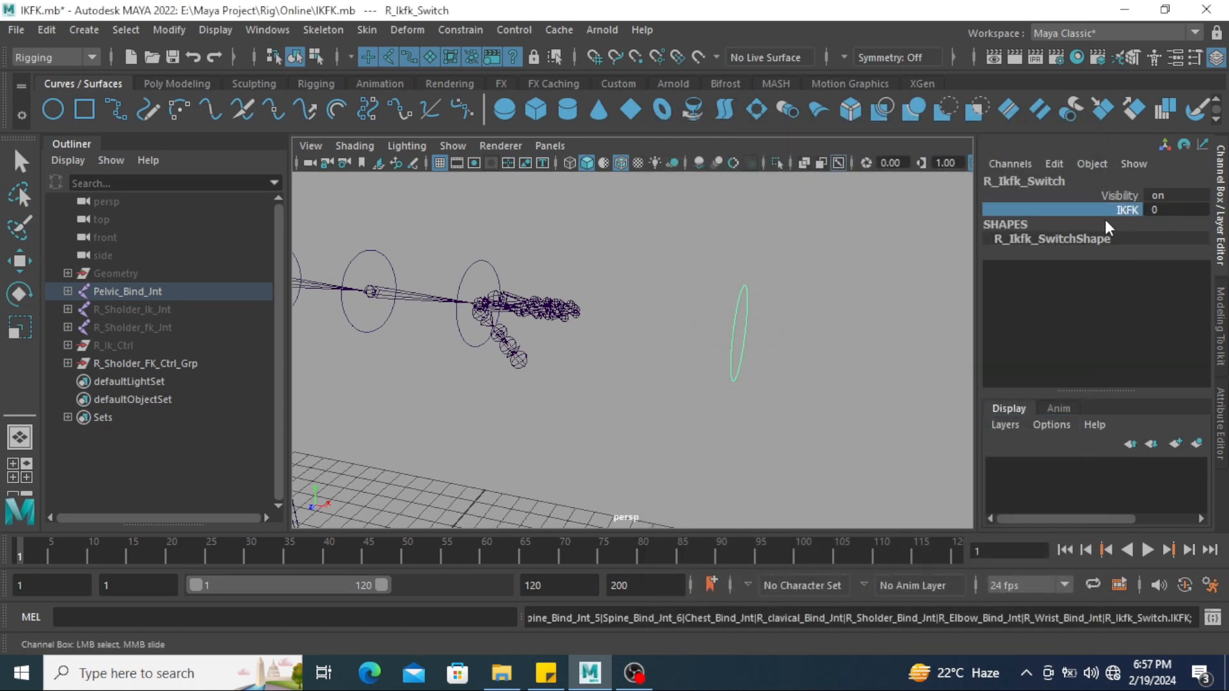
{"action": "middle_click_drag", "start_coordinate": [1000, 227], "coordinate": [889, 203]}
{"action": "scroll", "coordinate": [889, 204], "scroll_direction": "down", "scroll_amount": 2}
{"action": "double_click", "coordinate": [1166, 210]}
{"action": "type", "text": "0"}
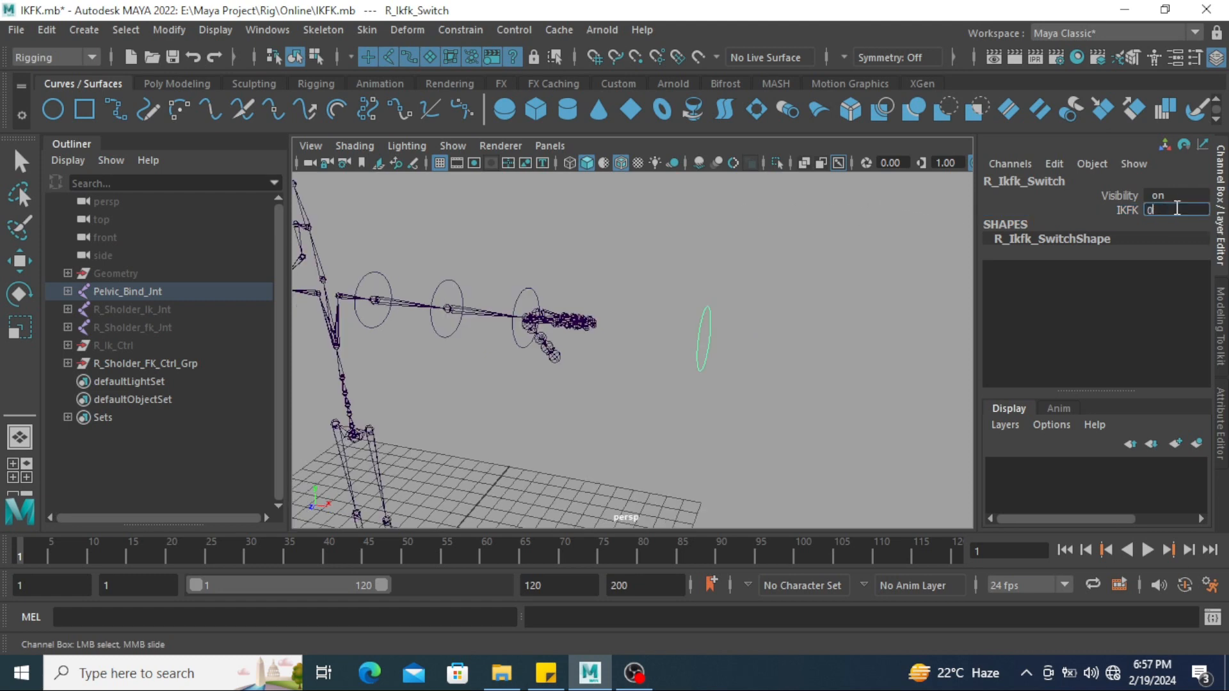
{"action": "key", "text": "Return"}
Open the Node Editor with R_Ikfk_Switch loaded and remove the R_Ikfk_SwitchShape node from the graph
{"action": "left_click_drag", "start_coordinate": [697, 420], "coordinate": [756, 393], "text": "alt"}
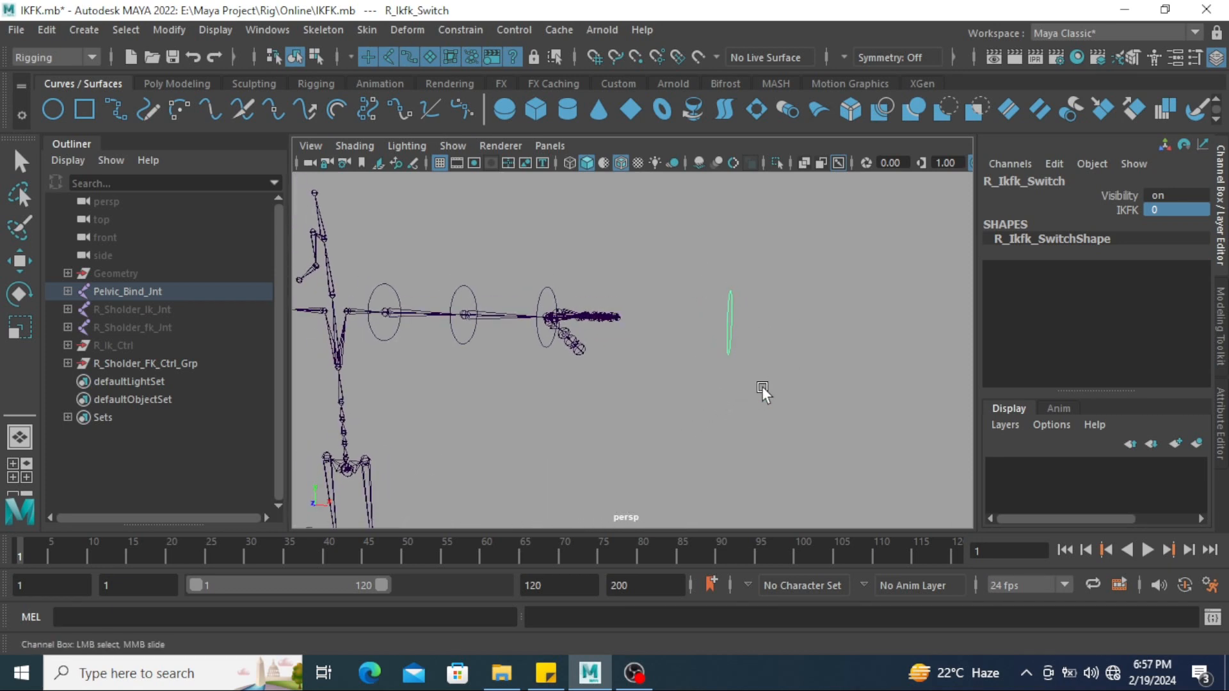
{"action": "left_click_drag", "start_coordinate": [767, 379], "coordinate": [713, 294], "text": "alt"}
{"action": "key", "text": "e"}
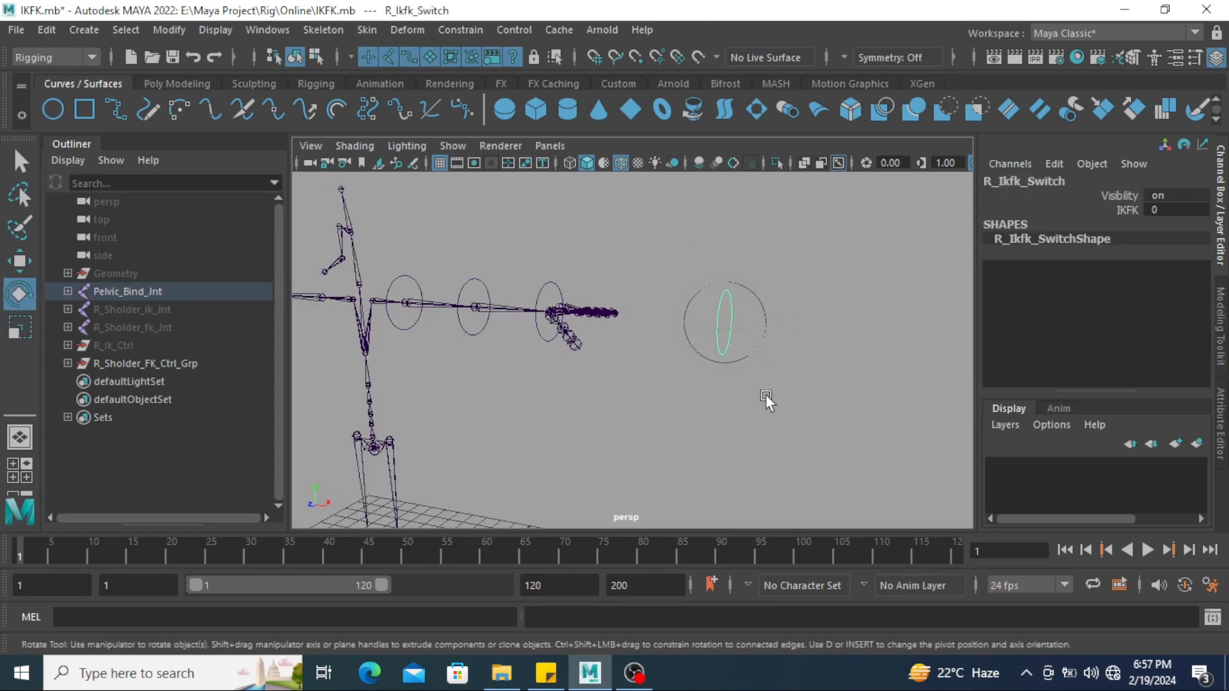
{"action": "left_click", "coordinate": [264, 26]}
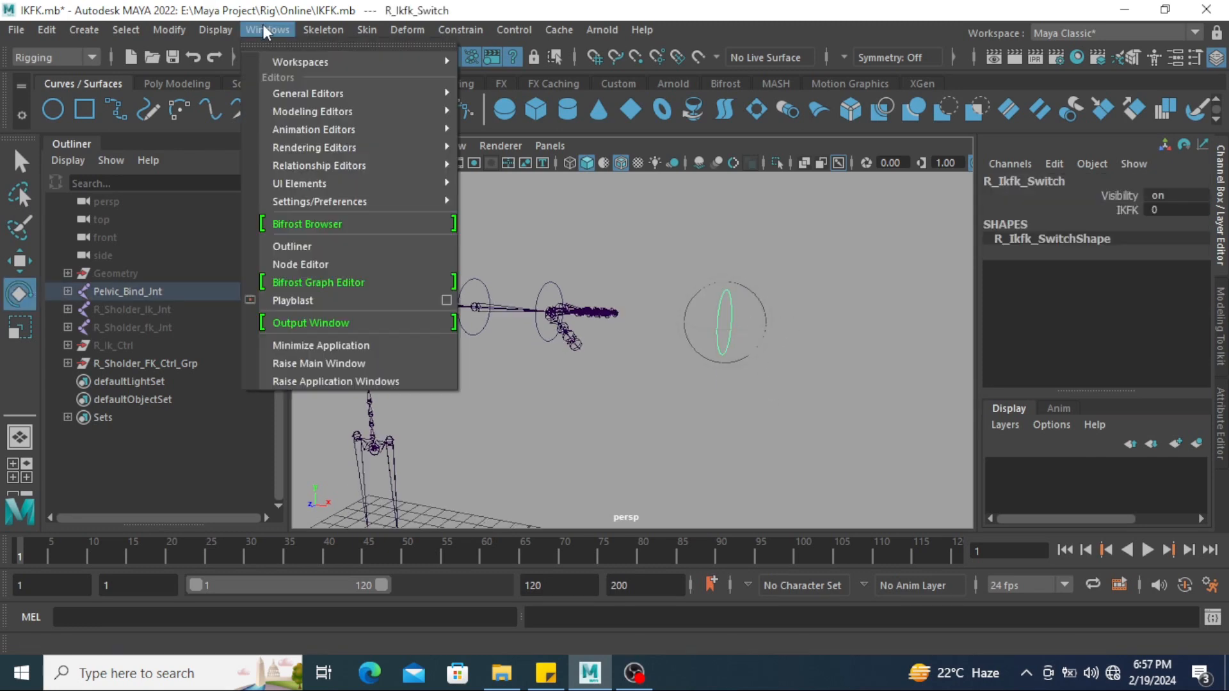
{"action": "left_click", "coordinate": [328, 265]}
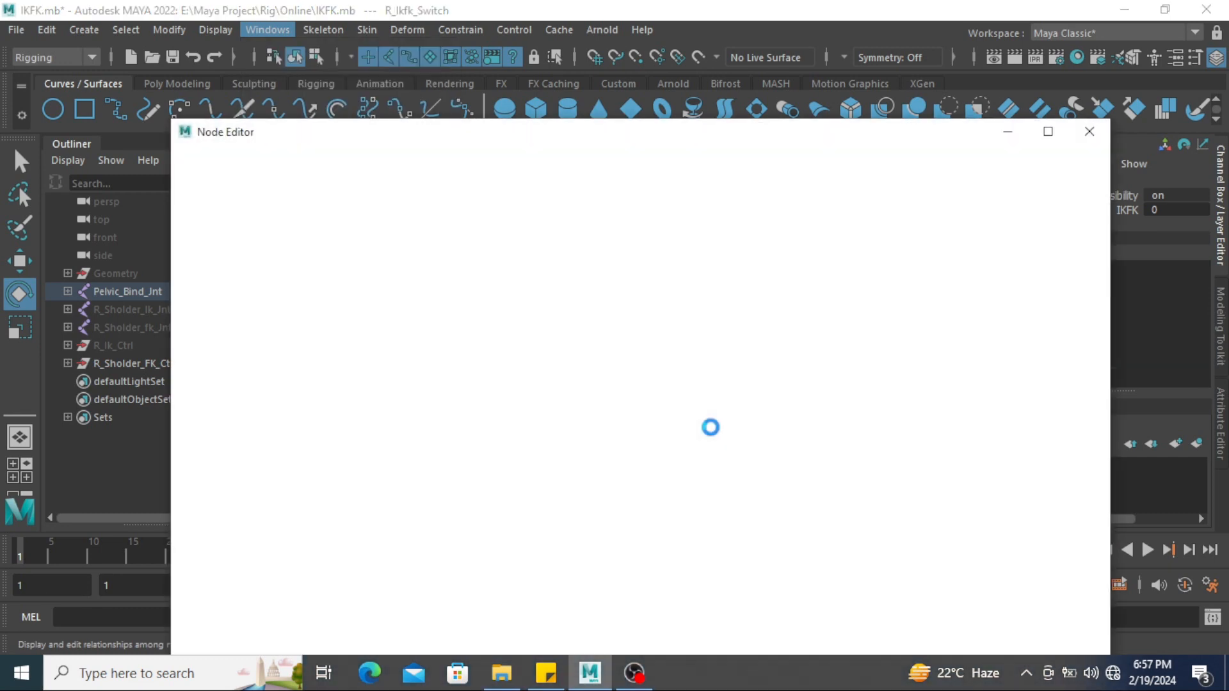
{"action": "left_click", "coordinate": [624, 461]}
{"action": "left_click_drag", "start_coordinate": [624, 490], "coordinate": [373, 360]}
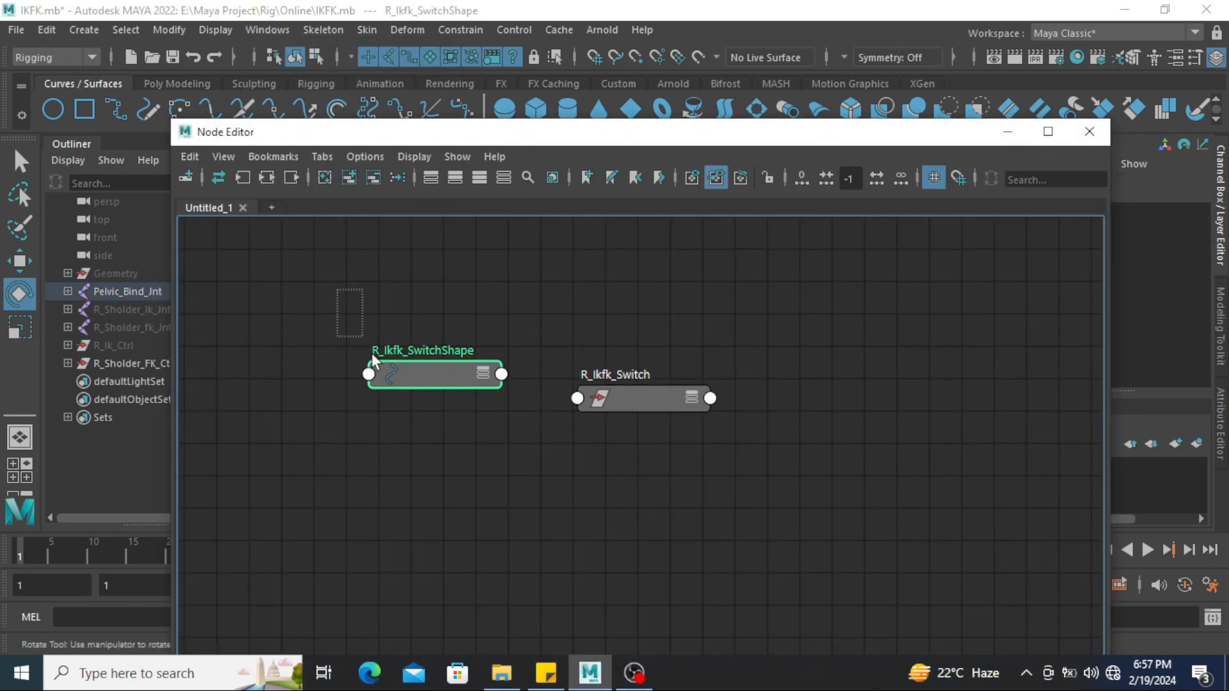
{"action": "left_click", "coordinate": [374, 177]}
Expand the R_Ikfk_Switch node to show all its attributes and position it so that IKFK is in view
{"action": "left_click_drag", "start_coordinate": [647, 395], "coordinate": [571, 358]}
{"action": "left_click_drag", "start_coordinate": [701, 340], "coordinate": [323, 474]}
{"action": "left_click", "coordinate": [479, 177]}
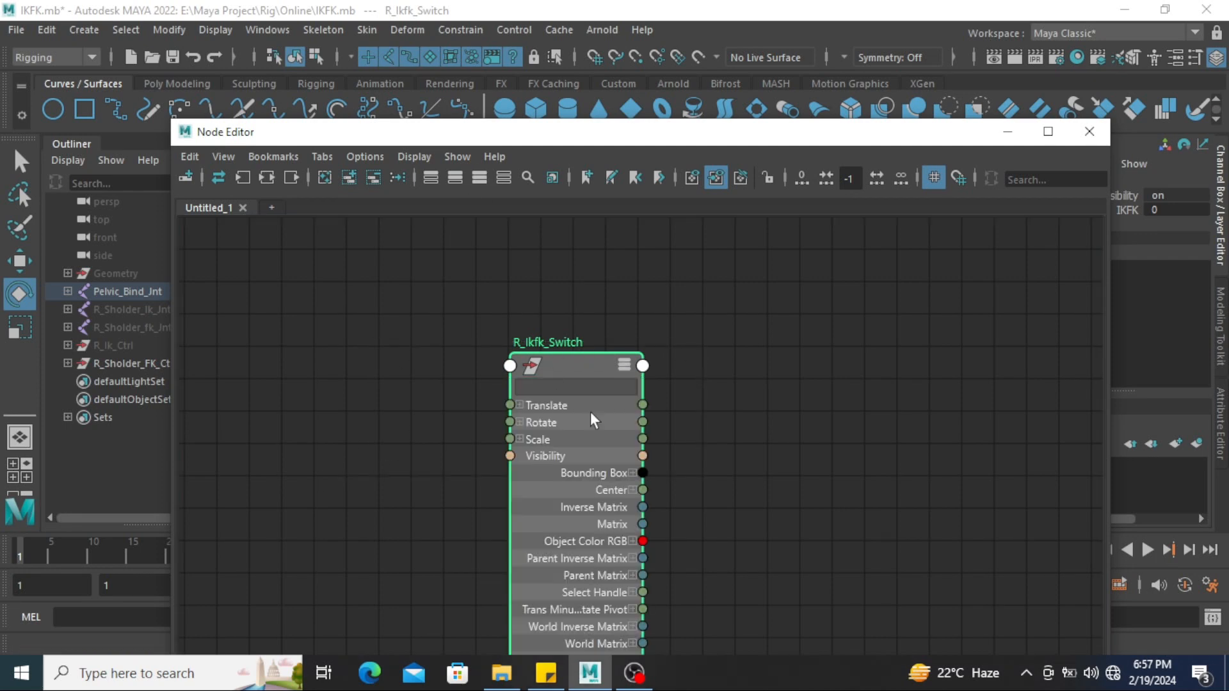
{"action": "left_click_drag", "start_coordinate": [569, 358], "coordinate": [540, 225]}
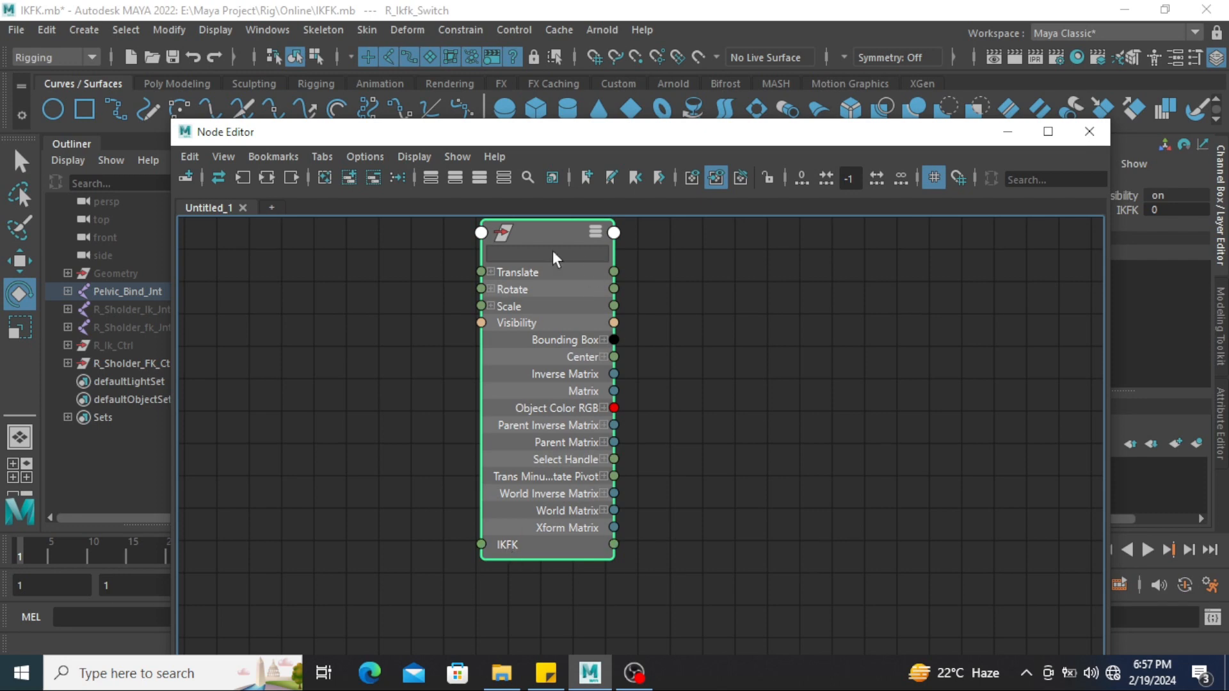
{"action": "left_click_drag", "start_coordinate": [542, 230], "coordinate": [524, 292]}
Add the parent constraints of the R_Sholder, R_Elbow and R_Wrist bind joints to the Node Editor graph
{"action": "left_click_drag", "start_coordinate": [428, 133], "coordinate": [716, 420]}
{"action": "left_click", "coordinate": [67, 291], "text": "shift"}
{"action": "scroll", "coordinate": [146, 325], "scroll_direction": "down", "scroll_amount": 10}
{"action": "left_click_drag", "start_coordinate": [288, 326], "coordinate": [402, 328]}
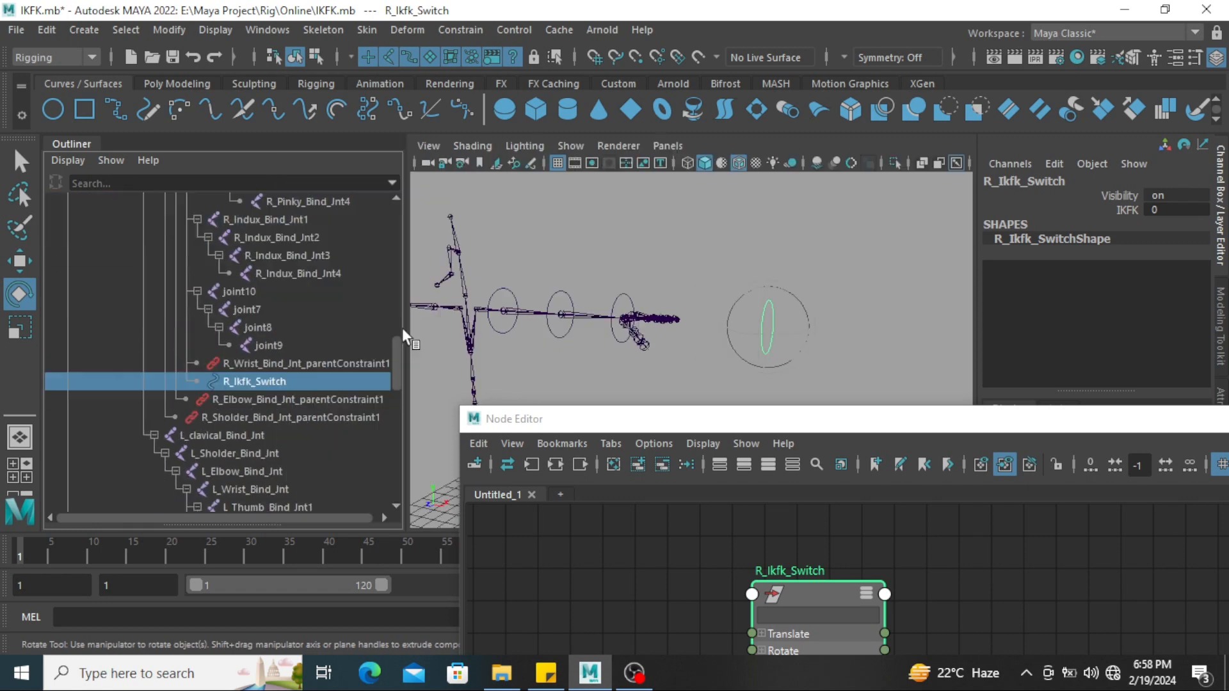
{"action": "left_click", "coordinate": [276, 415]}
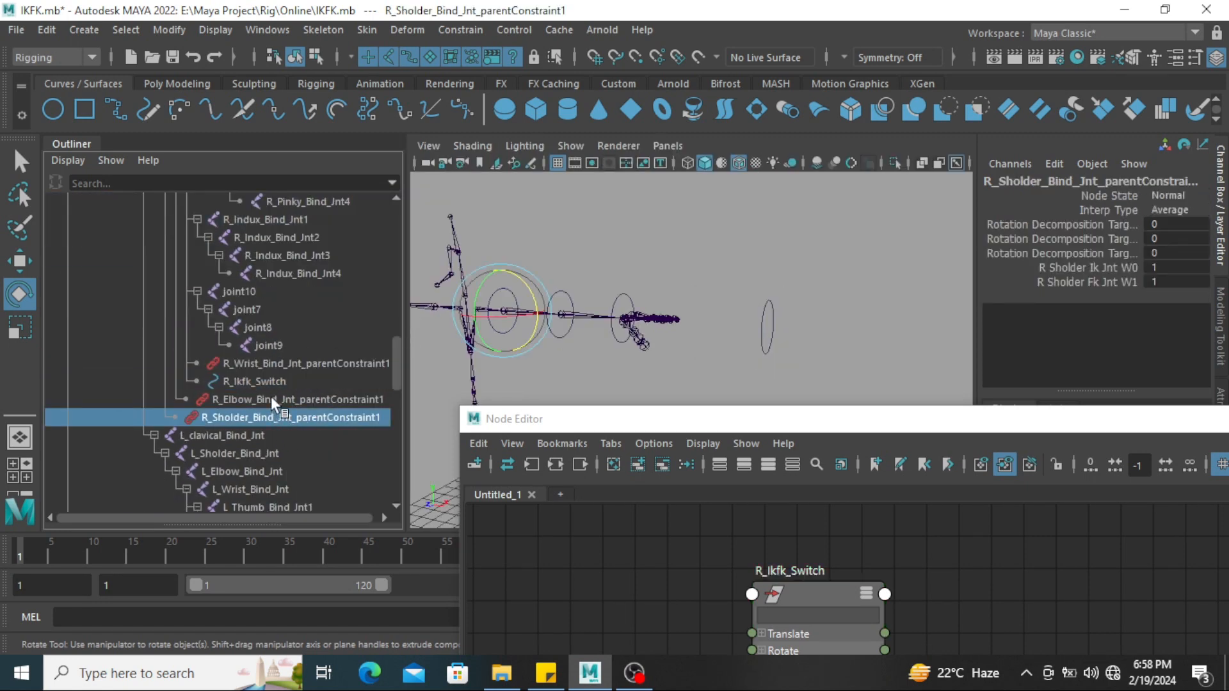
{"action": "left_click", "coordinate": [271, 398], "text": "ctrl"}
{"action": "left_click", "coordinate": [283, 363], "text": "ctrl"}
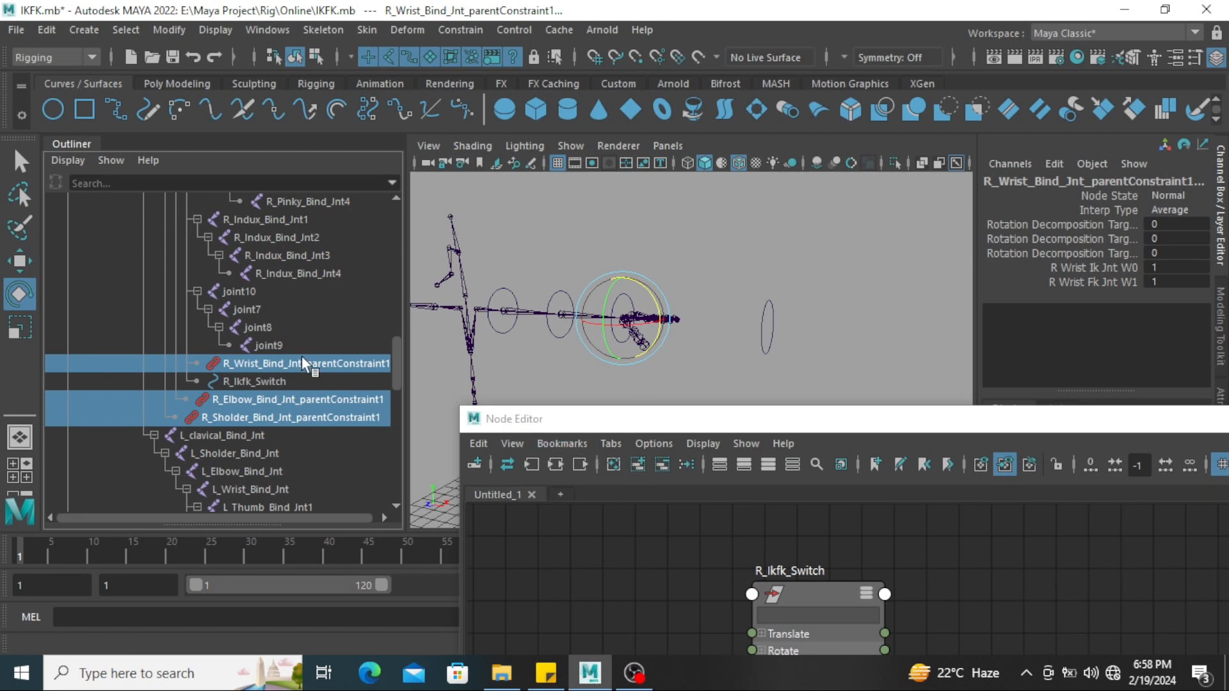
{"action": "left_click_drag", "start_coordinate": [310, 364], "coordinate": [843, 490]}
{"action": "left_click_drag", "start_coordinate": [835, 429], "coordinate": [765, 308]}
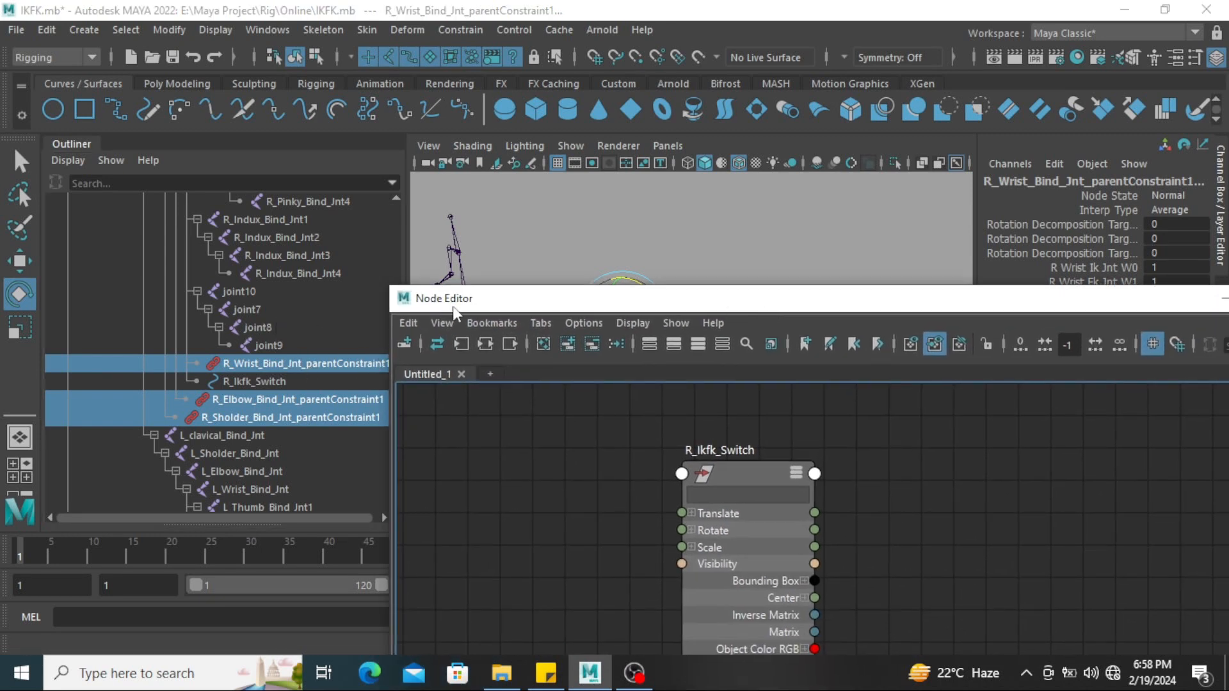
{"action": "left_click", "coordinate": [569, 344]}
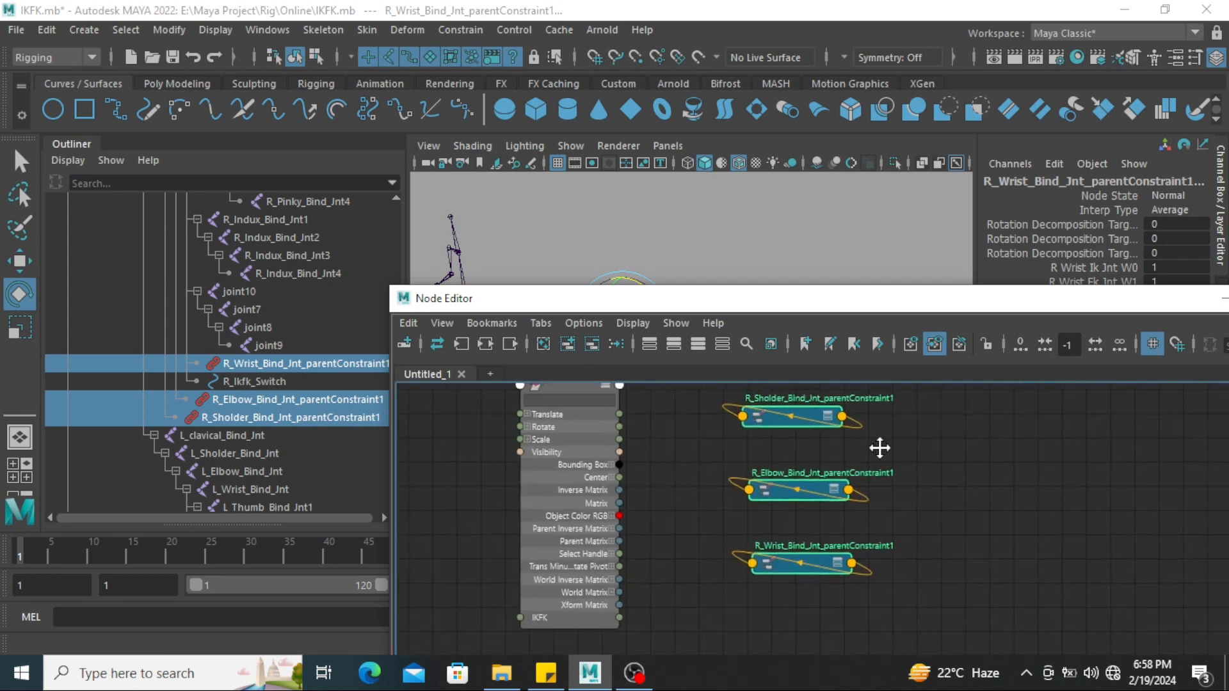
Maximize the Node Editor and arrange the shoulder, elbow and wrist constraint nodes side by side in a row
{"action": "double_click", "coordinate": [822, 305]}
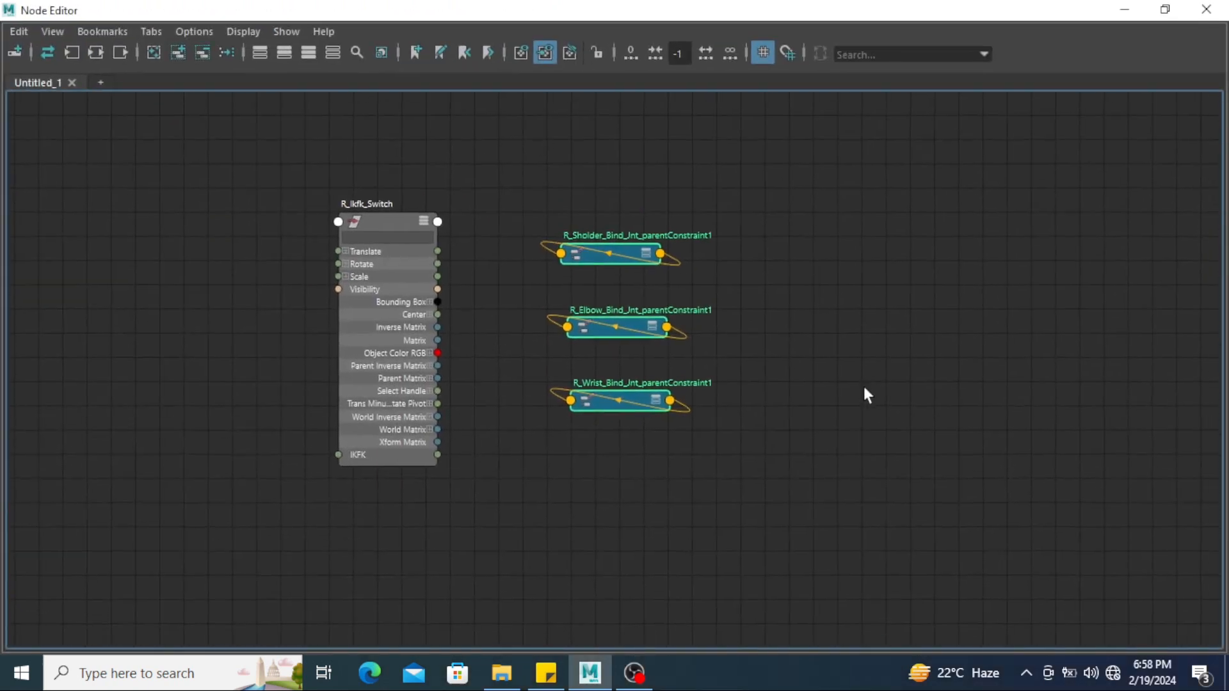
{"action": "left_click", "coordinate": [807, 346]}
{"action": "left_click_drag", "start_coordinate": [624, 251], "coordinate": [564, 165]}
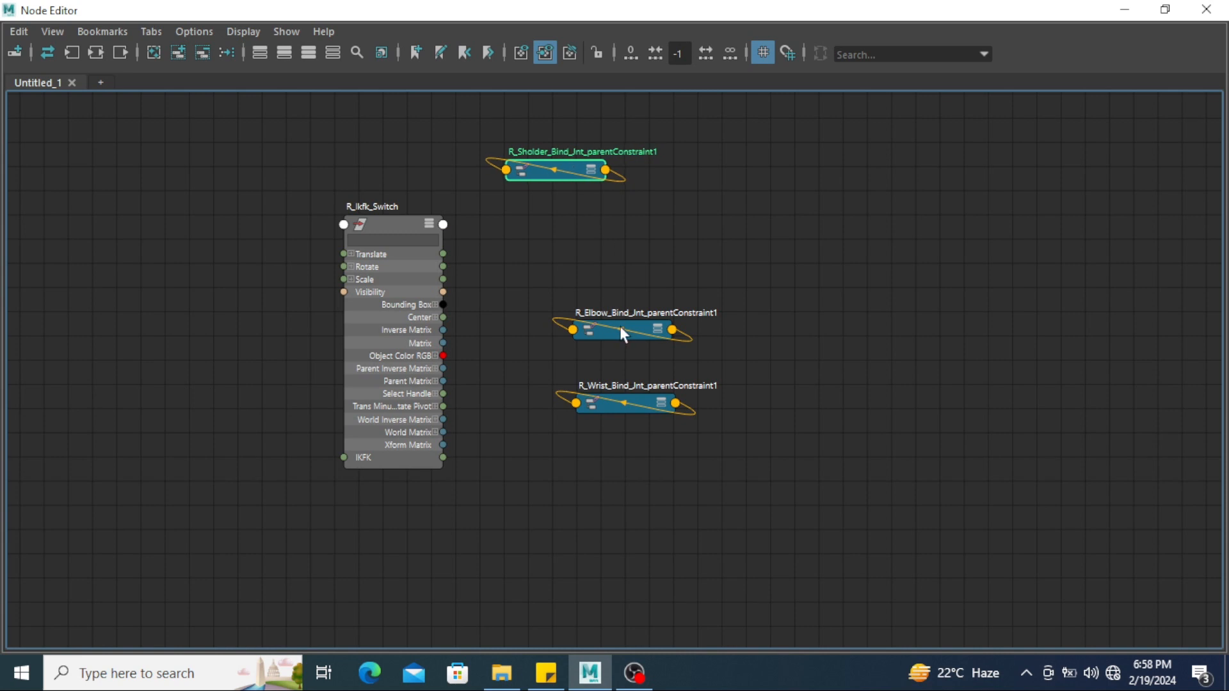
{"action": "left_click_drag", "start_coordinate": [629, 327], "coordinate": [774, 178]}
{"action": "left_click", "coordinate": [698, 379]}
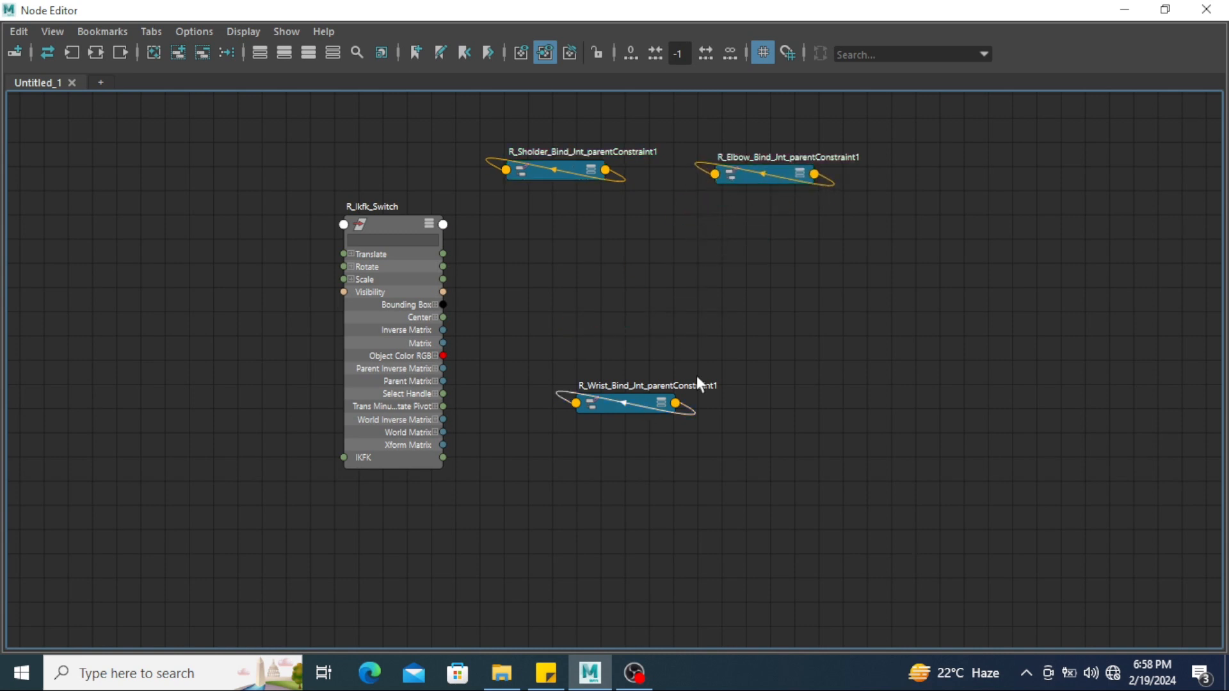
{"action": "left_click_drag", "start_coordinate": [641, 392], "coordinate": [1012, 166]}
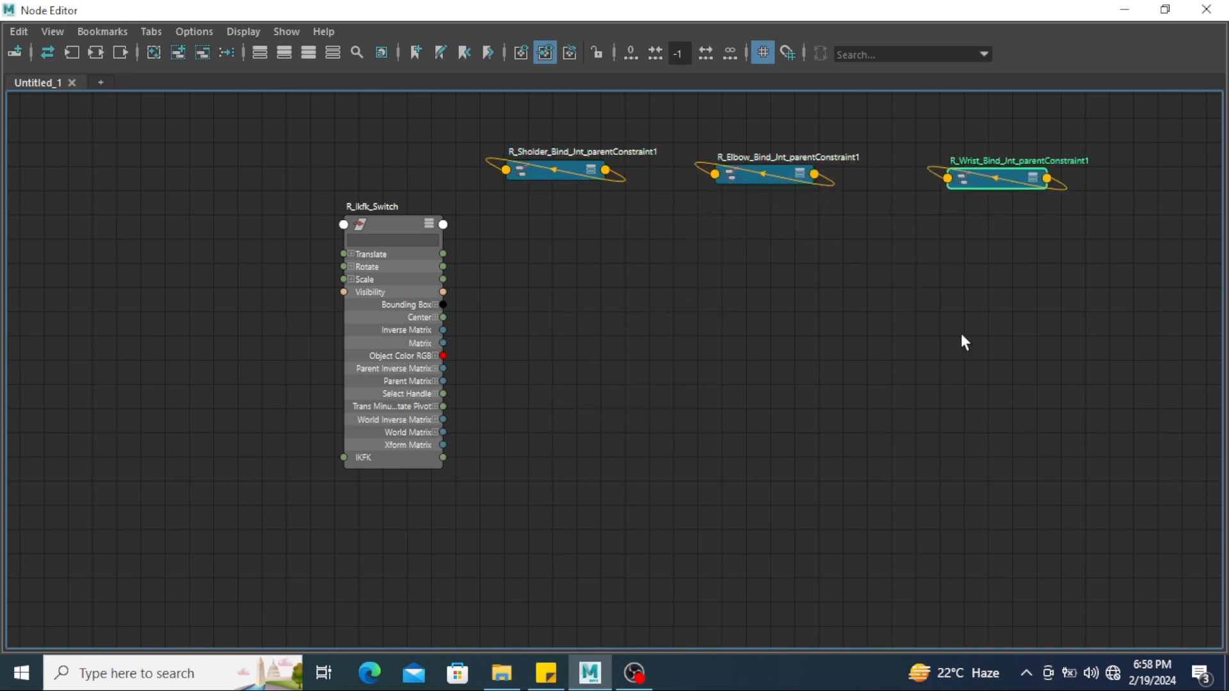
{"action": "left_click", "coordinate": [963, 333]}
Show all attributes on the three constraint nodes and place the R_Ikfk_Switch node in front of them with free space between
{"action": "middle_click_drag", "start_coordinate": [987, 313], "coordinate": [947, 382], "text": "alt"}
{"action": "mouse_move", "coordinate": [1084, 173]}
{"action": "left_mouse_down"}
{"action": "mouse_move", "coordinate": [824, 276]}
{"action": "mouse_move", "coordinate": [494, 333]}
{"action": "mouse_move", "coordinate": [500, 321]}
{"action": "left_mouse_up"}
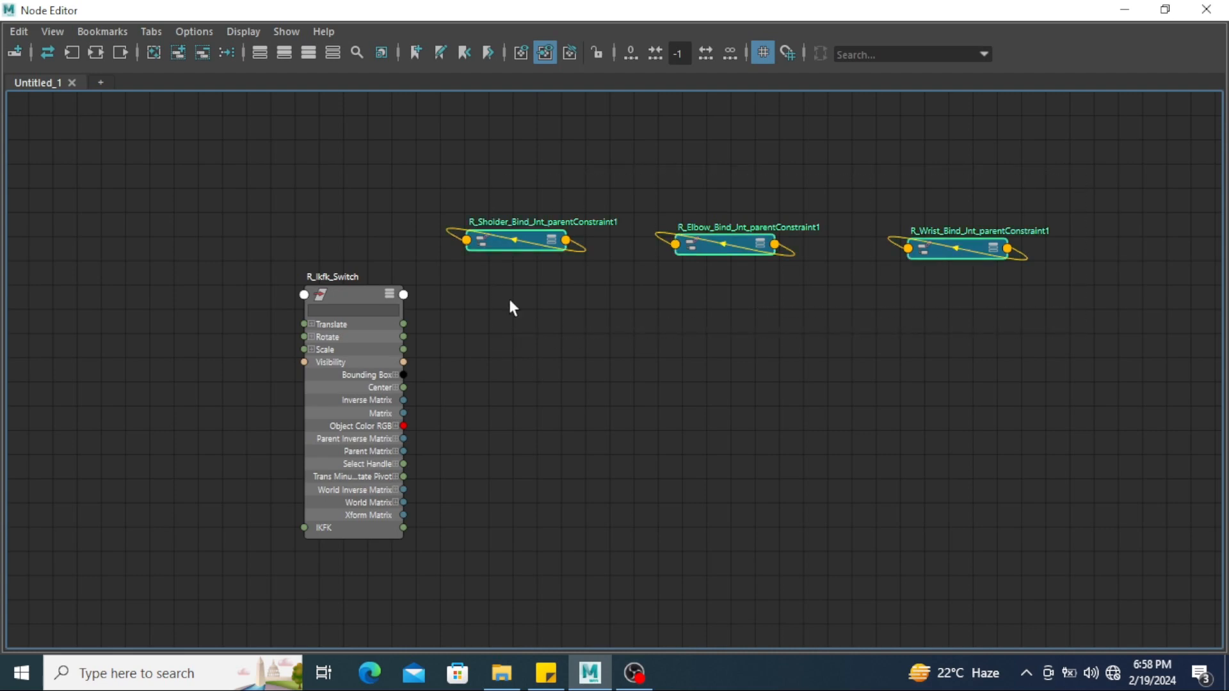
{"action": "left_click", "coordinate": [286, 53]}
{"action": "left_click_drag", "start_coordinate": [356, 303], "coordinate": [186, 282]}
{"action": "middle_click_drag", "start_coordinate": [640, 478], "coordinate": [774, 360], "text": "alt"}
{"action": "scroll", "coordinate": [771, 361], "scroll_direction": "up", "scroll_amount": 6}
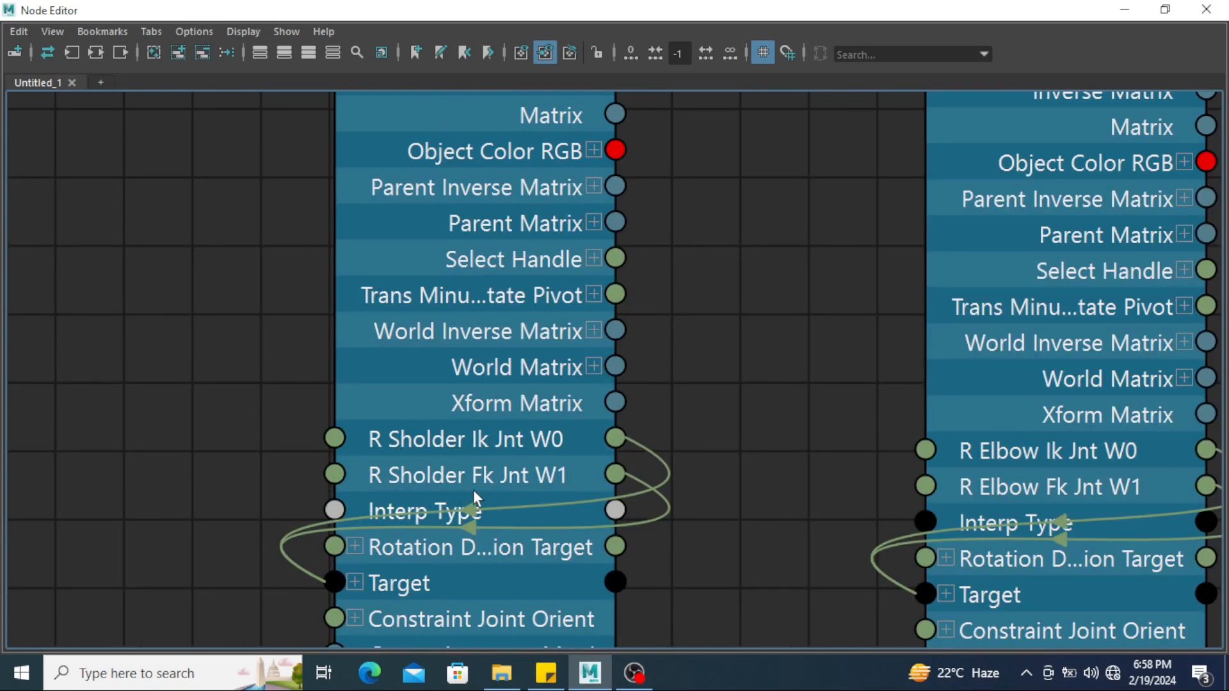
{"action": "scroll", "coordinate": [790, 410], "scroll_direction": "down", "scroll_amount": 7}
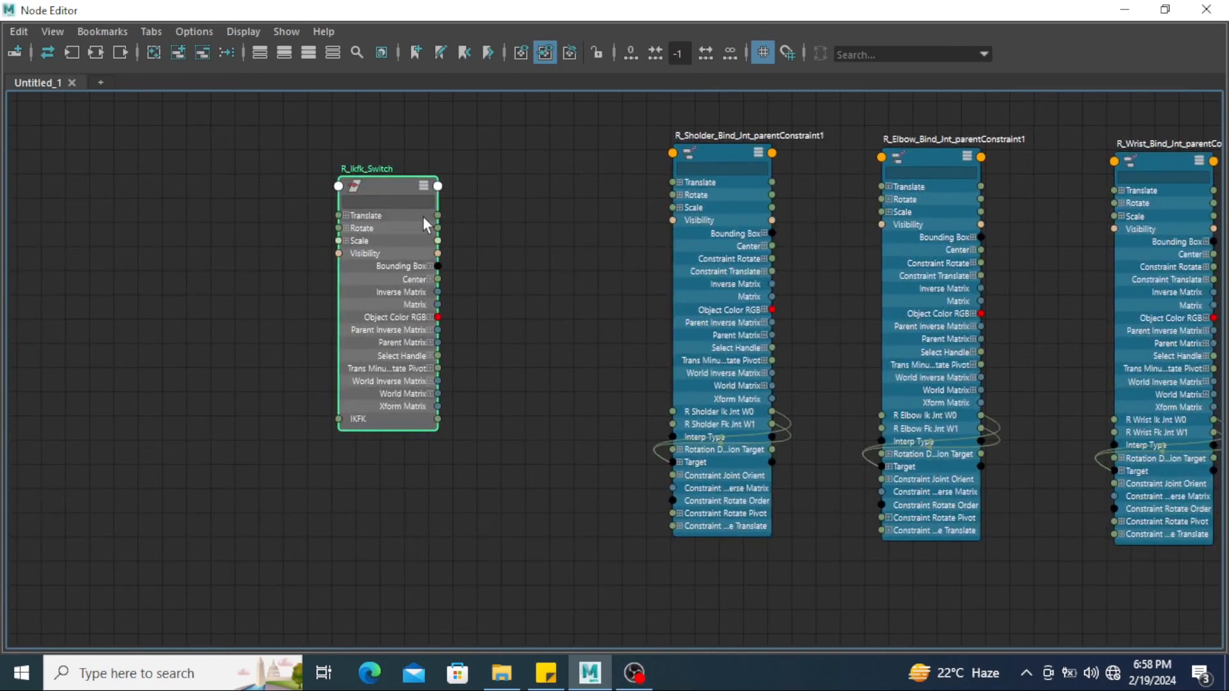
{"action": "left_click_drag", "start_coordinate": [389, 186], "coordinate": [349, 198]}
{"action": "middle_click_drag", "start_coordinate": [784, 271], "coordinate": [697, 279], "text": "alt"}
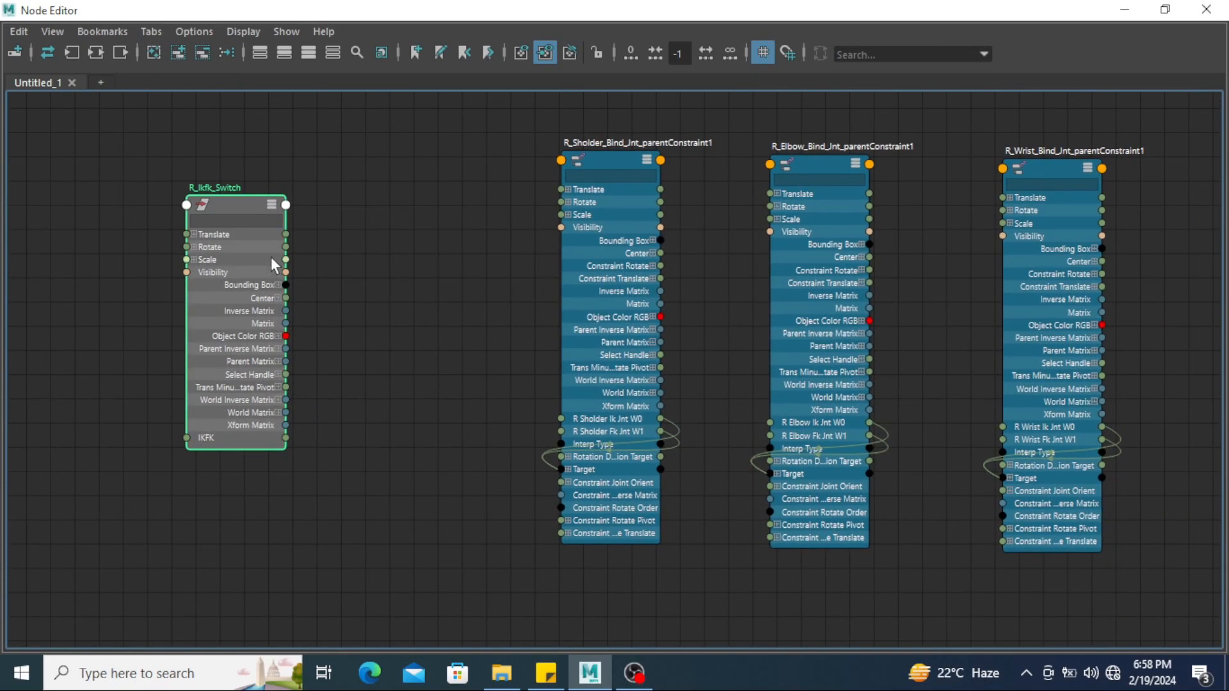
{"action": "left_click_drag", "start_coordinate": [234, 207], "coordinate": [231, 214]}
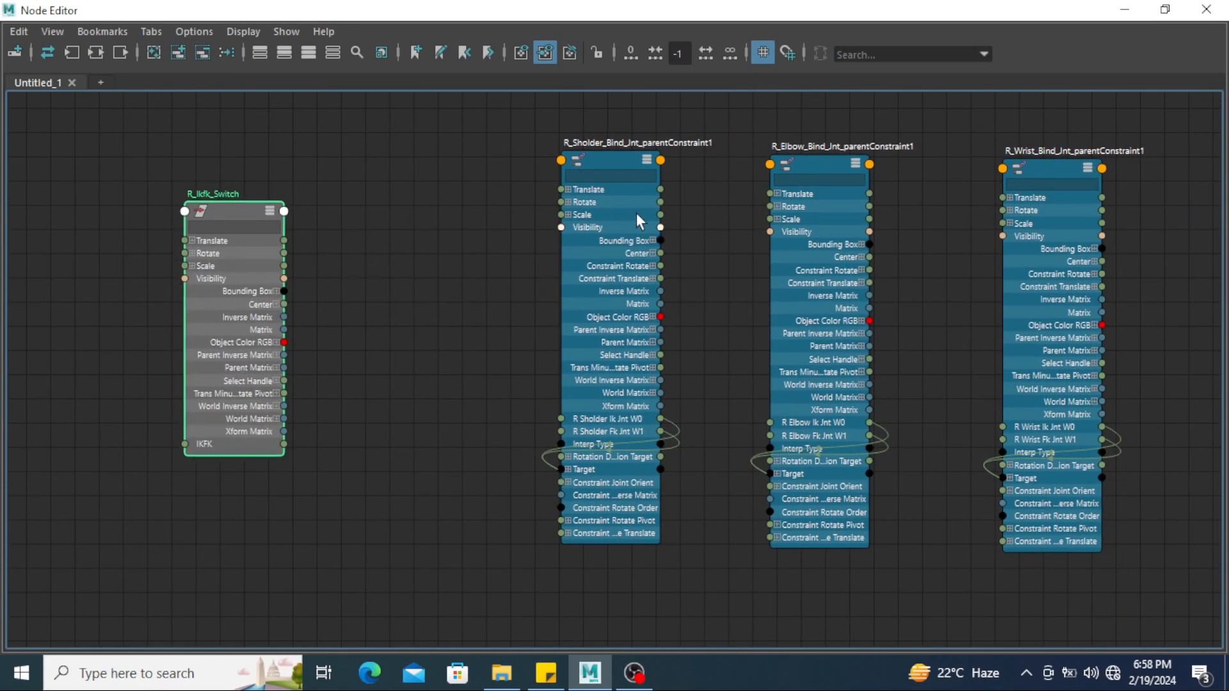
Connect IKFK of R_Ikfk_Switch to the Fk Jnt W1 weights of the shoulder, elbow and wrist parent constraints
{"action": "scroll", "coordinate": [441, 416], "scroll_direction": "up", "scroll_amount": 3}
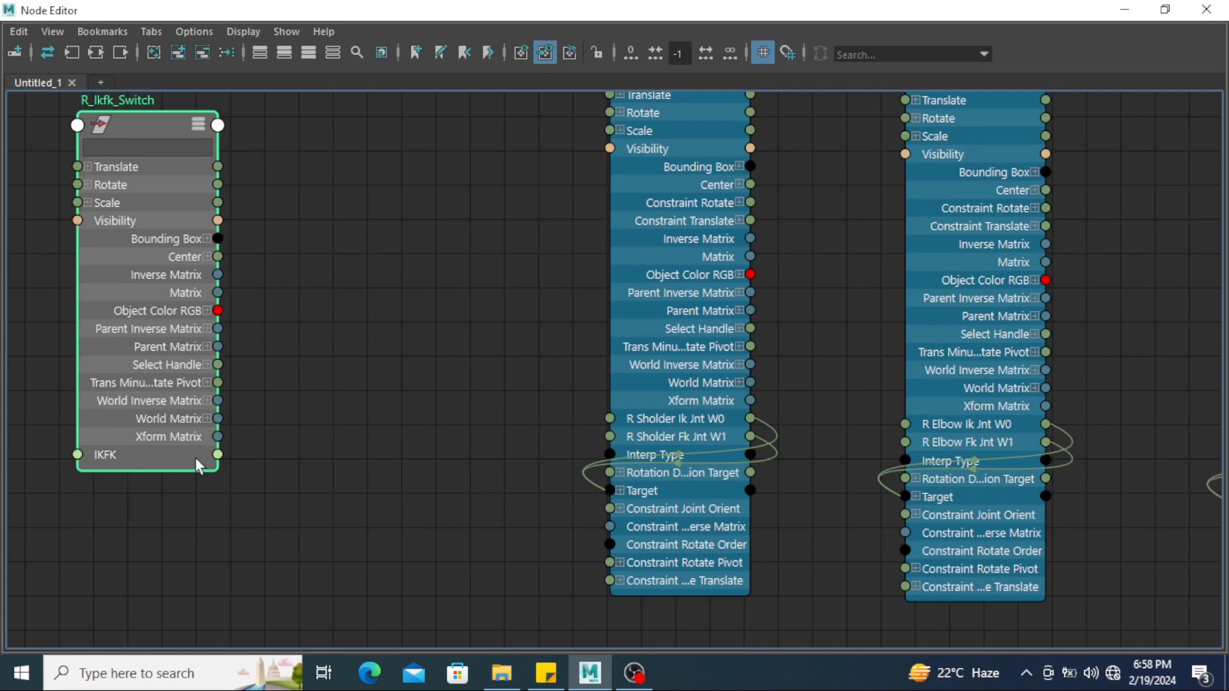
{"action": "left_click_drag", "start_coordinate": [218, 455], "coordinate": [692, 438]}
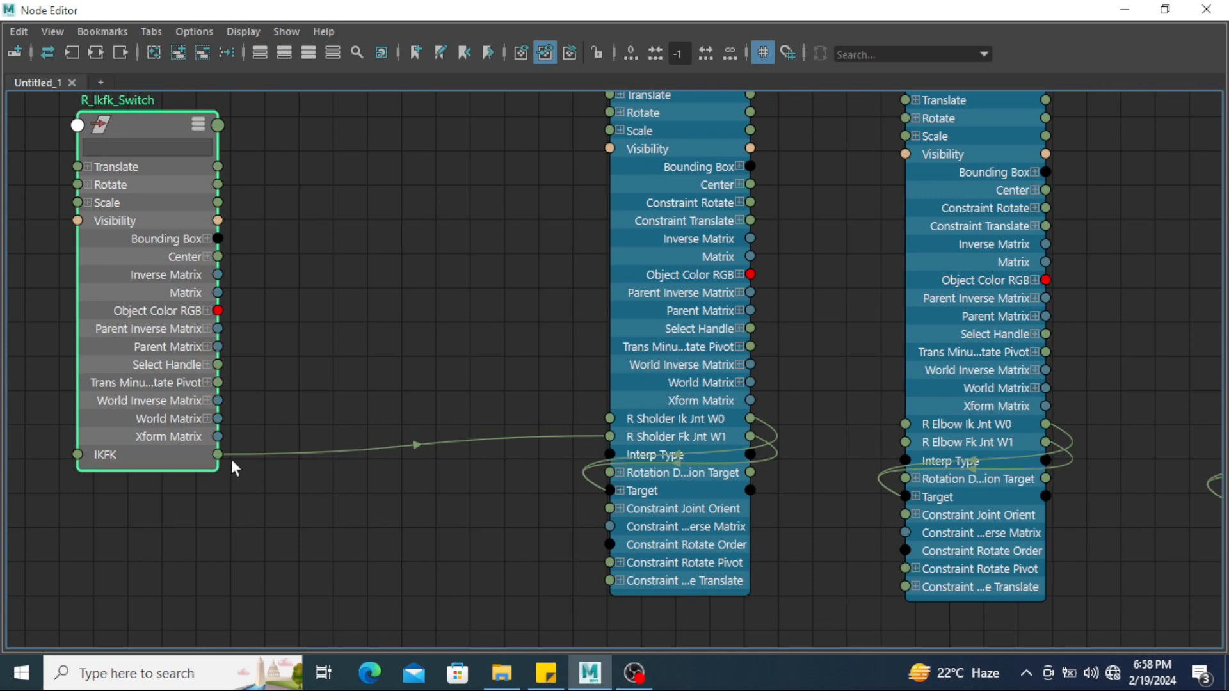
{"action": "left_click_drag", "start_coordinate": [218, 455], "coordinate": [911, 440]}
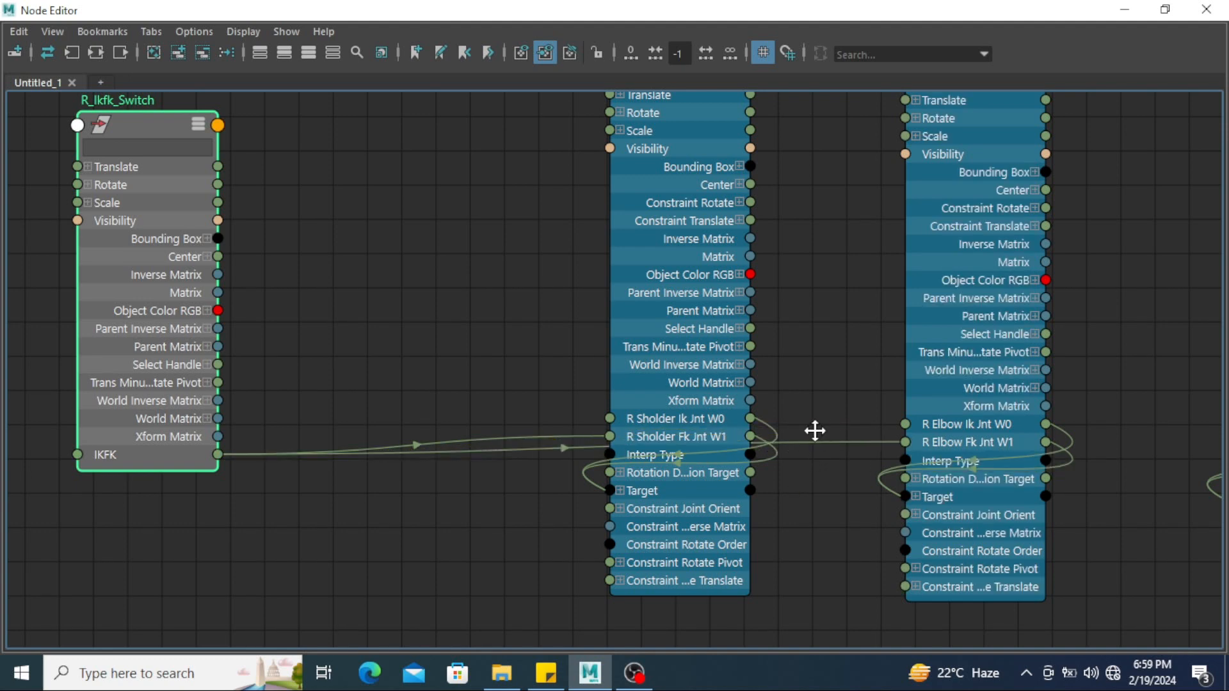
{"action": "middle_click_drag", "start_coordinate": [815, 431], "coordinate": [661, 419]}
{"action": "middle_click_drag", "start_coordinate": [183, 404], "coordinate": [221, 407], "text": "alt"}
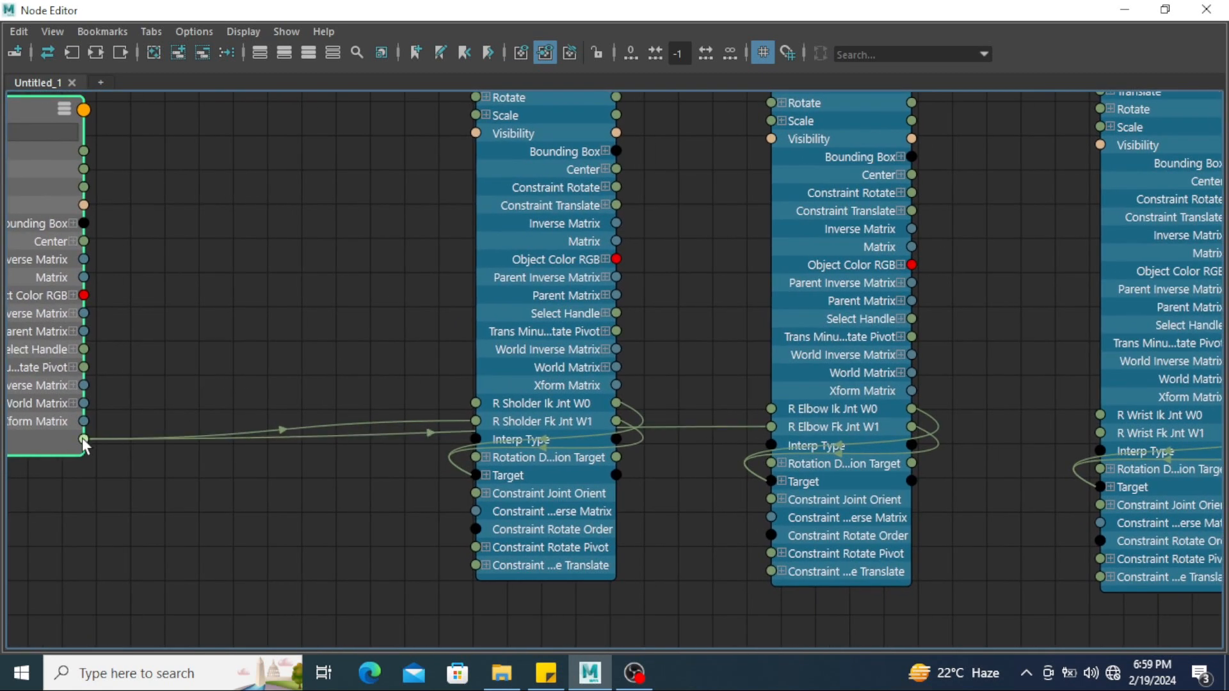
{"action": "middle_click_drag", "start_coordinate": [112, 455], "coordinate": [141, 448], "text": "alt"}
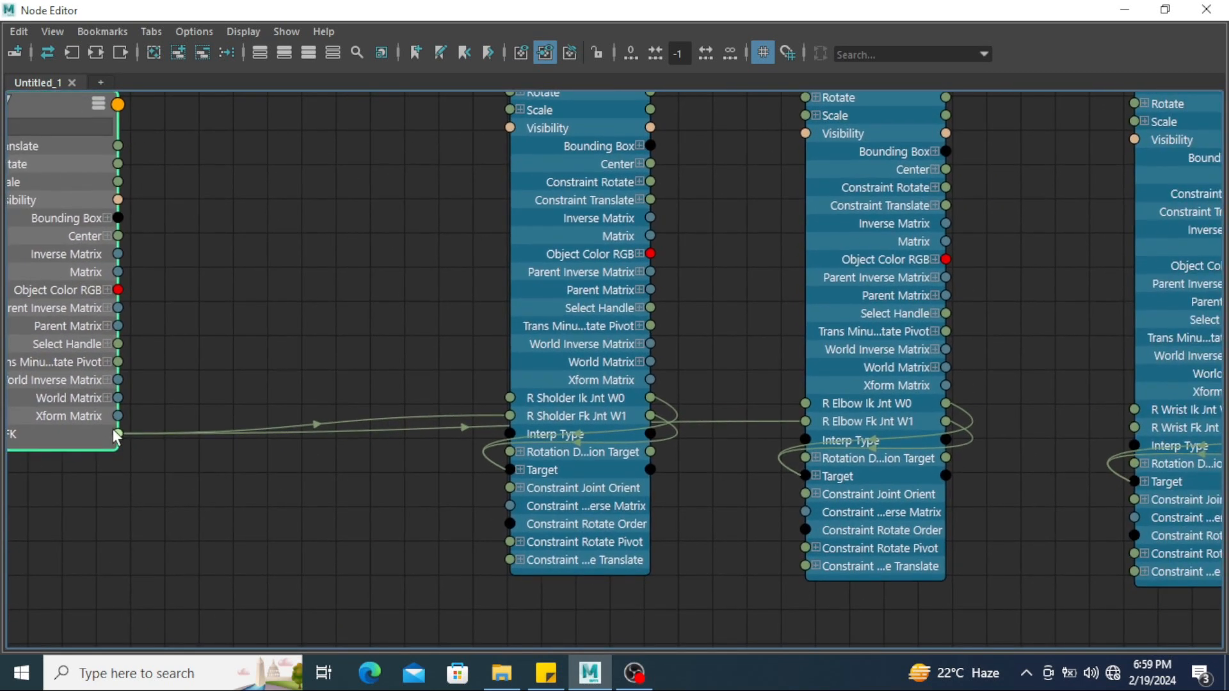
{"action": "left_click_drag", "start_coordinate": [117, 435], "coordinate": [1134, 446]}
Lower the R_Ikfk_Switch node in the graph and create a reverse node, placed above the IKFK connections in front of the constraints
{"action": "scroll", "coordinate": [947, 458], "scroll_direction": "down", "scroll_amount": 5}
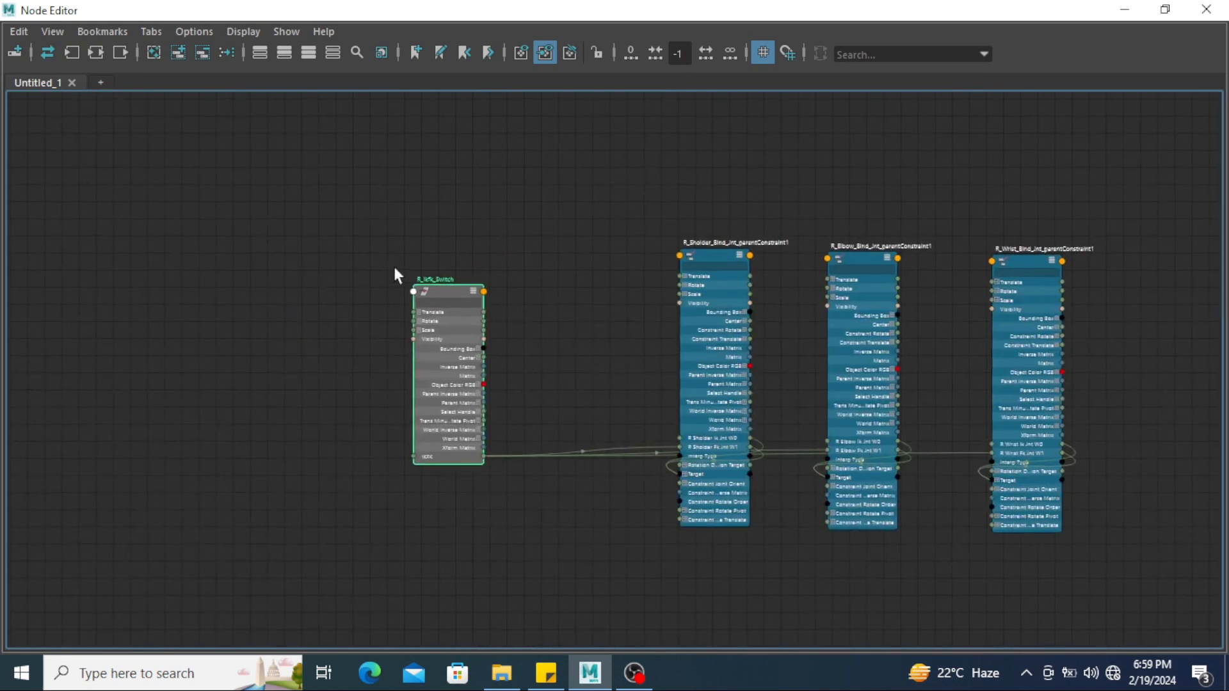
{"action": "mouse_move", "coordinate": [426, 292]}
{"action": "left_mouse_down"}
{"action": "mouse_move", "coordinate": [451, 348]}
{"action": "mouse_move", "coordinate": [436, 378]}
{"action": "left_mouse_up"}
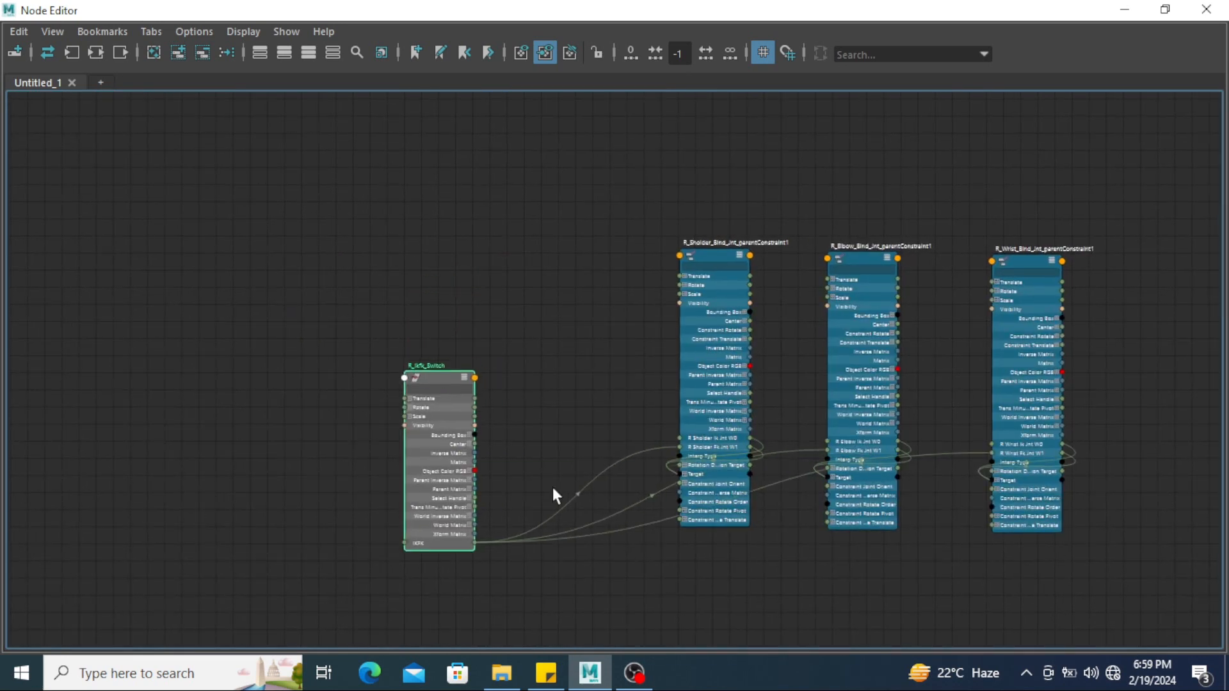
{"action": "middle_click_drag", "start_coordinate": [624, 401], "coordinate": [599, 349], "text": "alt"}
{"action": "middle_click_drag", "start_coordinate": [539, 310], "coordinate": [566, 312], "text": "alt"}
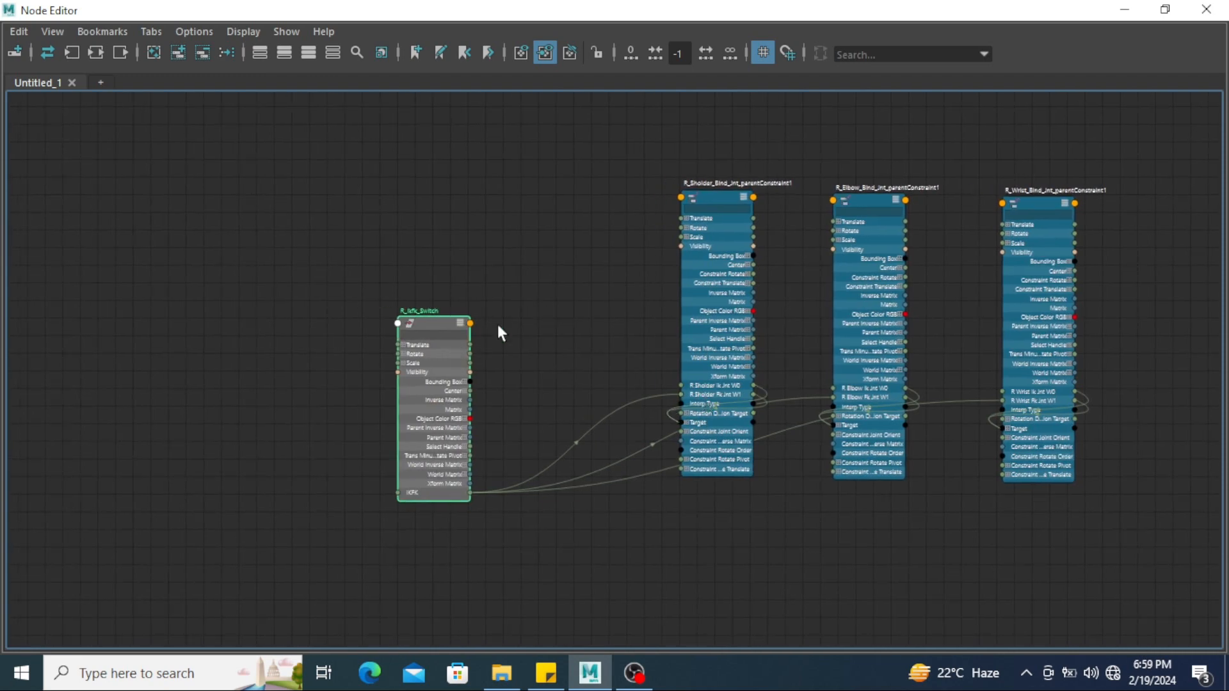
{"action": "right_click_drag", "start_coordinate": [497, 324], "coordinate": [505, 425], "text": "alt"}
{"action": "key", "text": "Tab"}
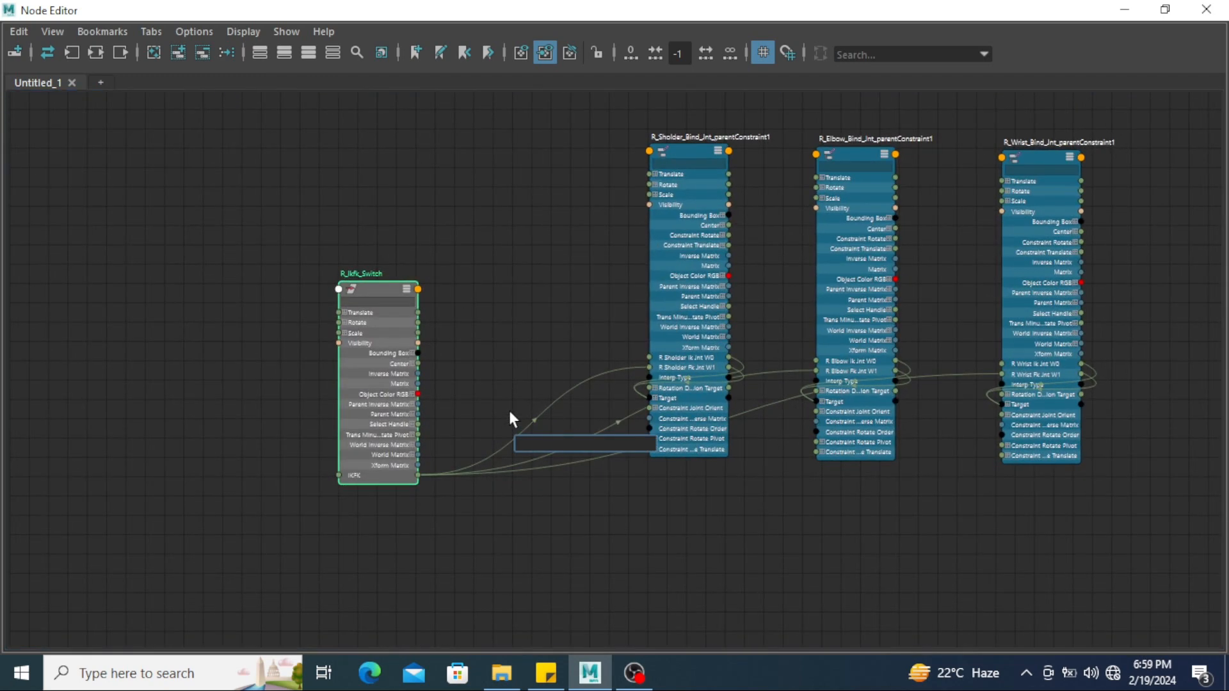
{"action": "type", "text": "rev"}
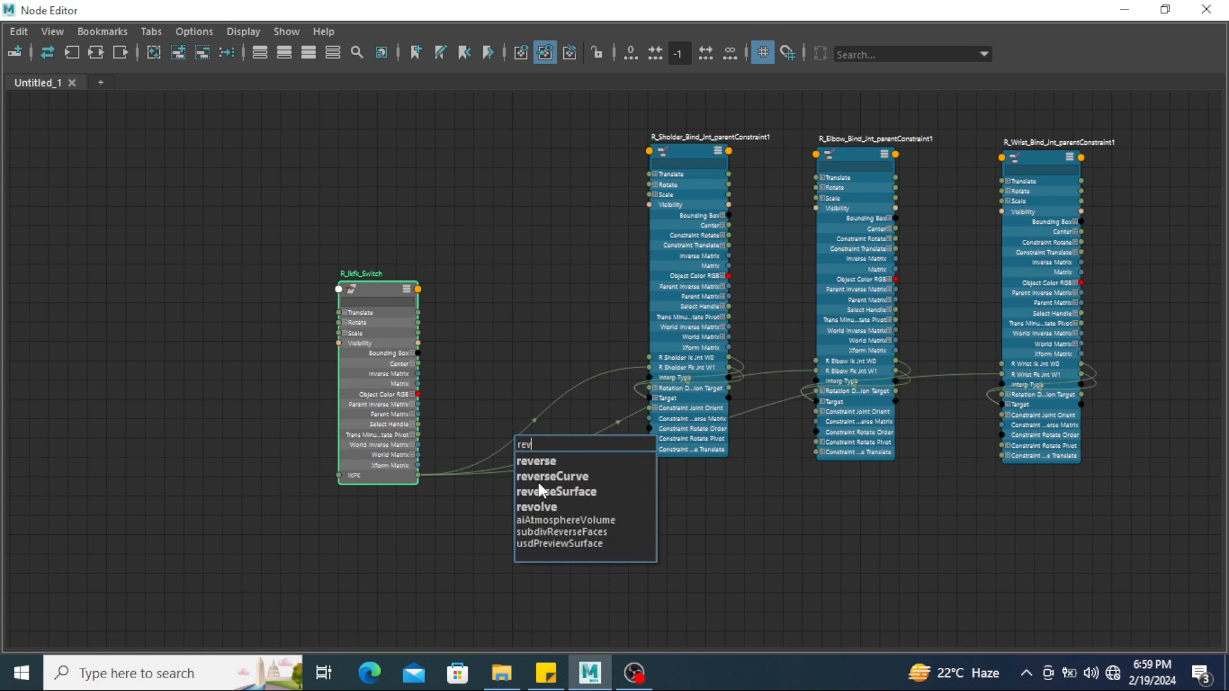
{"action": "left_click", "coordinate": [522, 460]}
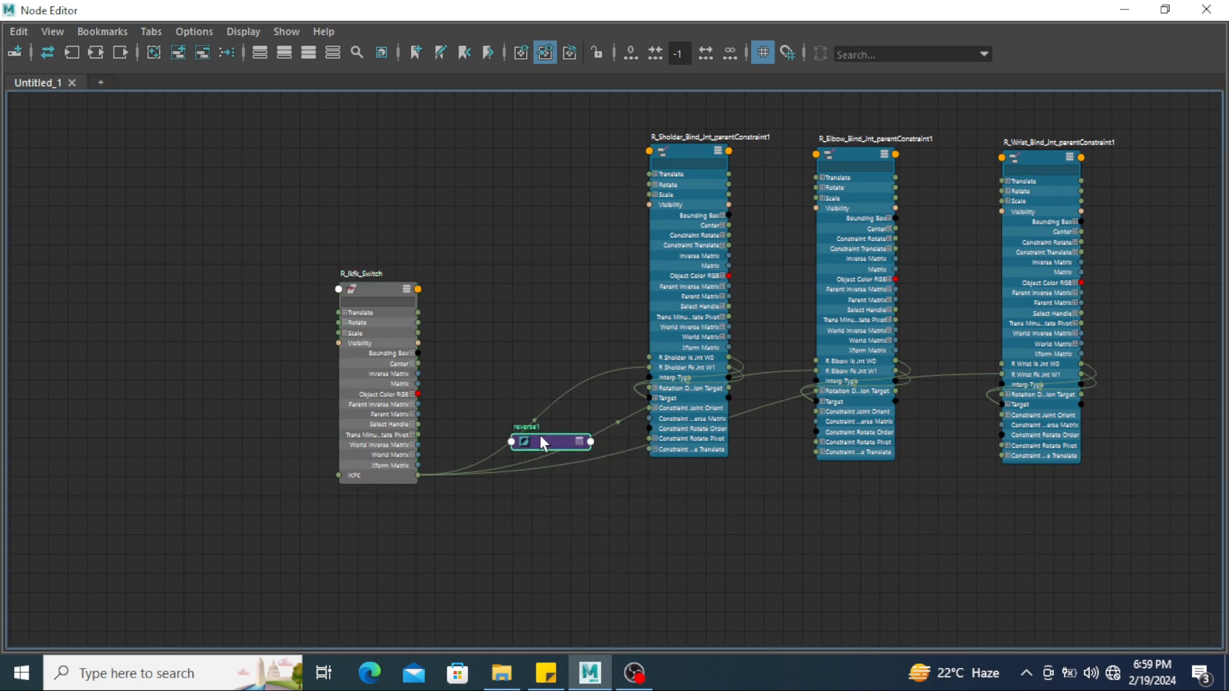
{"action": "left_click_drag", "start_coordinate": [541, 442], "coordinate": [509, 234]}
{"action": "left_click", "coordinate": [521, 278]}
{"action": "scroll", "coordinate": [510, 384], "scroll_direction": "up", "scroll_amount": 1}
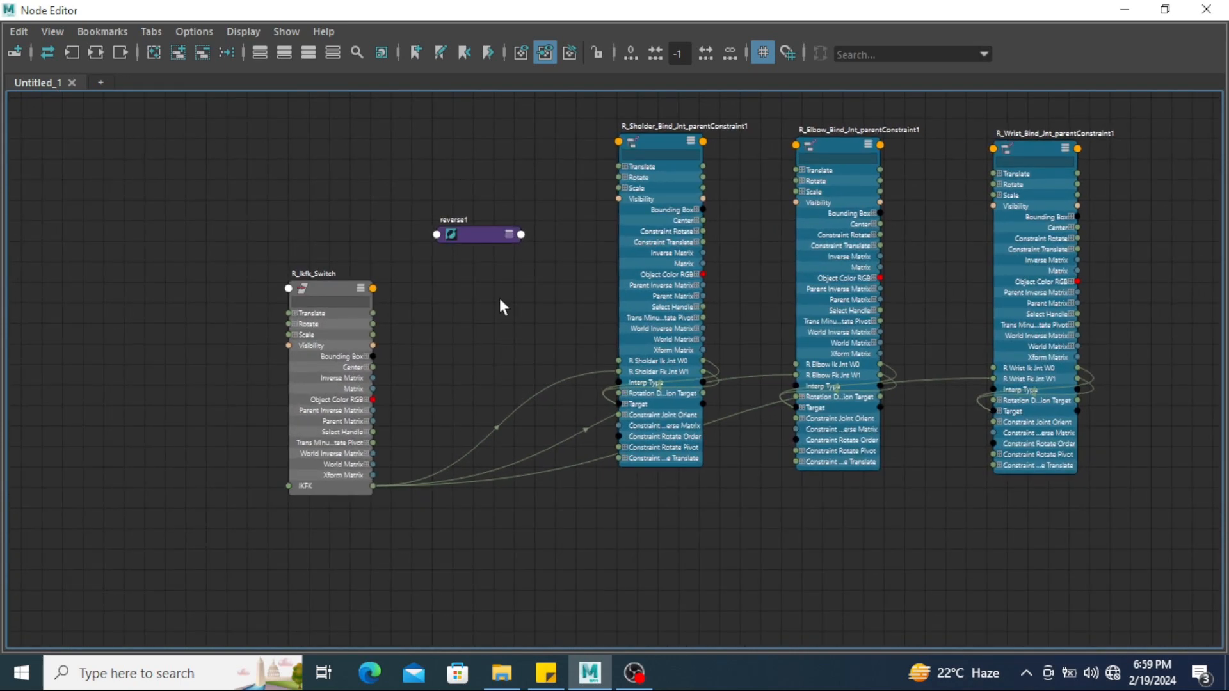
Expand the reverse node's Input and Output attributes and connect IKFK of R_Ikfk_Switch to its Input X
{"action": "left_click_drag", "start_coordinate": [417, 167], "coordinate": [531, 277]}
{"action": "left_click_drag", "start_coordinate": [541, 212], "coordinate": [494, 274]}
{"action": "key", "text": "2"}
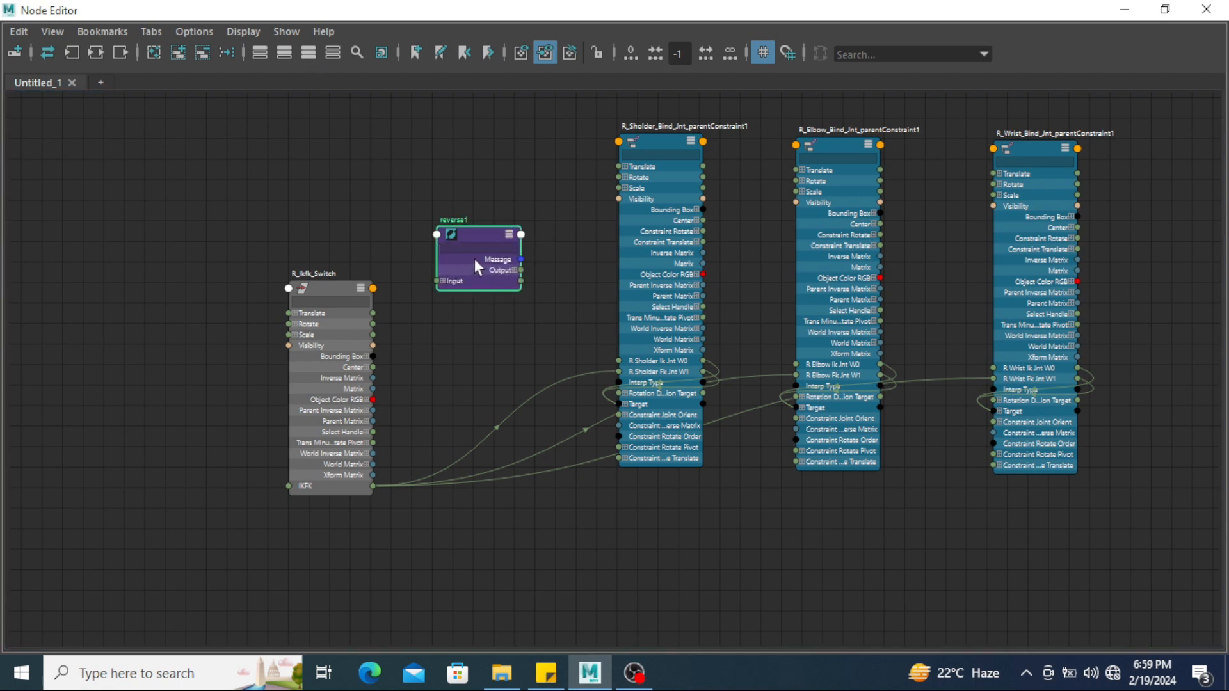
{"action": "left_click", "coordinate": [442, 281]}
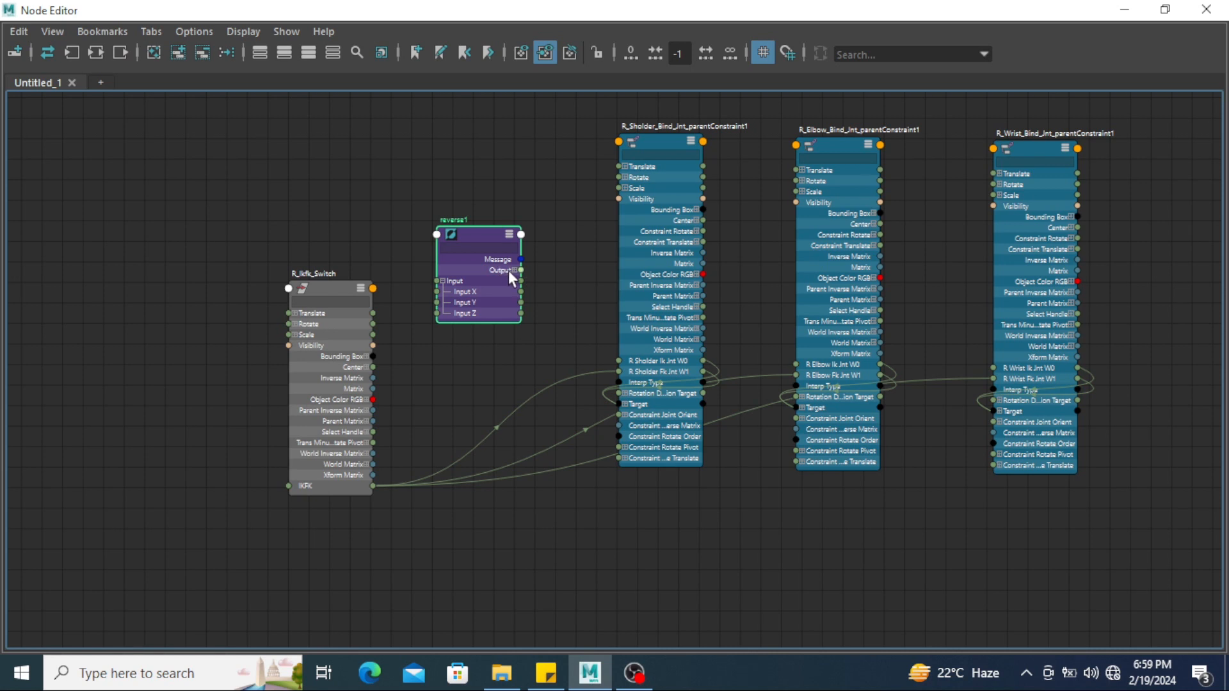
{"action": "left_click", "coordinate": [510, 270]}
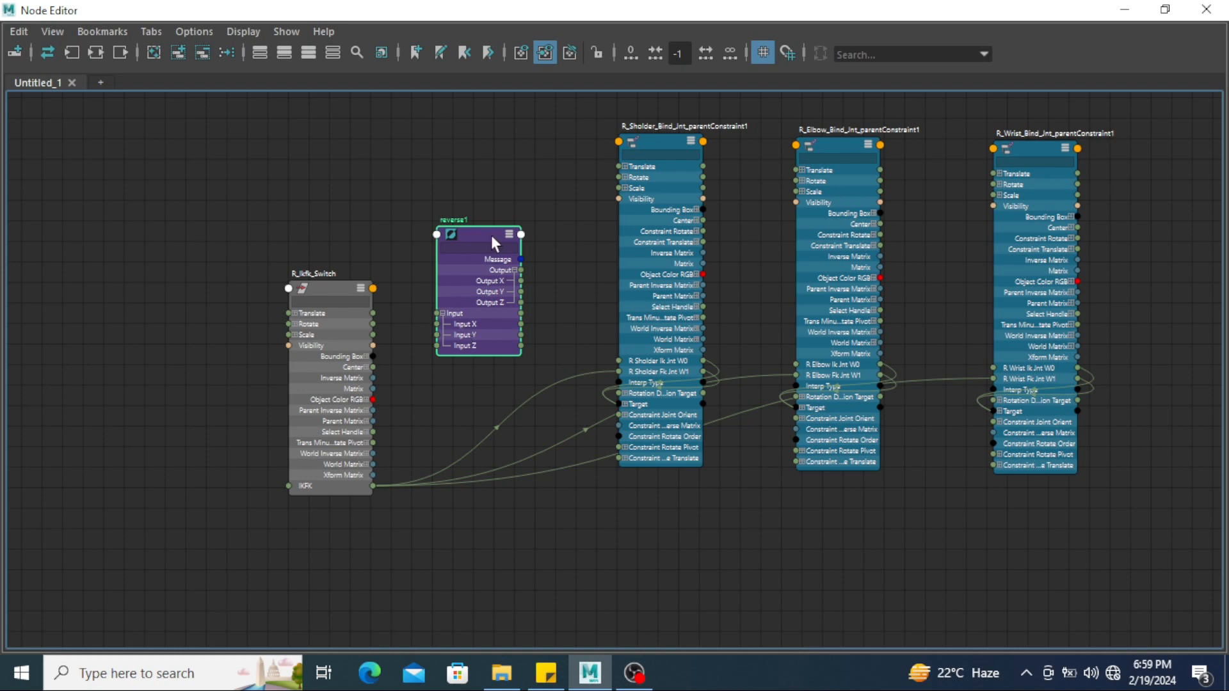
{"action": "left_click_drag", "start_coordinate": [491, 236], "coordinate": [513, 216]}
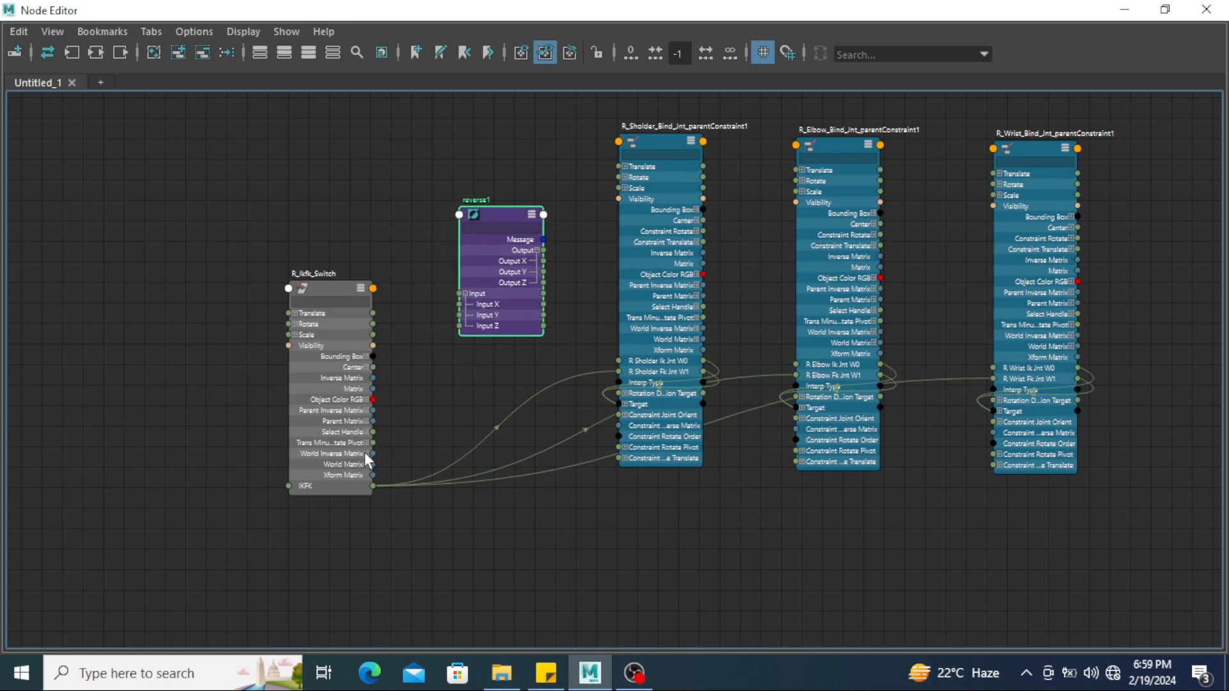
{"action": "left_click_drag", "start_coordinate": [374, 486], "coordinate": [474, 302]}
{"action": "left_click_drag", "start_coordinate": [507, 224], "coordinate": [470, 221]}
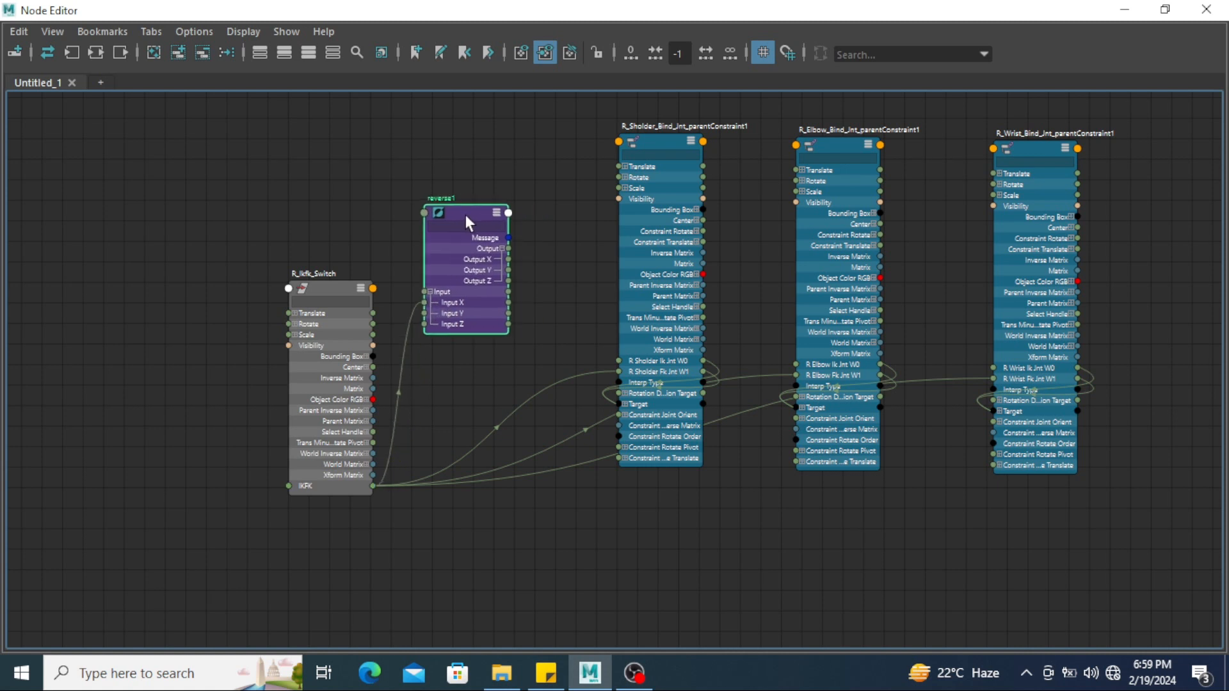
Connect Output X of the reverse node to the Ik Jnt W0 weights of the shoulder, elbow and wrist parent constraints, and minimize the Node Editor
{"action": "left_click_drag", "start_coordinate": [509, 260], "coordinate": [621, 359]}
{"action": "left_click_drag", "start_coordinate": [510, 260], "coordinate": [797, 364]}
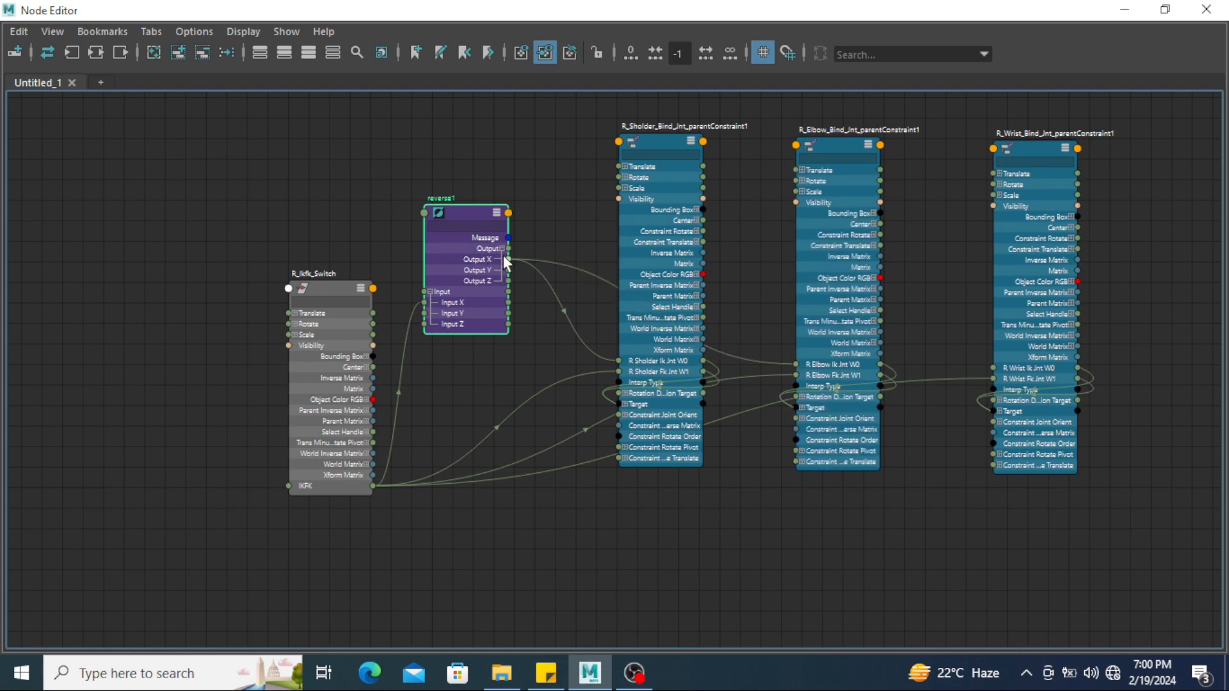
{"action": "left_click_drag", "start_coordinate": [508, 260], "coordinate": [1019, 368]}
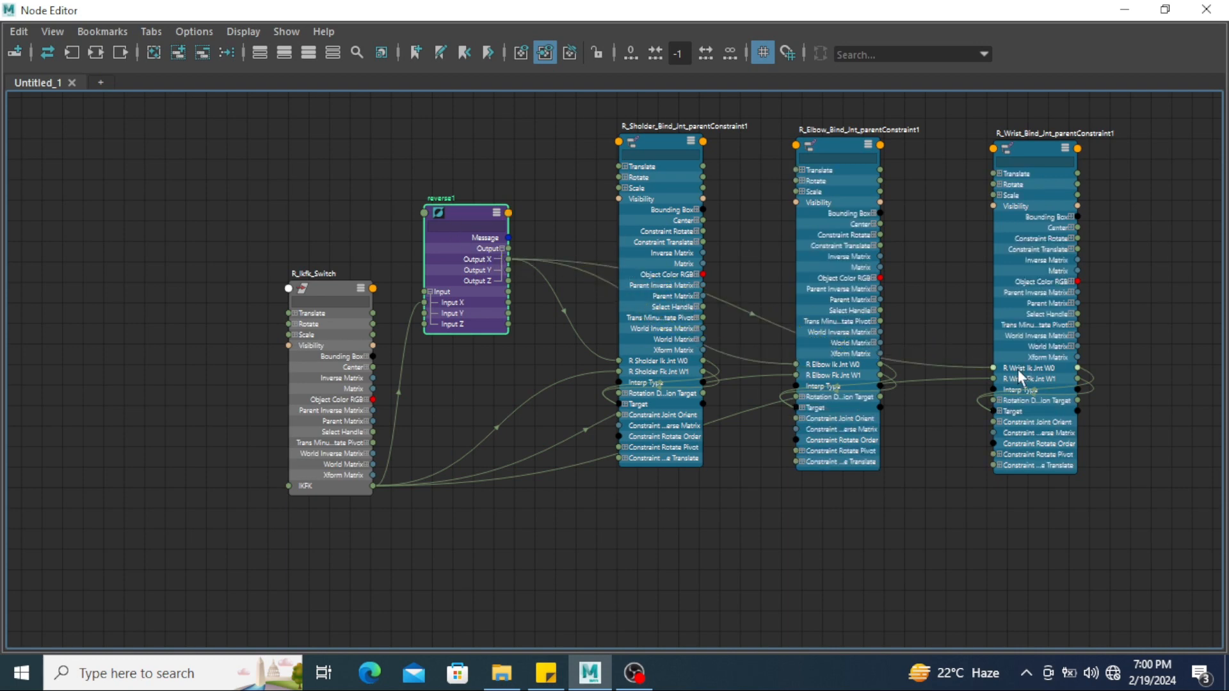
{"action": "left_click", "coordinate": [1125, 9]}
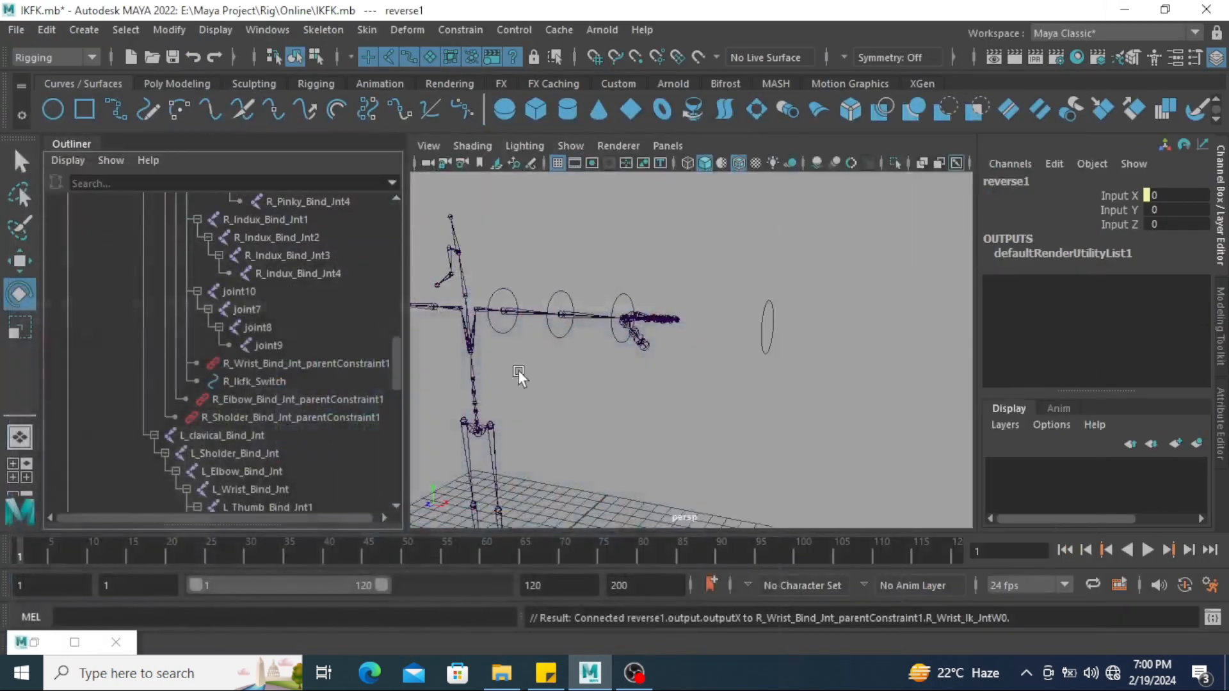
Rotate R_Sholder_FK_Ctrl about 60° in Z to test it, and collapse the Pelvic_Bind_Jnt hierarchy in the Outliner
{"action": "left_click_drag", "start_coordinate": [720, 388], "coordinate": [878, 310], "text": "alt"}
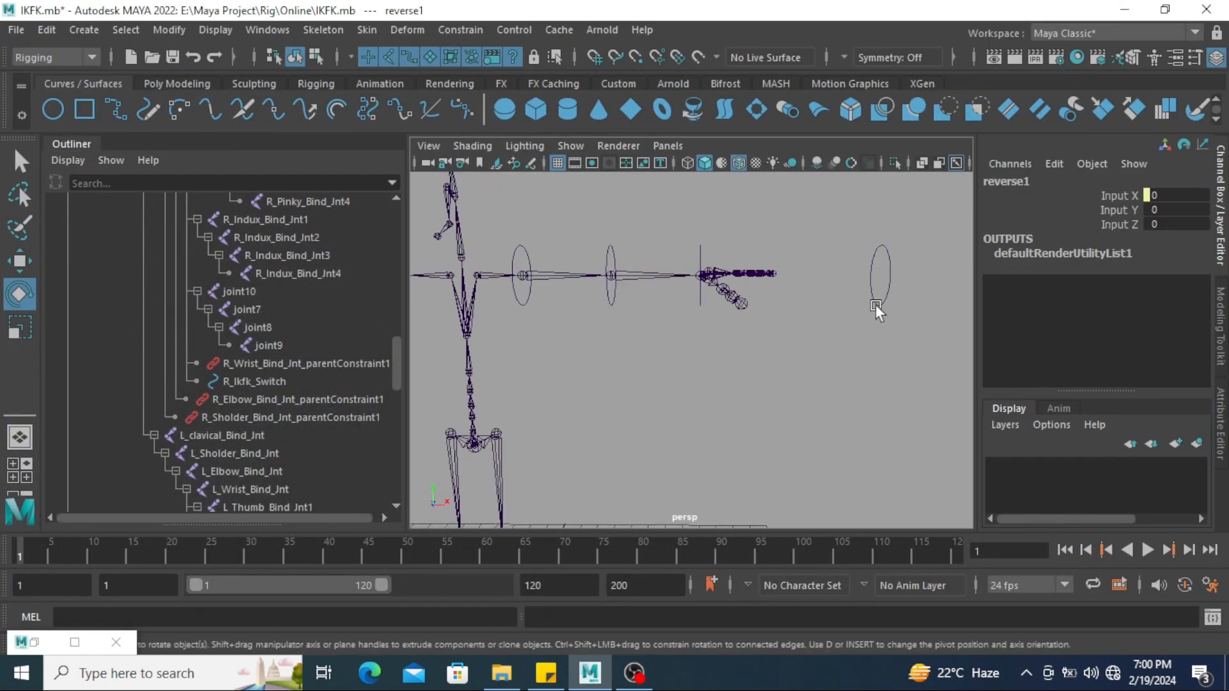
{"action": "left_click", "coordinate": [890, 281]}
{"action": "scroll", "coordinate": [897, 349], "scroll_direction": "down", "scroll_amount": 3}
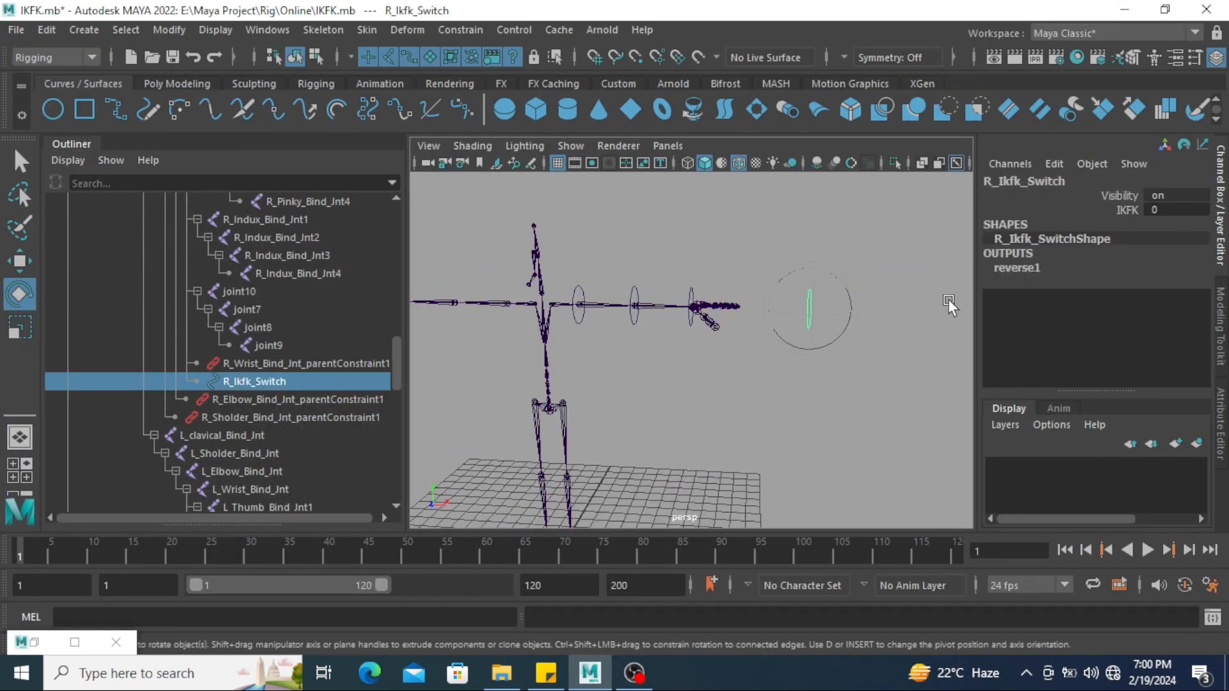
{"action": "left_click", "coordinate": [572, 293]}
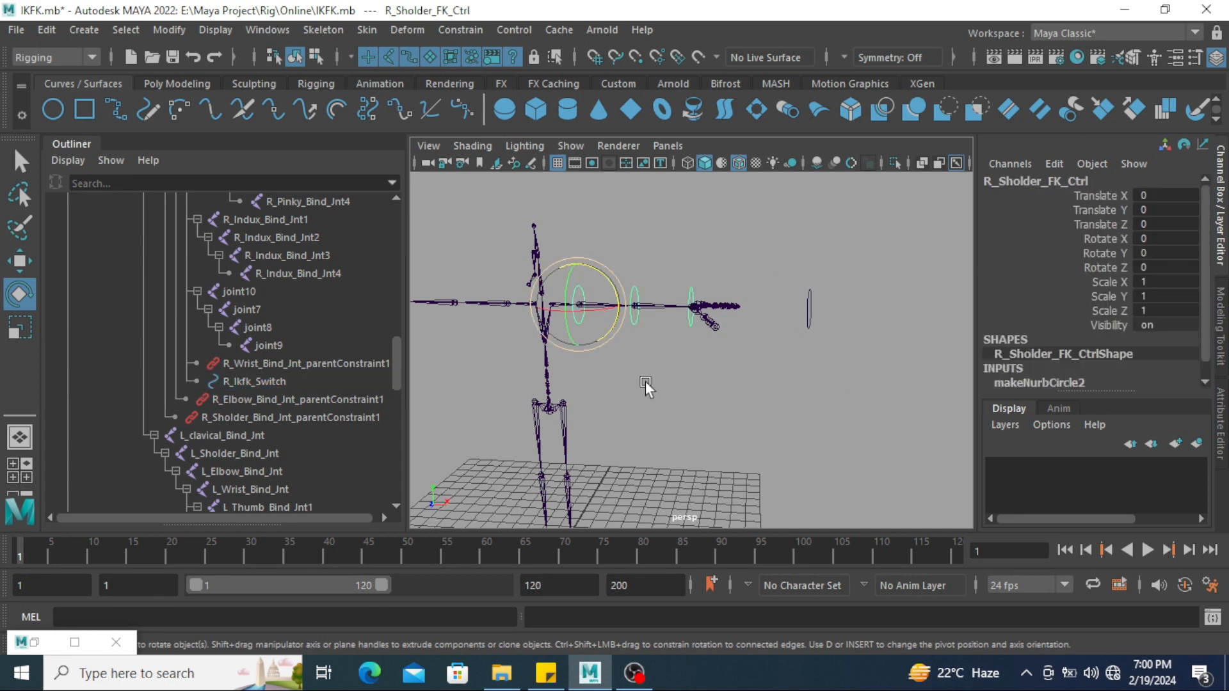
{"action": "left_click_drag", "start_coordinate": [639, 296], "coordinate": [602, 255]}
{"action": "scroll", "coordinate": [213, 317], "scroll_direction": "up", "scroll_amount": 5}
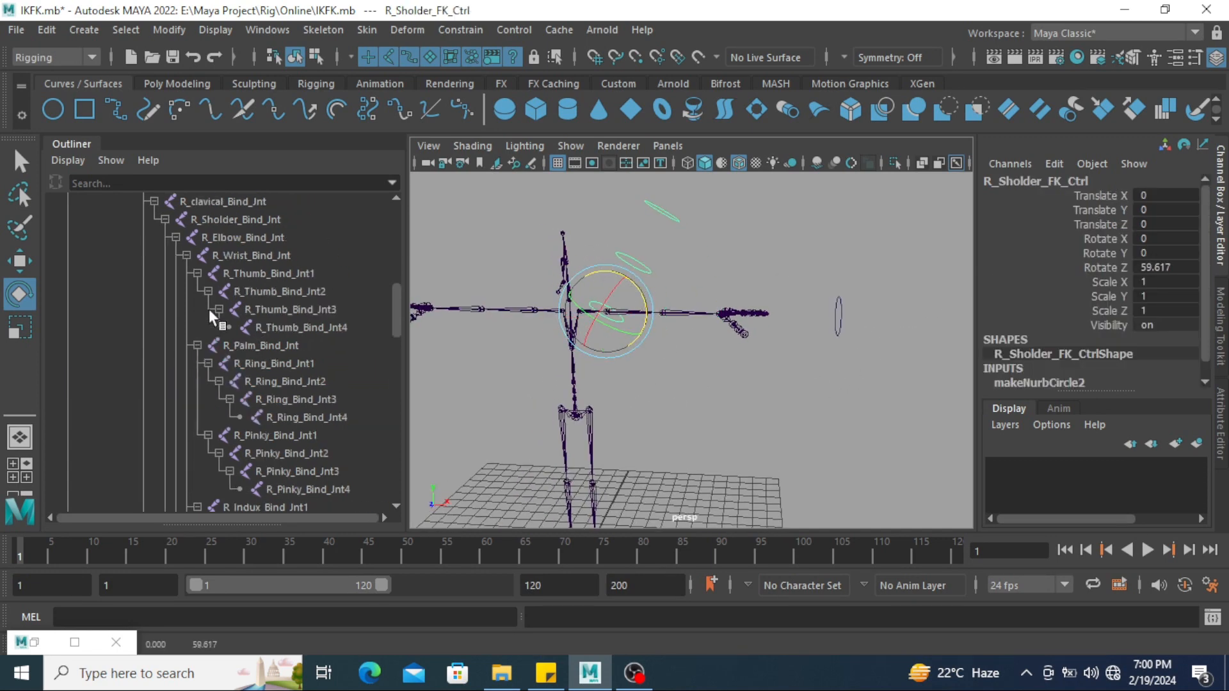
{"action": "scroll", "coordinate": [213, 316], "scroll_direction": "up", "scroll_amount": 5}
{"action": "left_click", "coordinate": [68, 289]}
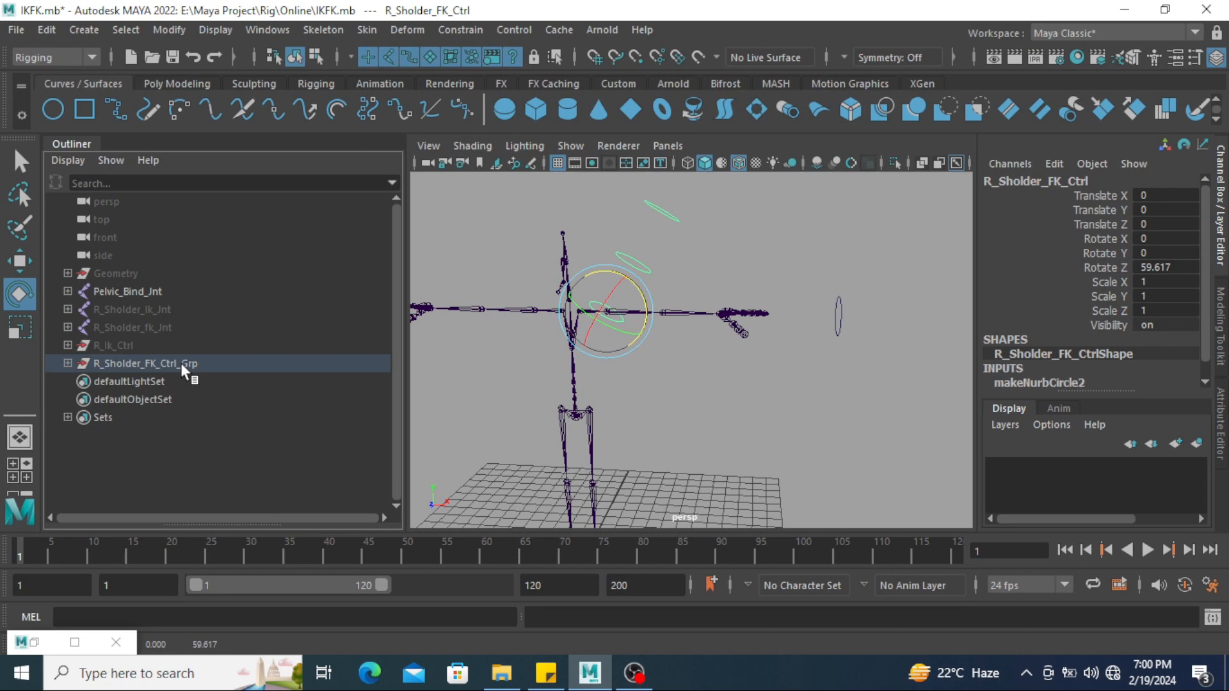
Unhide the R_Sholder_fk_Jnt and R_Sholder_Ik_Jnt chains for comparison with the bind arm
{"action": "left_click", "coordinate": [133, 328]}
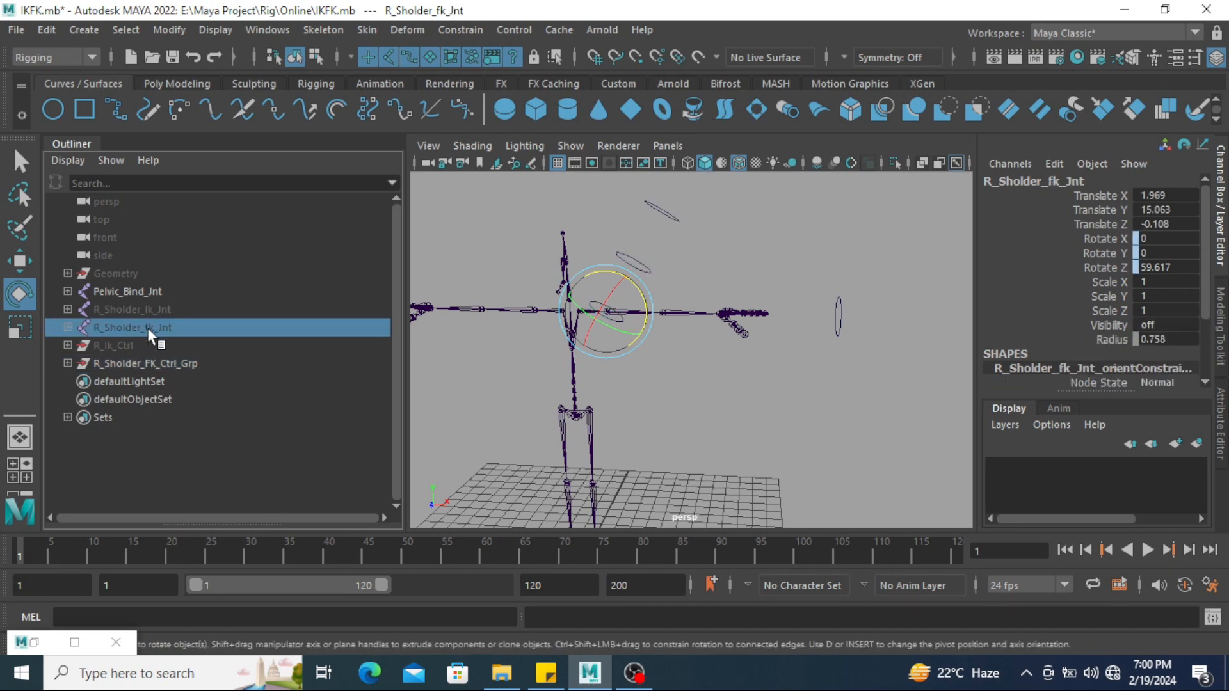
{"action": "key", "text": "h"}
{"action": "left_click", "coordinate": [160, 310]}
{"action": "key", "text": "h"}
{"action": "left_click", "coordinate": [771, 429]}
{"action": "left_click_drag", "start_coordinate": [771, 429], "coordinate": [631, 335], "text": "alt"}
Rotate R_Sholder_FK_Ctrl again as a test, and undo back to the unrotated arm with R_Ikfk_Switch selected
{"action": "left_click", "coordinate": [624, 309]}
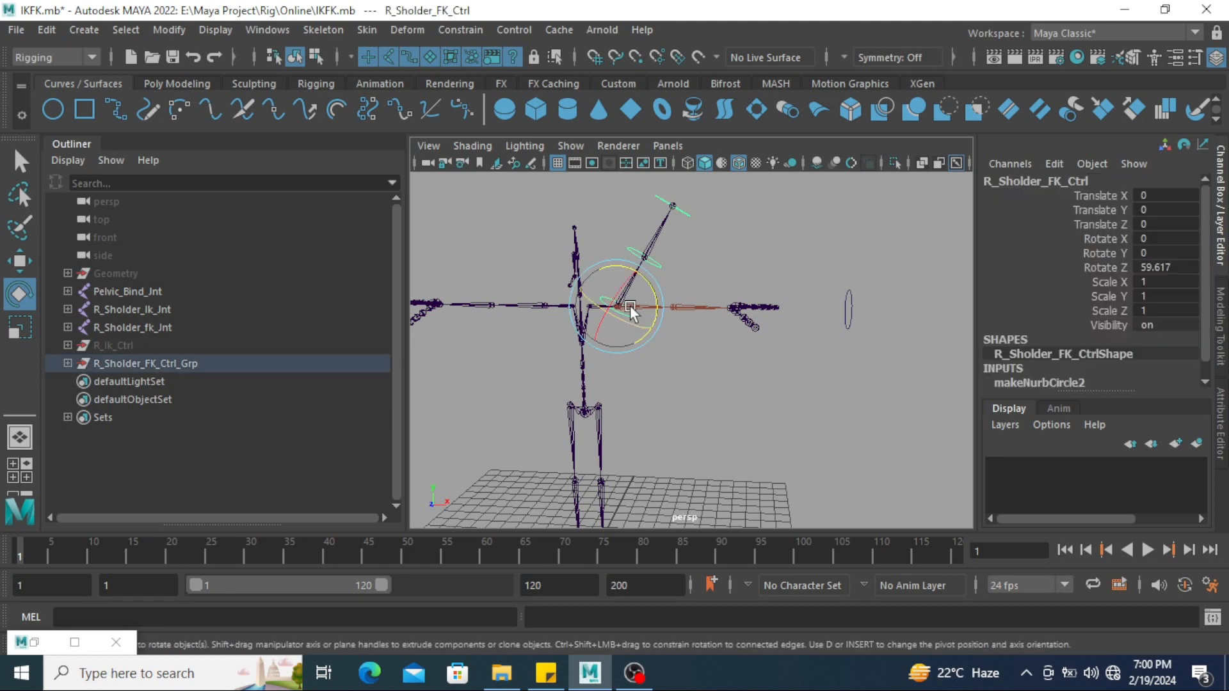
{"action": "left_click_drag", "start_coordinate": [640, 282], "coordinate": [736, 285]}
{"action": "key", "text": "ctrl+z"}
{"action": "key", "text": "ctrl+z"}
{"action": "key", "text": "ctrl+z"}
{"action": "key", "text": "ctrl+z"}
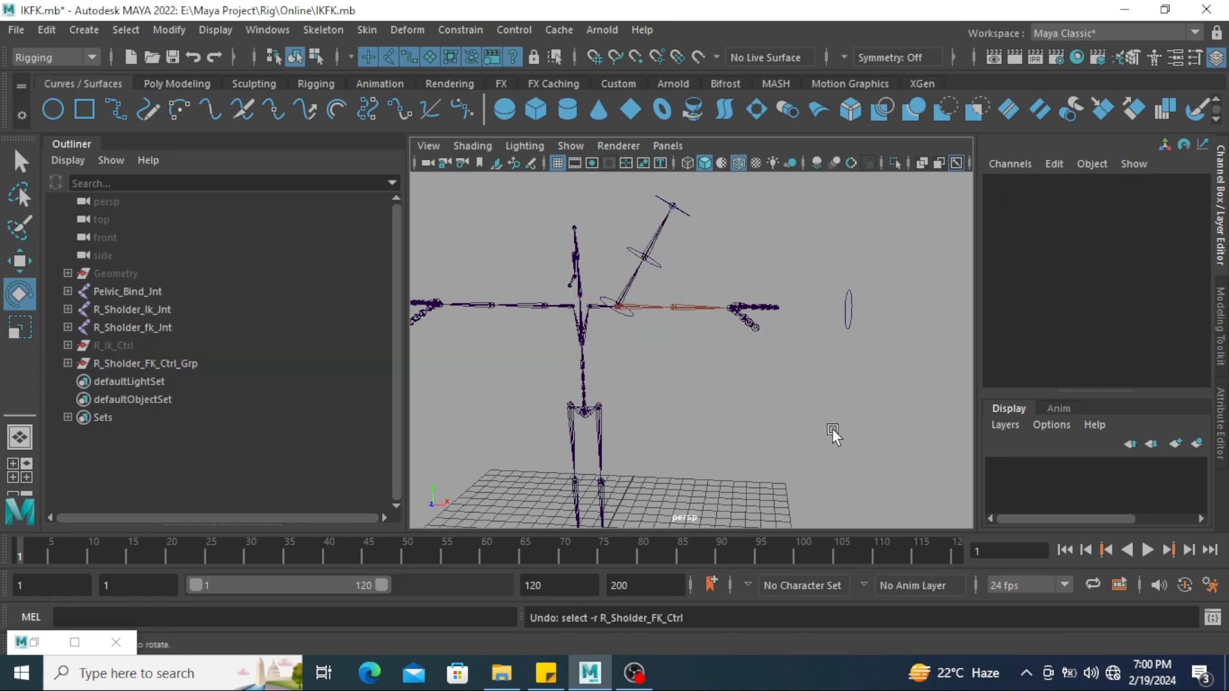
{"action": "key", "text": "ctrl+z"}
{"action": "key", "text": "ctrl+z"}
{"action": "key", "text": "ctrl+z"}
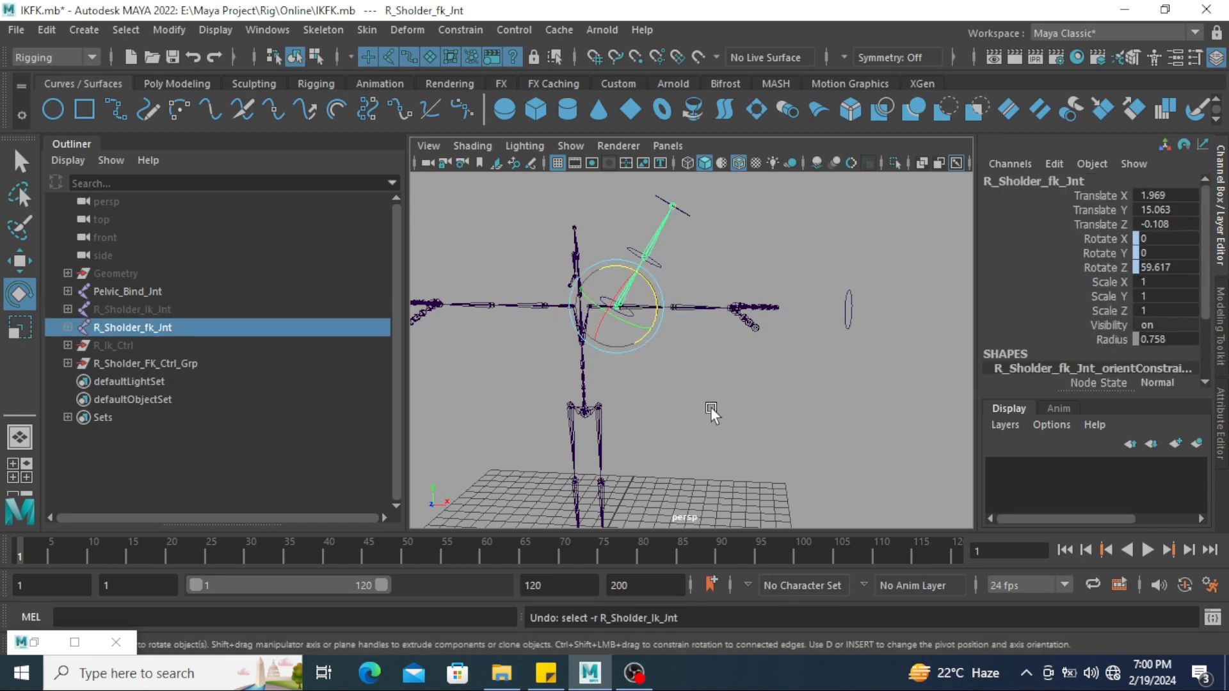
{"action": "key", "text": "ctrl+z"}
{"action": "key", "text": "ctrl+z"}
{"action": "key", "text": "ctrl+z"}
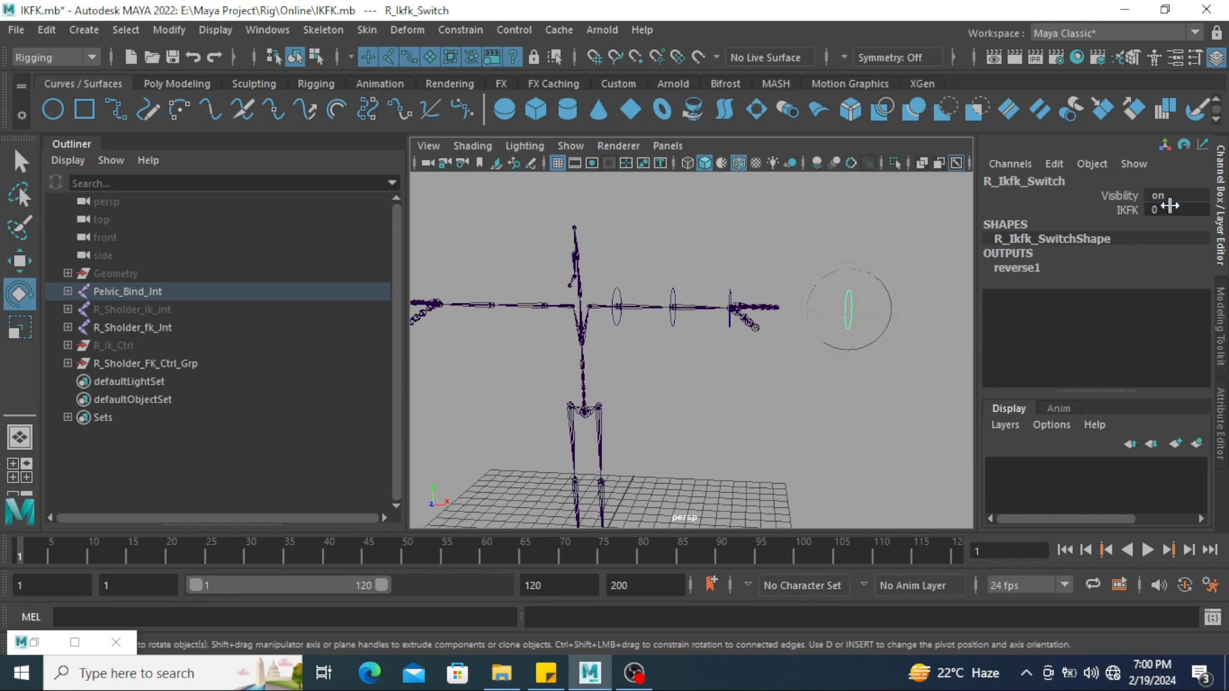
Set IKFK of R_Ikfk_Switch to 1, test-rotate R_Sholder_FK_Ctrl and undo the rotation
{"action": "double_click", "coordinate": [1170, 208]}
{"action": "key", "text": "Return"}
{"action": "left_click", "coordinate": [821, 439]}
{"action": "left_click", "coordinate": [634, 304]}
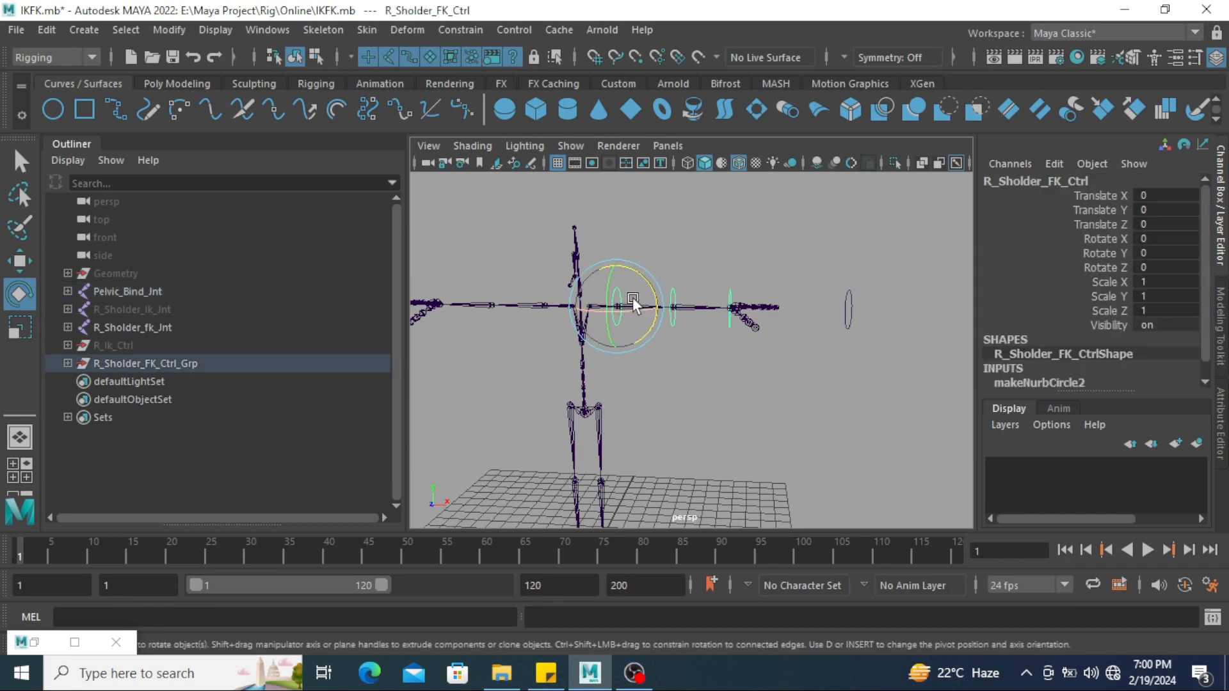
{"action": "left_click_drag", "start_coordinate": [634, 304], "coordinate": [604, 241]}
{"action": "key", "text": "ctrl+z"}
{"action": "key", "text": "ctrl+z"}
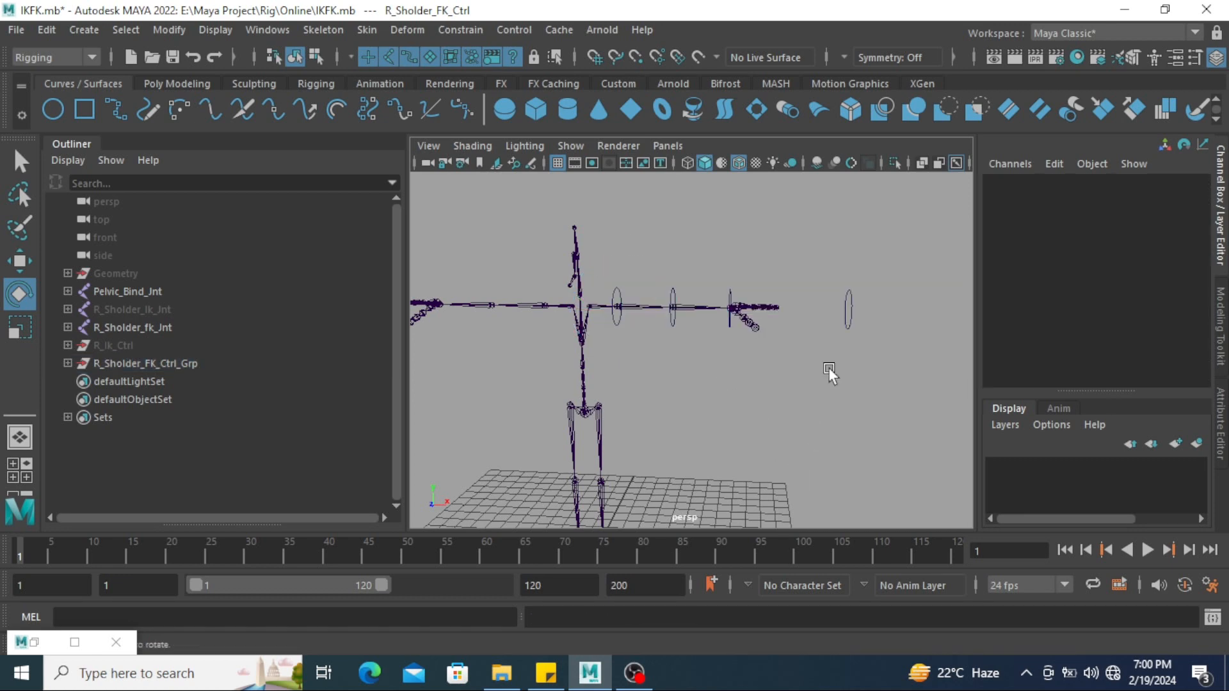
{"action": "key", "text": "ctrl+z"}
Set IKFK of R_Ikfk_Switch to 0
{"action": "double_click", "coordinate": [1173, 212]}
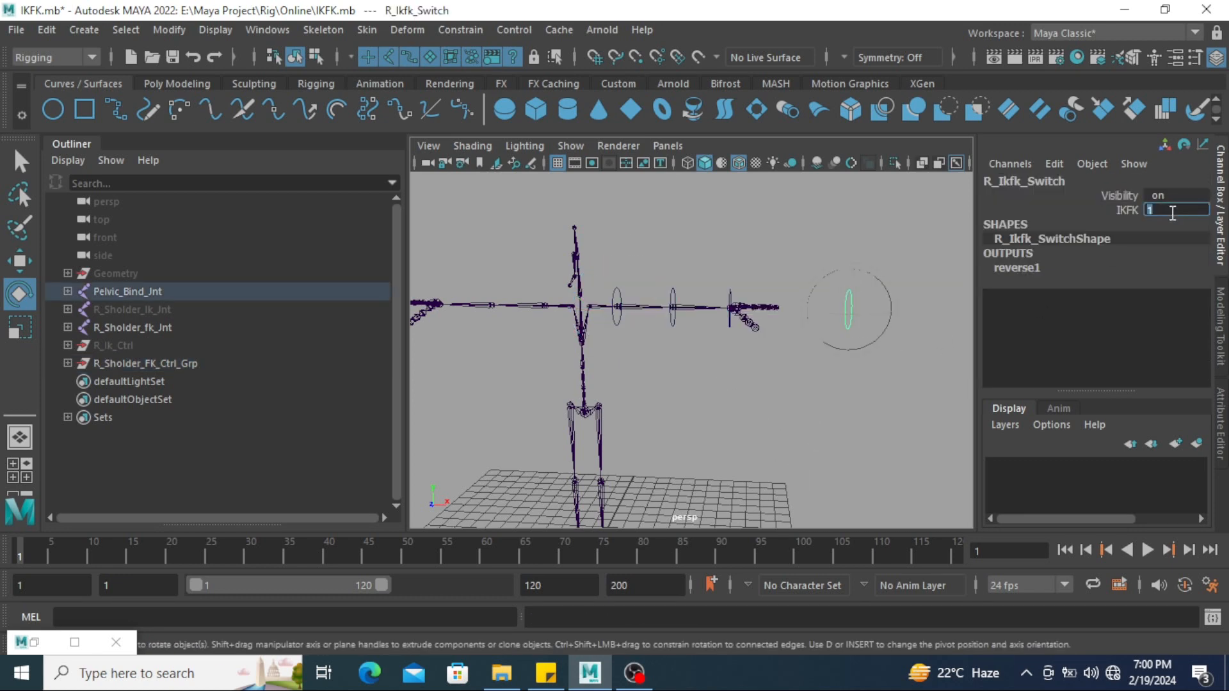
{"action": "left_click", "coordinate": [864, 380]}
{"action": "left_click_drag", "start_coordinate": [864, 381], "coordinate": [484, 477], "text": "alt"}
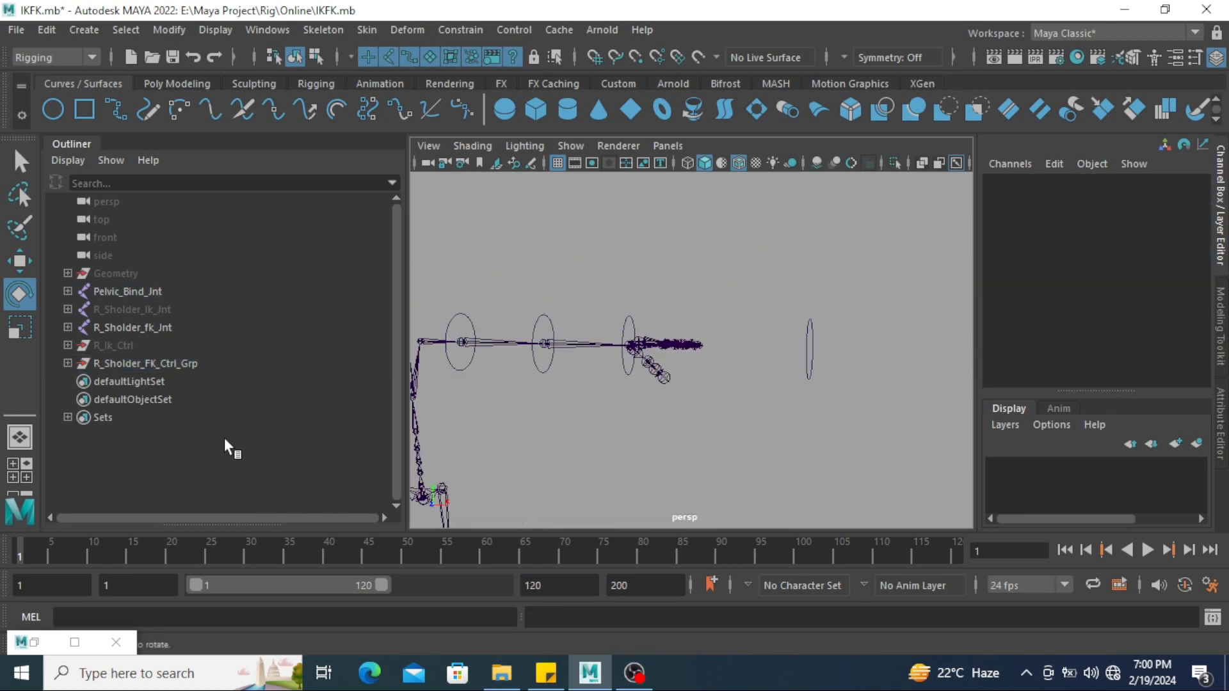
Hide R_Sholder_fk_Jnt and unhide the R_Ik_Ctrl group
{"action": "left_click", "coordinate": [163, 328]}
{"action": "key", "text": "h"}
{"action": "left_click", "coordinate": [160, 313]}
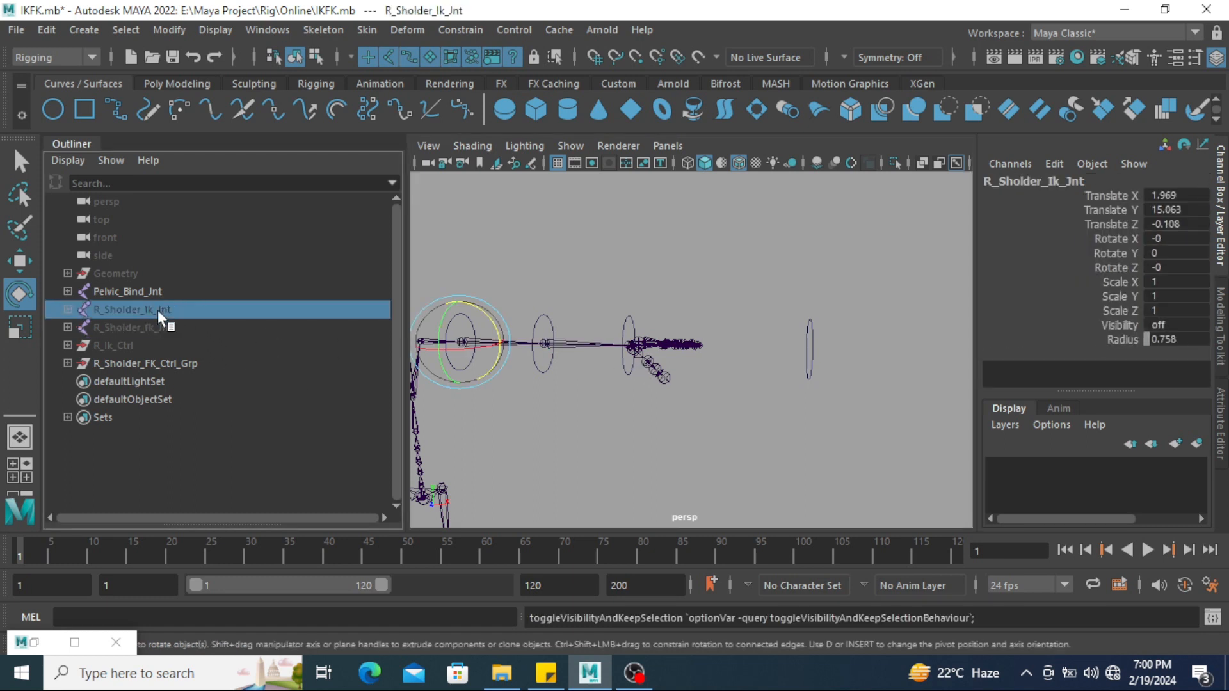
{"action": "left_click", "coordinate": [146, 349]}
{"action": "left_click", "coordinate": [861, 416]}
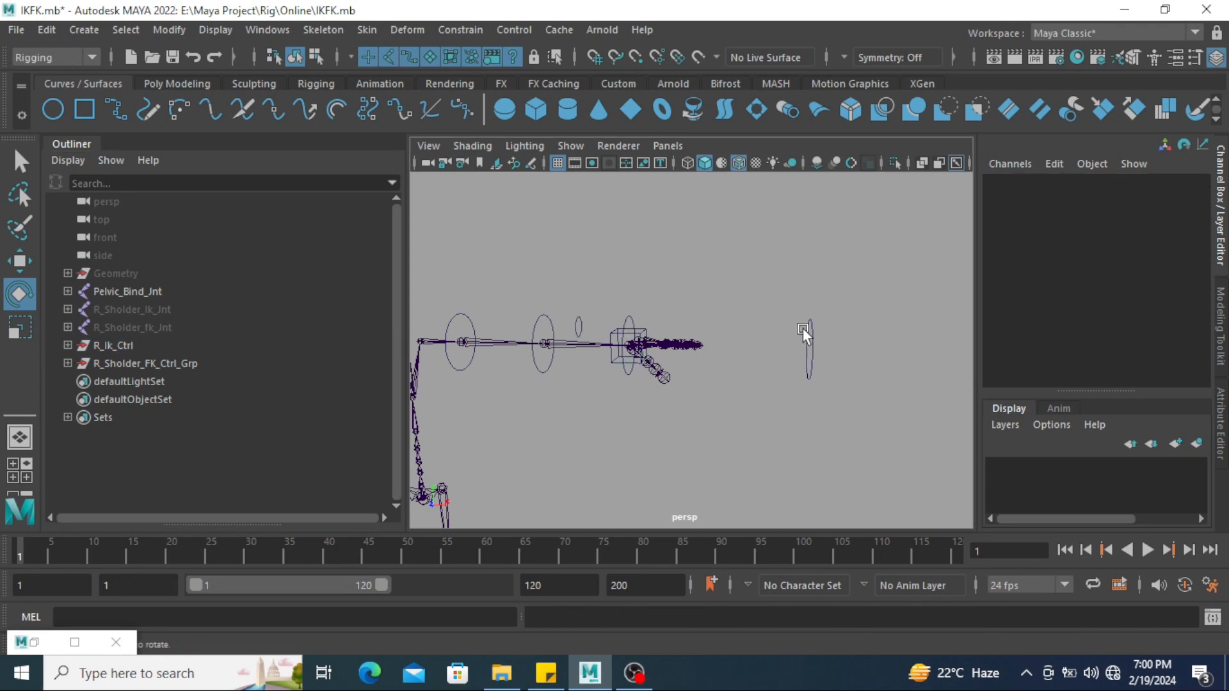
Move R_Wrist_Ctrl down and toward the body to test the IK arm, to about 1.3, -3.2, 1.5 in Translate X, Y, Z
{"action": "left_click", "coordinate": [808, 331]}
{"action": "left_click", "coordinate": [666, 257]}
{"action": "left_click", "coordinate": [633, 330]}
{"action": "key", "text": "w"}
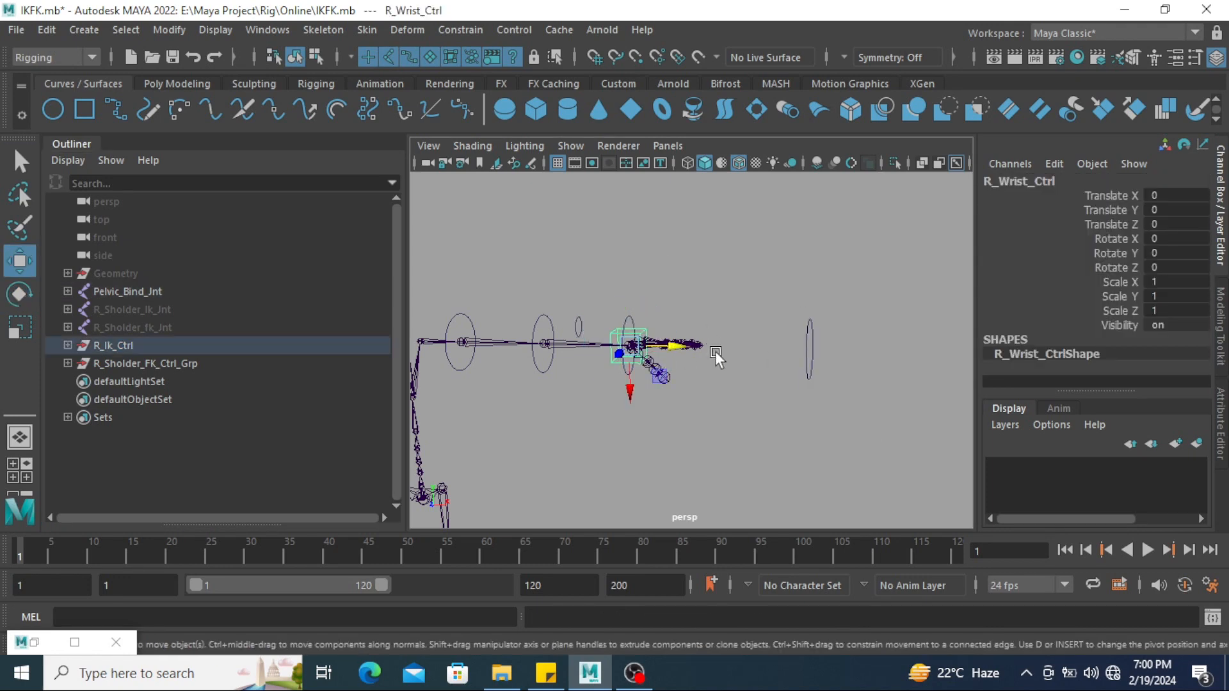
{"action": "middle_click_drag", "start_coordinate": [731, 351], "coordinate": [779, 346], "text": "alt"}
{"action": "left_click_drag", "start_coordinate": [778, 346], "coordinate": [592, 392], "text": "alt"}
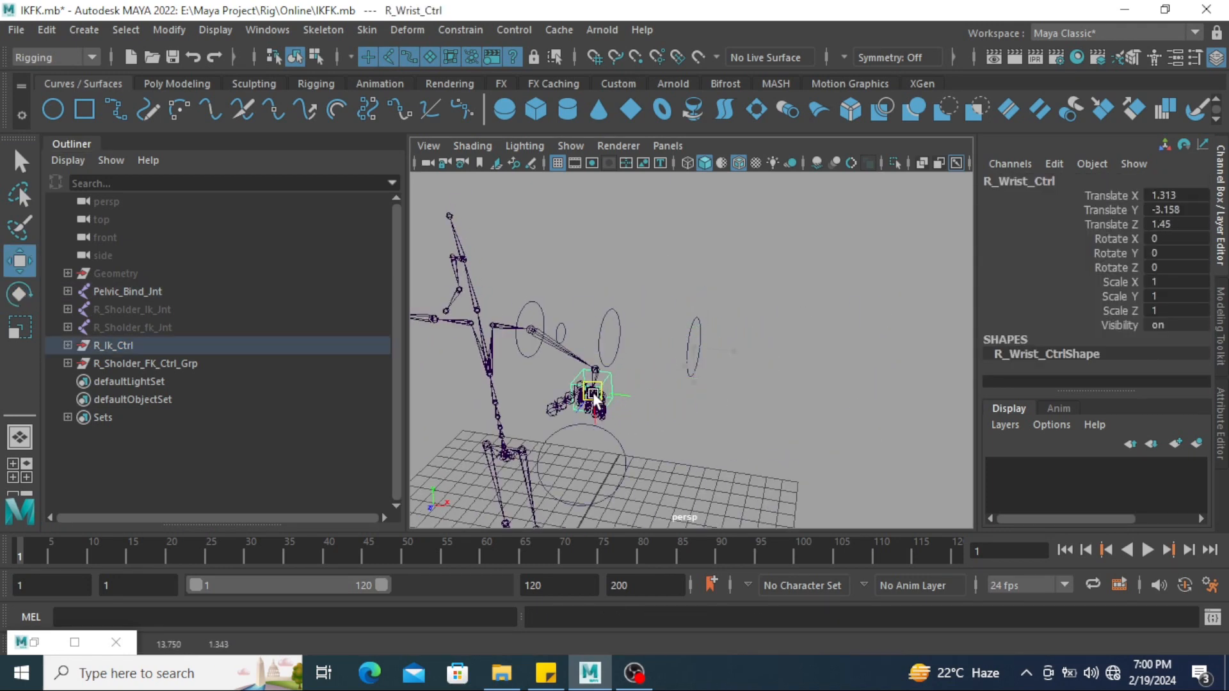
Set Translate X, Y and Z of R_Wrist_Ctrl to 0 and deselect it
{"action": "left_click", "coordinate": [1178, 196]}
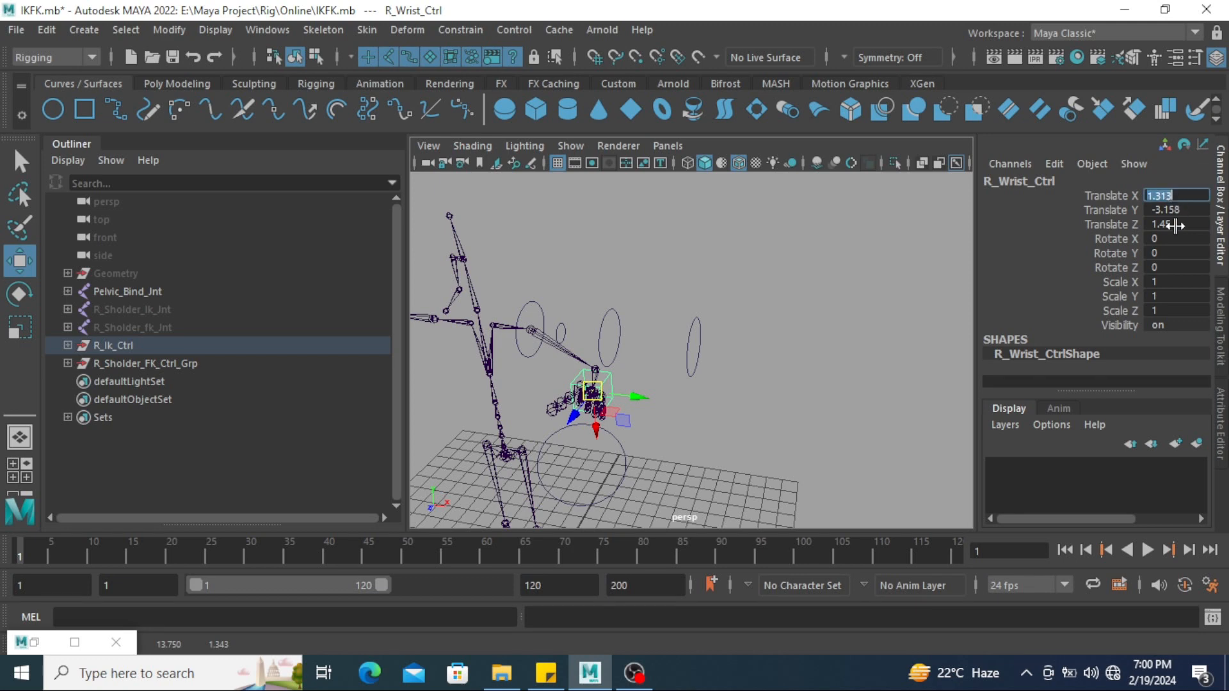
{"action": "left_click", "coordinate": [1175, 226], "text": "shift"}
{"action": "type", "text": "0"}
{"action": "key", "text": "Return"}
{"action": "left_click", "coordinate": [839, 295]}
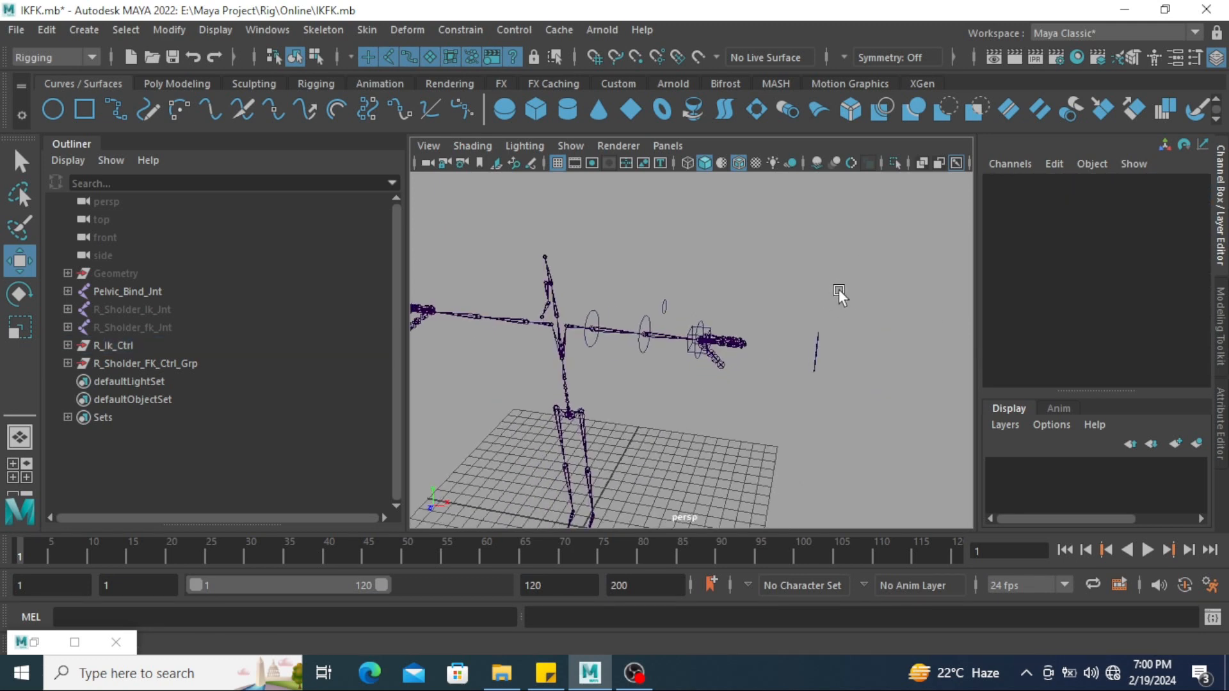
{"action": "left_click_drag", "start_coordinate": [839, 294], "coordinate": [792, 315], "text": "alt"}
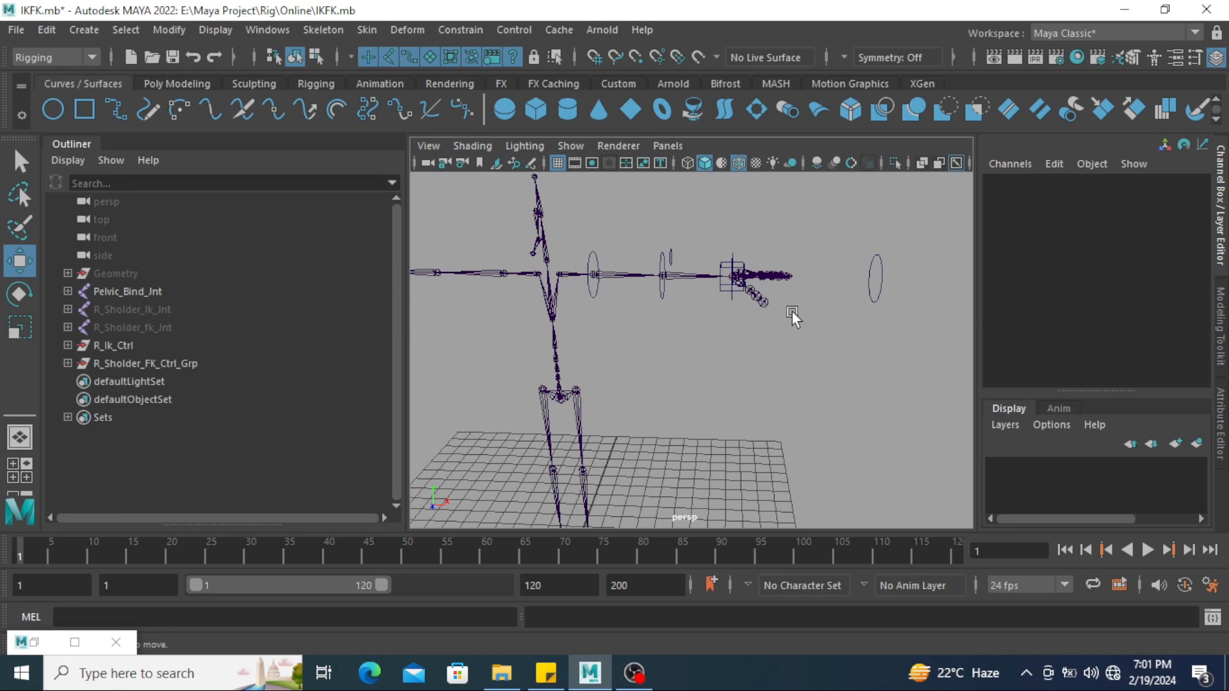
{"action": "left_click_drag", "start_coordinate": [881, 244], "coordinate": [890, 368]}
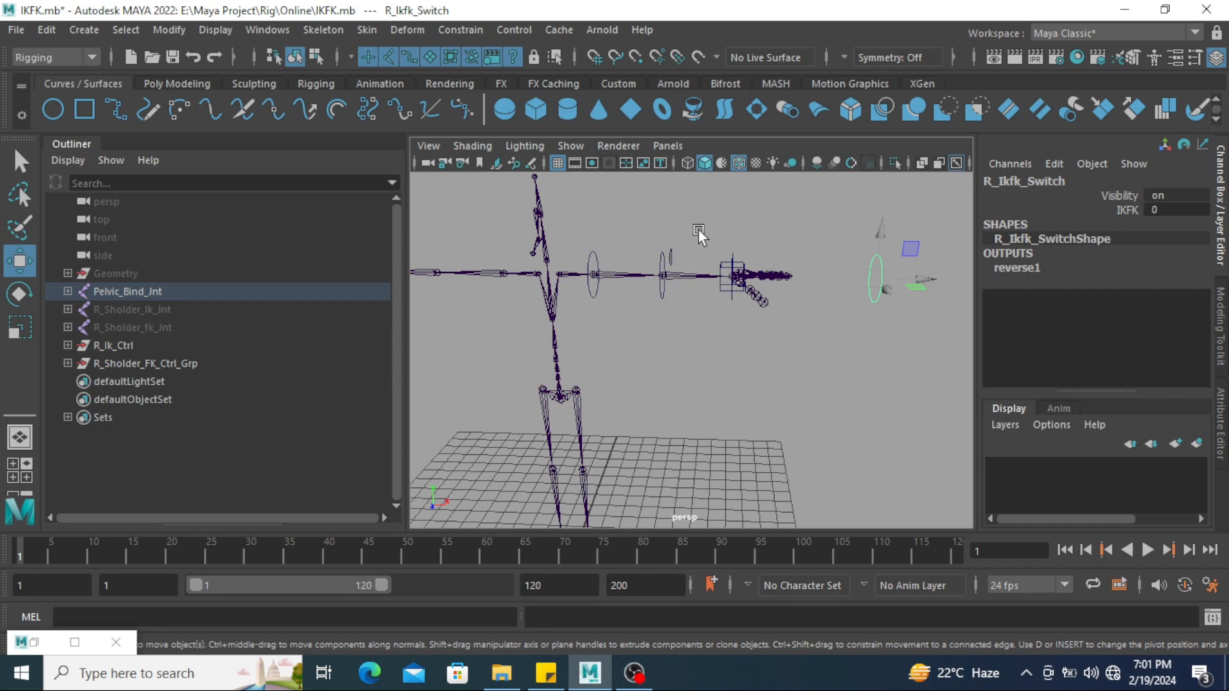
{"action": "left_click", "coordinate": [829, 351]}
{"action": "left_click", "coordinate": [590, 298]}
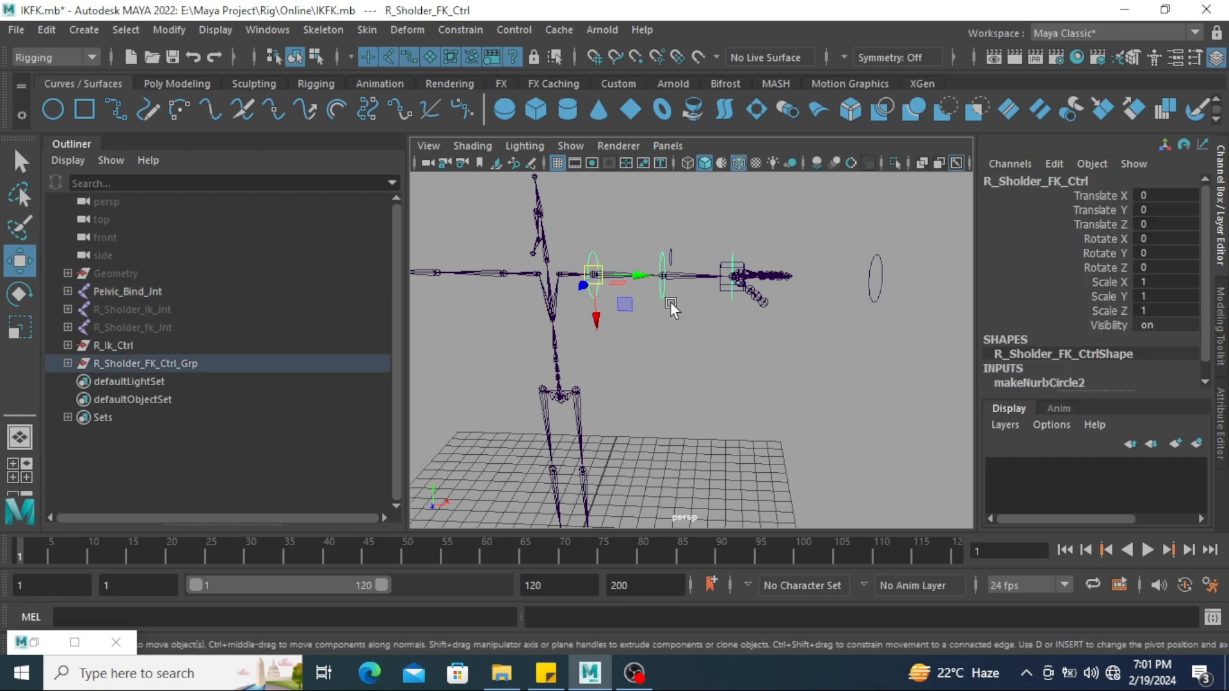
{"action": "left_click", "coordinate": [772, 383]}
{"action": "scroll", "coordinate": [768, 384], "scroll_direction": "up", "scroll_amount": 6}
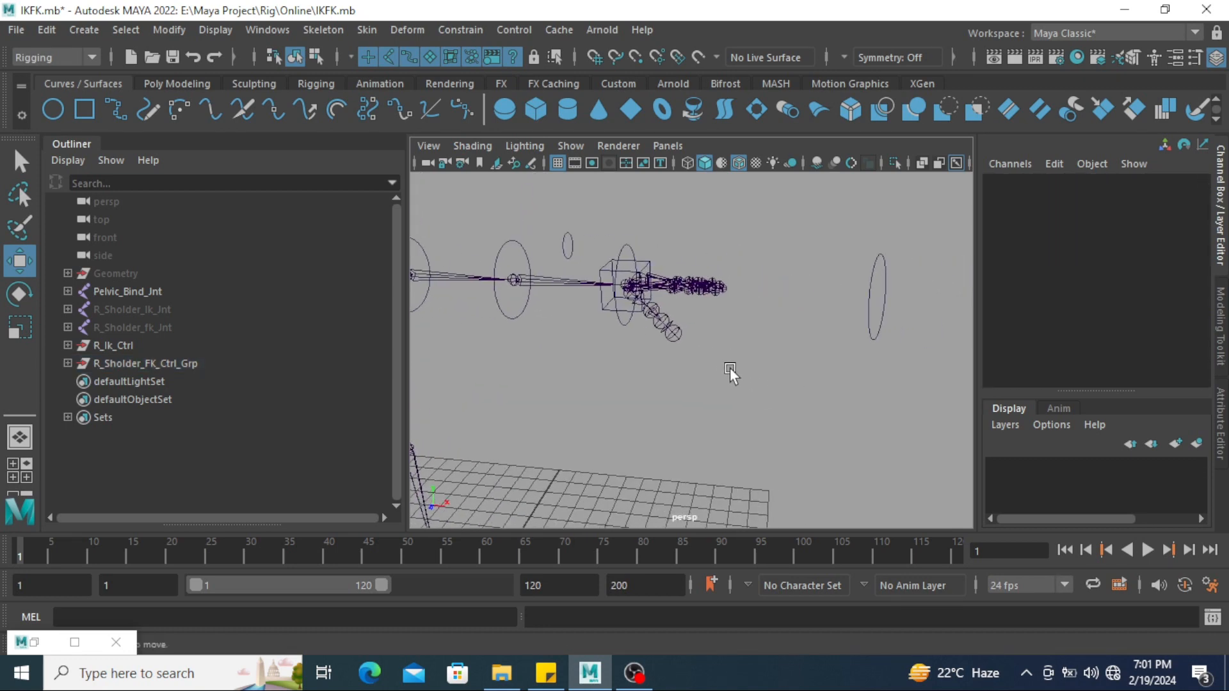
Select R_Ikfk_Switch, switch to the Animation menu set, and open the Set Driven Key options clear of the arm
{"action": "left_click_drag", "start_coordinate": [840, 221], "coordinate": [908, 430]}
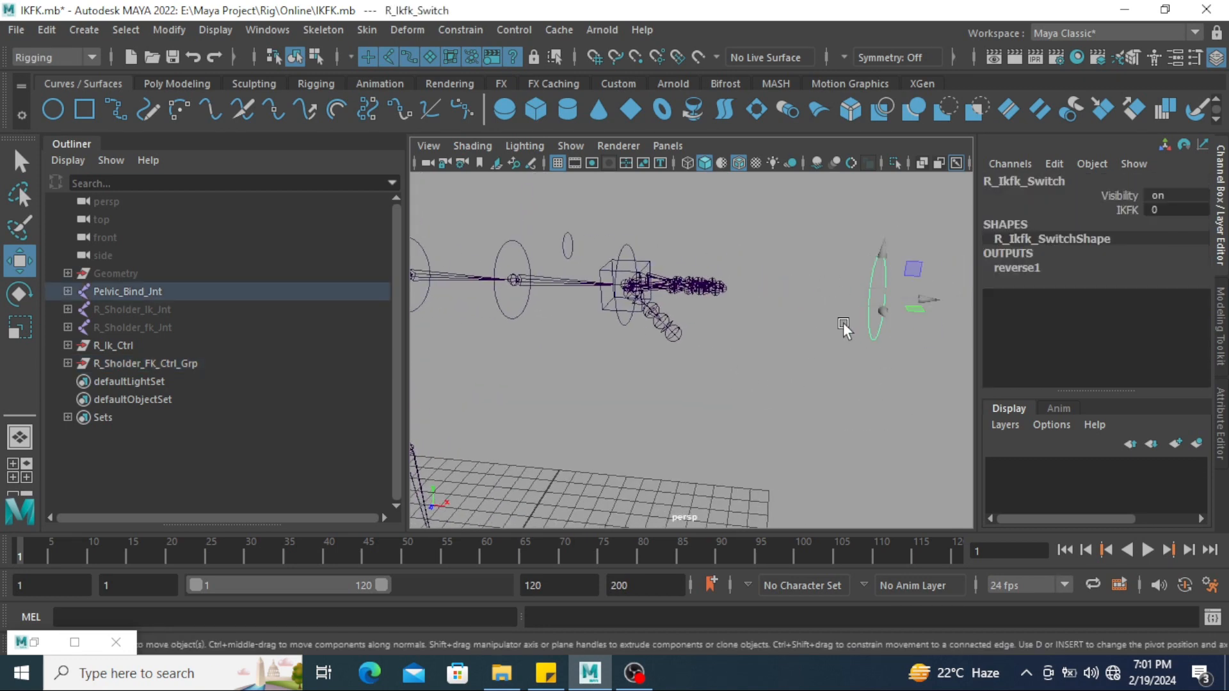
{"action": "left_click", "coordinate": [39, 57]}
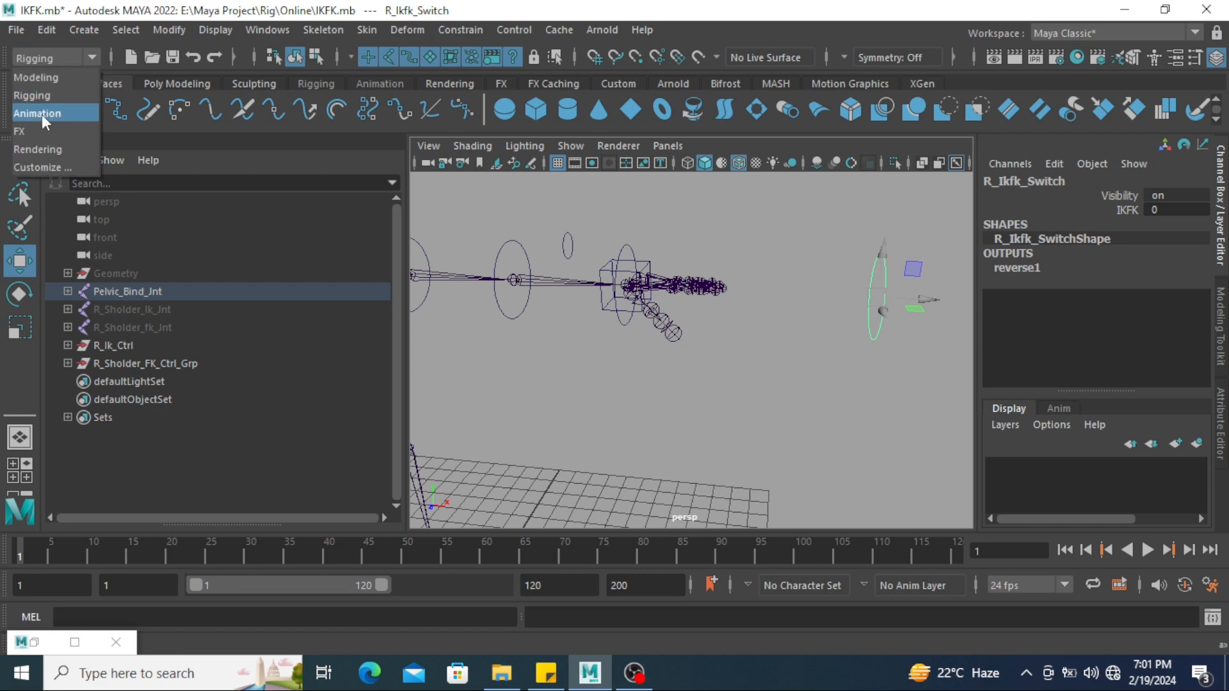
{"action": "left_click", "coordinate": [41, 115]}
{"action": "left_click", "coordinate": [311, 30]}
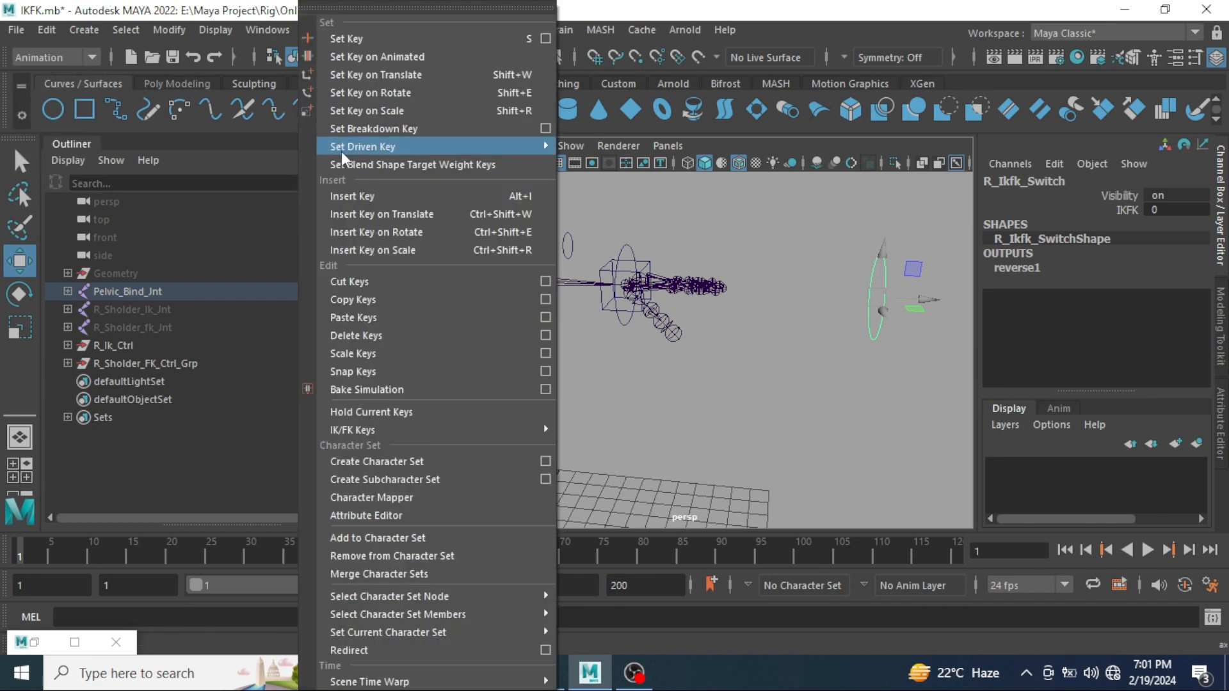
{"action": "mouse_move", "coordinate": [410, 146]}
{"action": "left_click", "coordinate": [584, 146]}
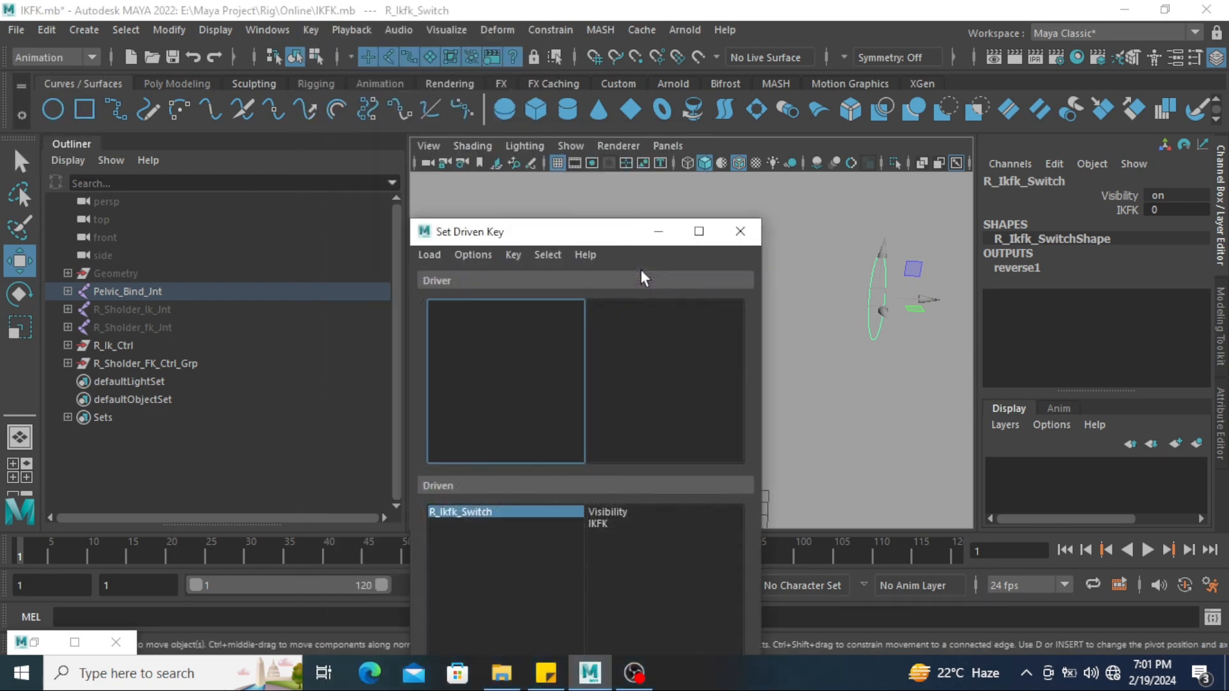
{"action": "left_click_drag", "start_coordinate": [553, 231], "coordinate": [313, 64]}
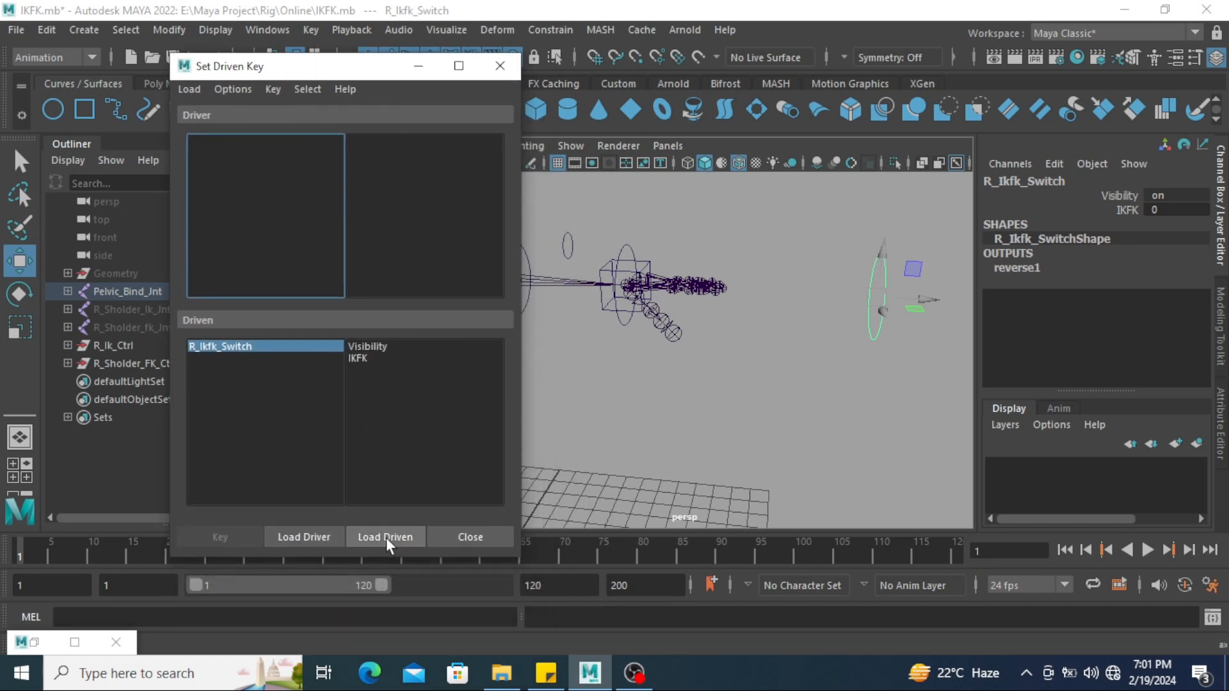
Load R_Ikfk_Switch as the driver for the set driven key
{"action": "left_click", "coordinate": [844, 415]}
{"action": "left_click_drag", "start_coordinate": [865, 276], "coordinate": [916, 402]}
{"action": "scroll", "coordinate": [916, 402], "scroll_direction": "down", "scroll_amount": 3}
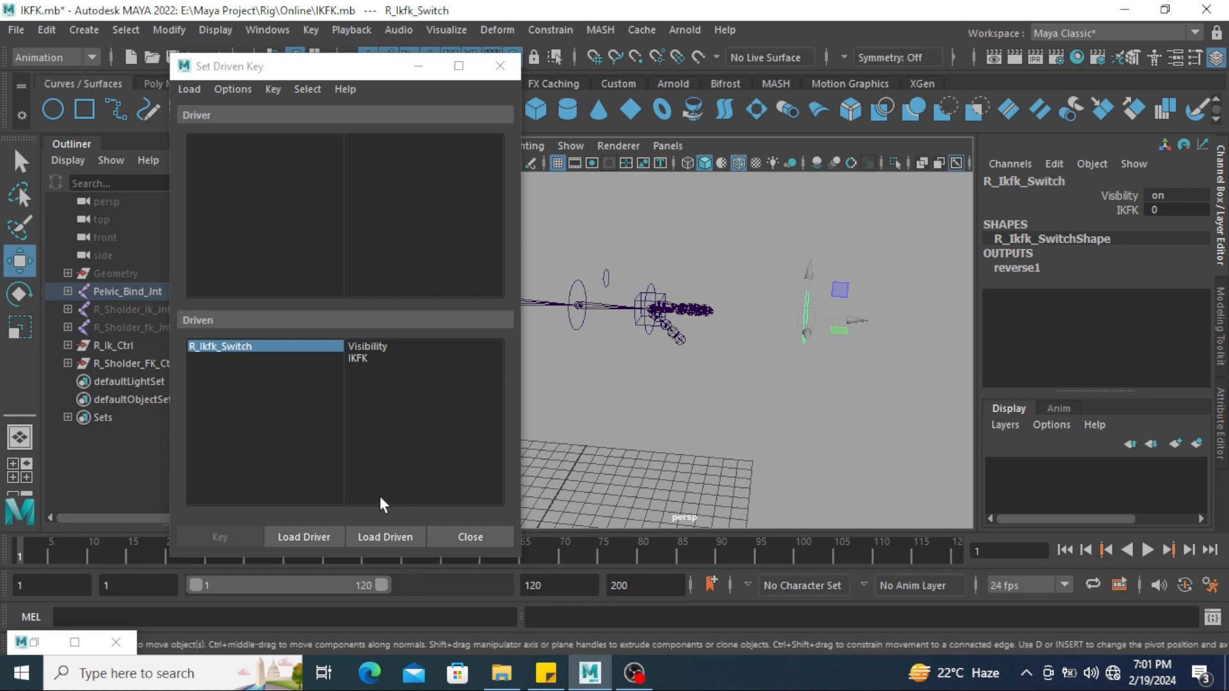
{"action": "left_click_drag", "start_coordinate": [667, 420], "coordinate": [818, 357], "text": "alt"}
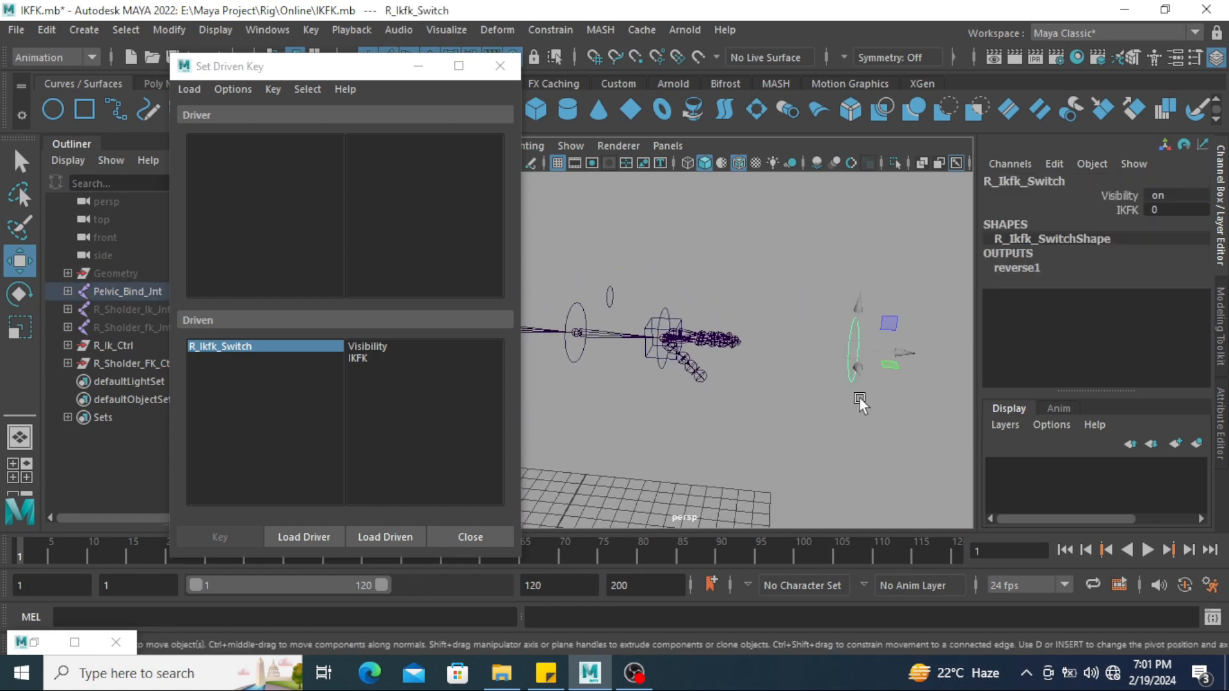
{"action": "left_click", "coordinate": [304, 538]}
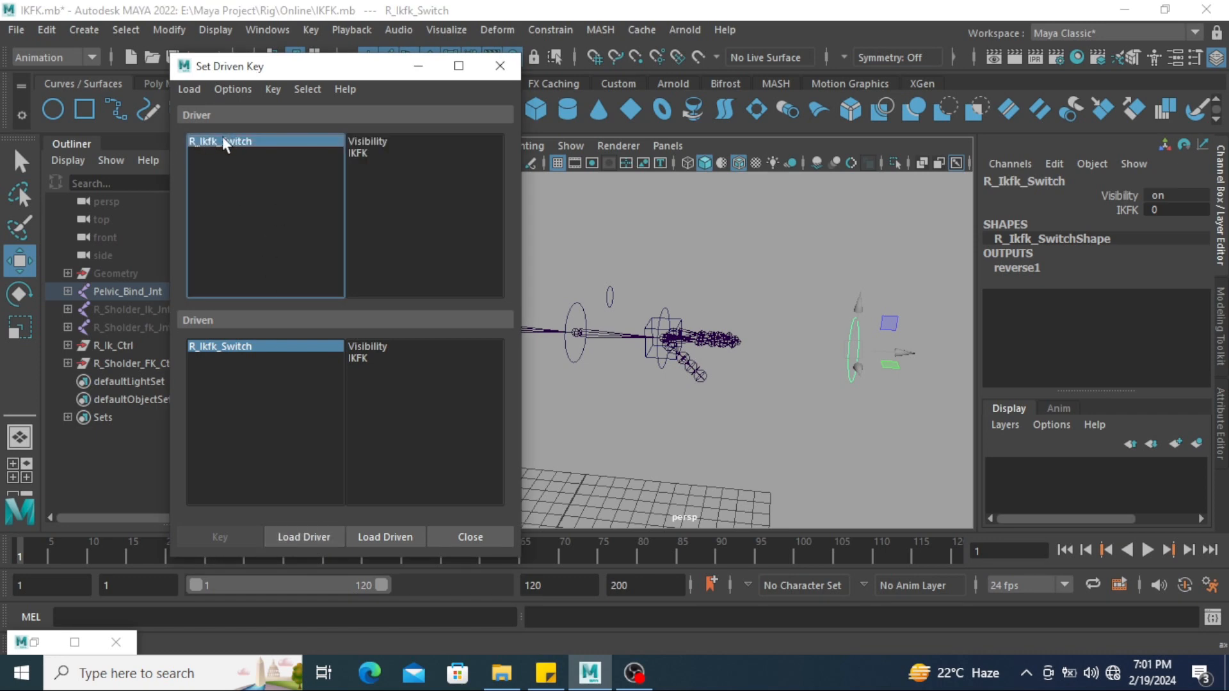
Load the IK controls R_Wrist_Ctrl and R_Elbow_Ctrl as the driven objects
{"action": "left_click_drag", "start_coordinate": [813, 395], "coordinate": [777, 374], "text": "alt"}
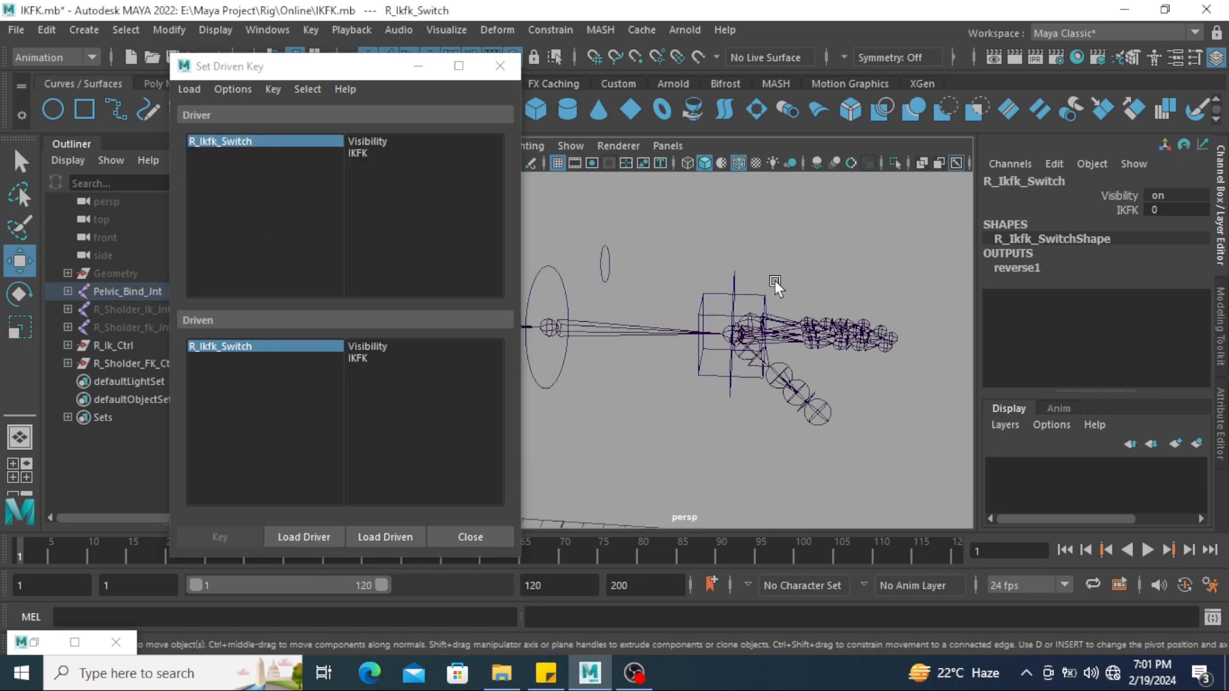
{"action": "left_click", "coordinate": [768, 294]}
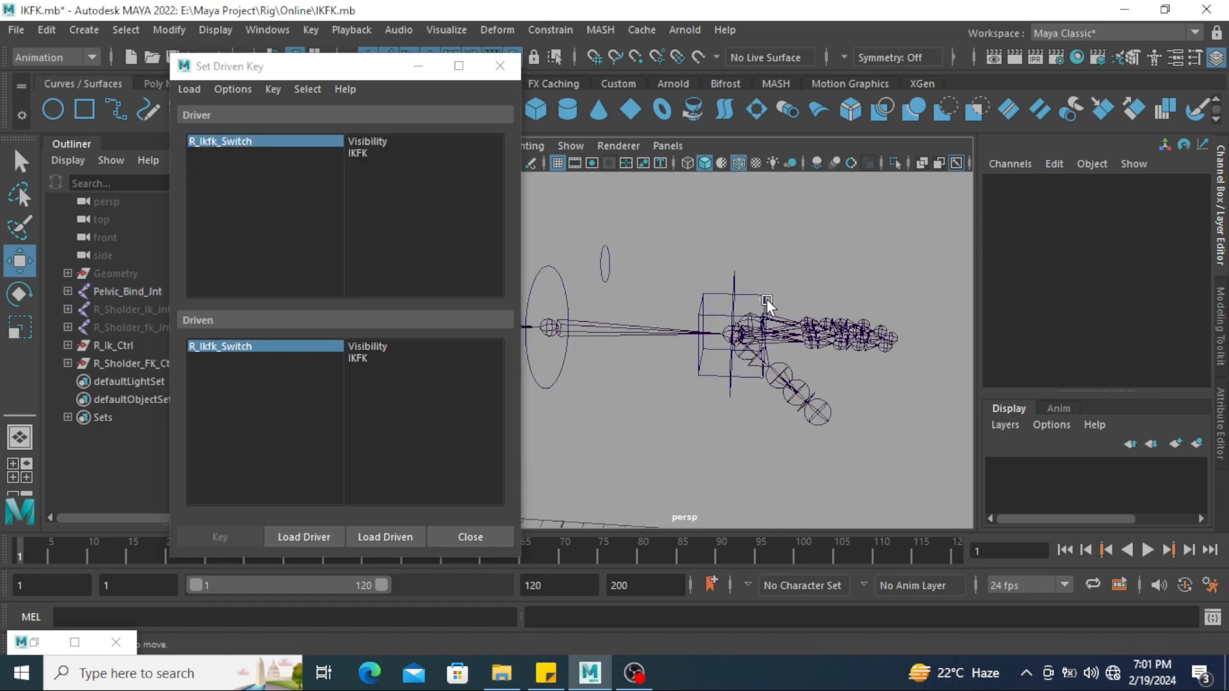
{"action": "left_click", "coordinate": [766, 299]}
{"action": "key", "text": "q"}
{"action": "left_click", "coordinate": [612, 258]}
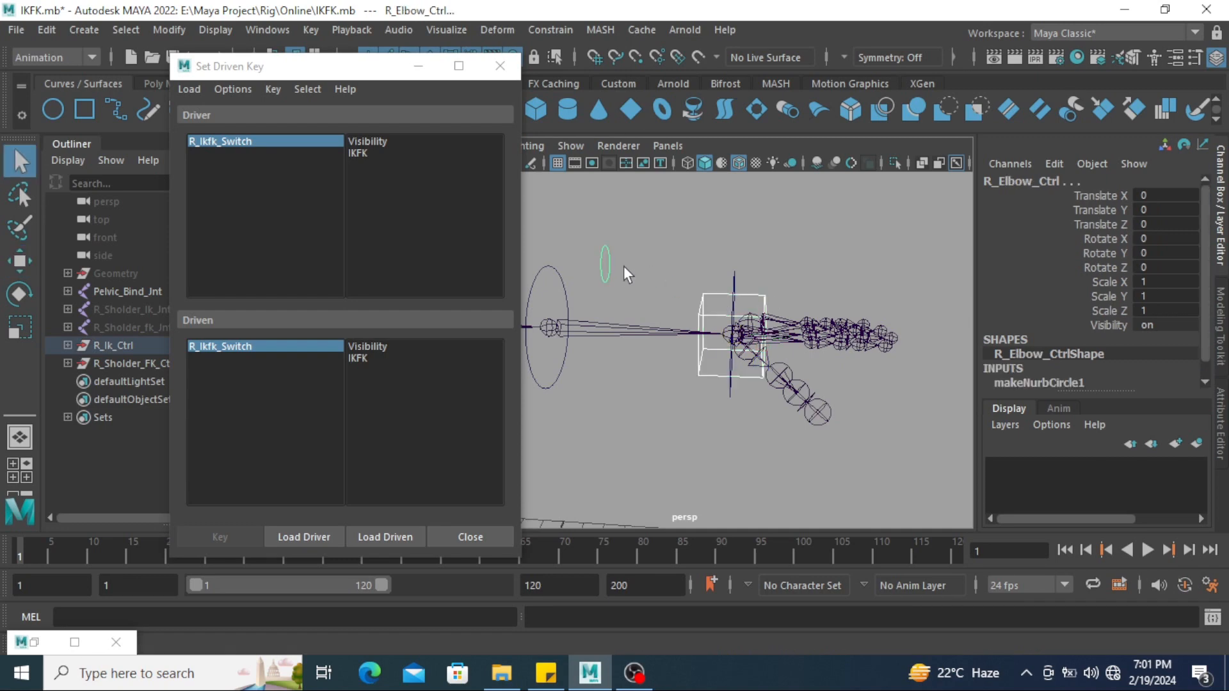
{"action": "left_click", "coordinate": [392, 539]}
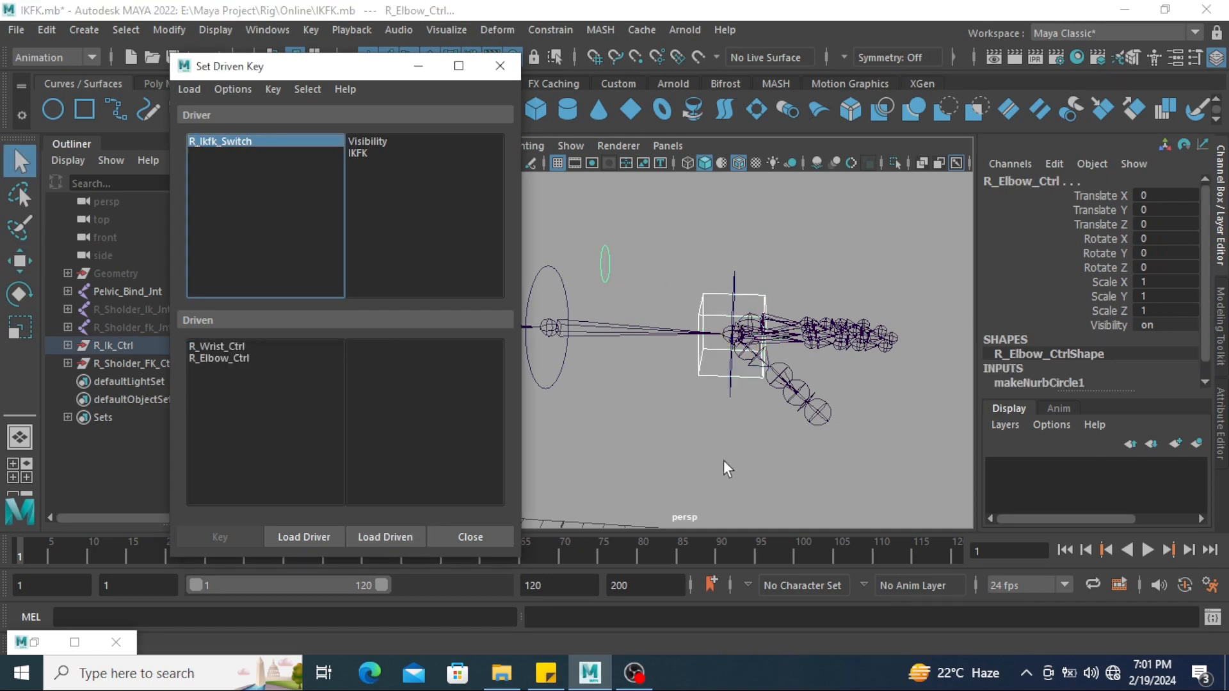
Key the Visibility of R_Wrist_Ctrl and R_Elbow_Ctrl as on, driven by R_Ikfk_Switch's IKFK at 0
{"action": "left_click", "coordinate": [725, 456]}
{"action": "left_click_drag", "start_coordinate": [718, 448], "coordinate": [782, 401], "text": "alt"}
{"action": "left_click", "coordinate": [296, 142]}
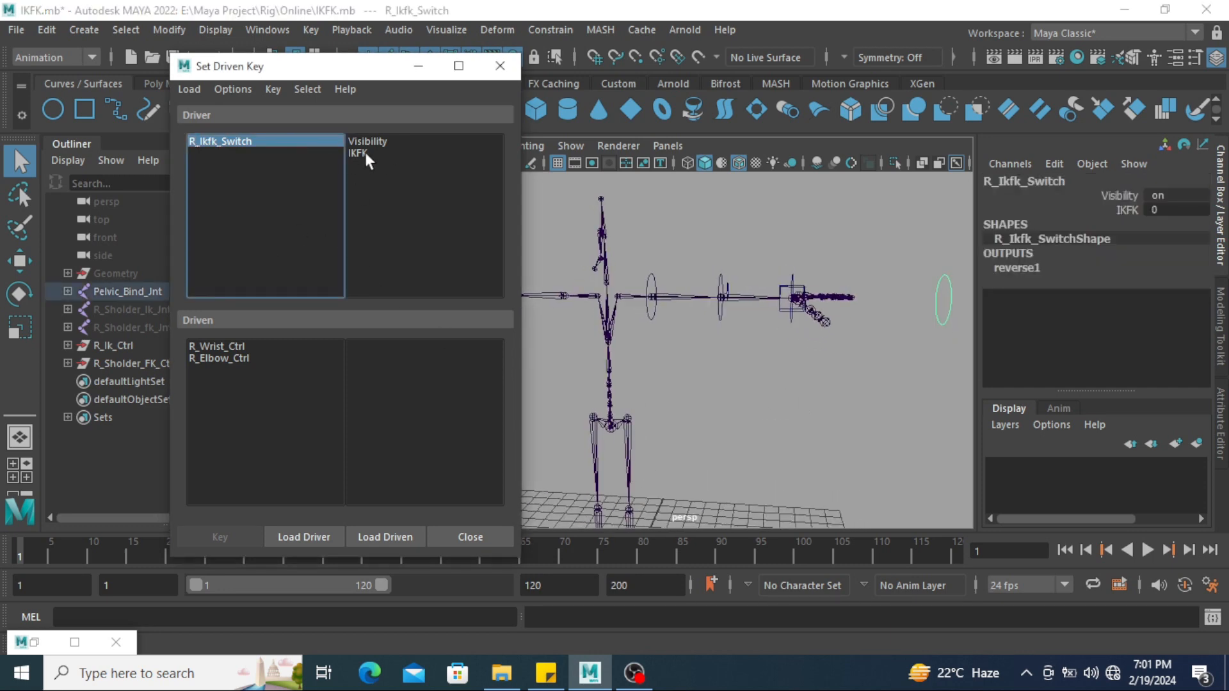
{"action": "left_click", "coordinate": [358, 153]}
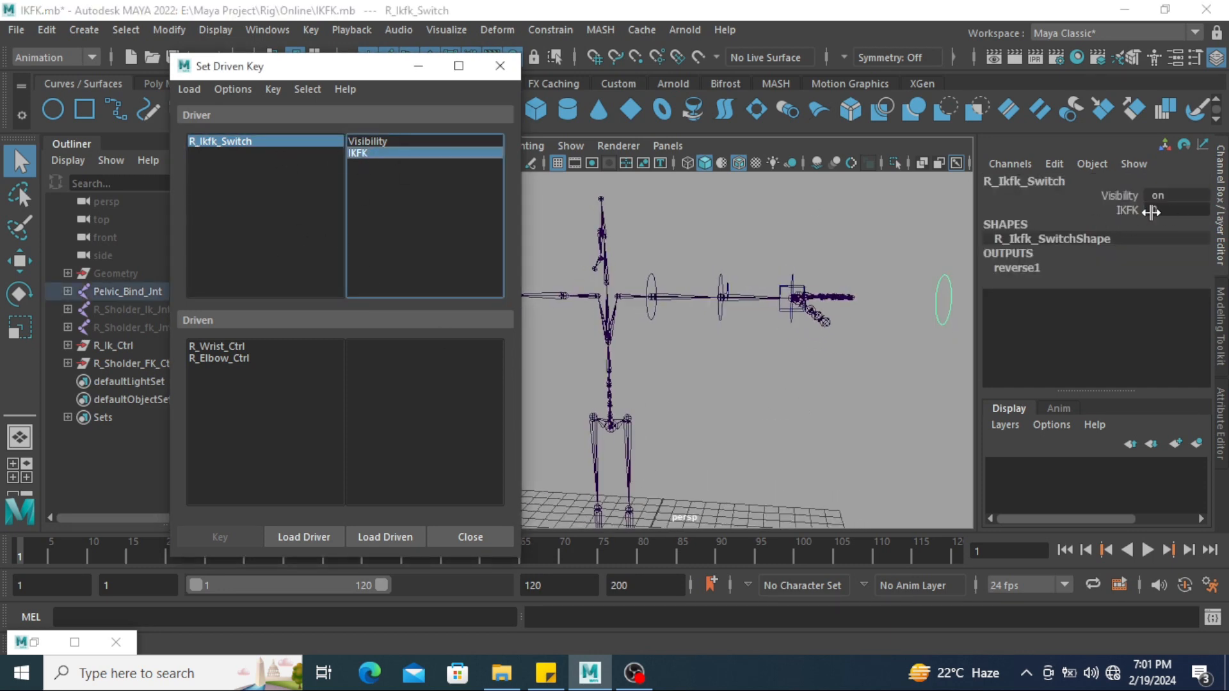
{"action": "left_click", "coordinate": [215, 347]}
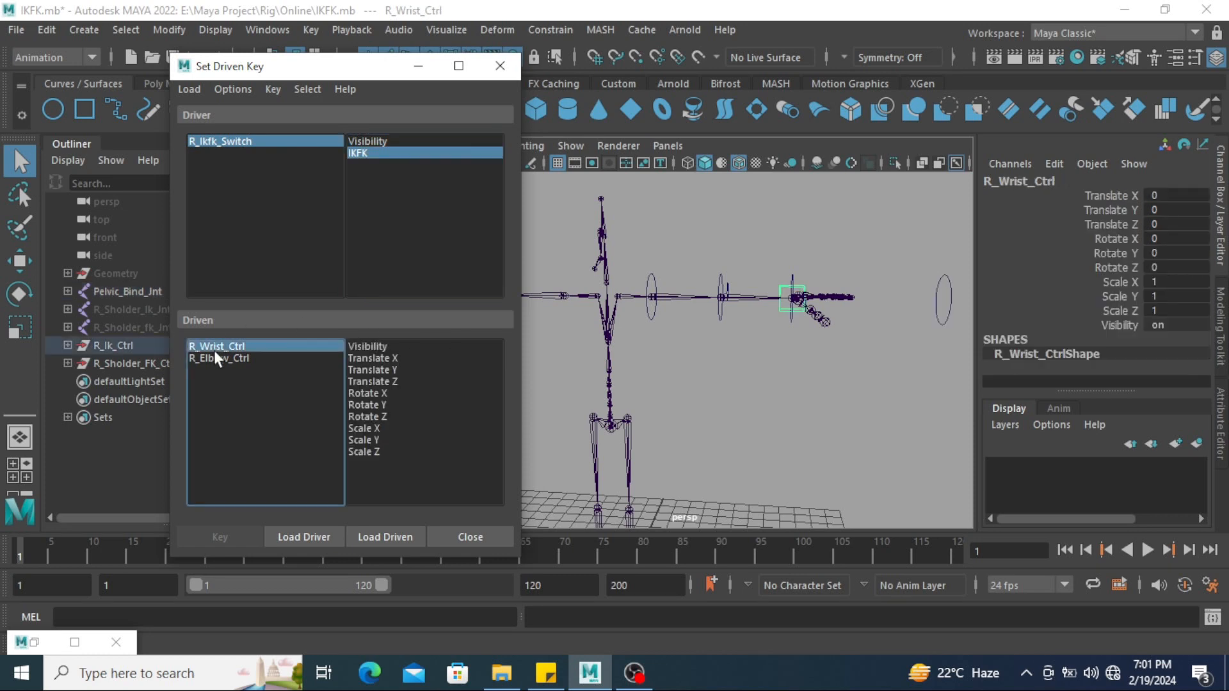
{"action": "left_click", "coordinate": [213, 361], "text": "shift"}
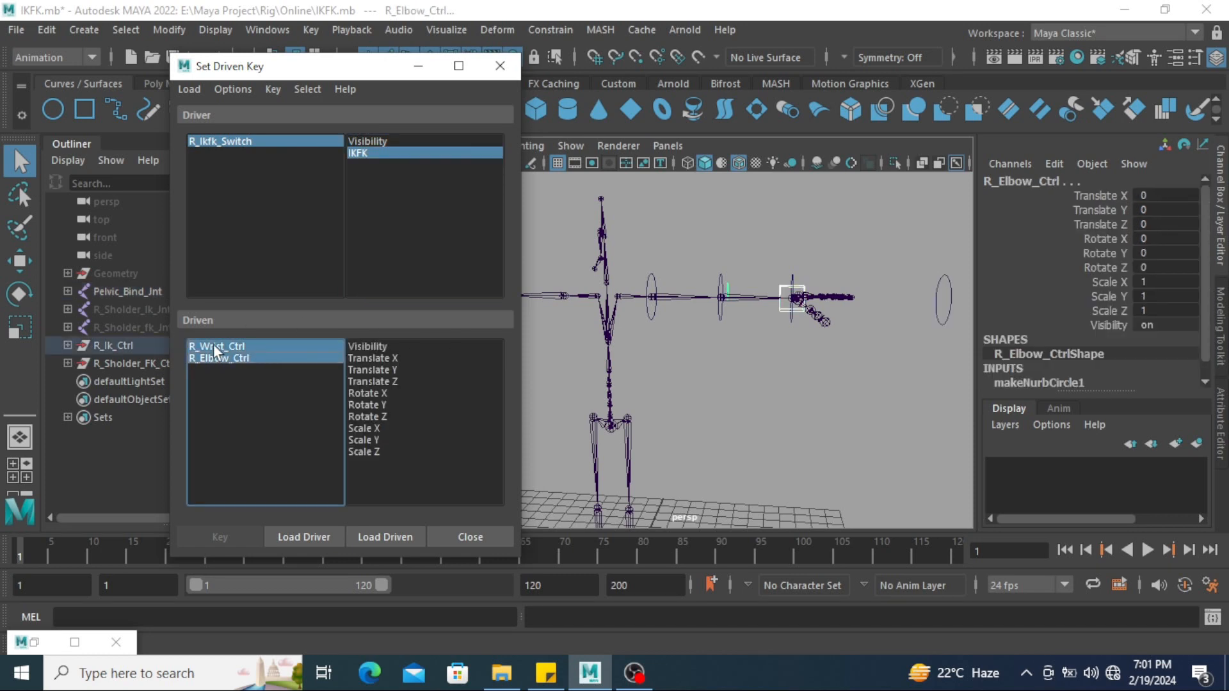
{"action": "left_click", "coordinate": [368, 346]}
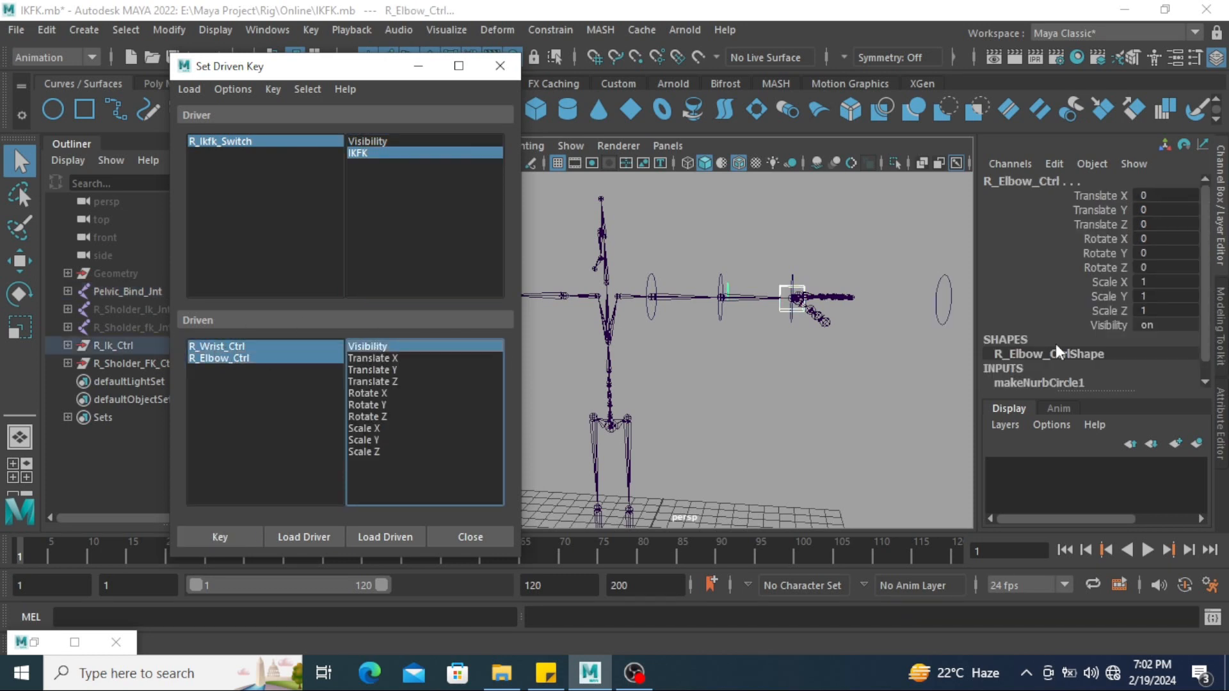
{"action": "left_click", "coordinate": [232, 538]}
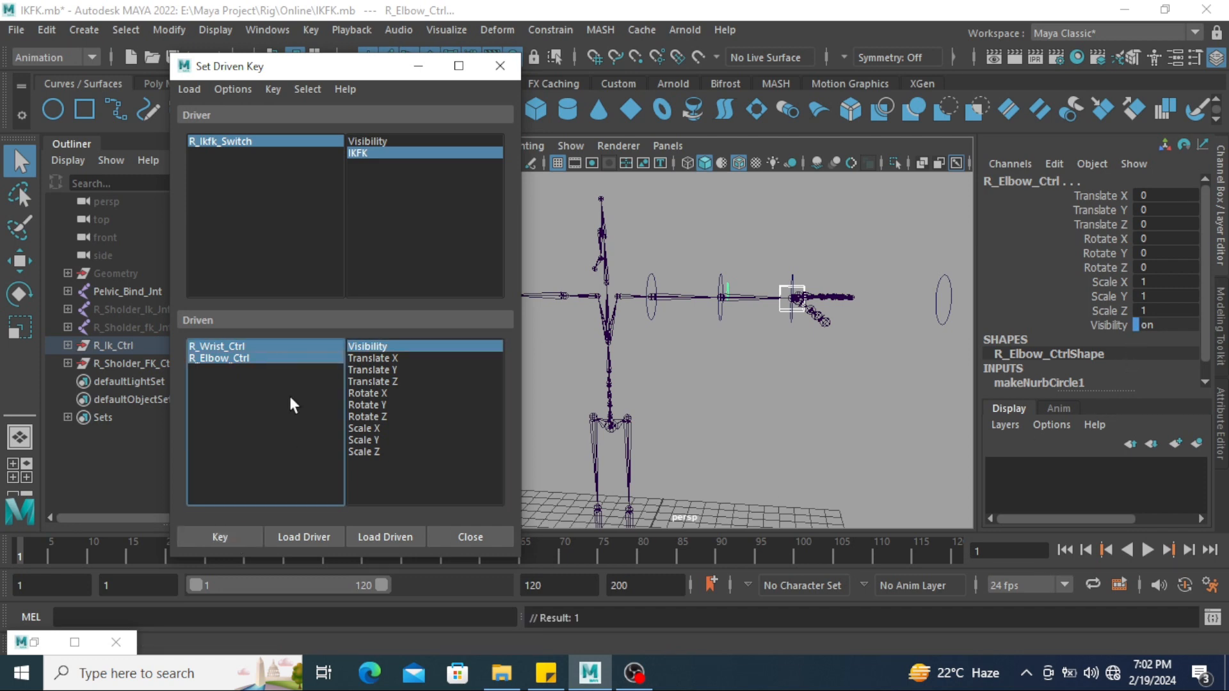
Set the IKFK attribute of the R_Ikfk_Switch driver to 1
{"action": "left_click", "coordinate": [278, 143]}
{"action": "left_click", "coordinate": [424, 153]}
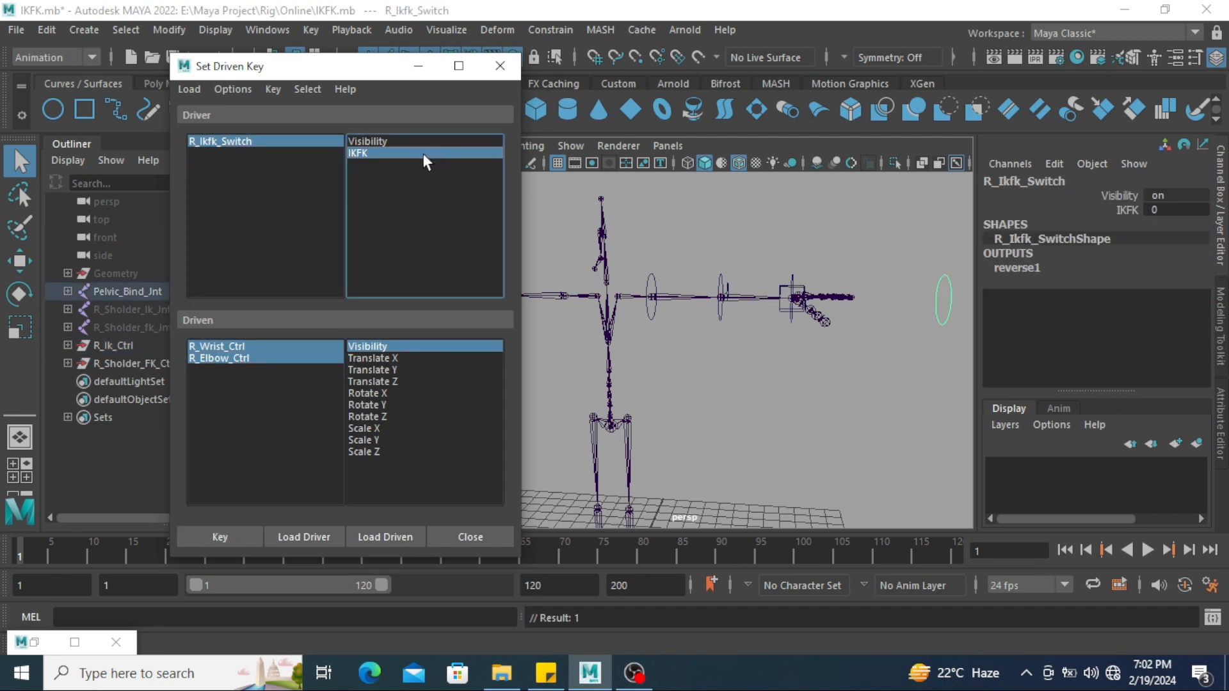
{"action": "left_click", "coordinate": [1180, 210]}
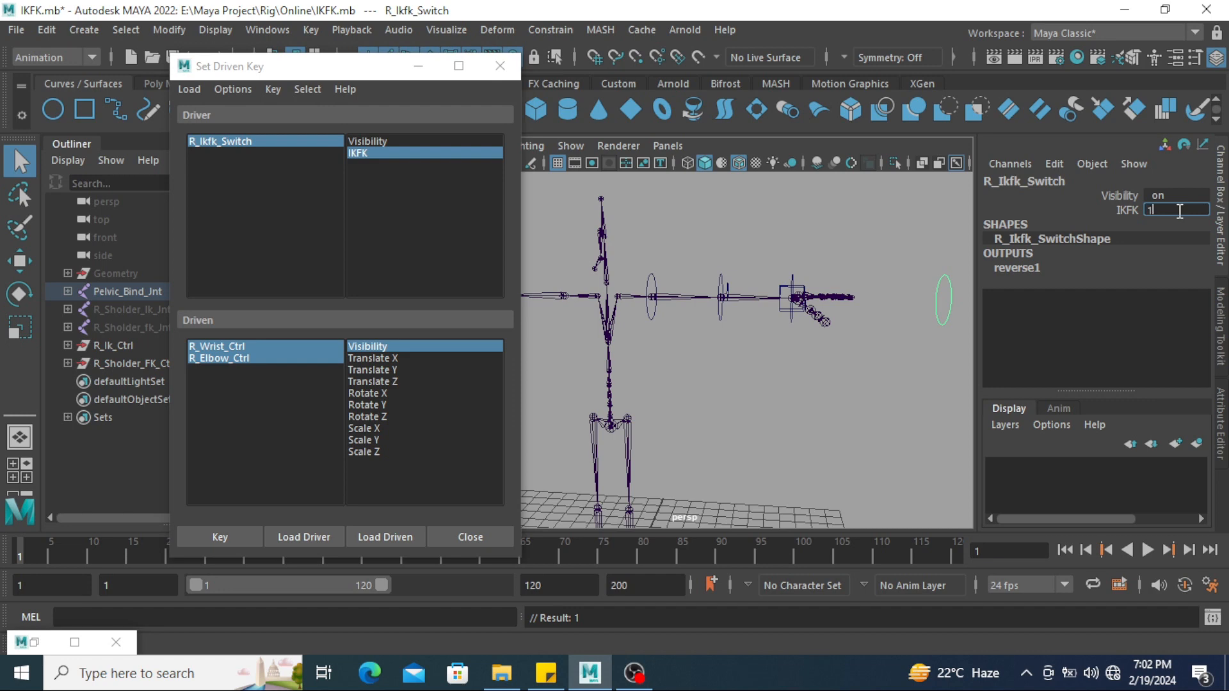
{"action": "type", "text": "1"}
{"action": "key", "text": "Return"}
Turn Visibility off for R_Wrist_Ctrl and R_Elbow_Ctrl and set a driven key for it at IKFK 1
{"action": "left_click", "coordinate": [229, 412]}
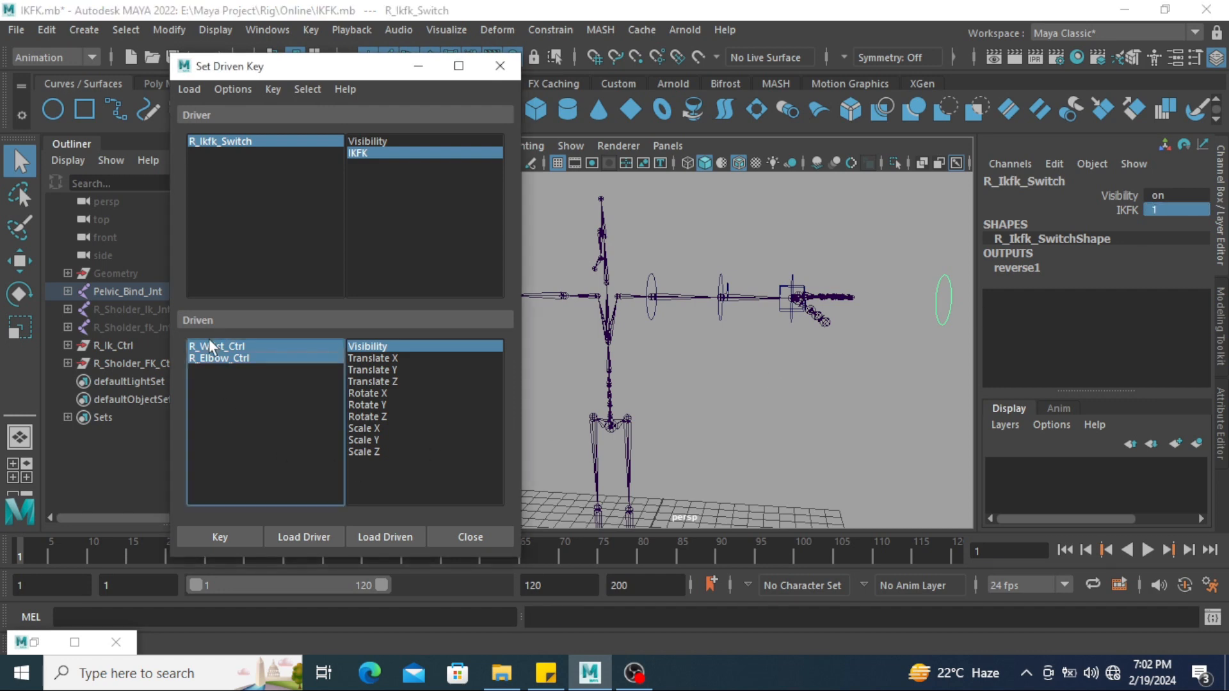
{"action": "left_click", "coordinate": [211, 345]}
{"action": "left_click", "coordinate": [213, 361], "text": "shift"}
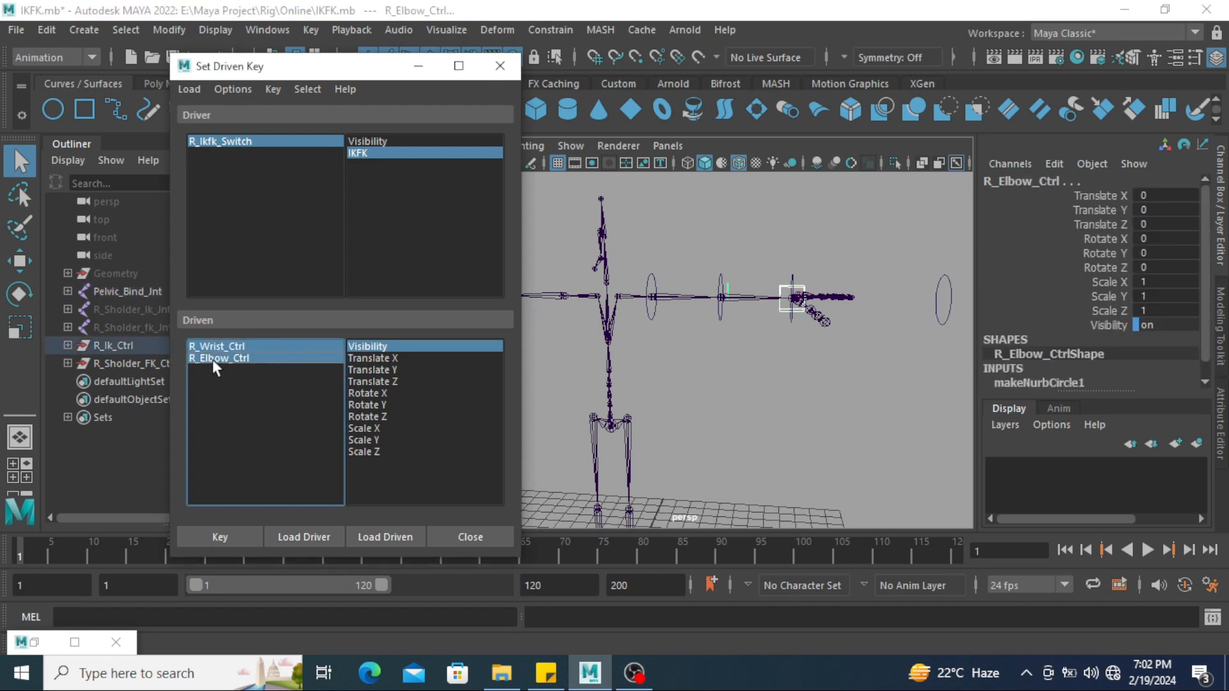
{"action": "left_click", "coordinate": [368, 348], "text": "ctrl"}
{"action": "left_click", "coordinate": [441, 347]}
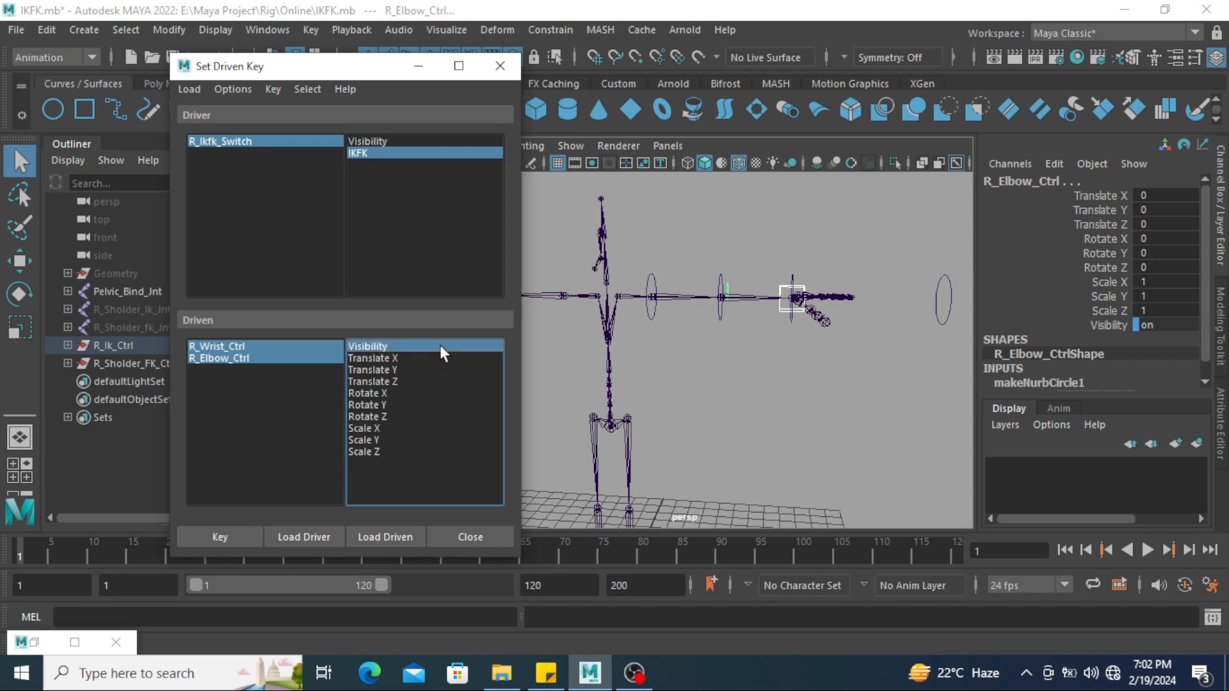
{"action": "type", "text": "off"}
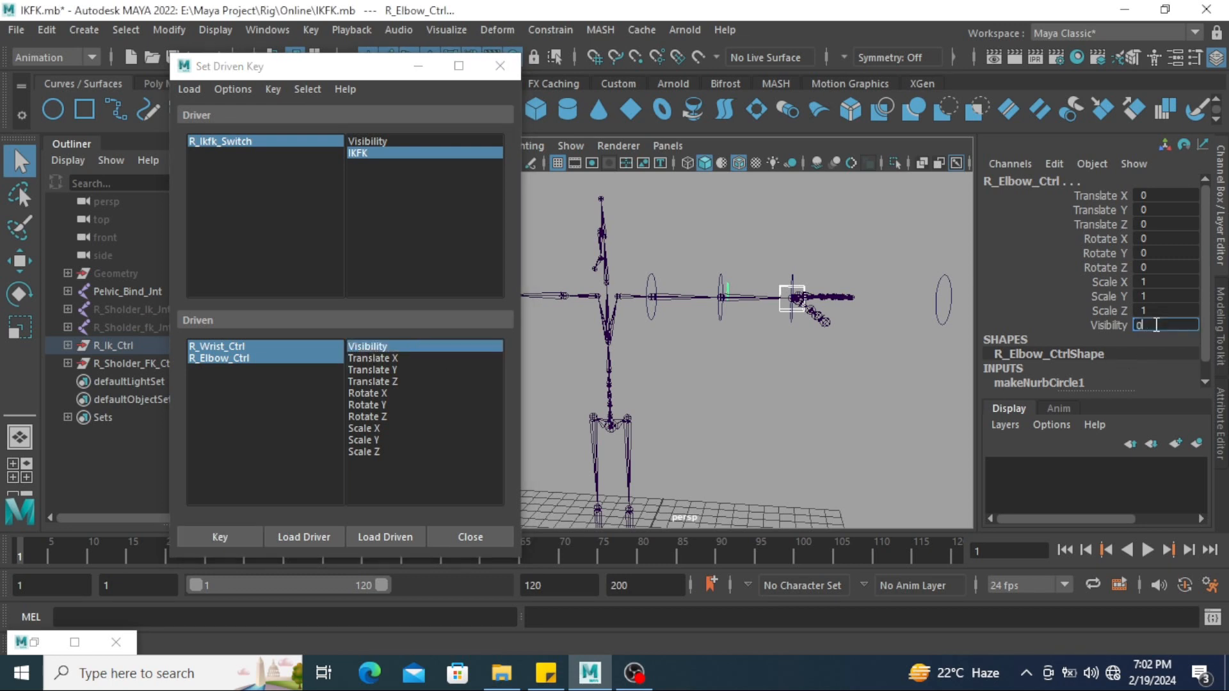
{"action": "key", "text": "Return"}
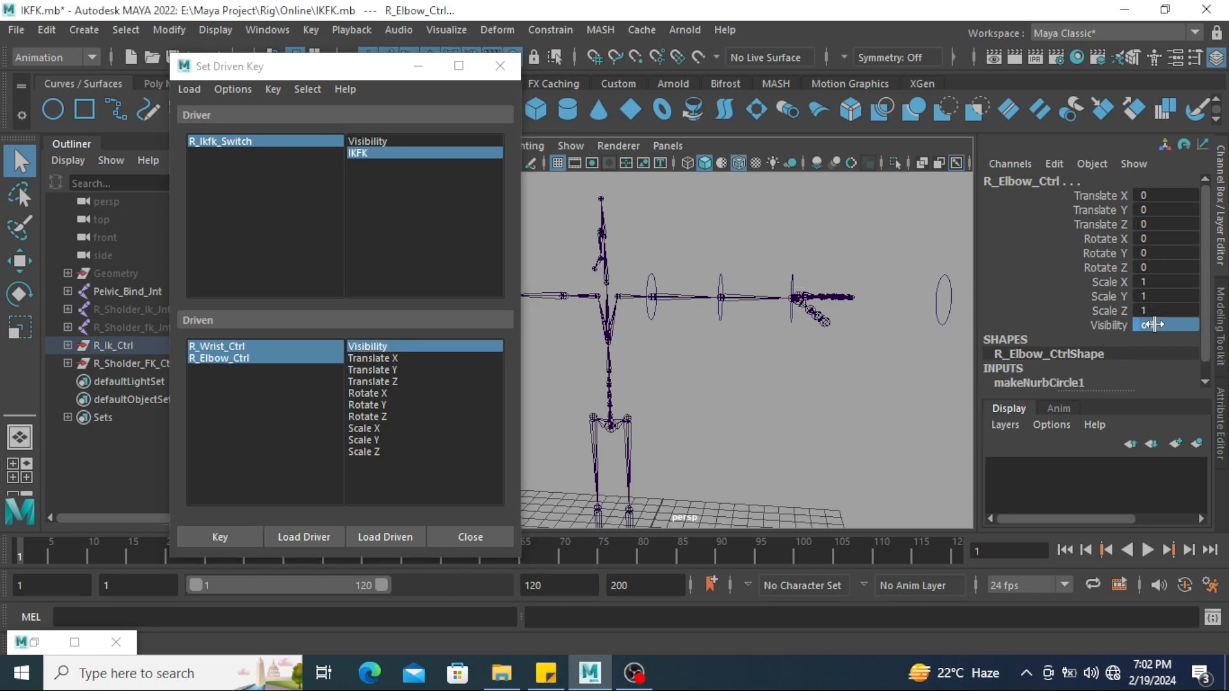
{"action": "left_click", "coordinate": [234, 535]}
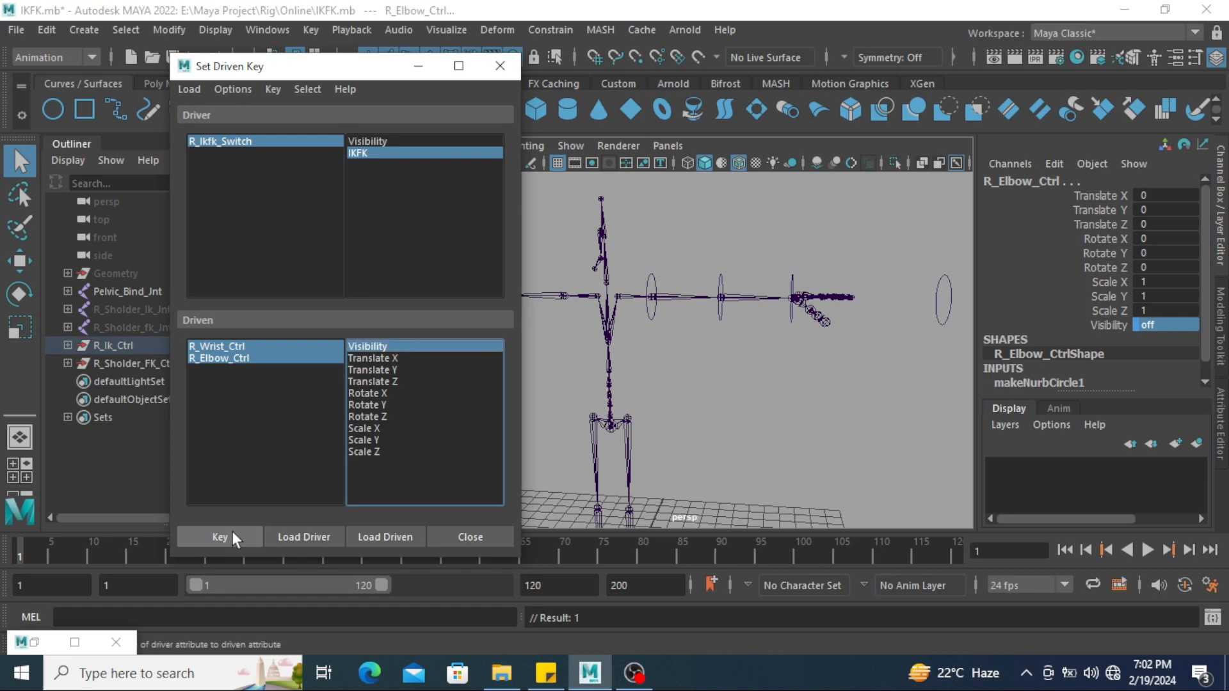
Load R_Sholder_FK_Ctrl, R_Elbow_FK_Ctrl and R_Wrist_FK_Ctrl as the driven objects in place of the IK controls
{"action": "left_click", "coordinate": [266, 142]}
{"action": "left_click", "coordinate": [852, 420]}
{"action": "left_click_drag", "start_coordinate": [851, 420], "coordinate": [934, 378], "text": "alt"}
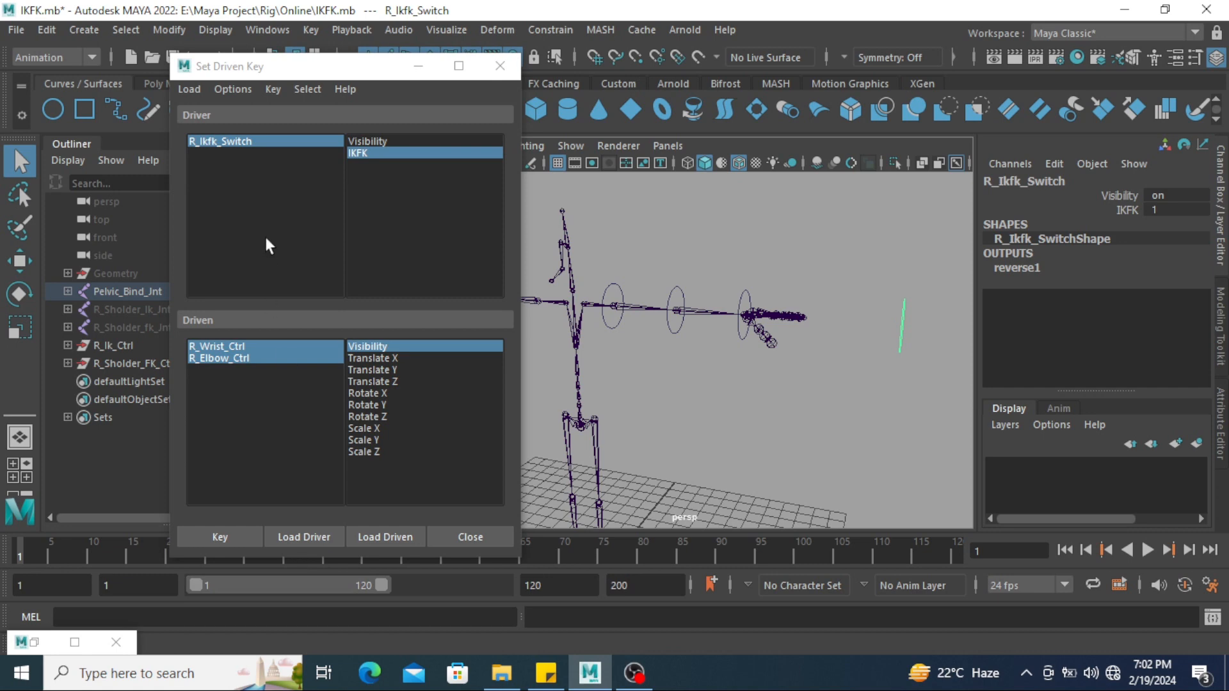
{"action": "left_click", "coordinate": [772, 430]}
{"action": "right_click_drag", "start_coordinate": [690, 368], "coordinate": [699, 415], "text": "alt"}
{"action": "left_click_drag", "start_coordinate": [617, 306], "coordinate": [594, 330]}
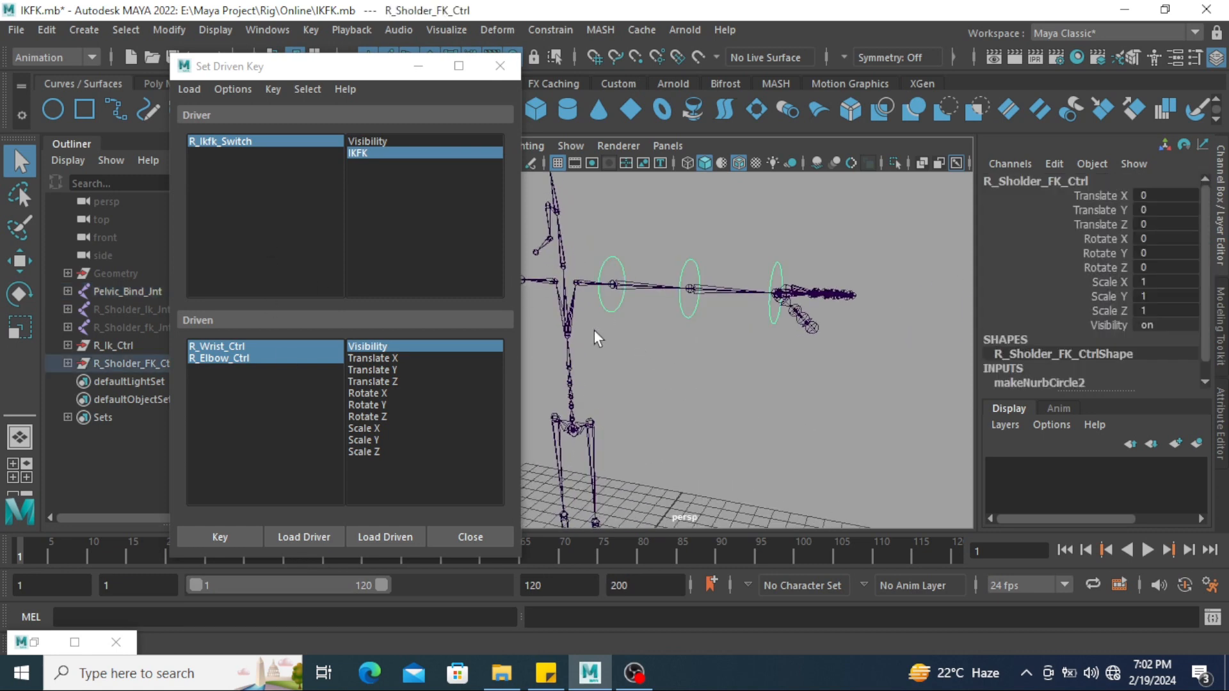
{"action": "left_click", "coordinate": [643, 322]}
{"action": "left_click", "coordinate": [616, 314]}
{"action": "left_click", "coordinate": [686, 310], "text": "shift"}
{"action": "left_click", "coordinate": [776, 321], "text": "shift"}
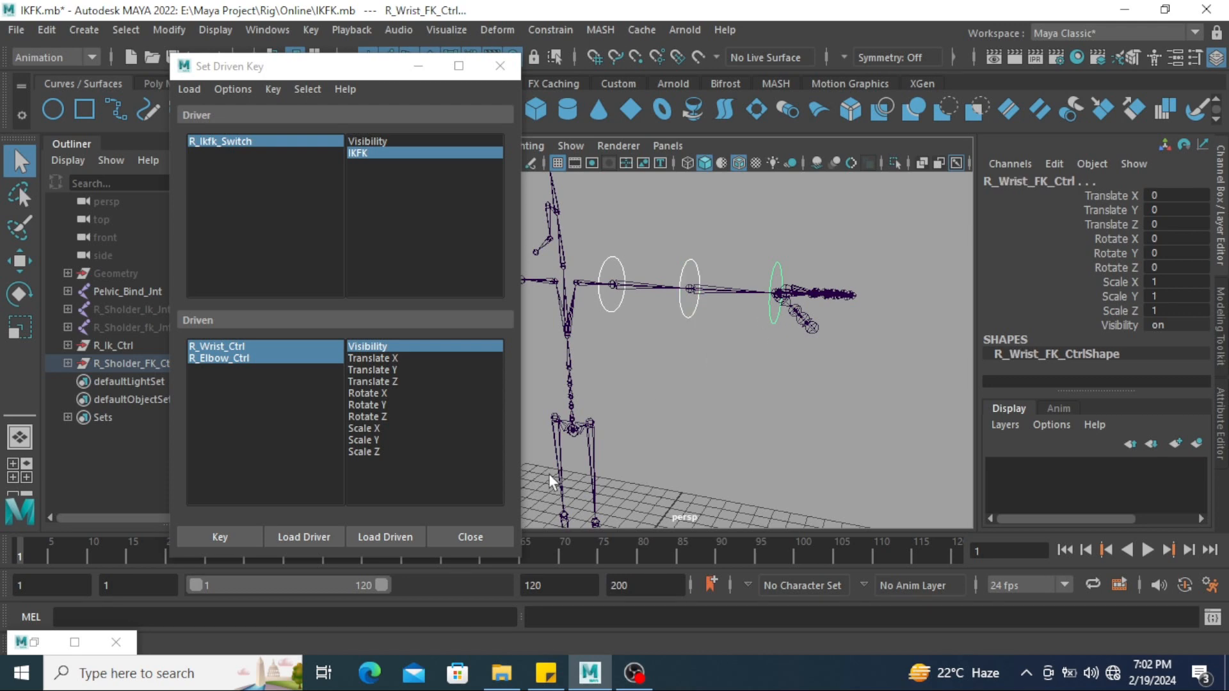
{"action": "left_click", "coordinate": [396, 539]}
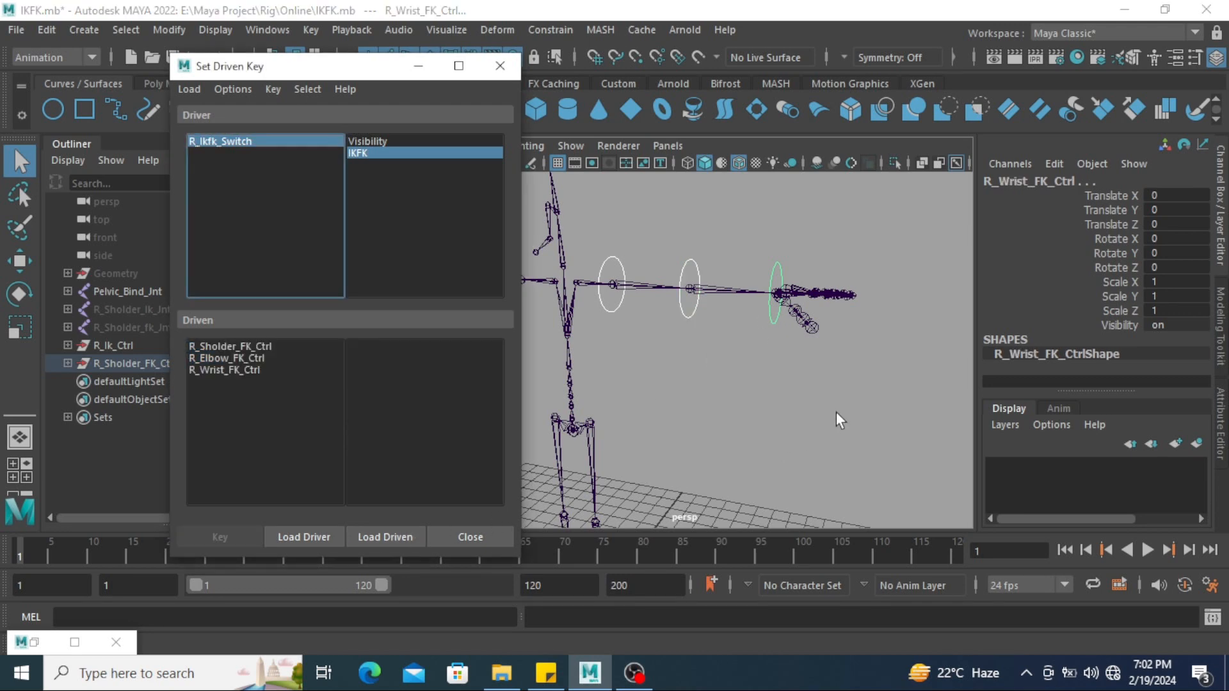
Key the Visibility of the three FK controls as on, driven by R_Ikfk_Switch's IKFK at 1
{"action": "left_click_drag", "start_coordinate": [836, 413], "coordinate": [735, 399], "text": "alt"}
{"action": "left_click", "coordinate": [794, 414]}
{"action": "left_click", "coordinate": [265, 141]}
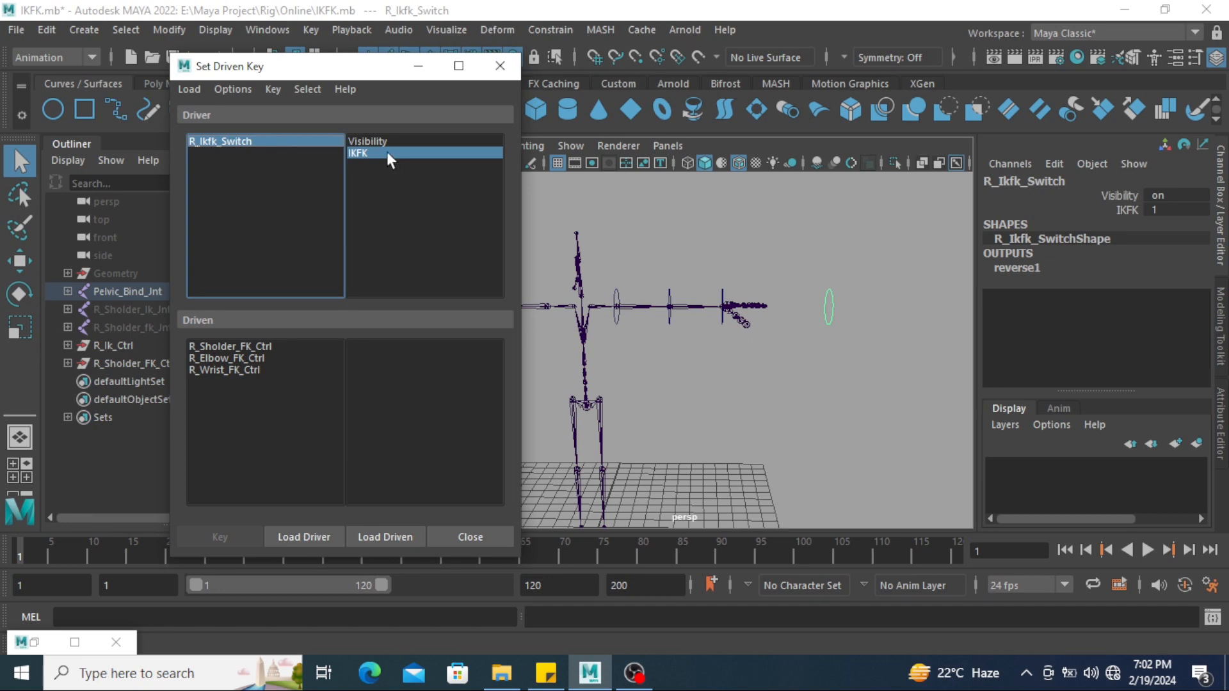
{"action": "left_click", "coordinate": [387, 152]}
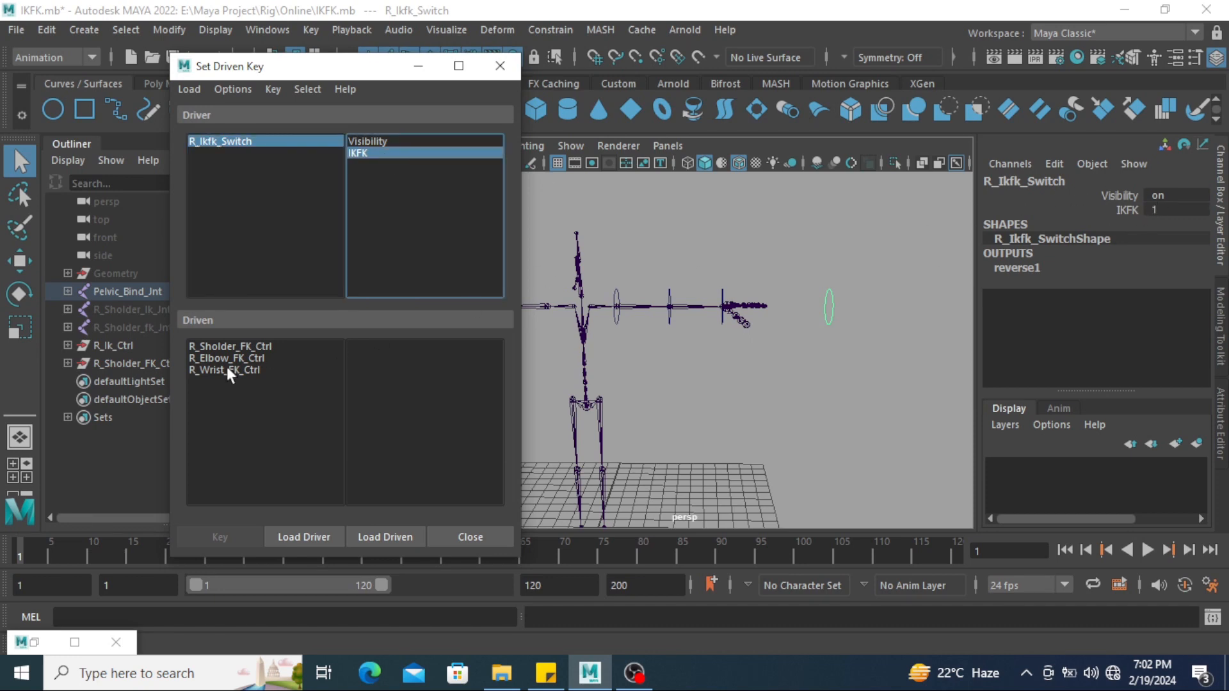
{"action": "left_click_drag", "start_coordinate": [229, 345], "coordinate": [224, 370]}
{"action": "left_click", "coordinate": [366, 346]}
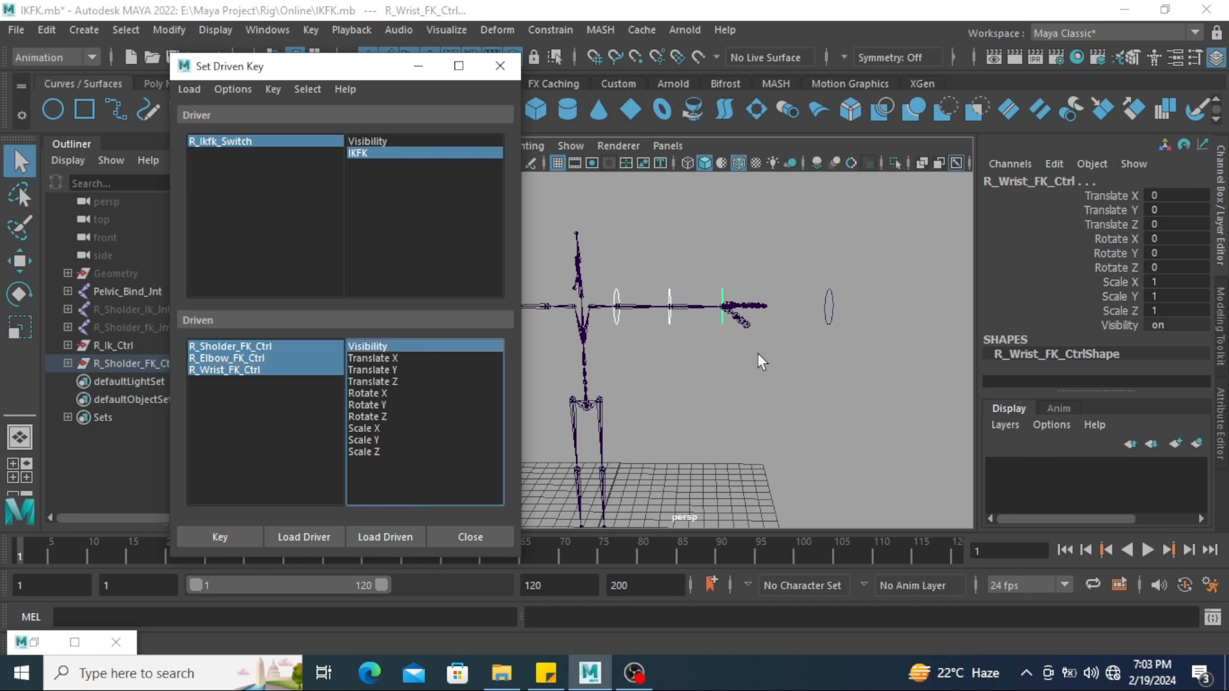
{"action": "left_click", "coordinate": [220, 538]}
Set the IKFK attribute of R_Ikfk_Switch back to 0
{"action": "left_click", "coordinate": [690, 479]}
{"action": "left_click", "coordinate": [351, 153]}
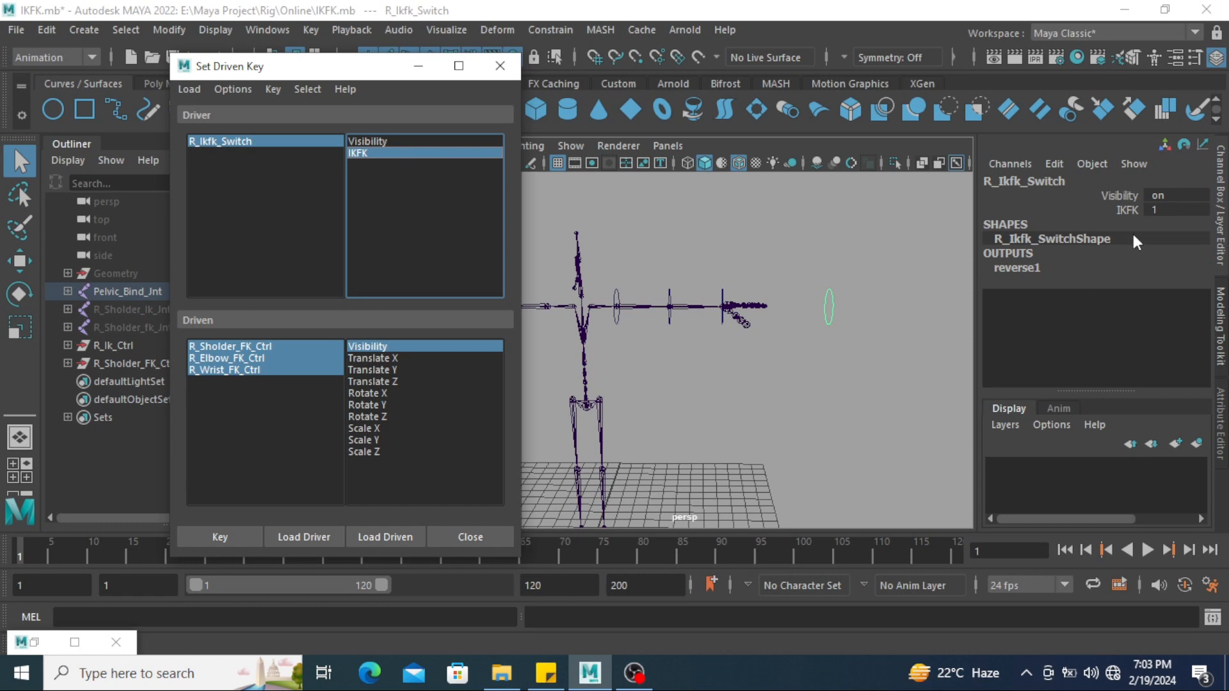
{"action": "left_click", "coordinate": [1175, 210]}
{"action": "key", "text": "Return"}
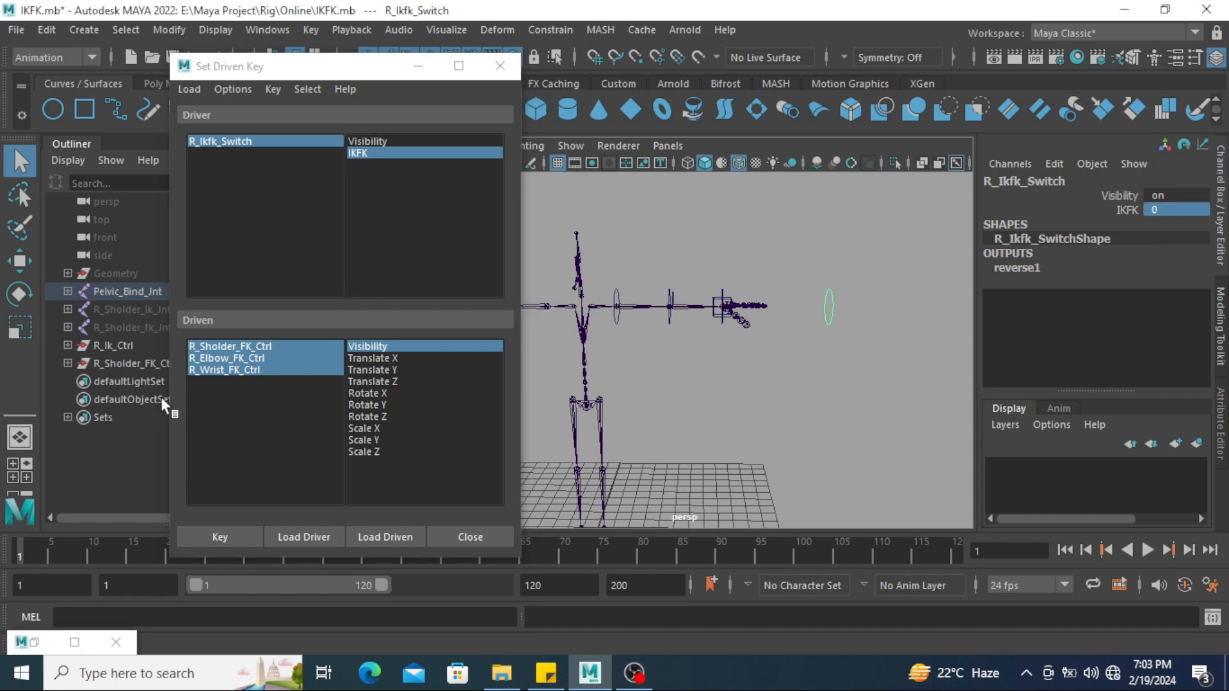
Turn Visibility off for the shoulder, elbow and wrist FK controls, key it against IKFK at 0, and close Set Driven Key
{"action": "left_click", "coordinate": [234, 346]}
{"action": "left_click", "coordinate": [233, 357], "text": "shift"}
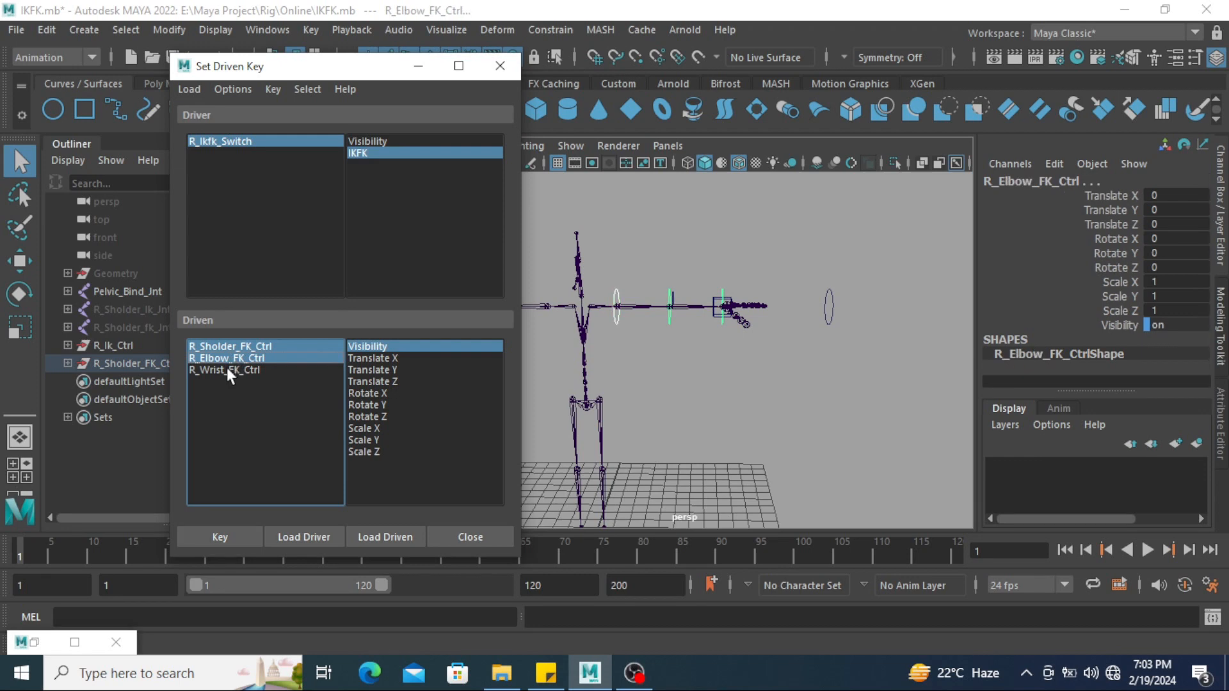
{"action": "left_click", "coordinate": [226, 369], "text": "shift"}
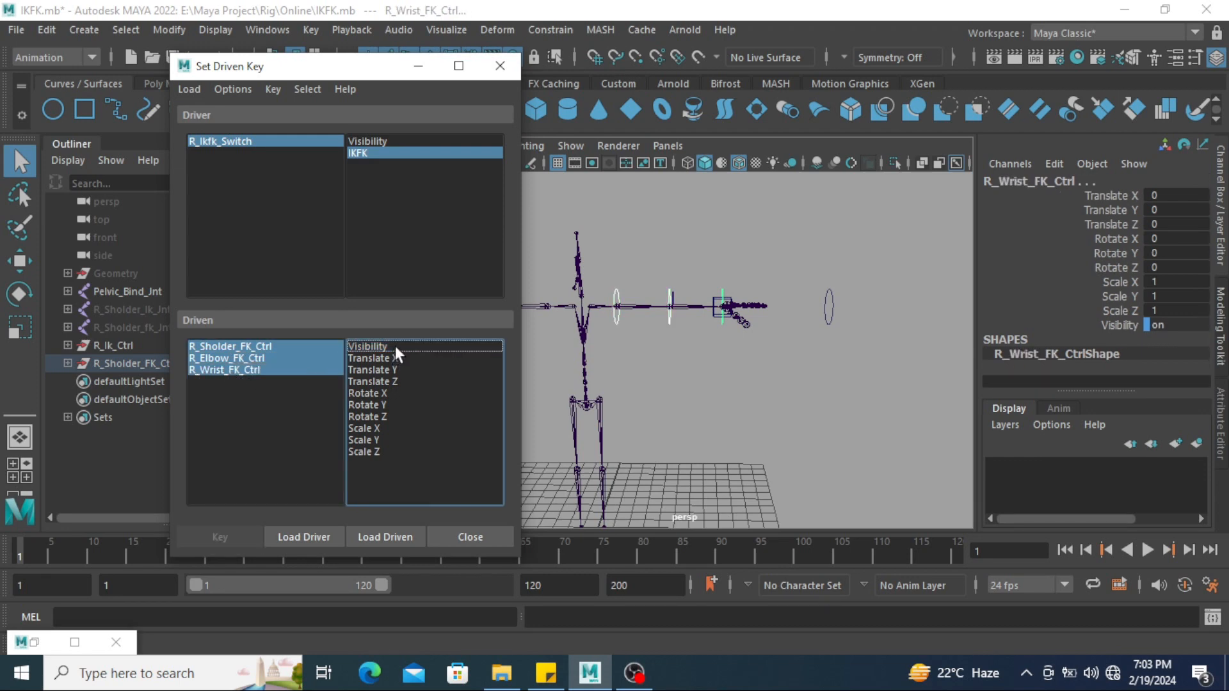
{"action": "left_click", "coordinate": [395, 346]}
{"action": "left_click", "coordinate": [1157, 328]}
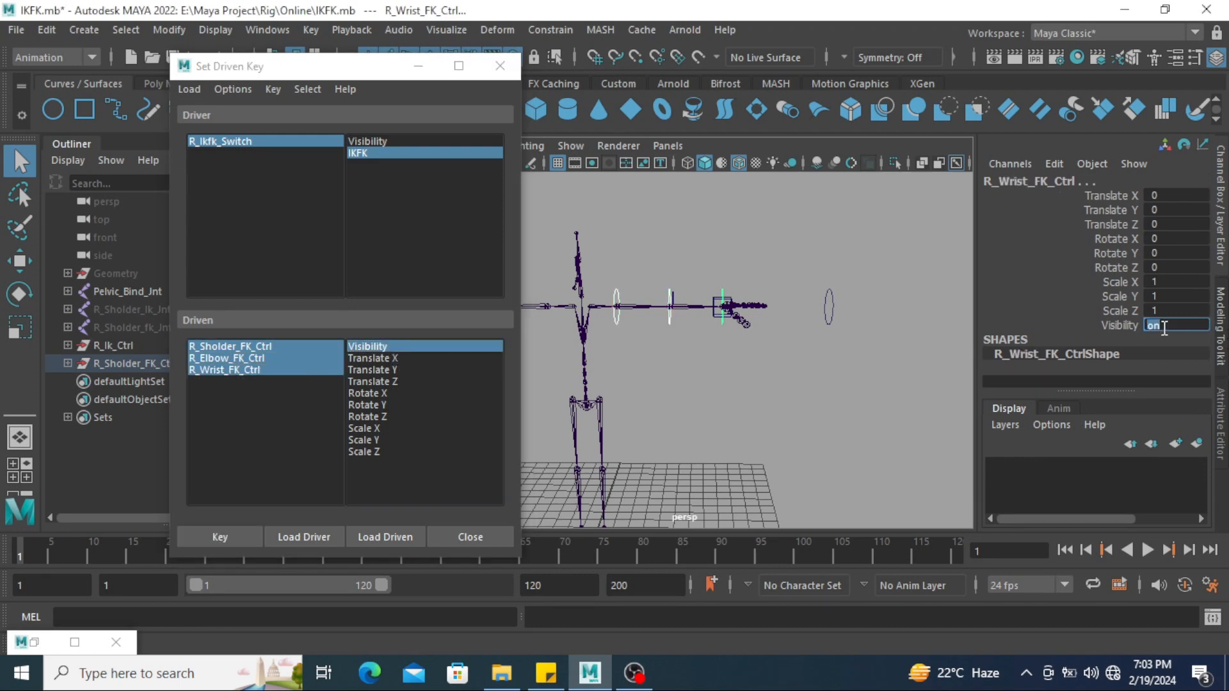
{"action": "type", "text": "0"}
{"action": "key", "text": "Return"}
{"action": "left_click", "coordinate": [236, 535]}
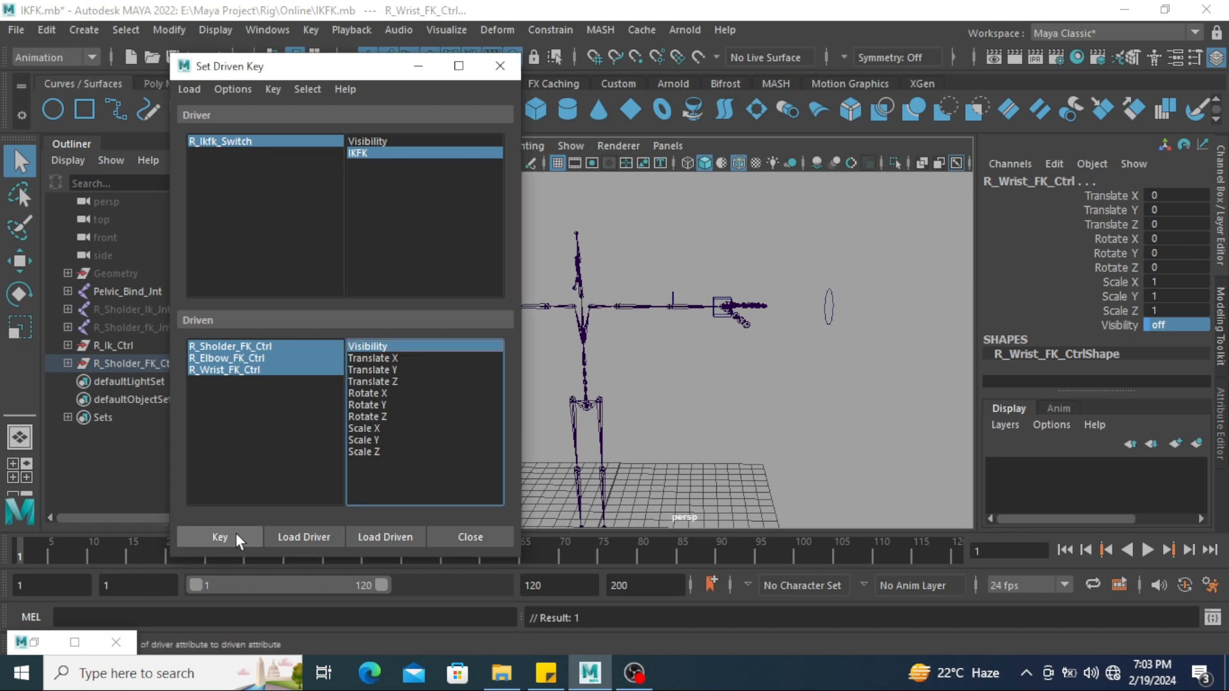
{"action": "left_click", "coordinate": [500, 66]}
Move R_Wrist_Ctrl to about 1.1, -3.7, 1.5 in Translate X, Y and Z to test the IK arm
{"action": "left_click", "coordinate": [794, 409]}
{"action": "mouse_move", "coordinate": [794, 410]}
{"action": "left_mouse_down", "text": "alt"}
{"action": "mouse_move", "coordinate": [746, 390]}
{"action": "mouse_move", "coordinate": [790, 420]}
{"action": "left_mouse_up", "text": "alt"}
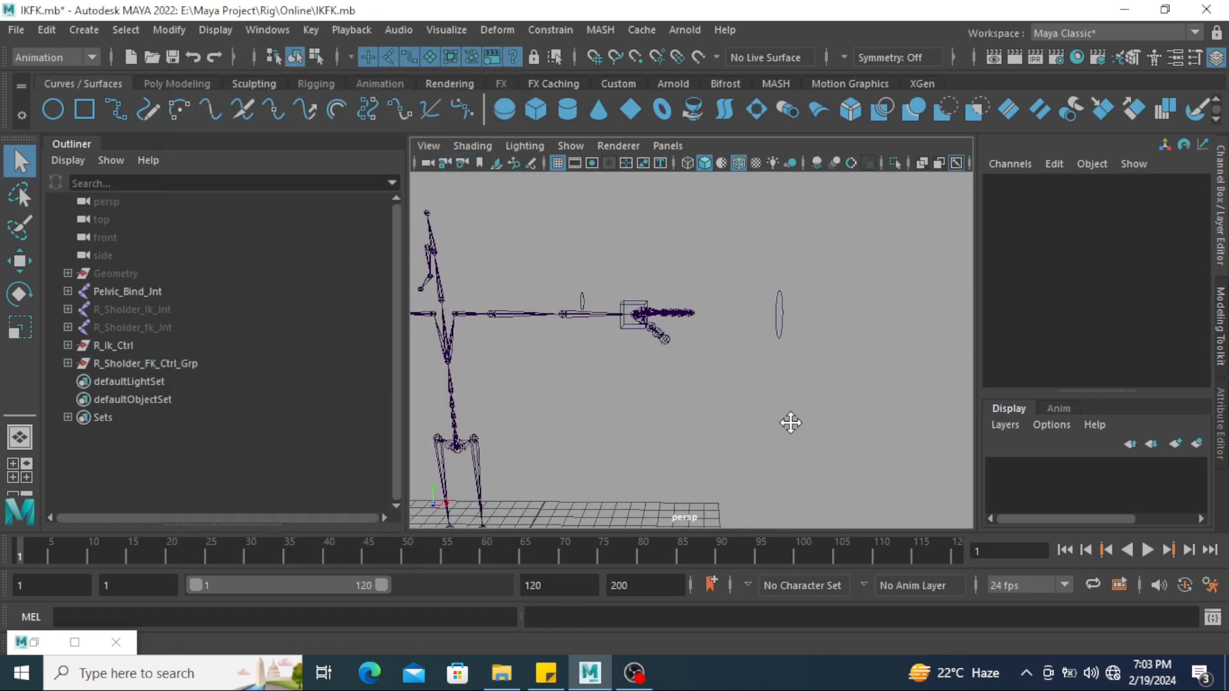
{"action": "left_click_drag", "start_coordinate": [761, 275], "coordinate": [798, 317]}
{"action": "left_click", "coordinate": [691, 425]}
{"action": "left_click_drag", "start_coordinate": [691, 425], "coordinate": [774, 411], "text": "alt"}
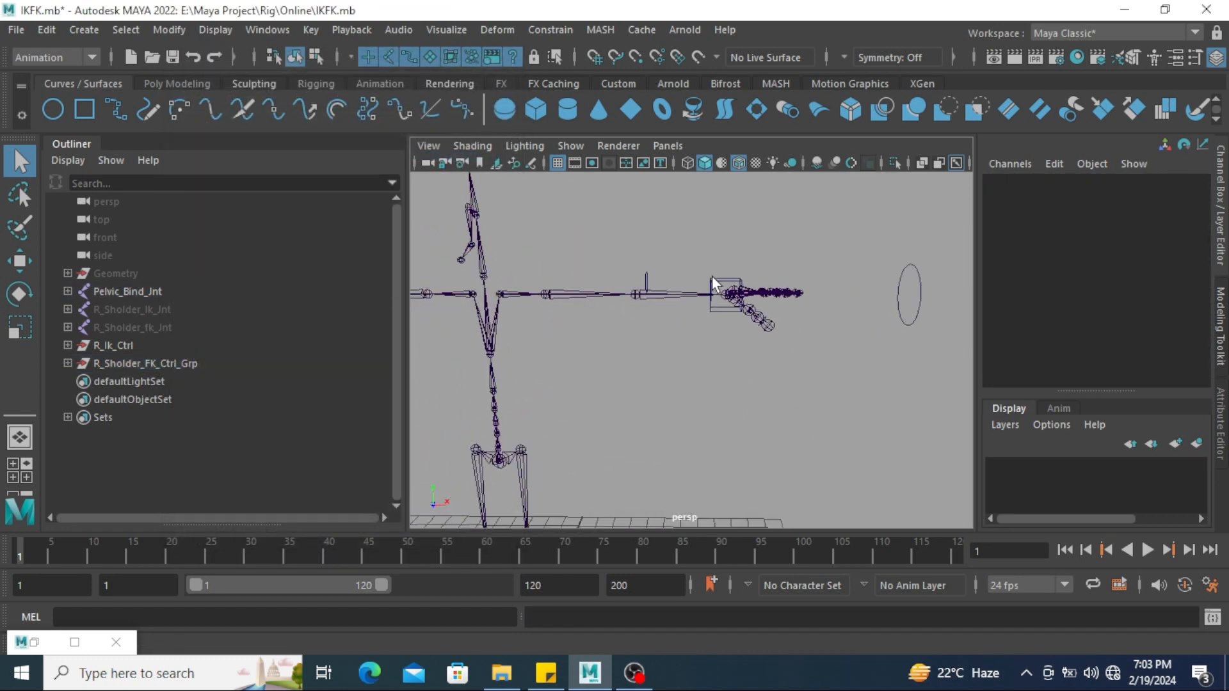
{"action": "left_click", "coordinate": [712, 279]}
{"action": "key", "text": "w"}
{"action": "left_click_drag", "start_coordinate": [763, 324], "coordinate": [605, 429], "text": "alt"}
Test the elbow direction by moving R_Elbow_Ctrl, and undo the move
{"action": "left_click", "coordinate": [541, 333]}
{"action": "left_click_drag", "start_coordinate": [541, 333], "coordinate": [676, 306], "text": "alt"}
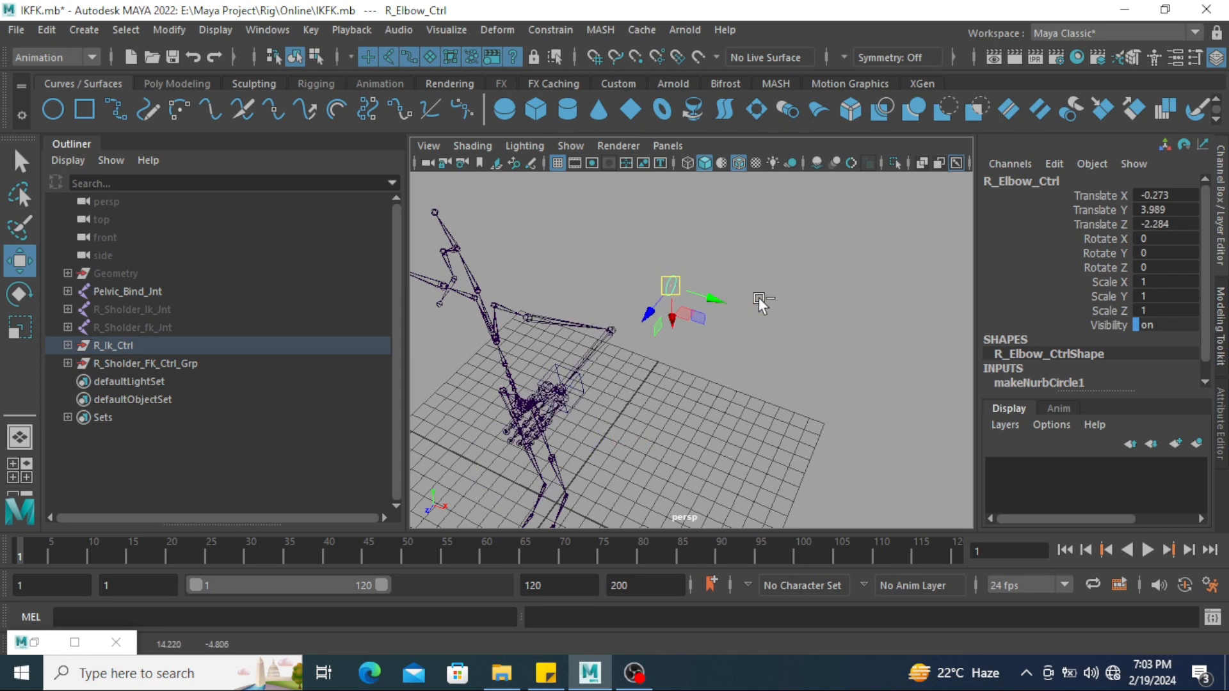
{"action": "key", "text": "ctrl+z"}
{"action": "key", "text": "ctrl+z"}
{"action": "left_click", "coordinate": [633, 434]}
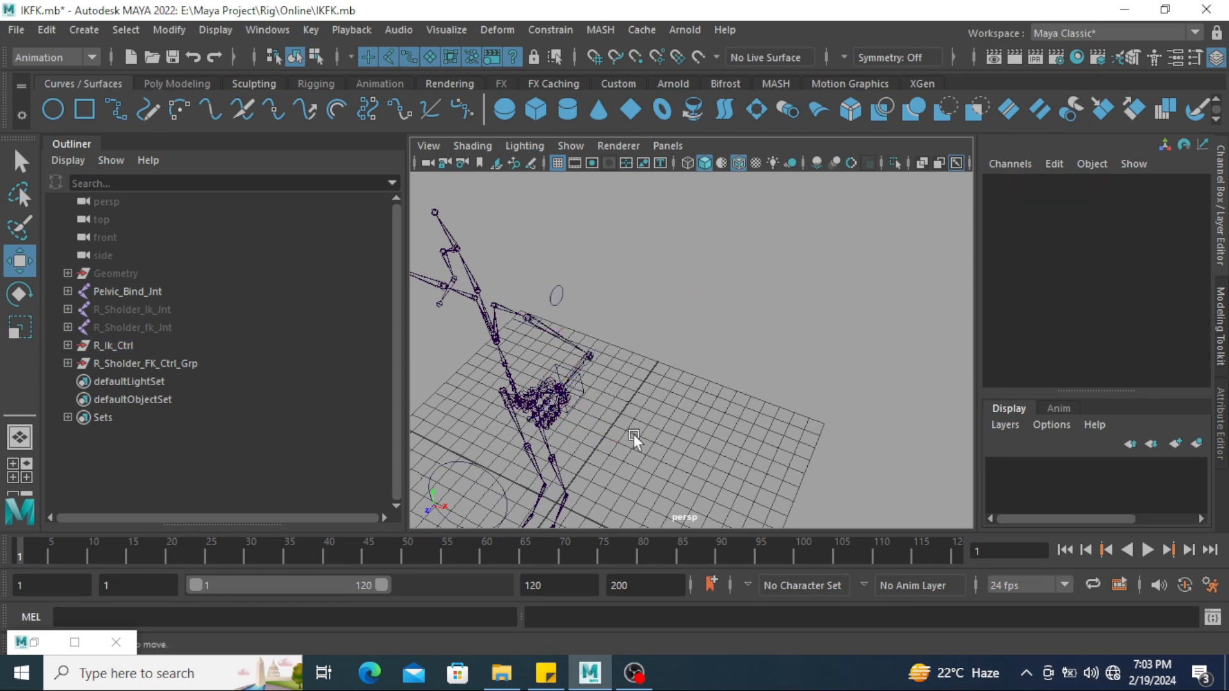
Open the Translate X, Y and Z values of R_Wrist_Ctrl for editing together
{"action": "left_click", "coordinate": [582, 397]}
{"action": "left_click_drag", "start_coordinate": [1175, 196], "coordinate": [1176, 219]}
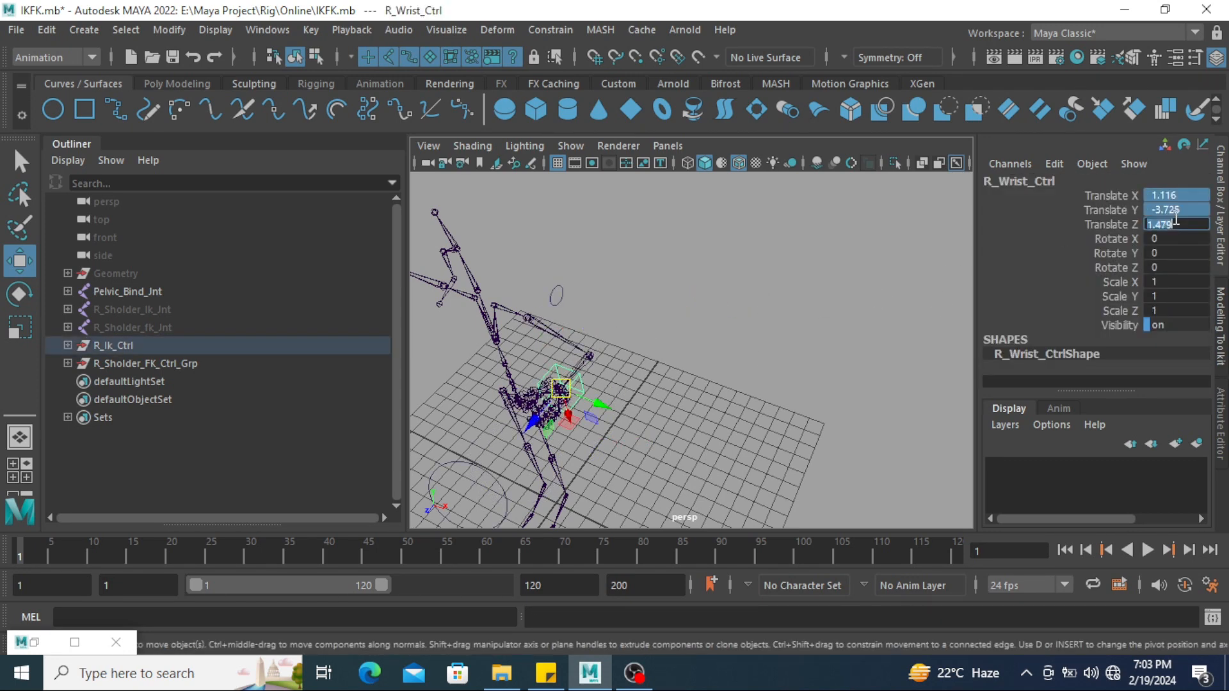
Reset the Translate X, Y and Z values of the wrist IK control to 0
{"action": "type", "text": "0"}
{"action": "key", "text": "Return"}
{"action": "left_click", "coordinate": [830, 327]}
Set the IKFK attribute of R_Ikfk_Switch to 1
{"action": "middle_click_drag", "start_coordinate": [831, 321], "coordinate": [819, 272], "text": "alt"}
{"action": "left_click_drag", "start_coordinate": [854, 339], "coordinate": [876, 401]}
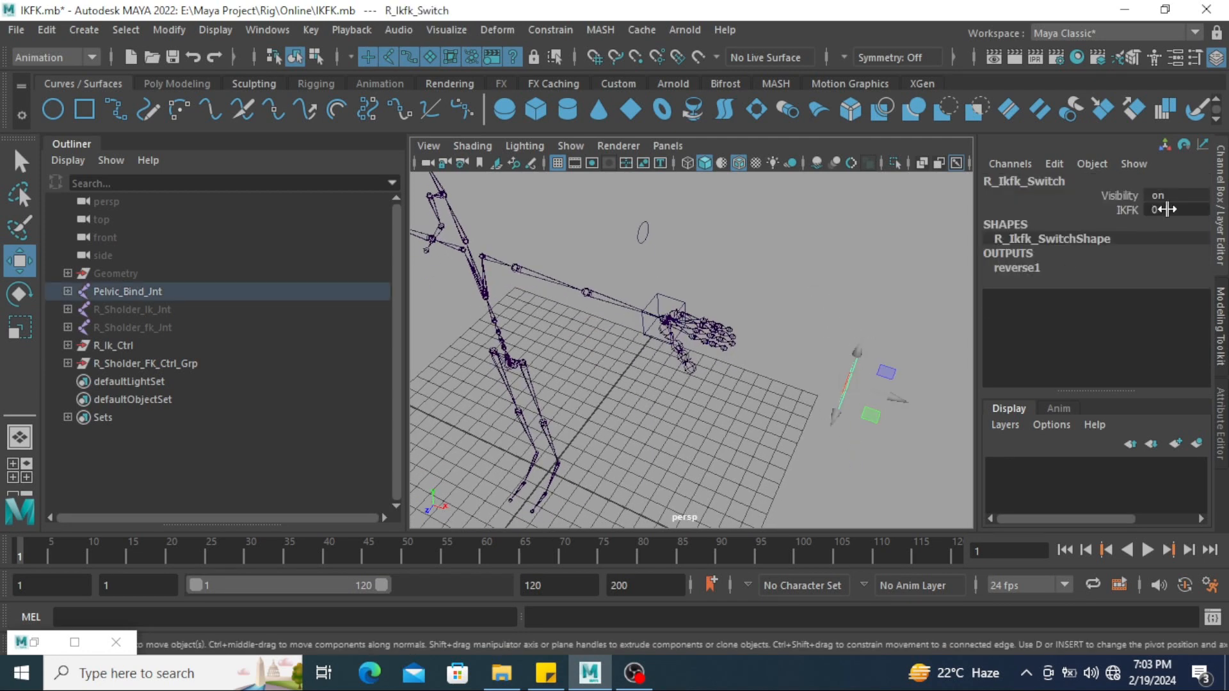
{"action": "left_click", "coordinate": [1170, 211]}
{"action": "type", "text": "1"}
{"action": "key", "text": "Return"}
{"action": "left_click", "coordinate": [875, 240]}
Rotate the shoulder FK control about -14 degrees in Z to test the arm
{"action": "middle_click_drag", "start_coordinate": [624, 308], "coordinate": [742, 291], "text": "alt"}
{"action": "left_click", "coordinate": [636, 216]}
{"action": "key", "text": "e"}
{"action": "left_click_drag", "start_coordinate": [661, 267], "coordinate": [674, 279]}
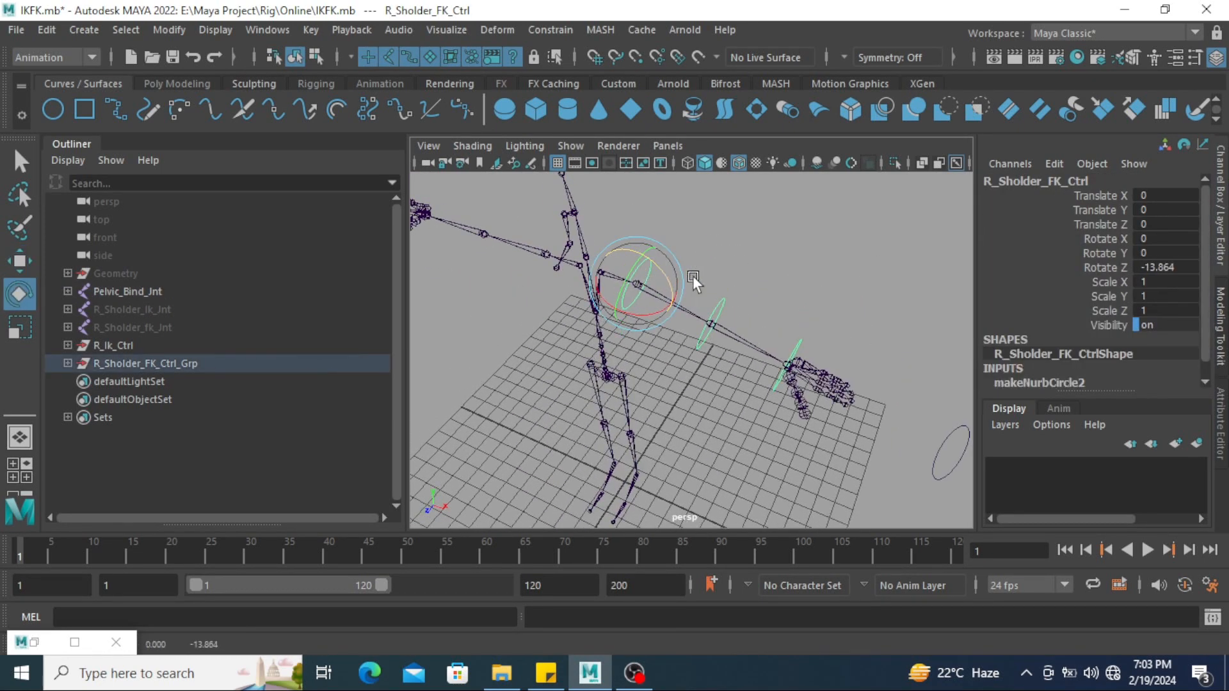
Bend the elbow FK control about 67 degrees in X and rotate the wrist FK control freely to about -44, -32 and 13 degrees
{"action": "left_click", "coordinate": [732, 294]}
{"action": "left_click", "coordinate": [723, 323]}
{"action": "left_click_drag", "start_coordinate": [724, 324], "coordinate": [826, 297]}
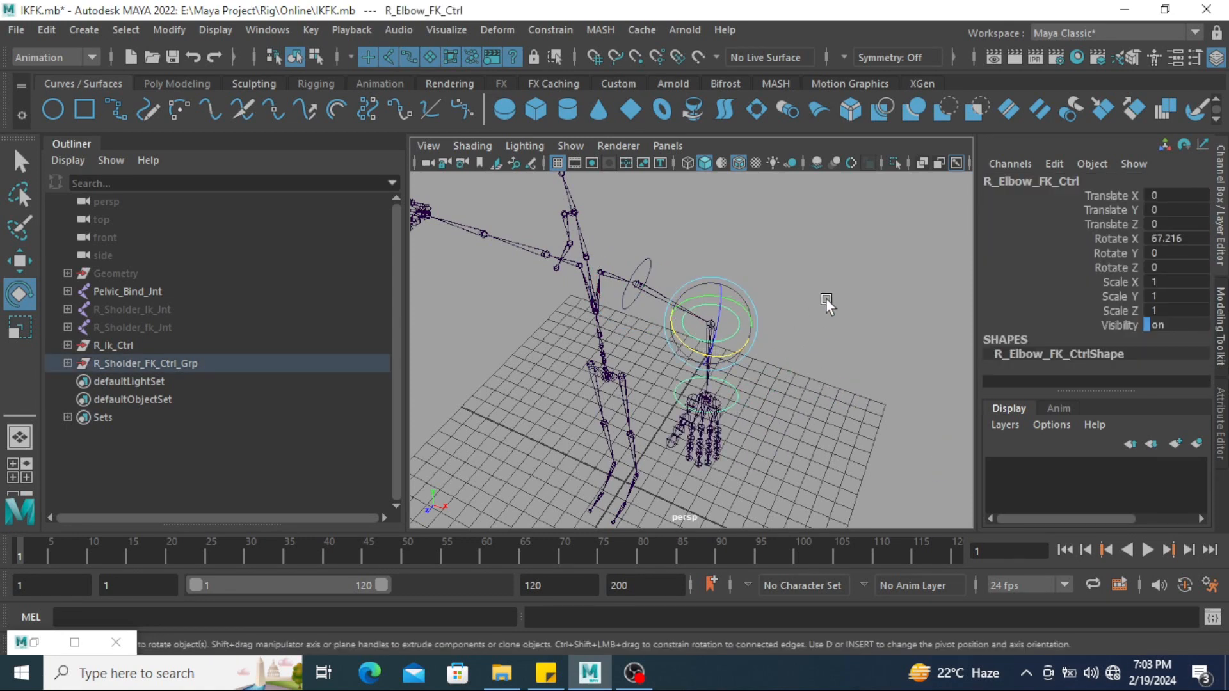
{"action": "left_click", "coordinate": [826, 297]}
{"action": "left_click", "coordinate": [726, 394]}
{"action": "left_click_drag", "start_coordinate": [702, 412], "coordinate": [730, 442]}
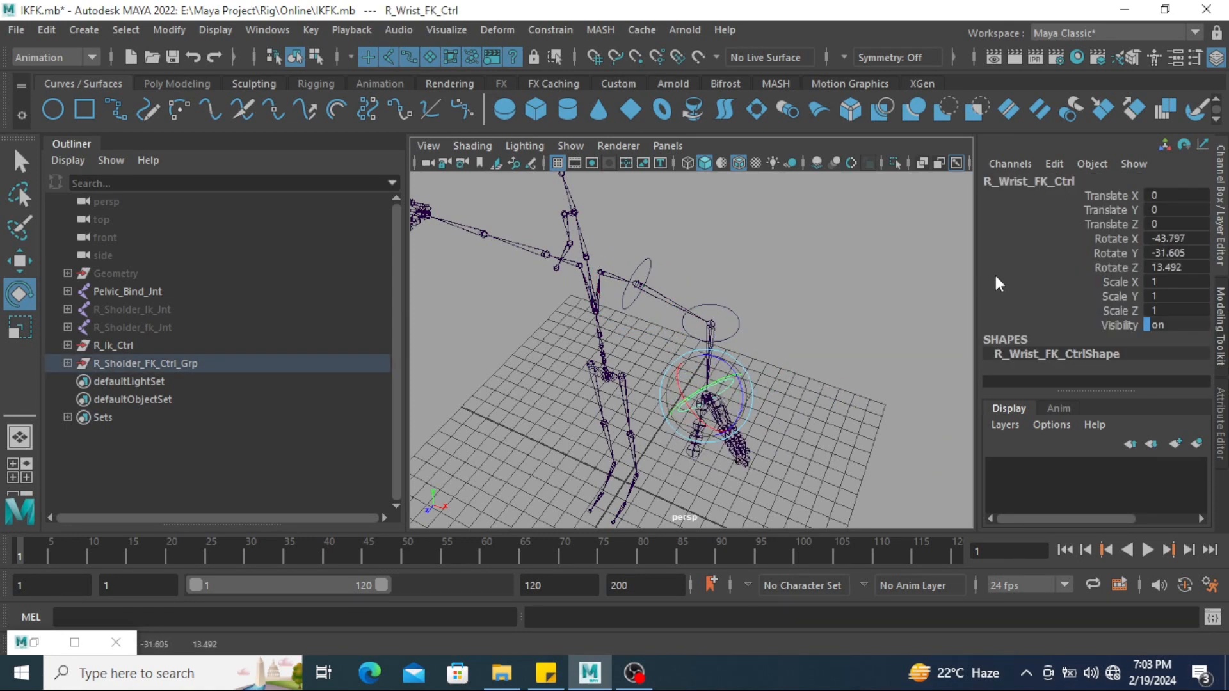
Reset all three wrist FK control rotations and the elbow FK control's Rotate X to 0
{"action": "left_click_drag", "start_coordinate": [1177, 238], "coordinate": [1176, 268]}
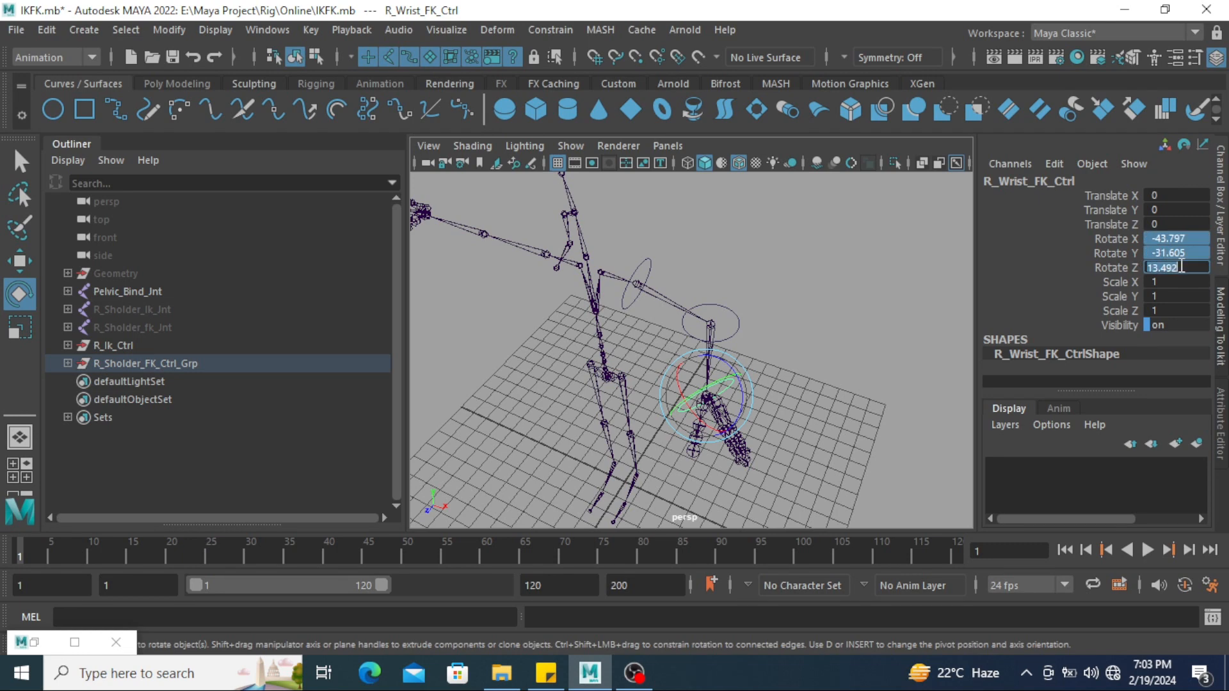
{"action": "type", "text": "0"}
{"action": "key", "text": "Return"}
{"action": "left_click", "coordinate": [870, 267]}
{"action": "left_click", "coordinate": [739, 318]}
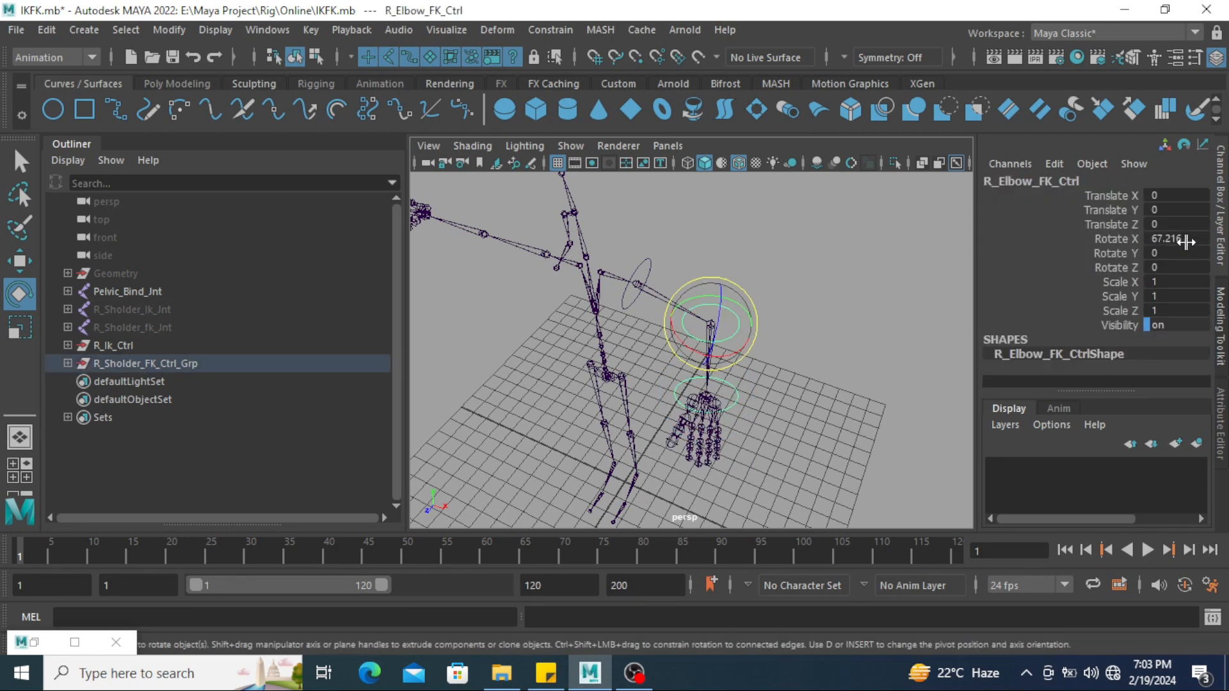
{"action": "left_click", "coordinate": [1177, 239]}
{"action": "left_click", "coordinate": [652, 260]}
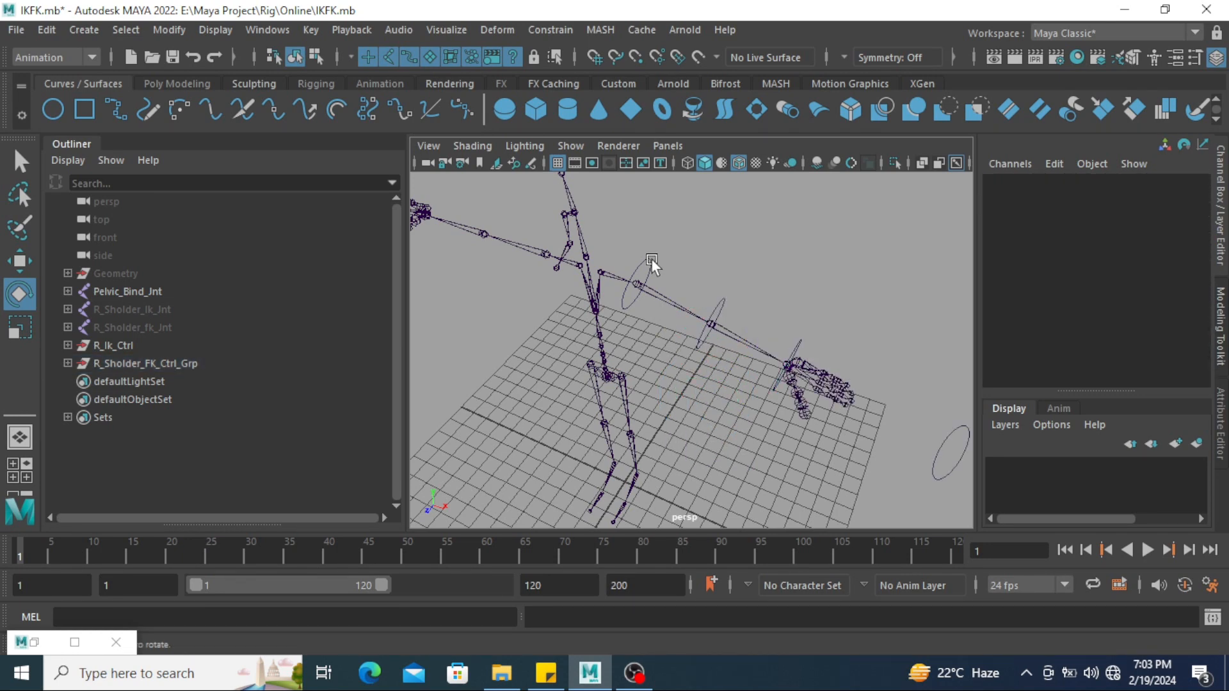
Set the shoulder FK control's Rotate Z to 0
{"action": "left_click", "coordinate": [645, 269]}
{"action": "double_click", "coordinate": [1179, 267]}
{"action": "type", "text": "0"}
{"action": "key", "text": "Return"}
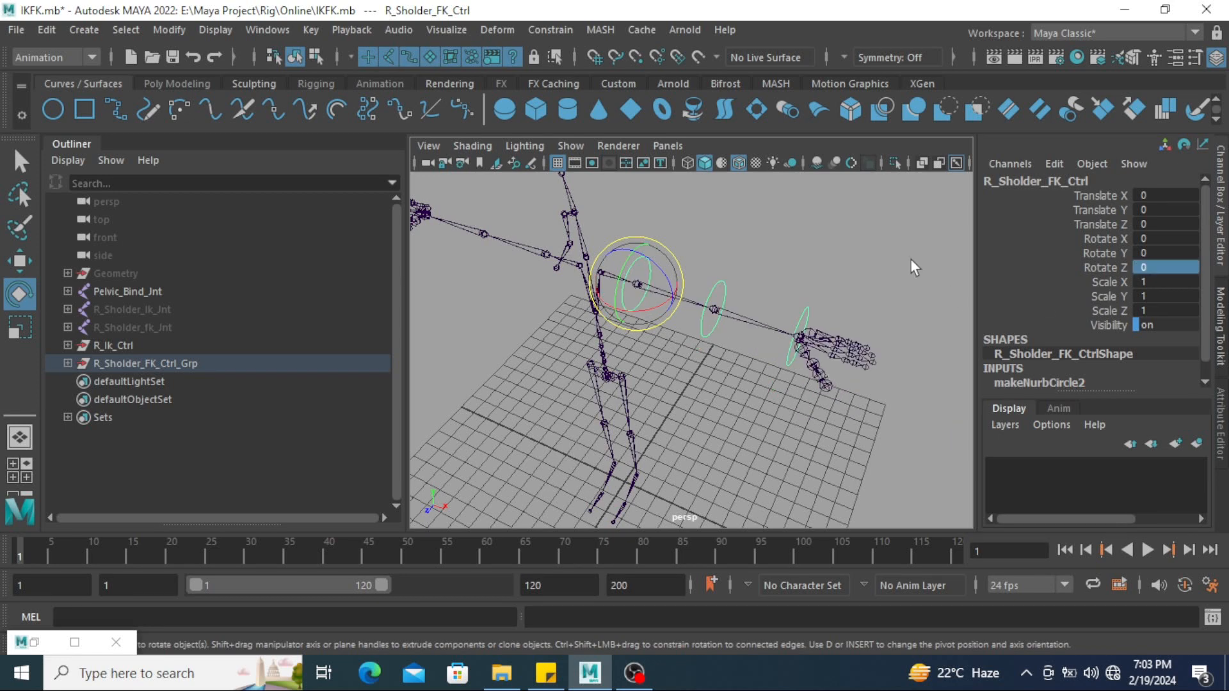
{"action": "left_click", "coordinate": [904, 251]}
Set the IKFK attribute of R_Ikfk_Switch to 0
{"action": "left_click_drag", "start_coordinate": [904, 251], "coordinate": [782, 327], "text": "alt"}
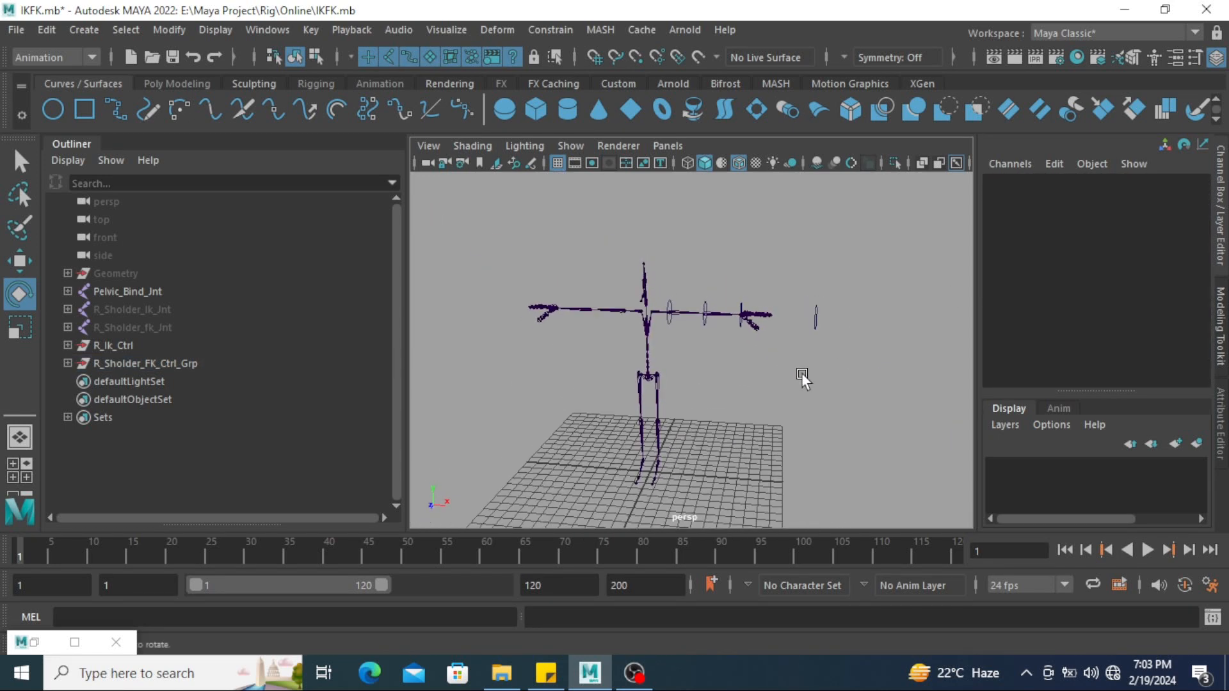
{"action": "left_click_drag", "start_coordinate": [802, 373], "coordinate": [749, 339], "text": "alt"}
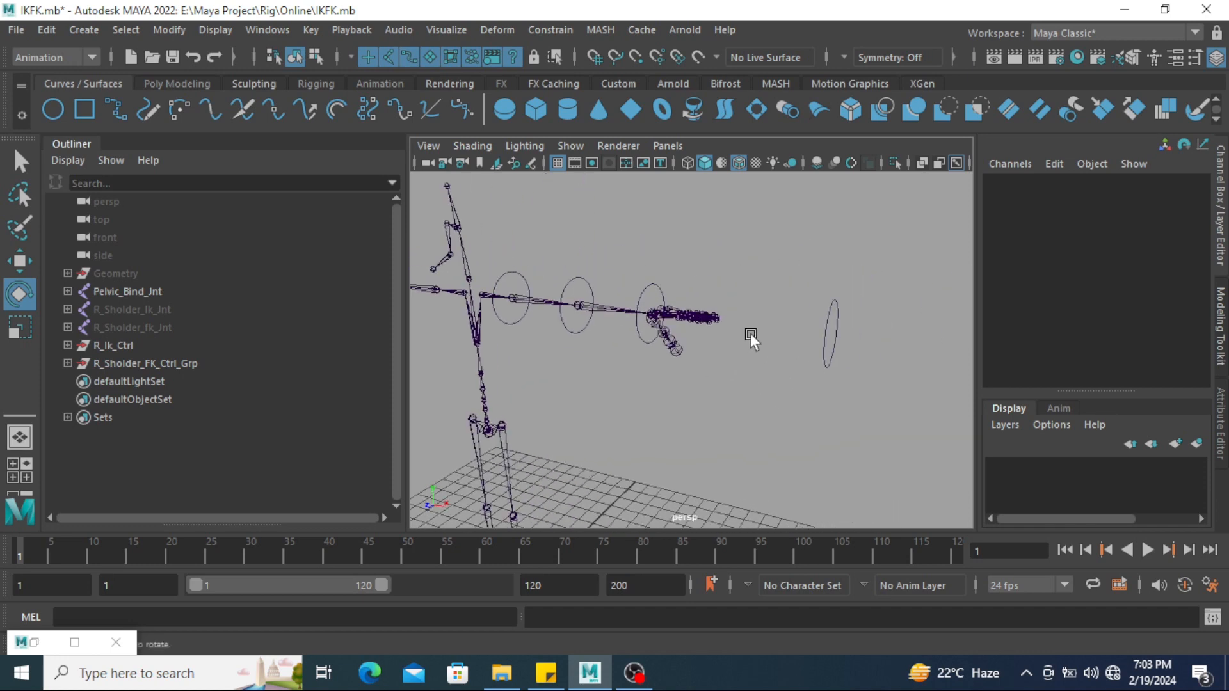
{"action": "left_click_drag", "start_coordinate": [696, 354], "coordinate": [815, 351], "text": "alt"}
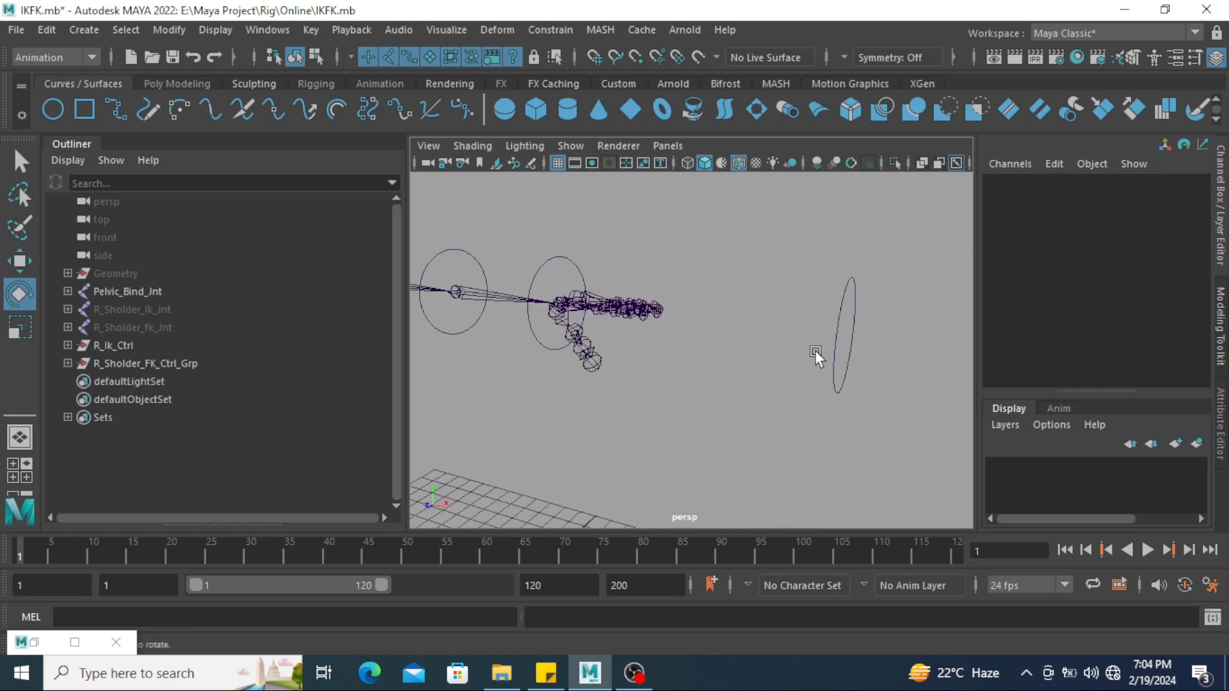
{"action": "left_click", "coordinate": [813, 351]}
{"action": "double_click", "coordinate": [1185, 211]}
{"action": "type", "text": "0"}
{"action": "key", "text": "Return"}
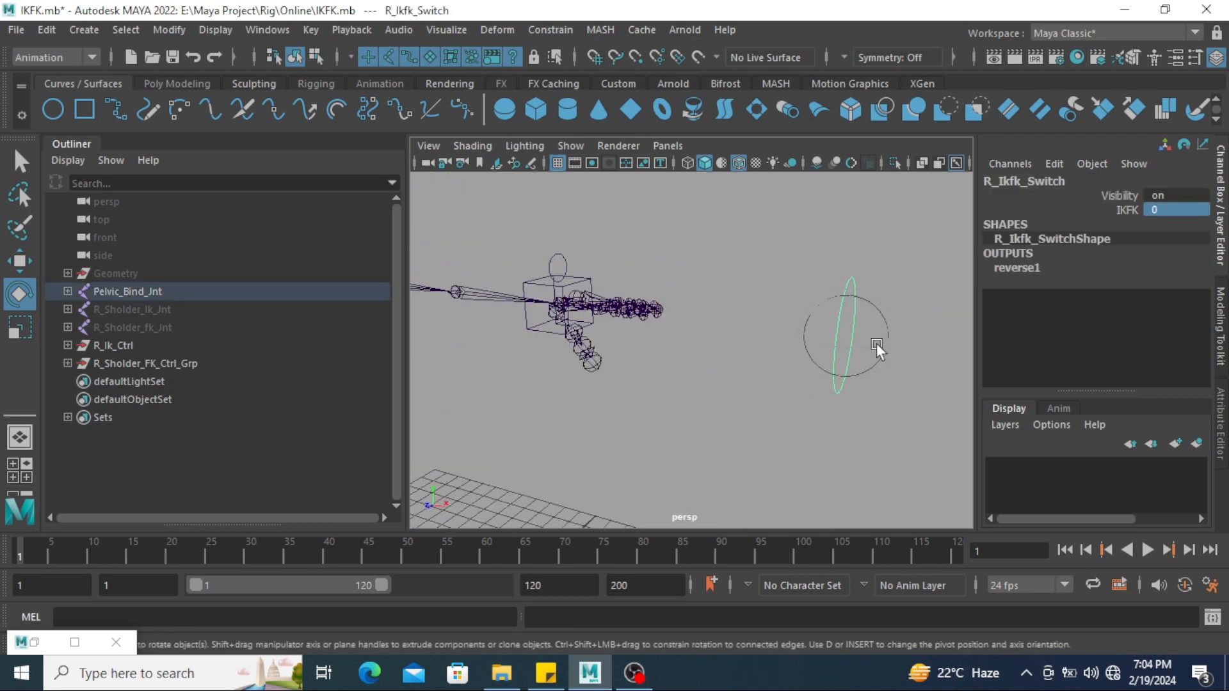
Lock and hide the Scale X, Y and Z channels of the wrist IK control R_Wrist_Ctrl
{"action": "left_click_drag", "start_coordinate": [771, 261], "coordinate": [671, 407], "text": "alt"}
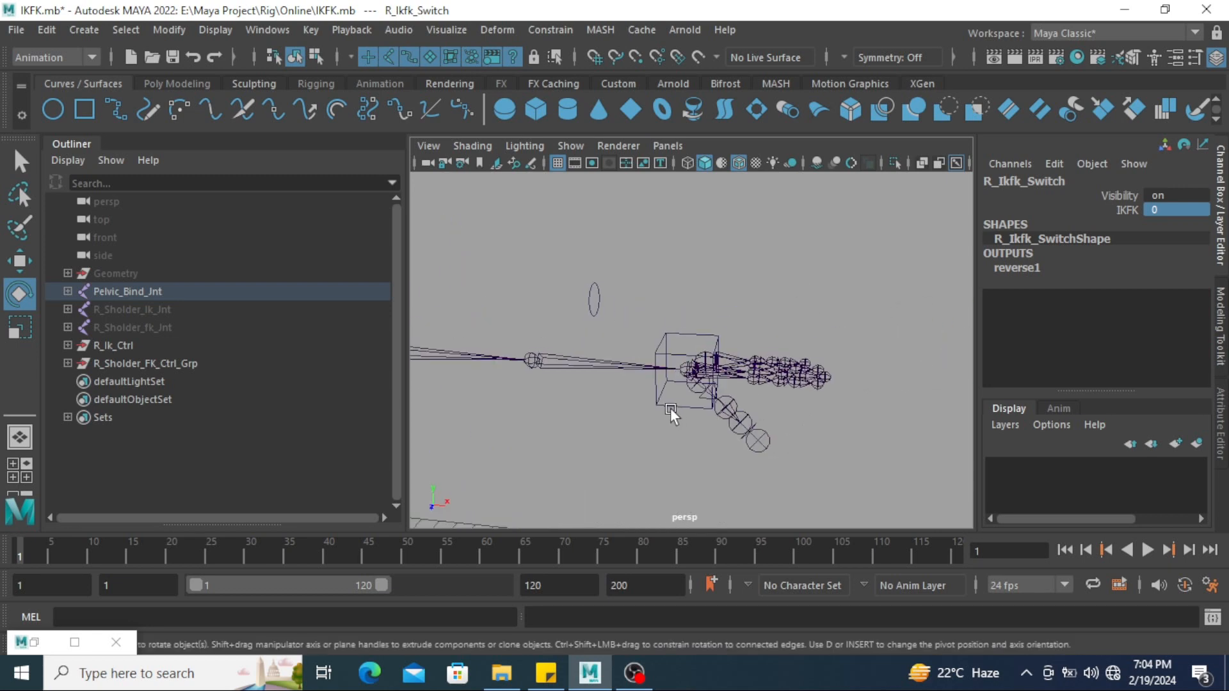
{"action": "left_click", "coordinate": [677, 416]}
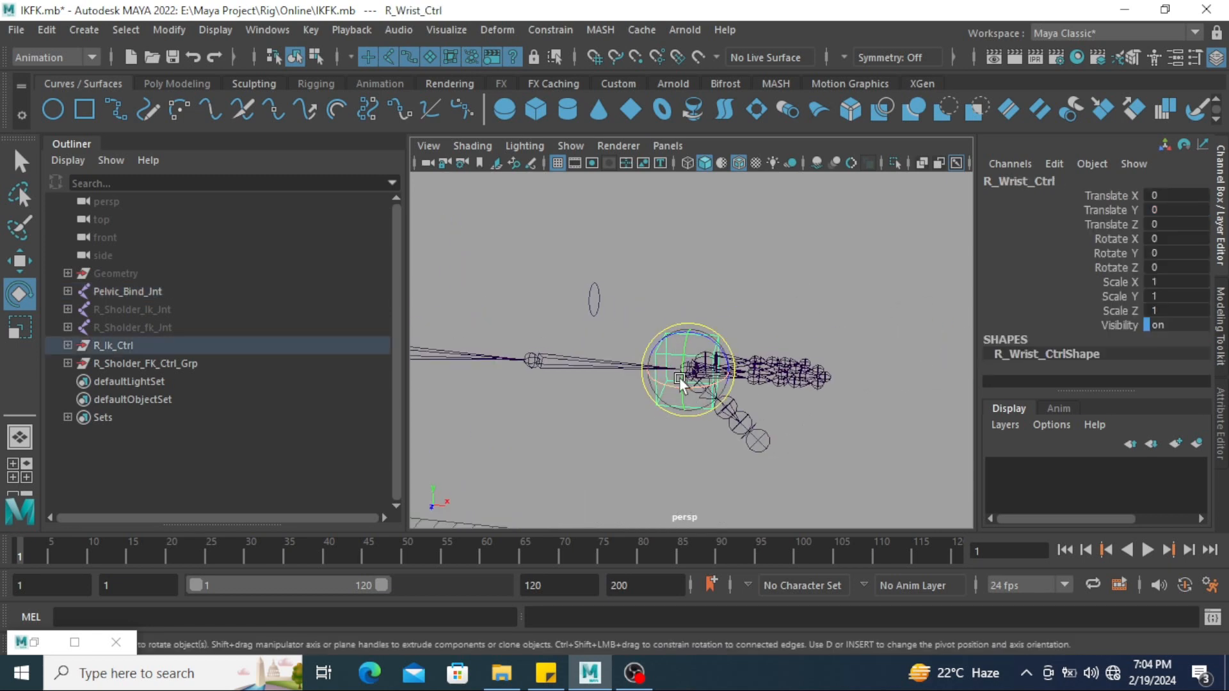
{"action": "key", "text": "r"}
{"action": "left_click", "coordinate": [1123, 282]}
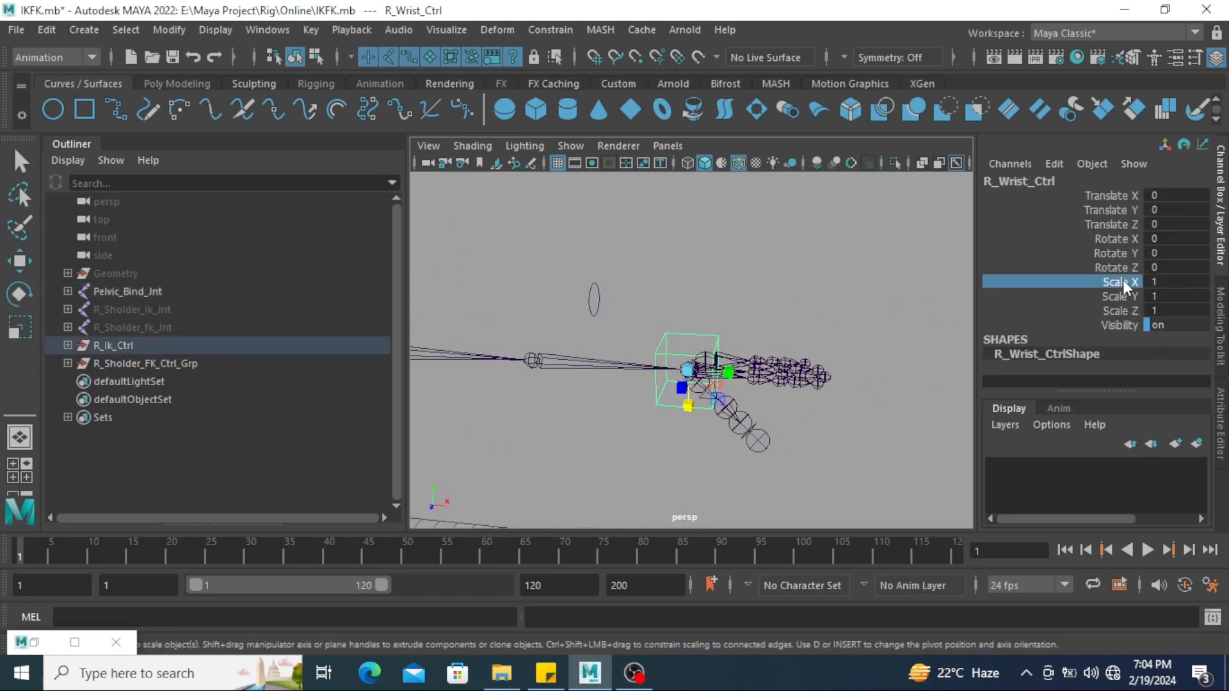
{"action": "left_click", "coordinate": [1120, 309], "text": "shift"}
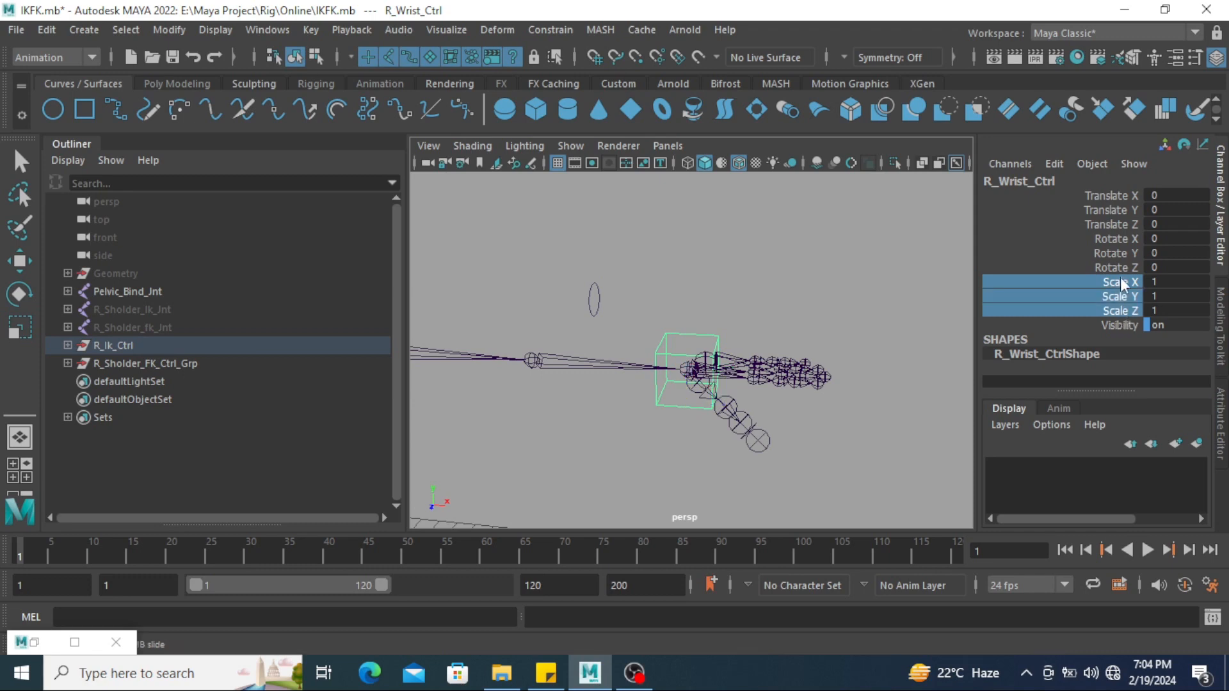
{"action": "right_click", "coordinate": [1119, 275]}
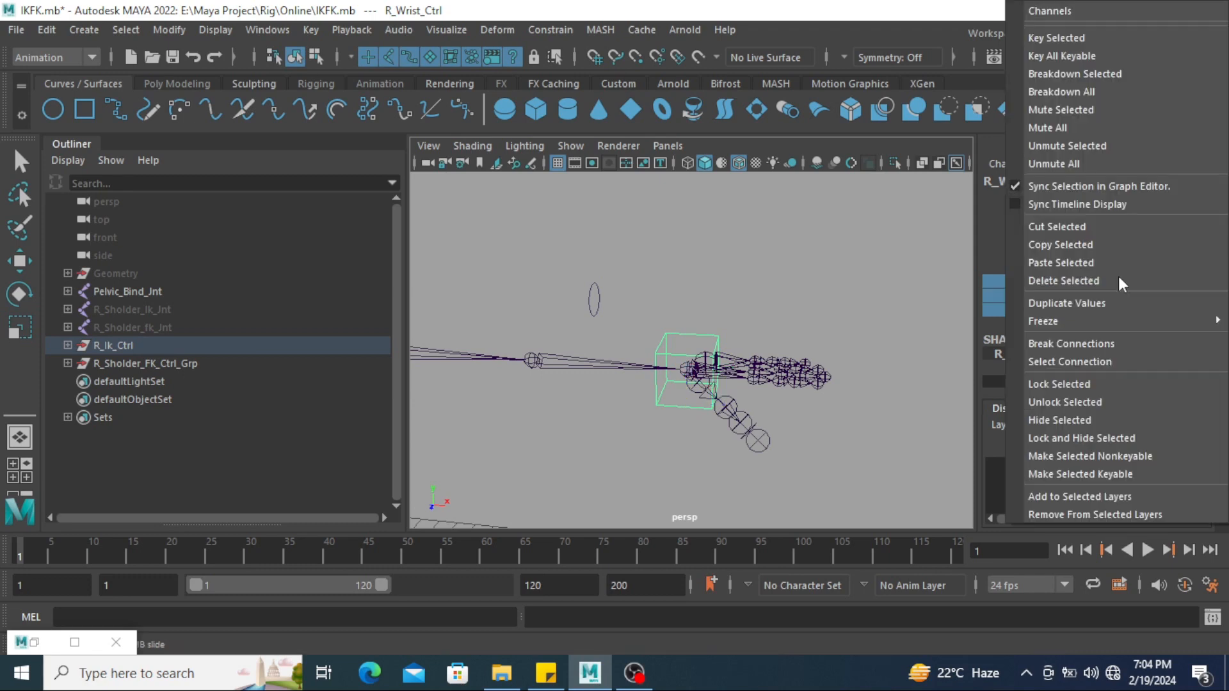
{"action": "left_click", "coordinate": [1063, 440]}
{"action": "key", "text": "e"}
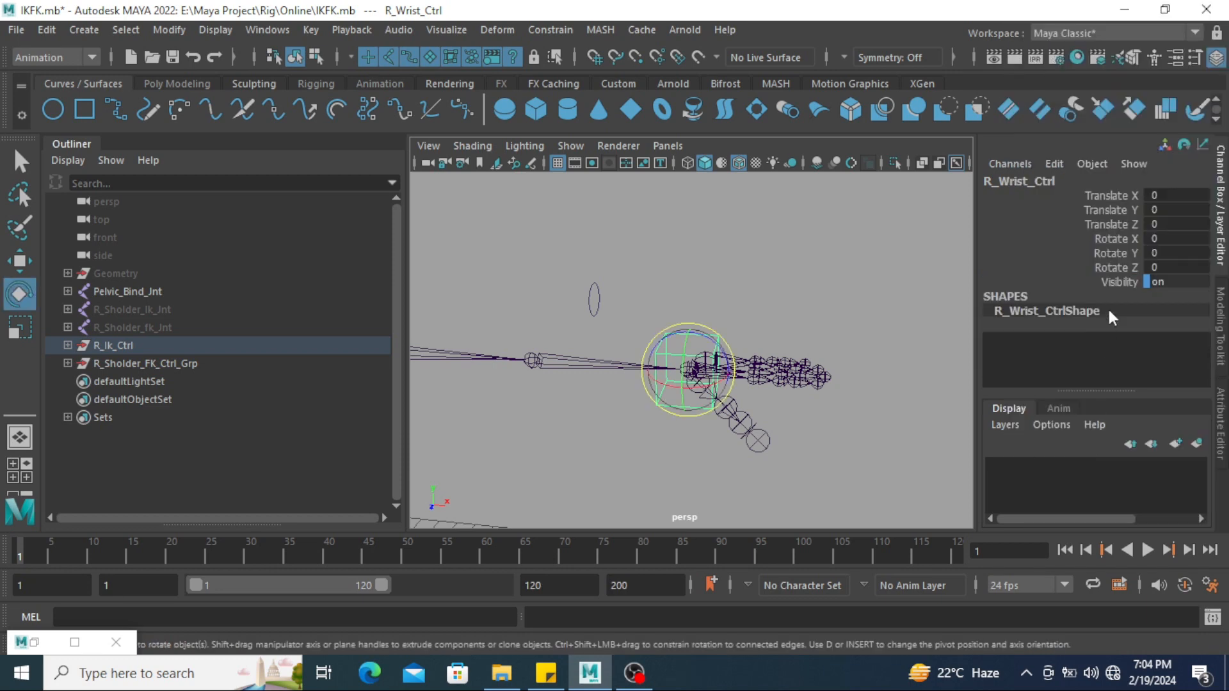
Lock the Visibility channel of R_Wrist_Ctrl
{"action": "left_click", "coordinate": [1116, 282]}
{"action": "right_click", "coordinate": [1116, 282]}
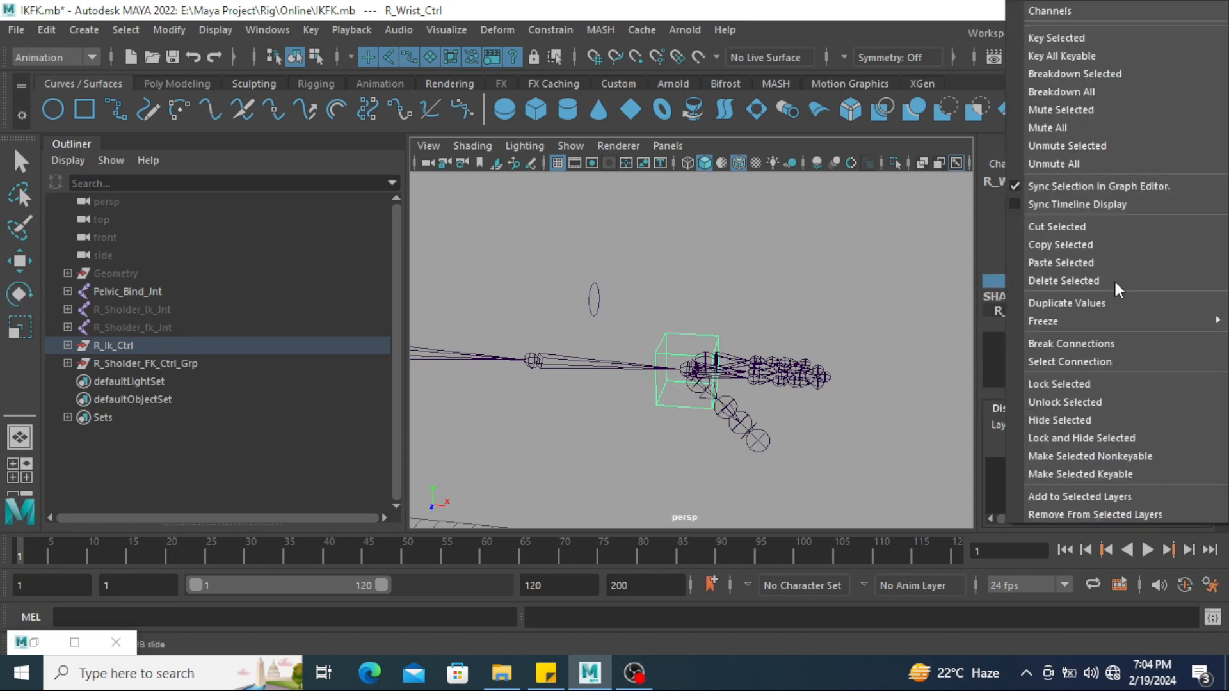
{"action": "left_click", "coordinate": [1089, 382]}
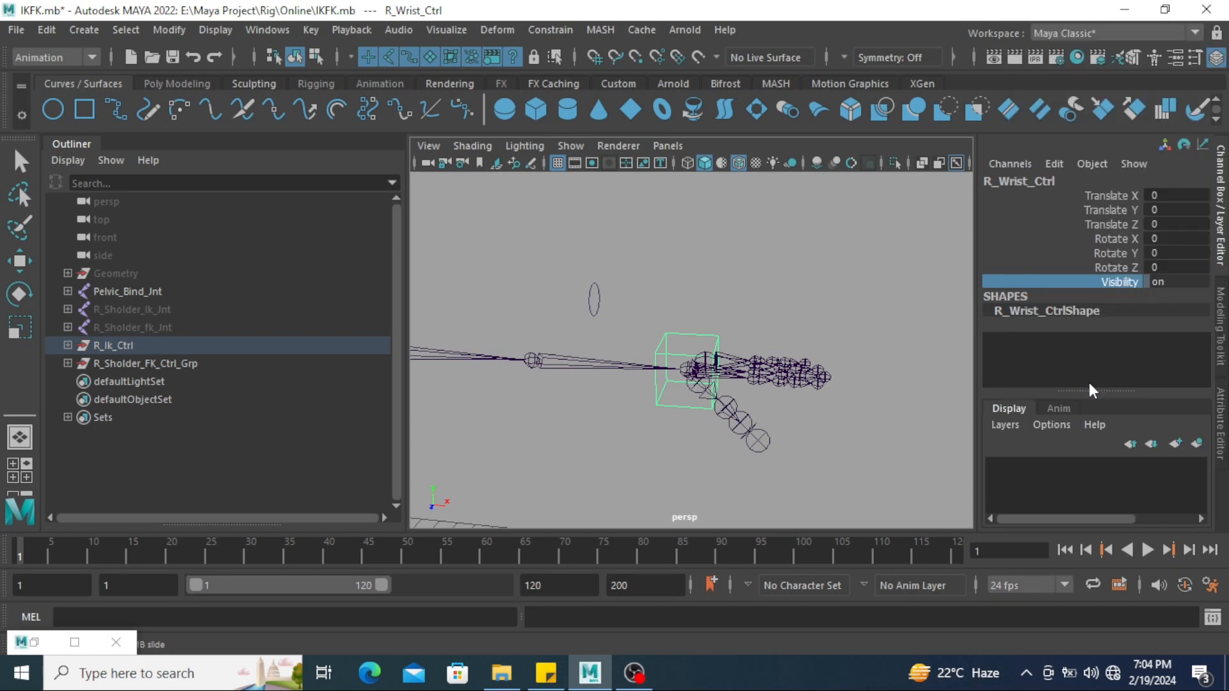
{"action": "left_click", "coordinate": [774, 303]}
Change the IKFK attribute of R_Ikfk_Switch to 1 to bring up the FK controls
{"action": "scroll", "coordinate": [770, 337], "scroll_direction": "down", "scroll_amount": 5}
{"action": "left_click", "coordinate": [821, 362]}
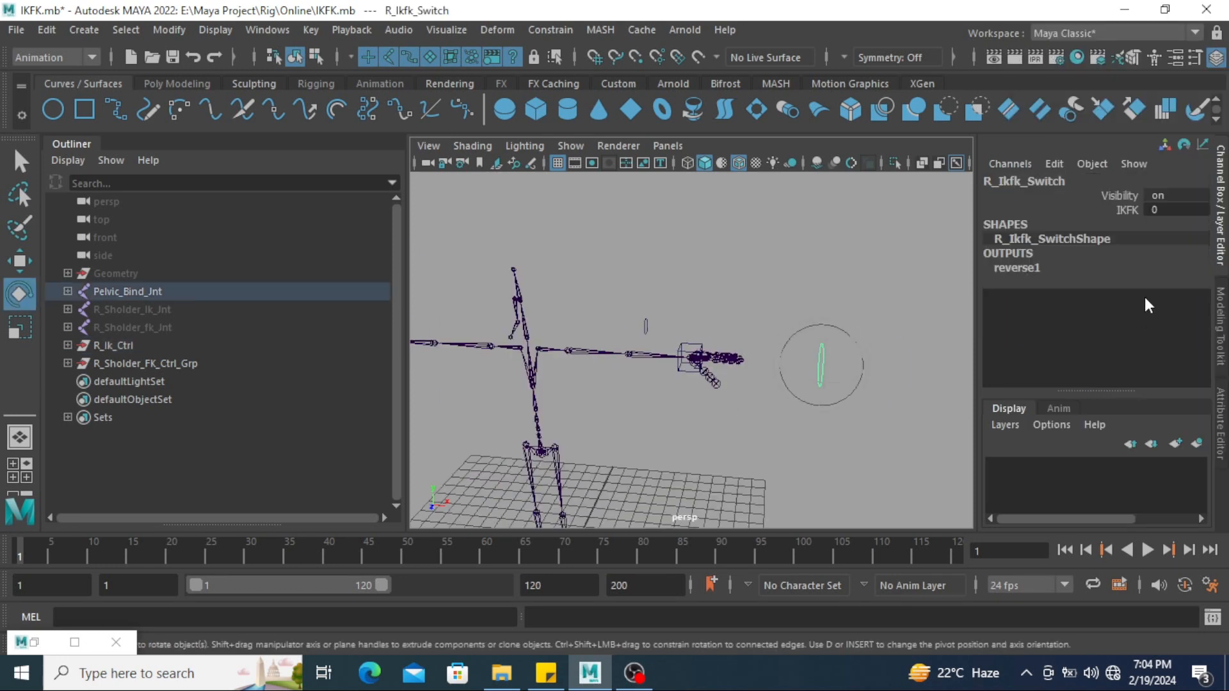
{"action": "left_click", "coordinate": [1127, 210]}
{"action": "mouse_move", "coordinate": [910, 276]}
{"action": "middle_mouse_down"}
{"action": "mouse_move", "coordinate": [865, 280]}
{"action": "mouse_move", "coordinate": [900, 275]}
{"action": "middle_mouse_up"}
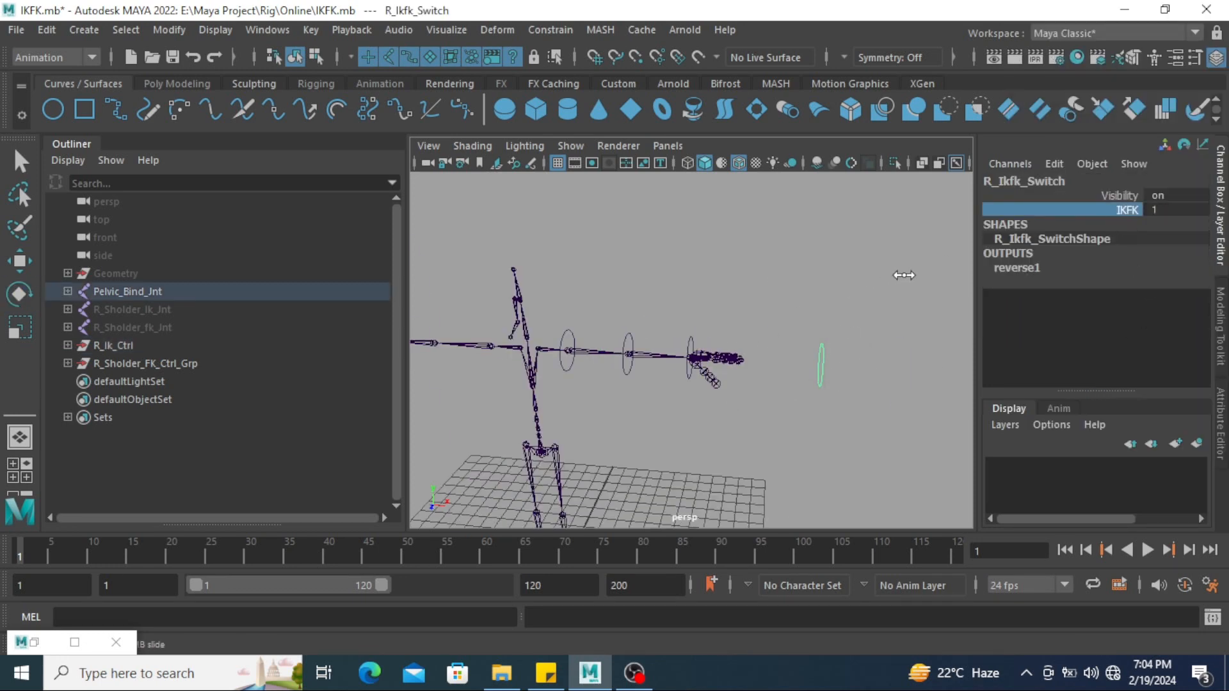
{"action": "left_click", "coordinate": [850, 301]}
Lock the Visibility channel of R_Ikfk_Switch
{"action": "left_click_drag", "start_coordinate": [850, 301], "coordinate": [714, 356], "text": "alt"}
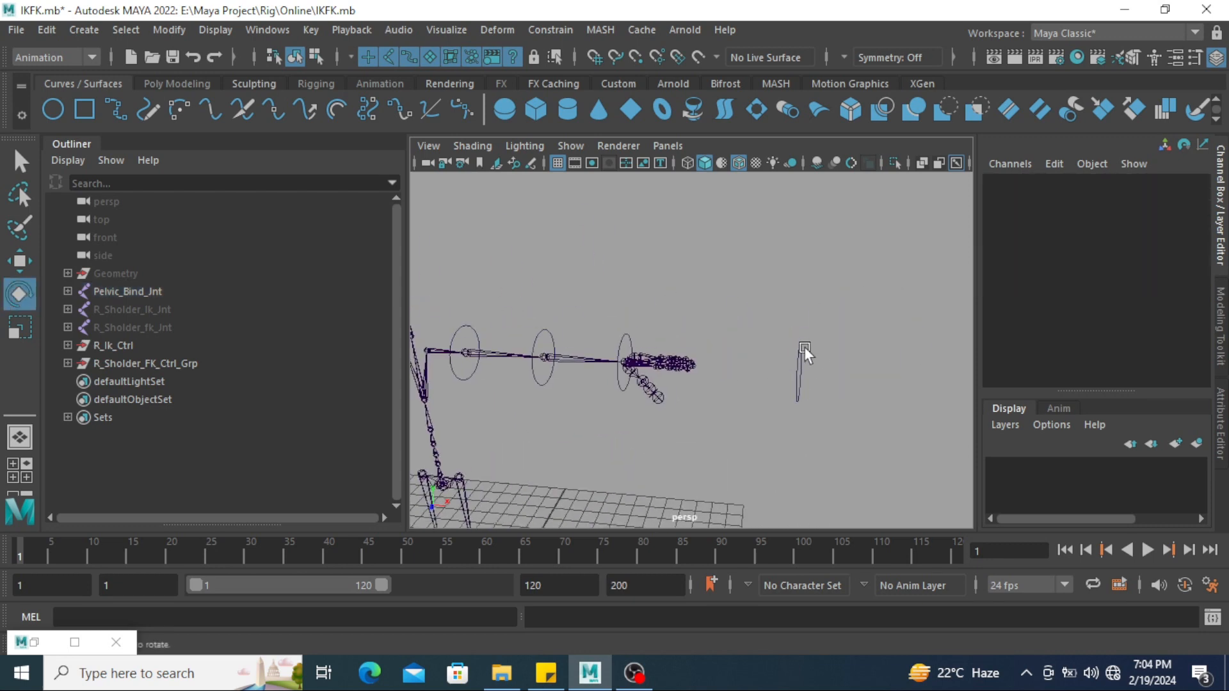
{"action": "middle_click_drag", "start_coordinate": [804, 347], "coordinate": [877, 330], "text": "alt"}
{"action": "left_click_drag", "start_coordinate": [857, 325], "coordinate": [876, 349]}
{"action": "left_click", "coordinate": [808, 392]}
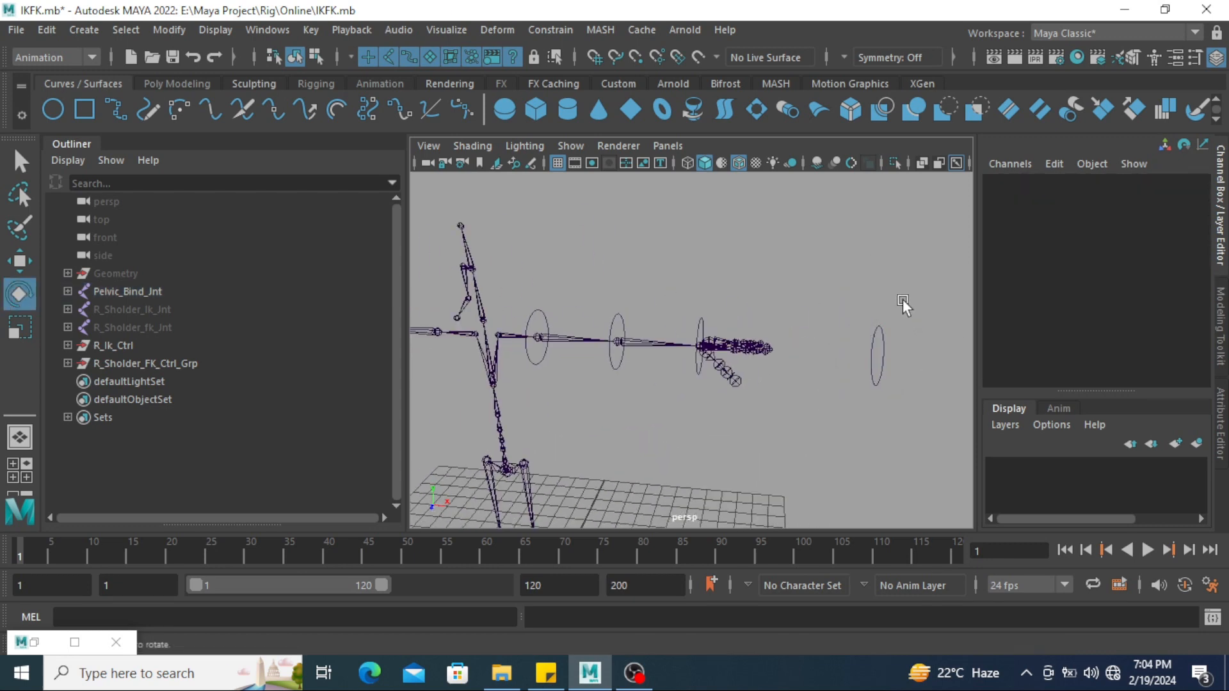
{"action": "left_click_drag", "start_coordinate": [903, 298], "coordinate": [875, 349]}
{"action": "left_click", "coordinate": [1116, 196]}
{"action": "right_click", "coordinate": [1115, 196]}
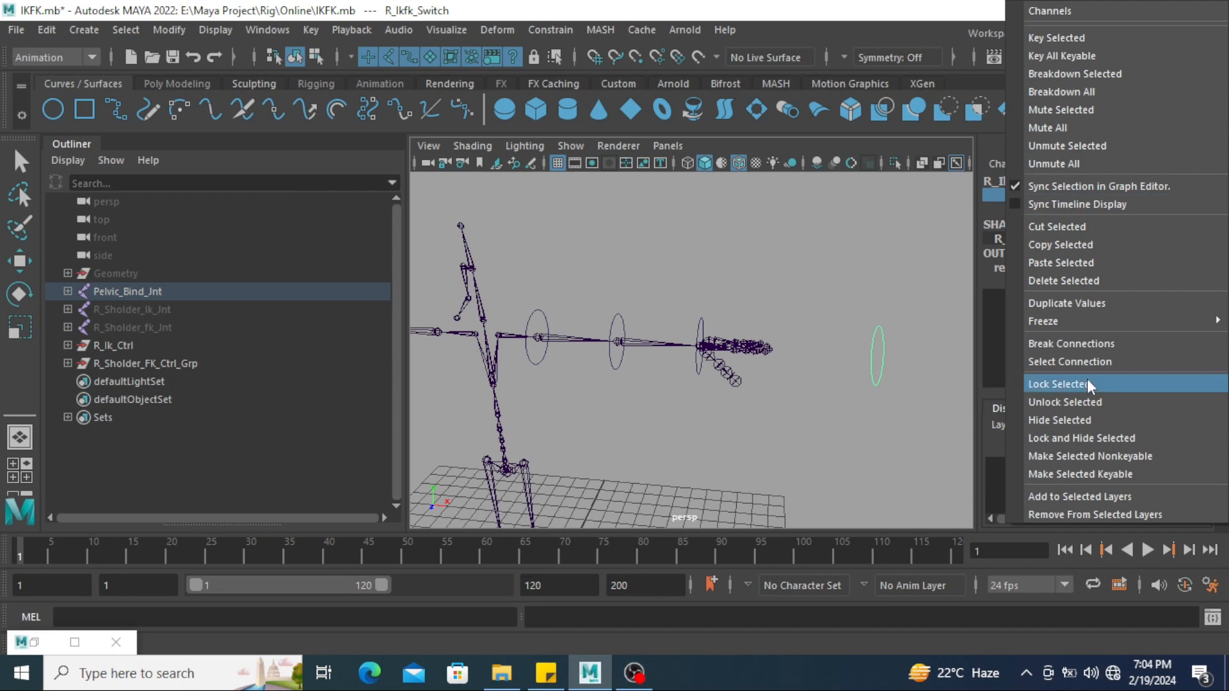
{"action": "left_click", "coordinate": [1087, 382]}
{"action": "left_click", "coordinate": [807, 333]}
Lock and hide all translate and scale channels of the shoulder FK control R_Sholder_FK_Ctrl
{"action": "middle_click_drag", "start_coordinate": [559, 367], "coordinate": [596, 353], "text": "alt"}
{"action": "left_click_drag", "start_coordinate": [595, 352], "coordinate": [567, 360]}
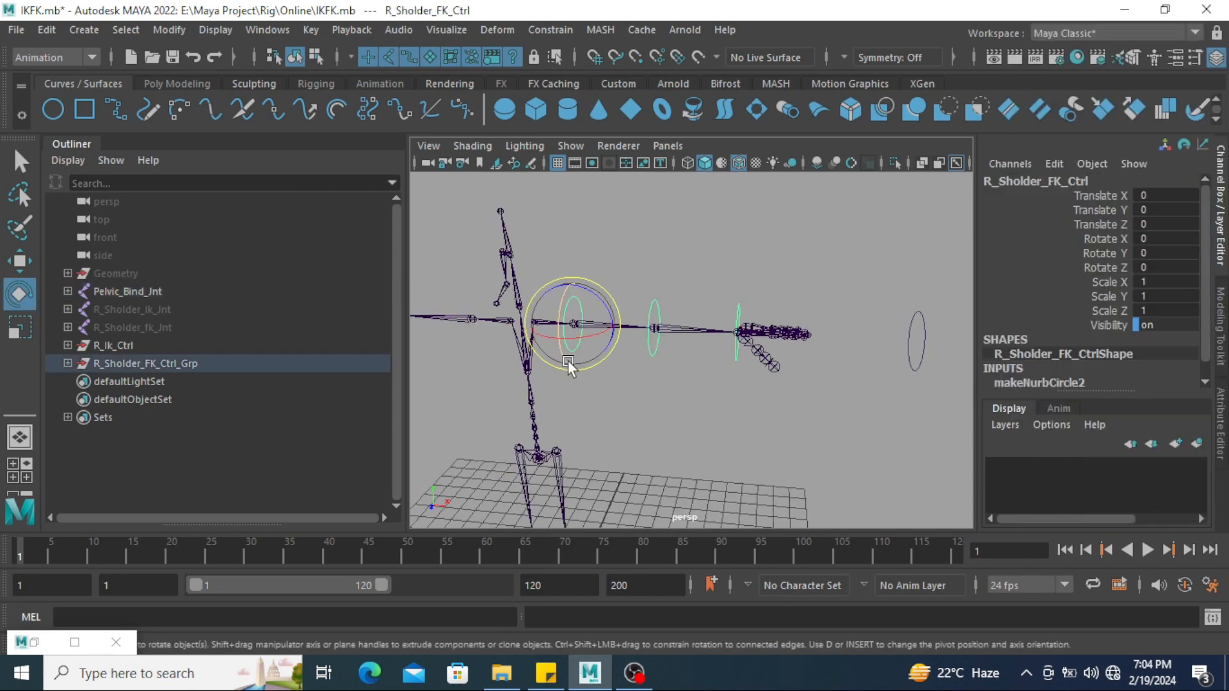
{"action": "left_click_drag", "start_coordinate": [1122, 195], "coordinate": [1105, 226]}
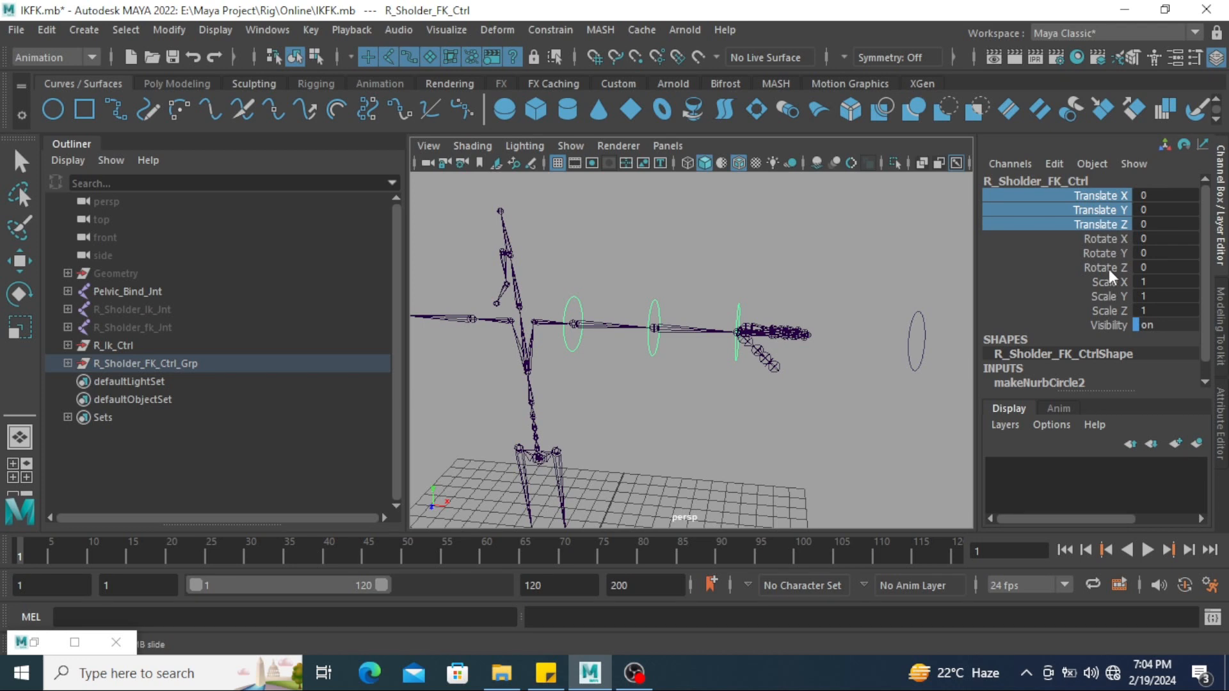
{"action": "left_click_drag", "start_coordinate": [1108, 280], "coordinate": [1108, 309], "text": "ctrl"}
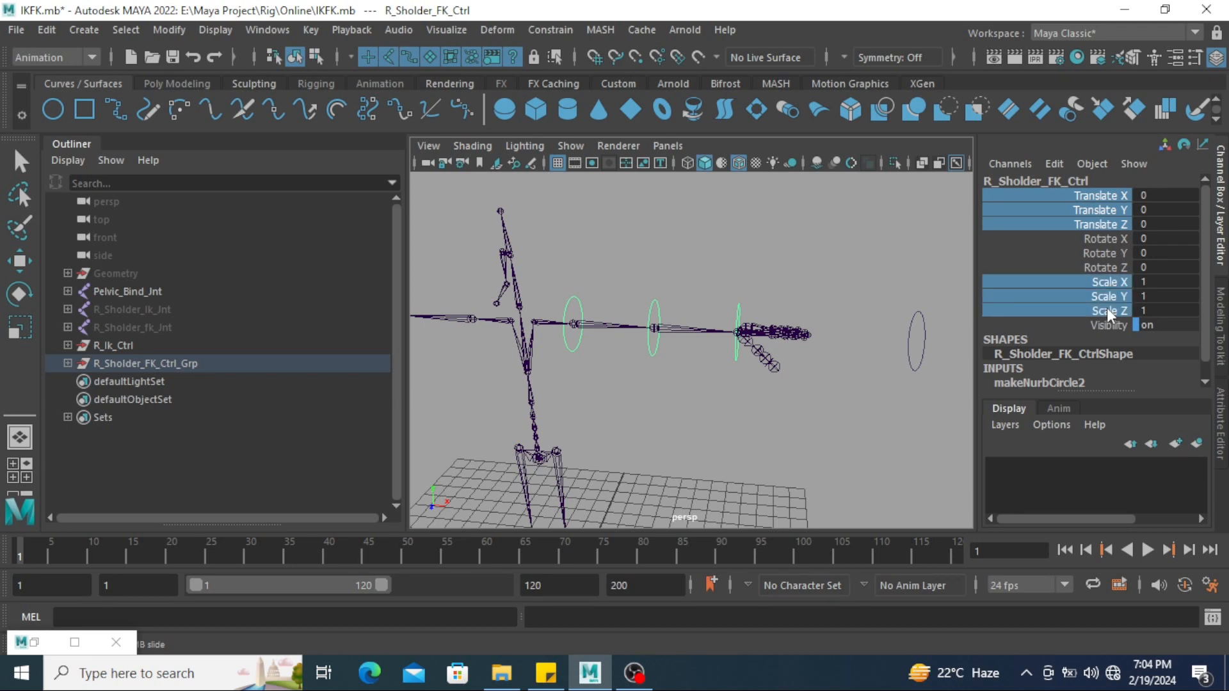
{"action": "right_click", "coordinate": [1107, 309]}
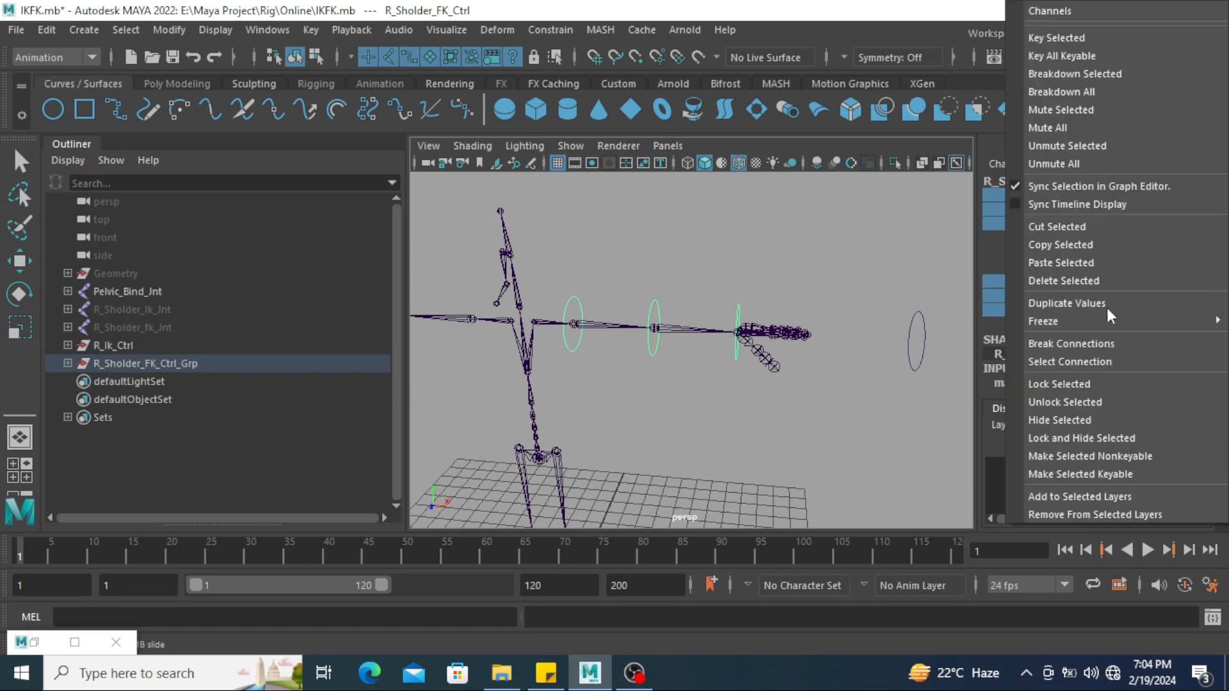
{"action": "left_click", "coordinate": [1112, 436]}
{"action": "left_click", "coordinate": [667, 393]}
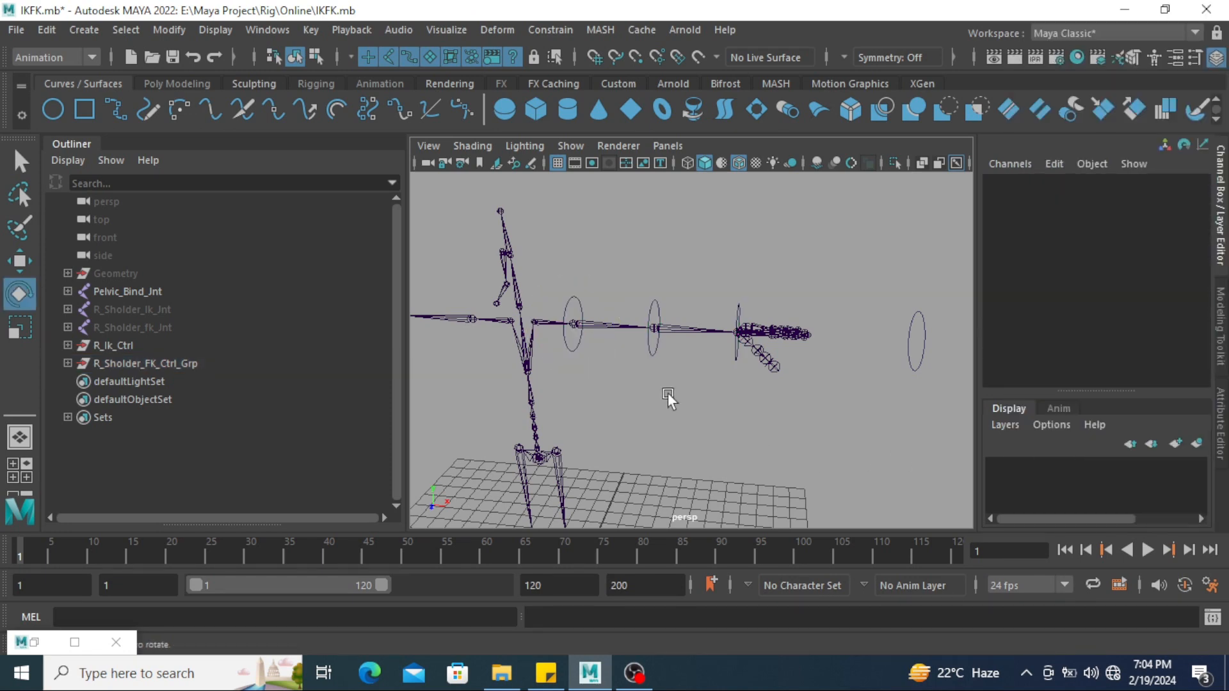
Lock and hide all translate and scale channels of the elbow FK control R_Elbow_FK_Ctrl
{"action": "left_click", "coordinate": [653, 349]}
{"action": "left_click", "coordinate": [1130, 199]}
{"action": "left_click", "coordinate": [1116, 224], "text": "shift"}
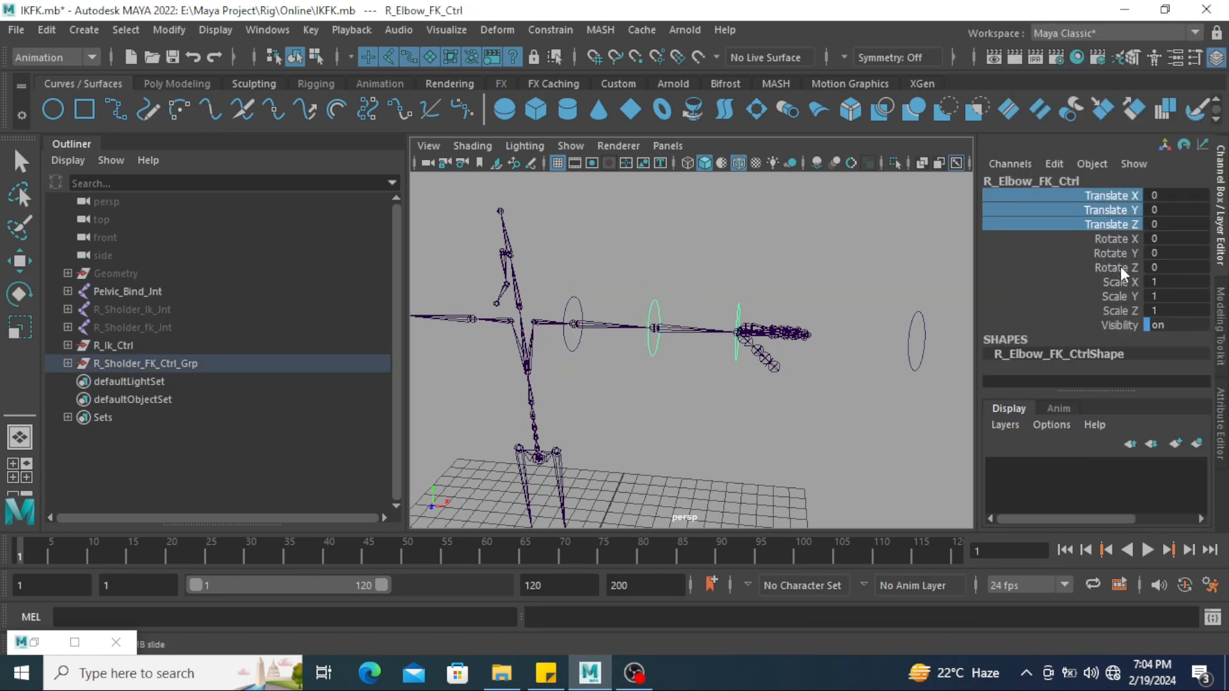
{"action": "left_click", "coordinate": [1114, 280], "text": "ctrl"}
{"action": "left_click", "coordinate": [1111, 310], "text": "ctrl+shift"}
{"action": "right_click", "coordinate": [1111, 309]}
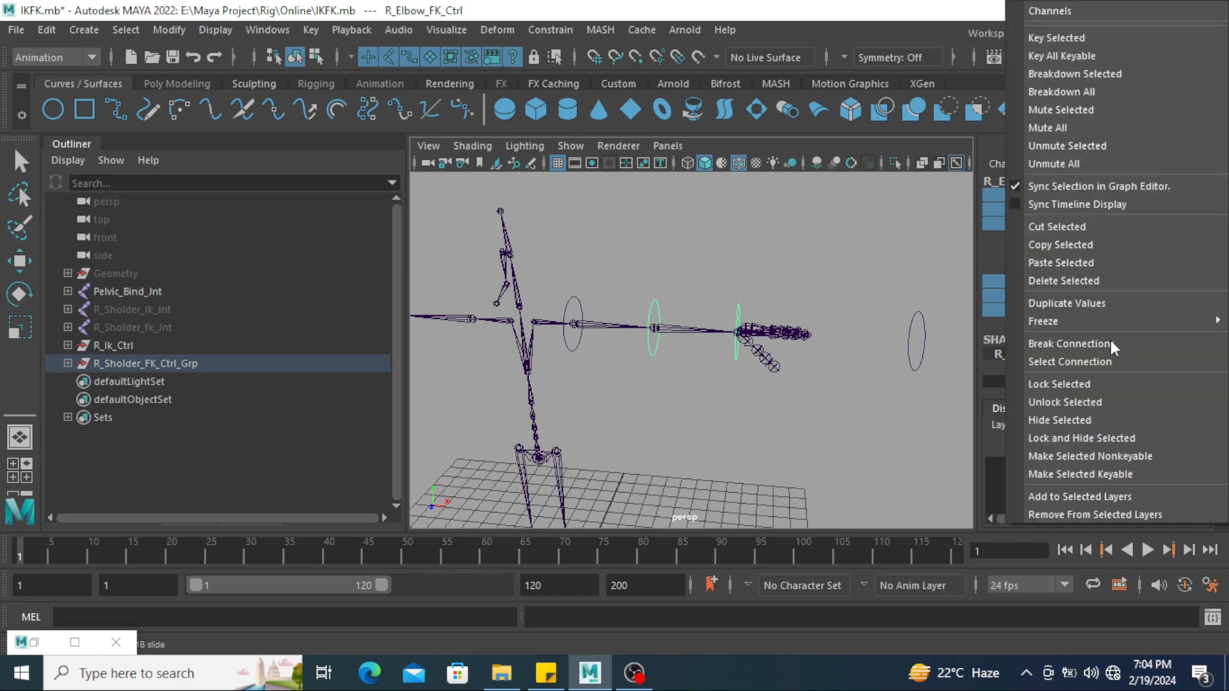
{"action": "left_click", "coordinate": [1078, 439]}
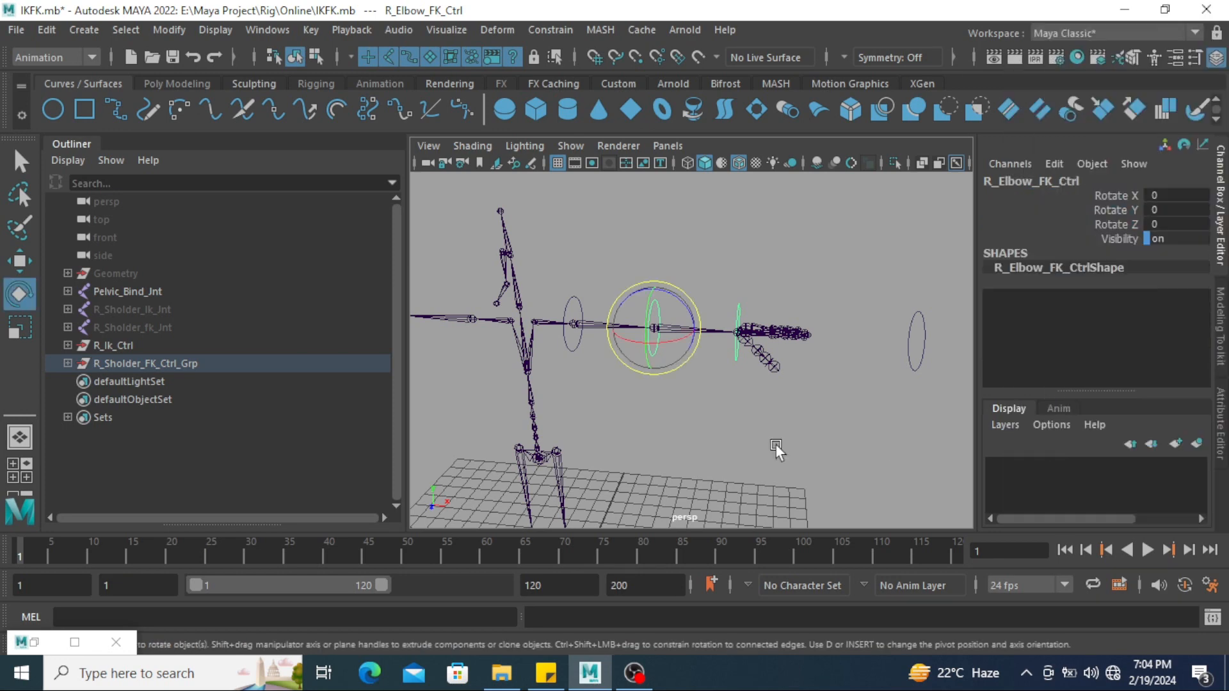
{"action": "left_click", "coordinate": [724, 382]}
Lock and hide all translate and scale channels of the wrist FK control R_Wrist_FK_Ctrl
{"action": "left_click", "coordinate": [737, 351]}
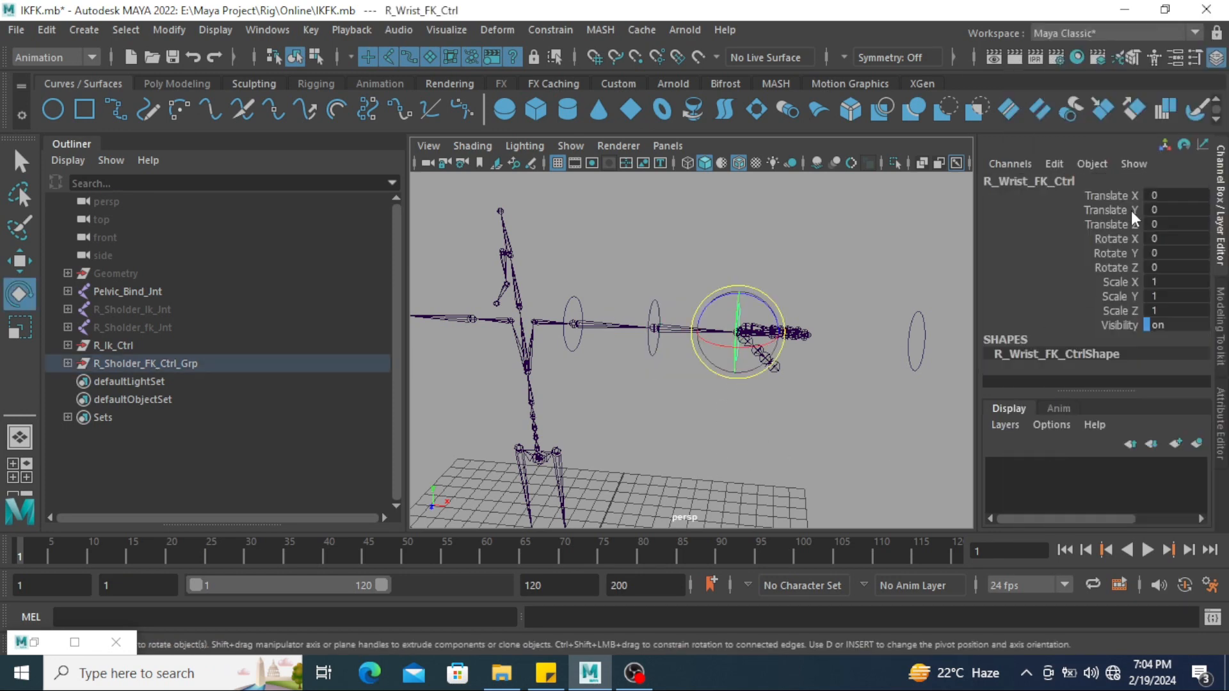
{"action": "left_click_drag", "start_coordinate": [1118, 195], "coordinate": [1119, 224]}
{"action": "left_click", "coordinate": [1116, 269], "text": "ctrl"}
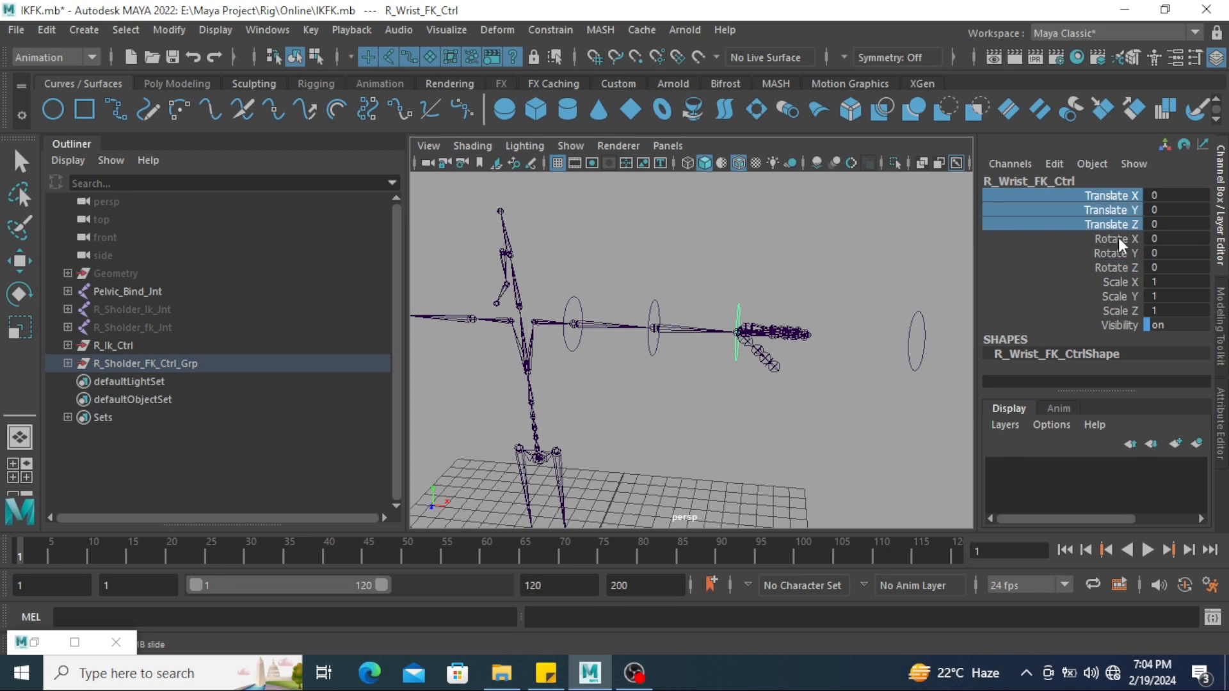
{"action": "left_click_drag", "start_coordinate": [1119, 282], "coordinate": [1117, 306], "text": "ctrl"}
{"action": "right_click", "coordinate": [1117, 306]}
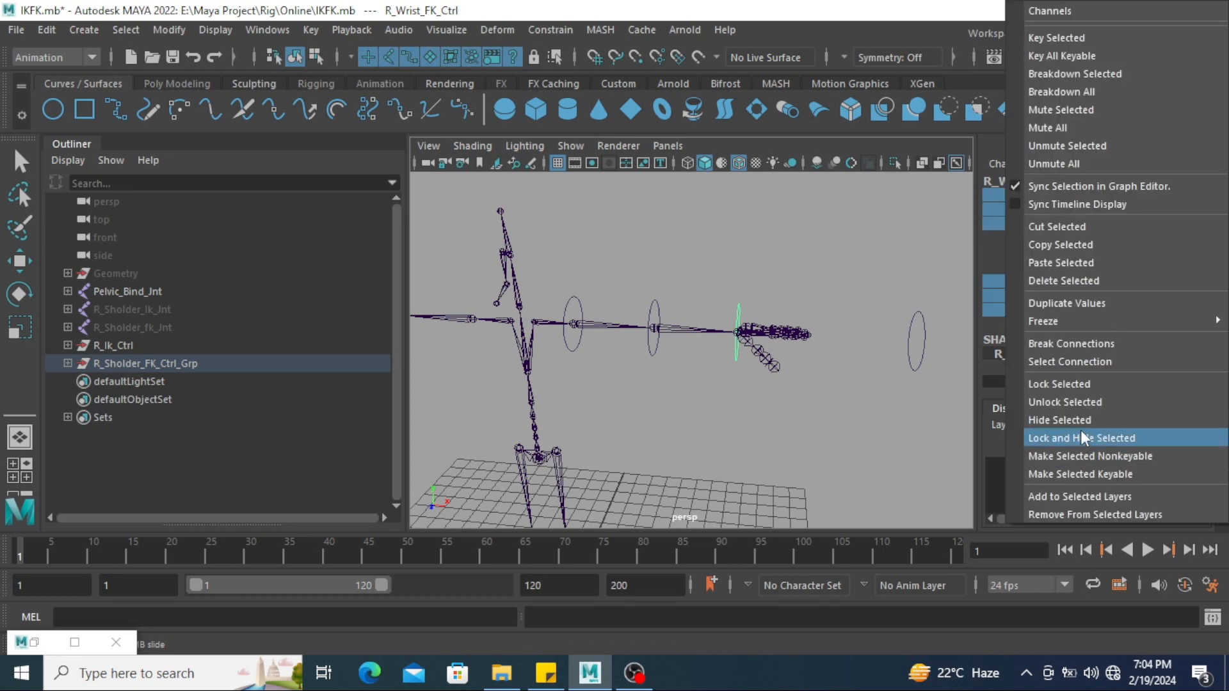
{"action": "left_click", "coordinate": [1093, 438]}
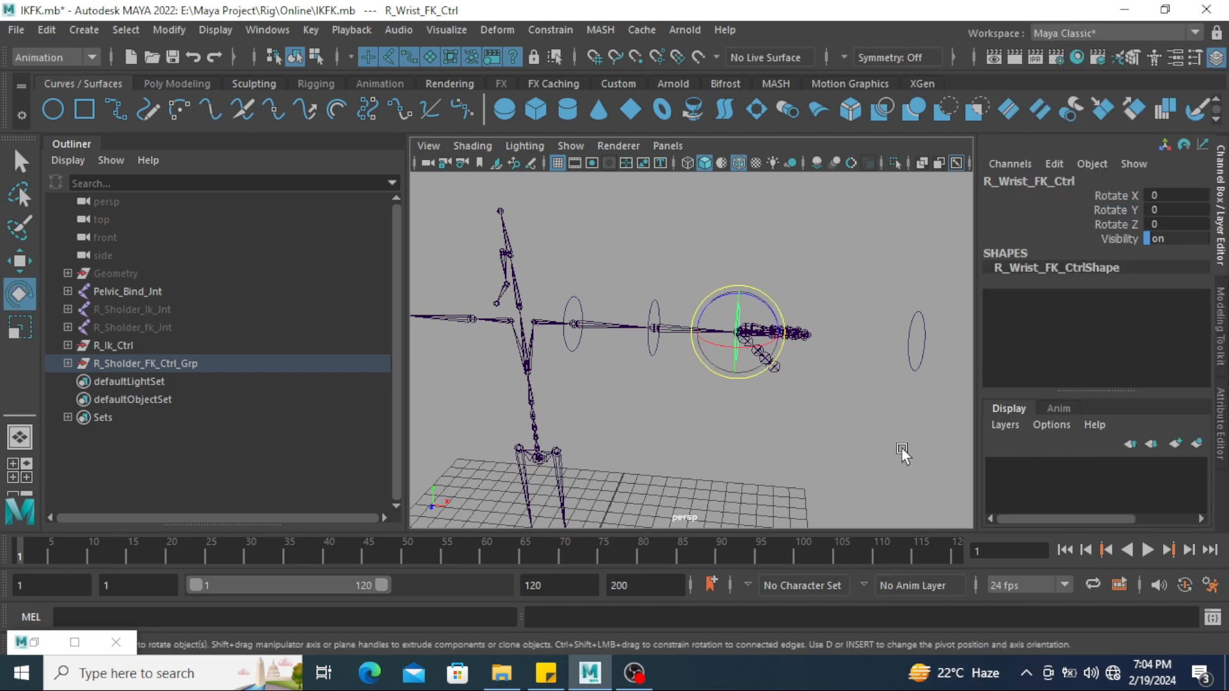
Lock the Visibility channel of the shoulder, elbow and wrist FK controls together and check the lock on the individual controls
{"action": "left_click", "coordinate": [598, 390]}
{"action": "left_click_drag", "start_coordinate": [575, 351], "coordinate": [737, 379]}
{"action": "left_click", "coordinate": [594, 358]}
{"action": "left_click", "coordinate": [569, 351]}
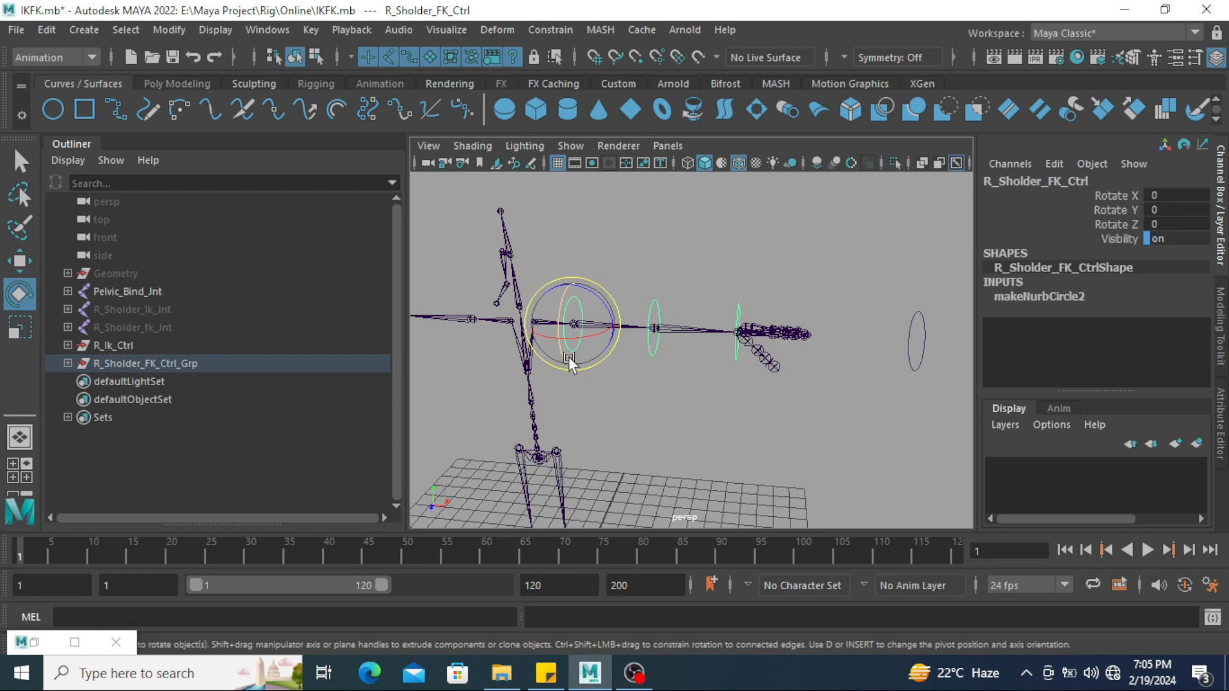
{"action": "key", "text": "q"}
{"action": "left_click", "coordinate": [656, 354], "text": "shift"}
{"action": "left_click", "coordinate": [736, 352], "text": "shift"}
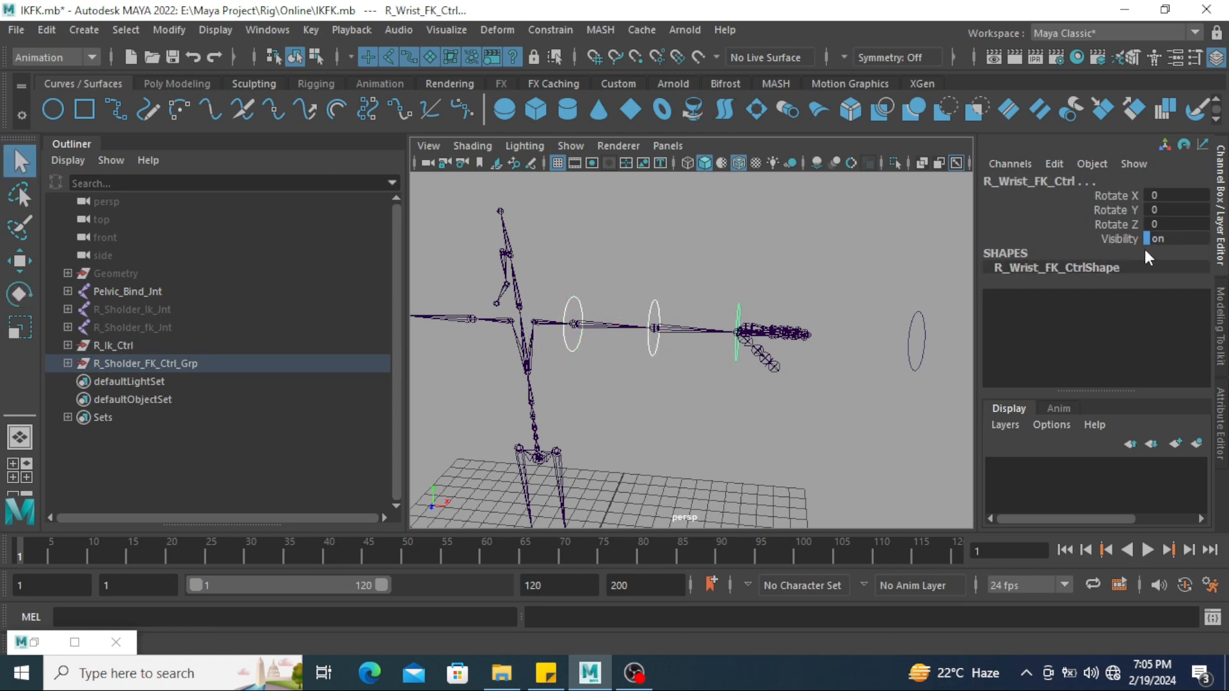
{"action": "right_click", "coordinate": [1124, 239]}
{"action": "left_click", "coordinate": [1082, 385]}
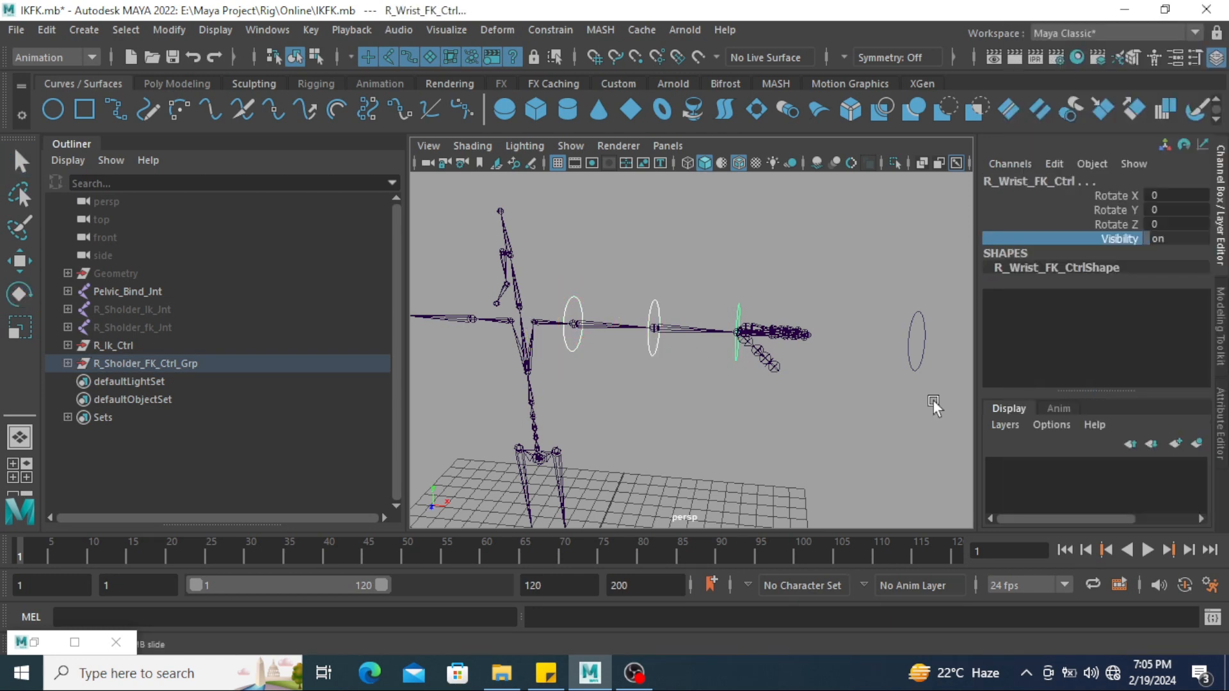
{"action": "left_click", "coordinate": [657, 370]}
{"action": "left_click", "coordinate": [656, 348]}
{"action": "left_click", "coordinate": [605, 372]}
{"action": "left_click", "coordinate": [575, 348]}
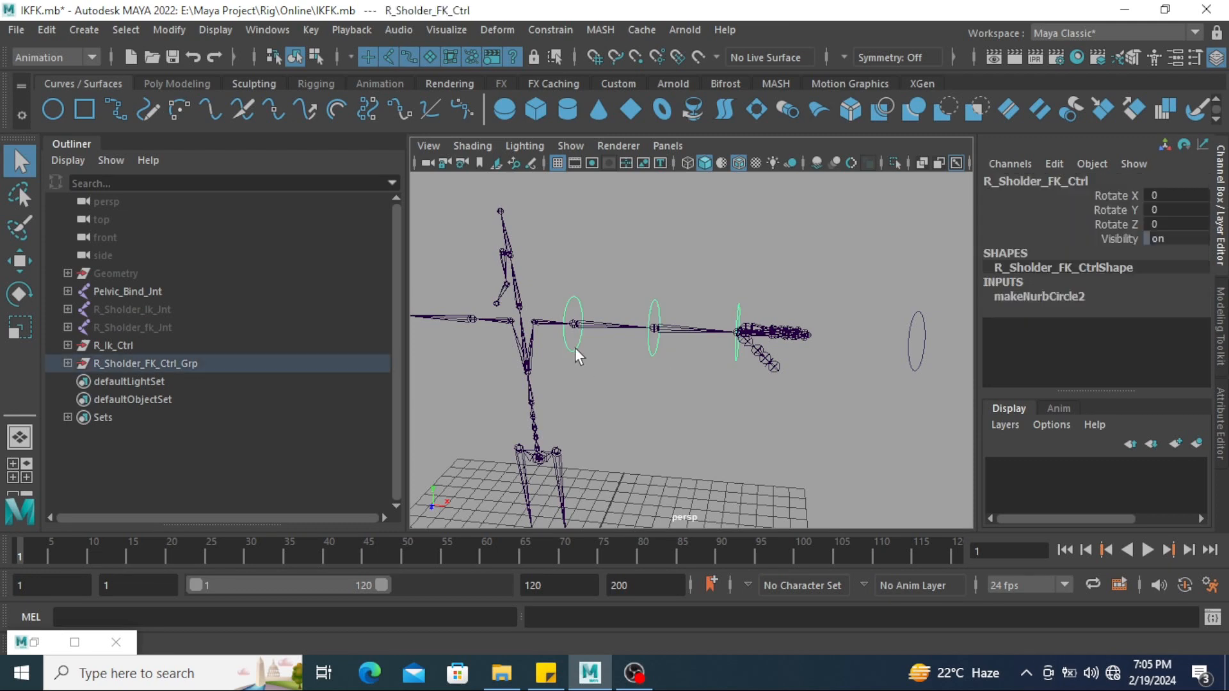
{"action": "left_click", "coordinate": [666, 411]}
Set the IKFK attribute of R_Ikfk_Switch to 0 to bring up the IK controls
{"action": "left_click_drag", "start_coordinate": [666, 411], "coordinate": [837, 374], "text": "alt"}
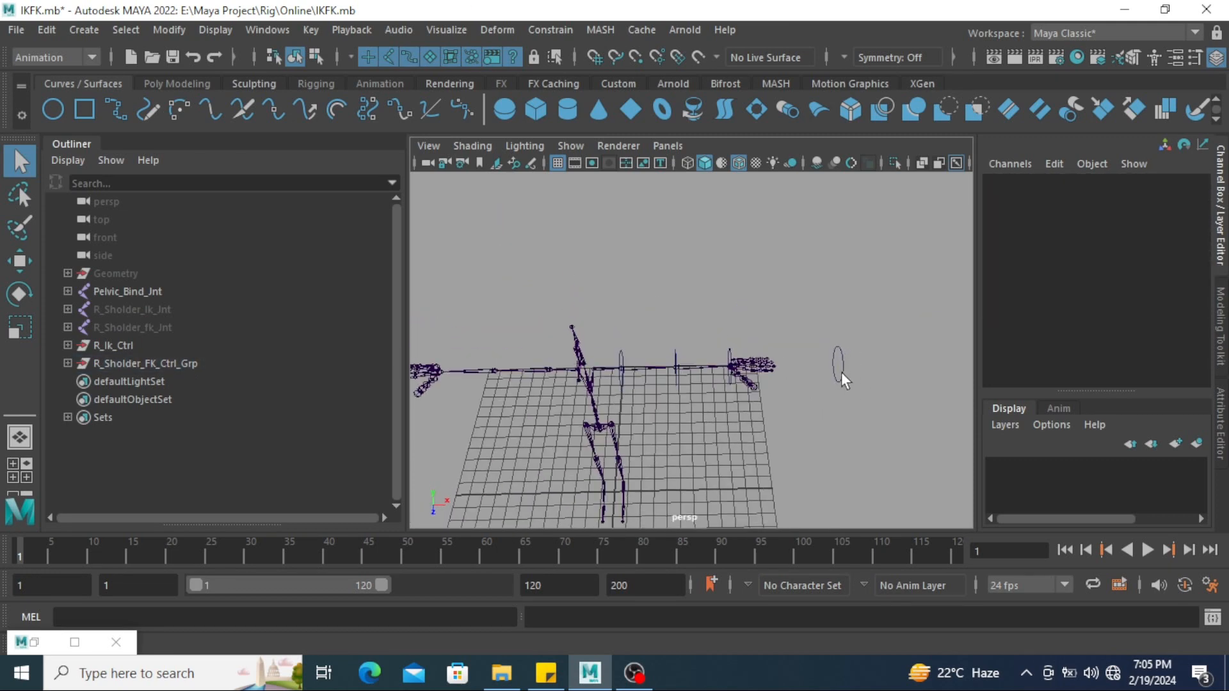
{"action": "left_click", "coordinate": [840, 371]}
{"action": "double_click", "coordinate": [1169, 212]}
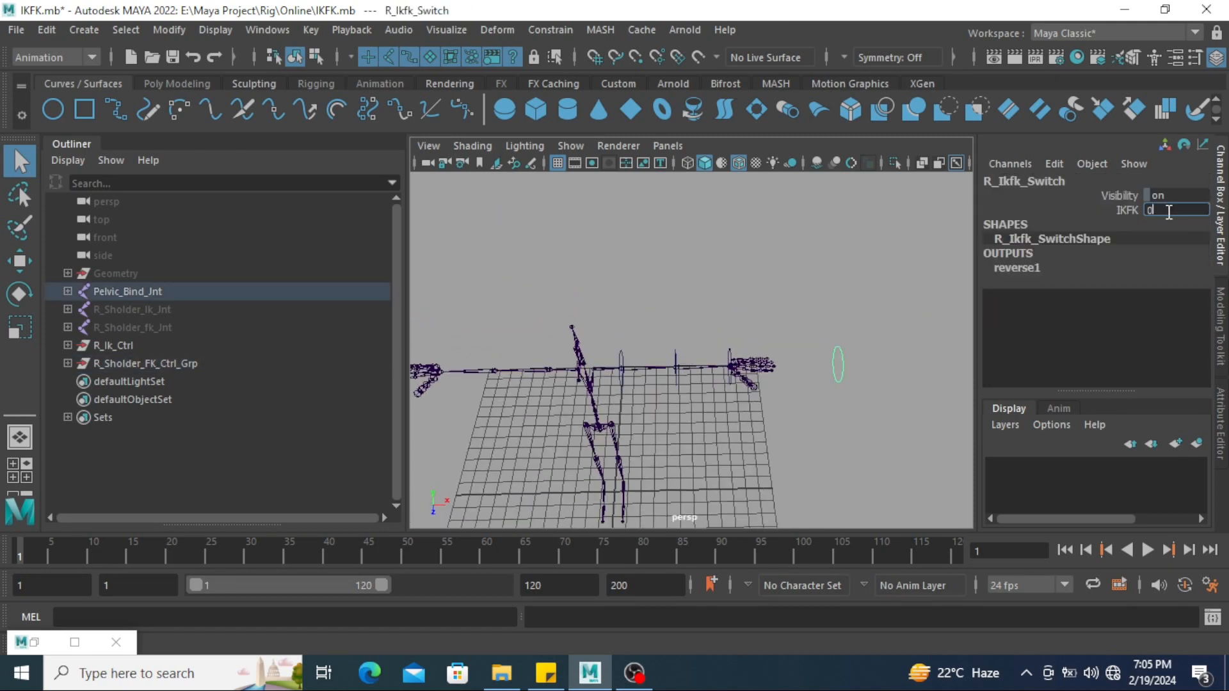
{"action": "key", "text": "Return"}
{"action": "left_click", "coordinate": [851, 227]}
Rotate the wrist IK control R_Wrist_Ctrl about -19 degrees in Z to test how the hand follows
{"action": "middle_click_drag", "start_coordinate": [820, 301], "coordinate": [761, 236], "text": "alt"}
{"action": "scroll", "coordinate": [760, 237], "scroll_direction": "up", "scroll_amount": 5}
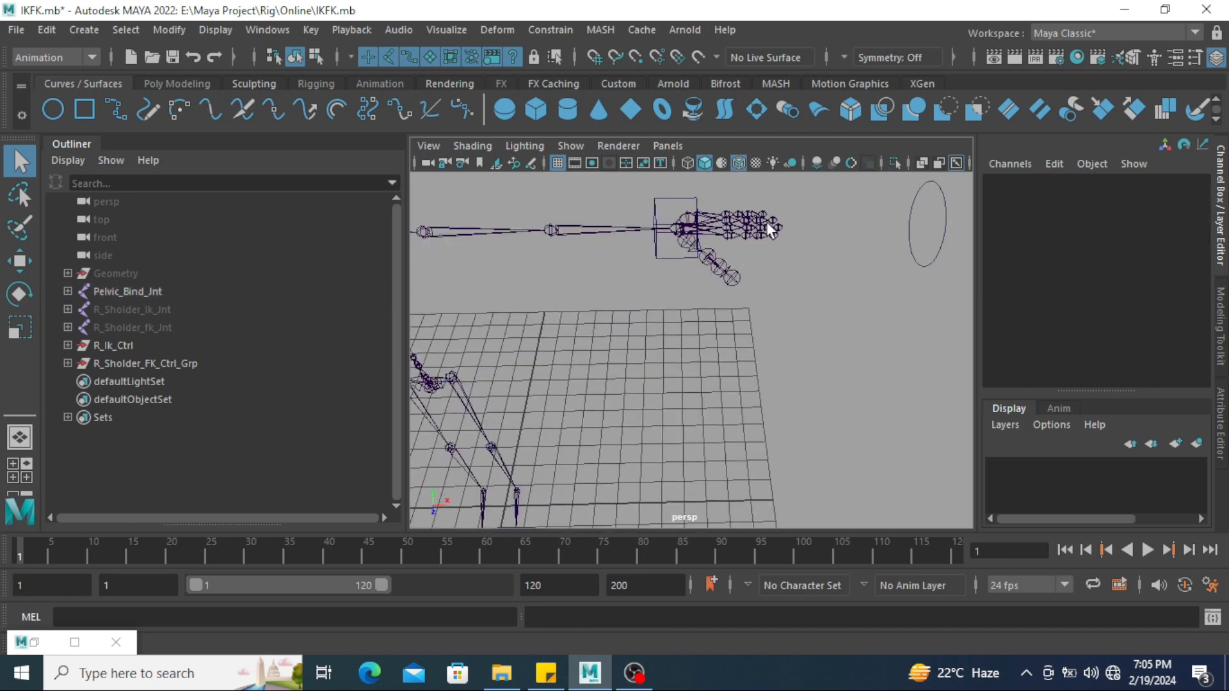
{"action": "left_click_drag", "start_coordinate": [767, 222], "coordinate": [749, 238], "text": "alt"}
{"action": "left_click", "coordinate": [677, 268]}
{"action": "key", "text": "e"}
{"action": "mouse_move", "coordinate": [775, 298]}
{"action": "left_mouse_down", "text": "alt"}
{"action": "mouse_move", "coordinate": [789, 303]}
{"action": "mouse_move", "coordinate": [731, 302]}
{"action": "mouse_move", "coordinate": [777, 319]}
{"action": "mouse_move", "coordinate": [724, 286]}
{"action": "mouse_move", "coordinate": [772, 304]}
{"action": "left_mouse_up", "text": "alt"}
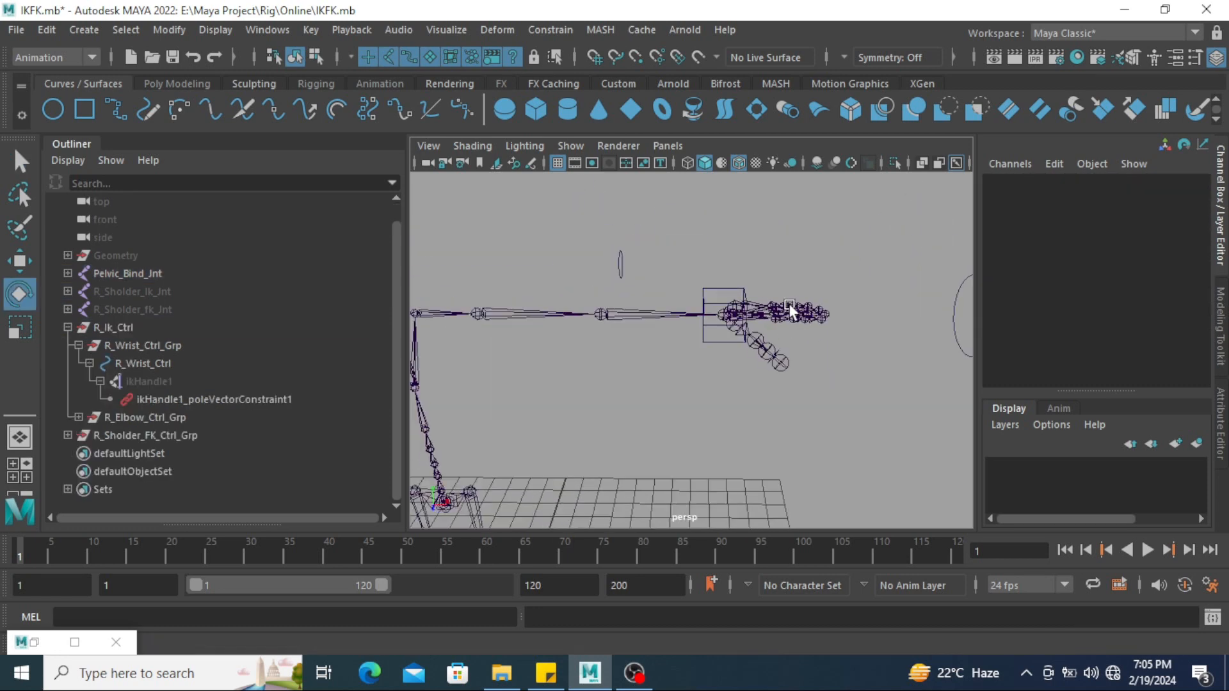
{"action": "left_click", "coordinate": [732, 302]}
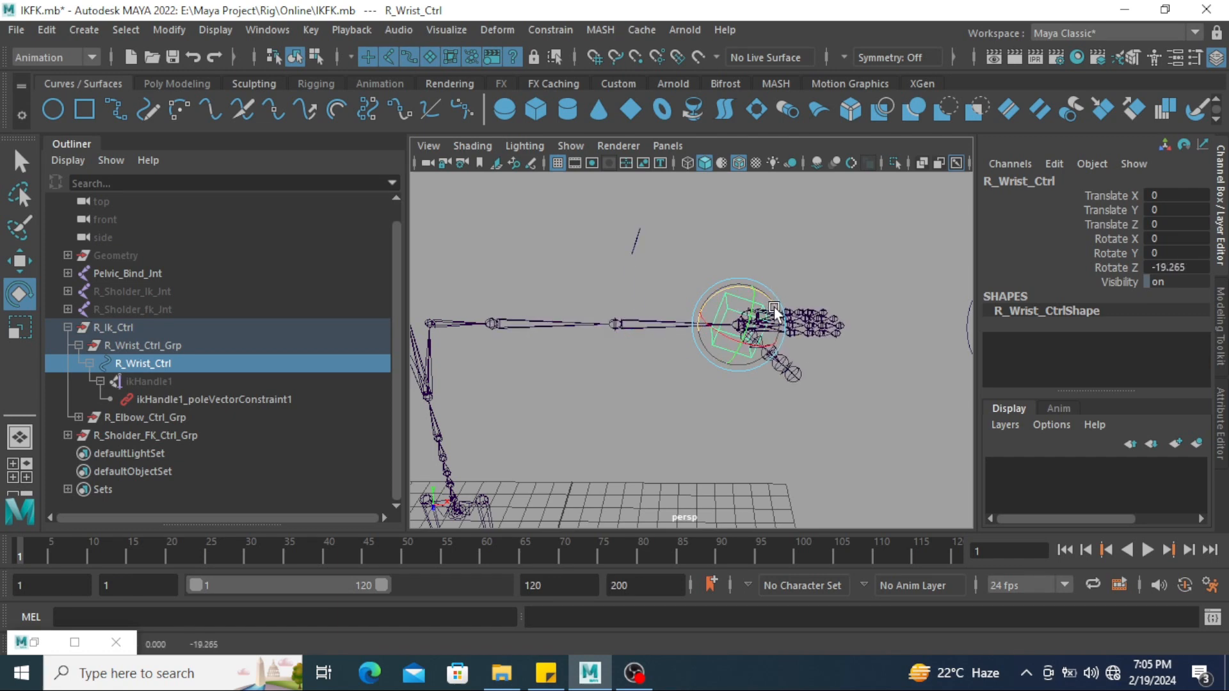
Reveal the elbow IK control in the hierarchy and delete the parent constraint under R_Elbow_Ctrl_Follow_Grp
{"action": "left_click", "coordinate": [847, 236]}
{"action": "left_click_drag", "start_coordinate": [847, 236], "coordinate": [708, 259], "text": "alt"}
{"action": "left_click", "coordinate": [716, 275]}
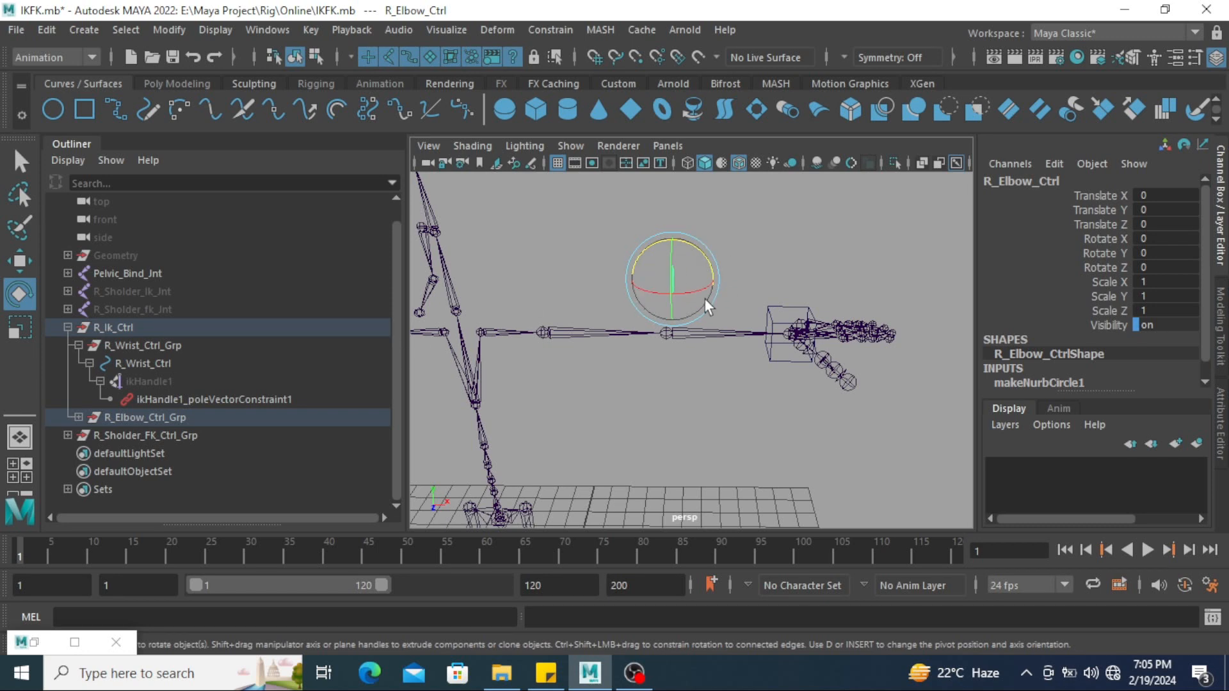
{"action": "left_click_drag", "start_coordinate": [709, 283], "coordinate": [704, 303], "text": "alt"}
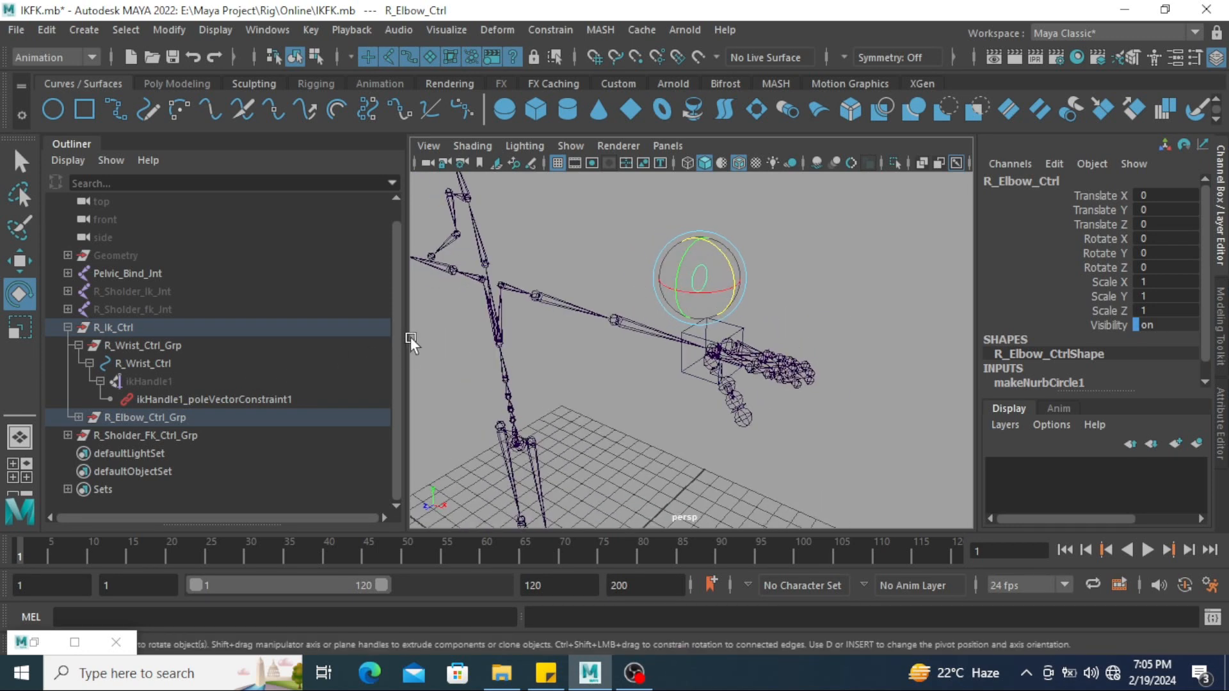
{"action": "key", "text": "f"}
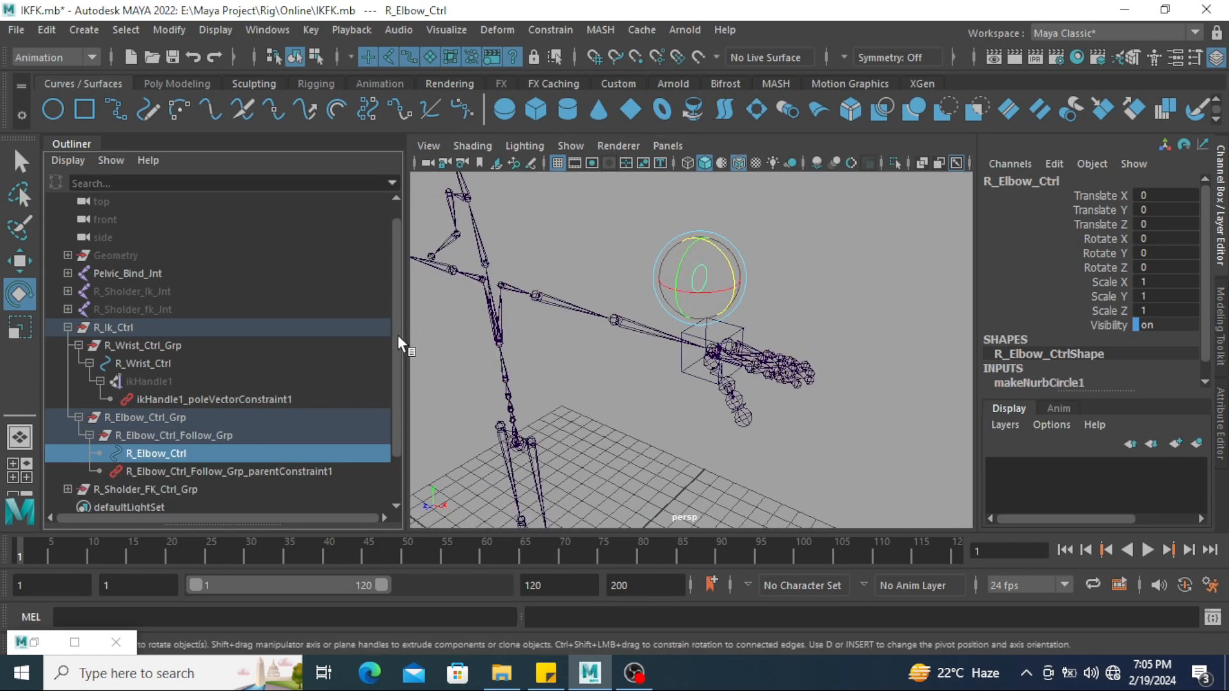
{"action": "left_click", "coordinate": [263, 473]}
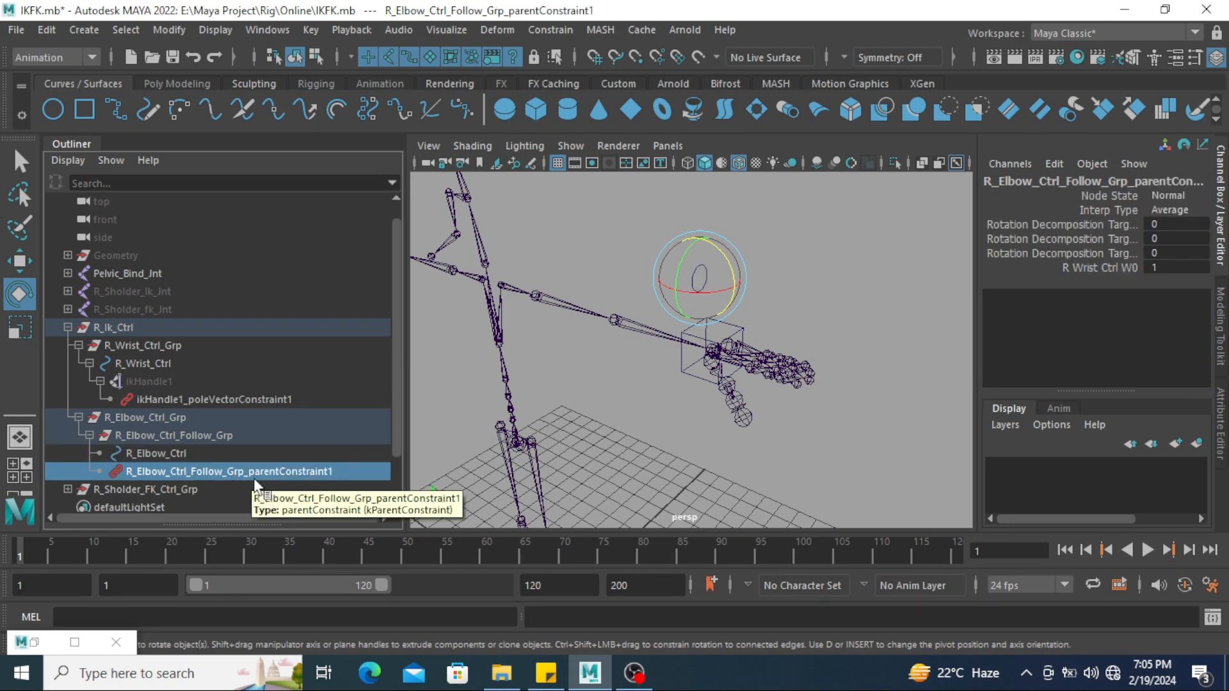
{"action": "key", "text": "Delete"}
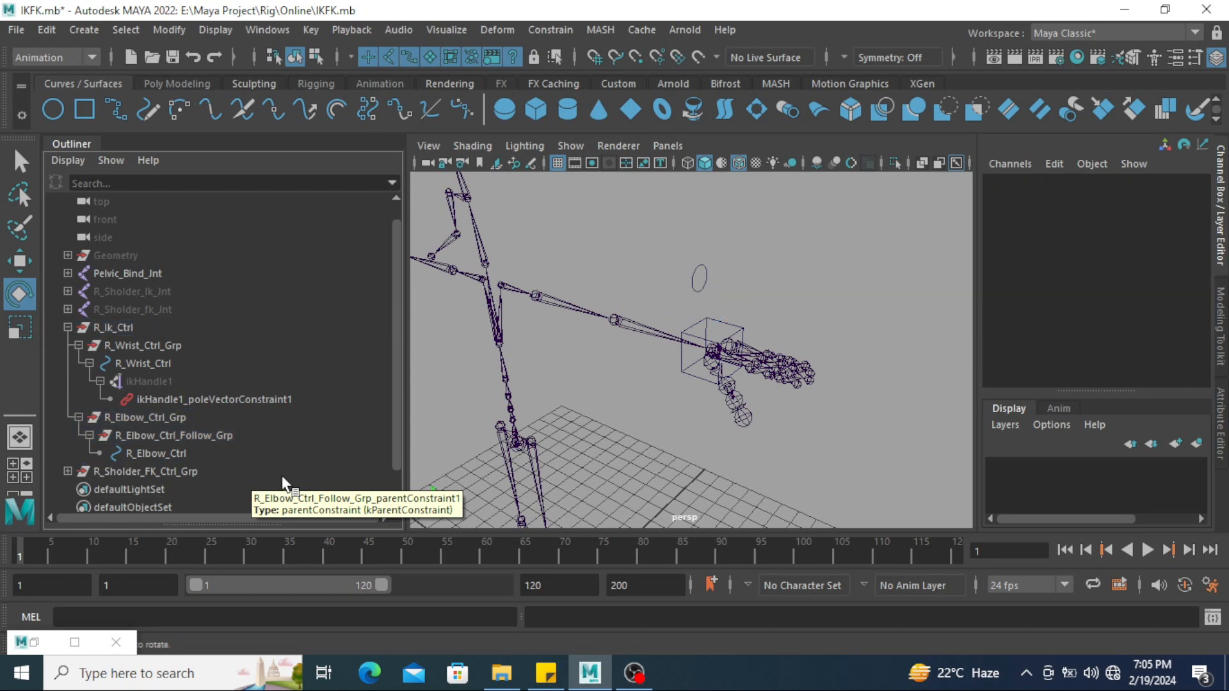
Orient constrain the IK wrist joint R_Wrist_Ik_Jnt to R_Wrist_Ctrl with Maintain offset enabled
{"action": "left_click", "coordinate": [736, 344]}
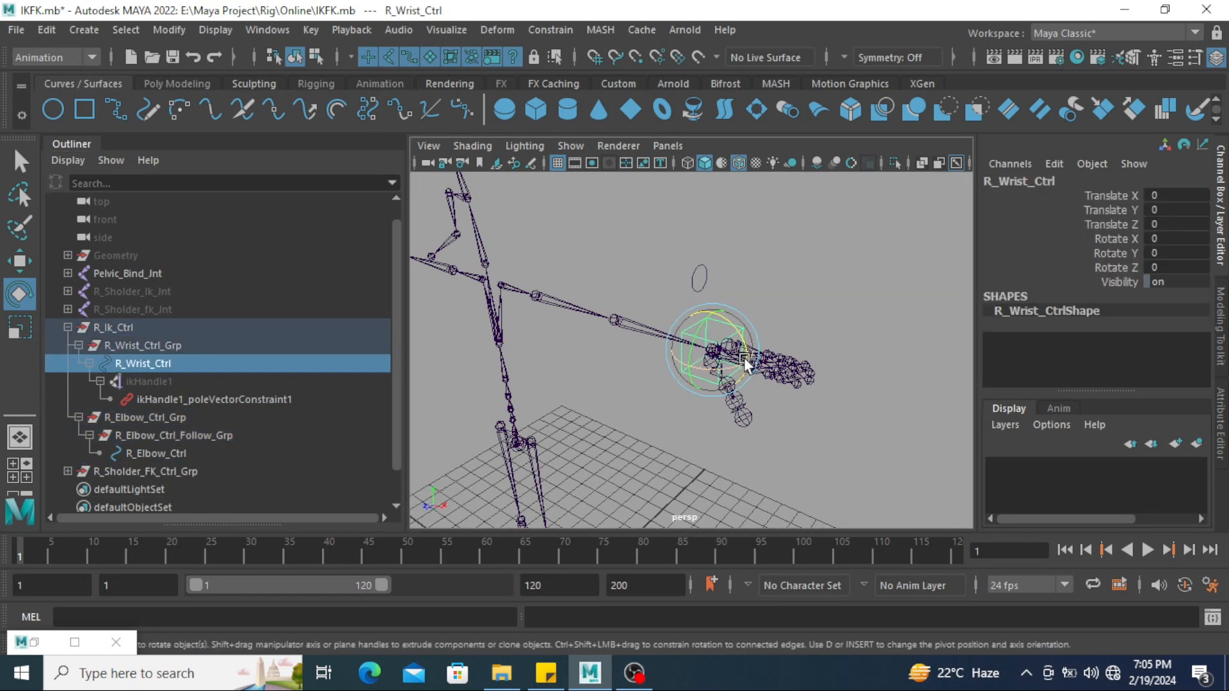
{"action": "left_click_drag", "start_coordinate": [735, 343], "coordinate": [767, 447]}
{"action": "left_click", "coordinate": [766, 324]}
{"action": "left_click_drag", "start_coordinate": [678, 295], "coordinate": [656, 288]}
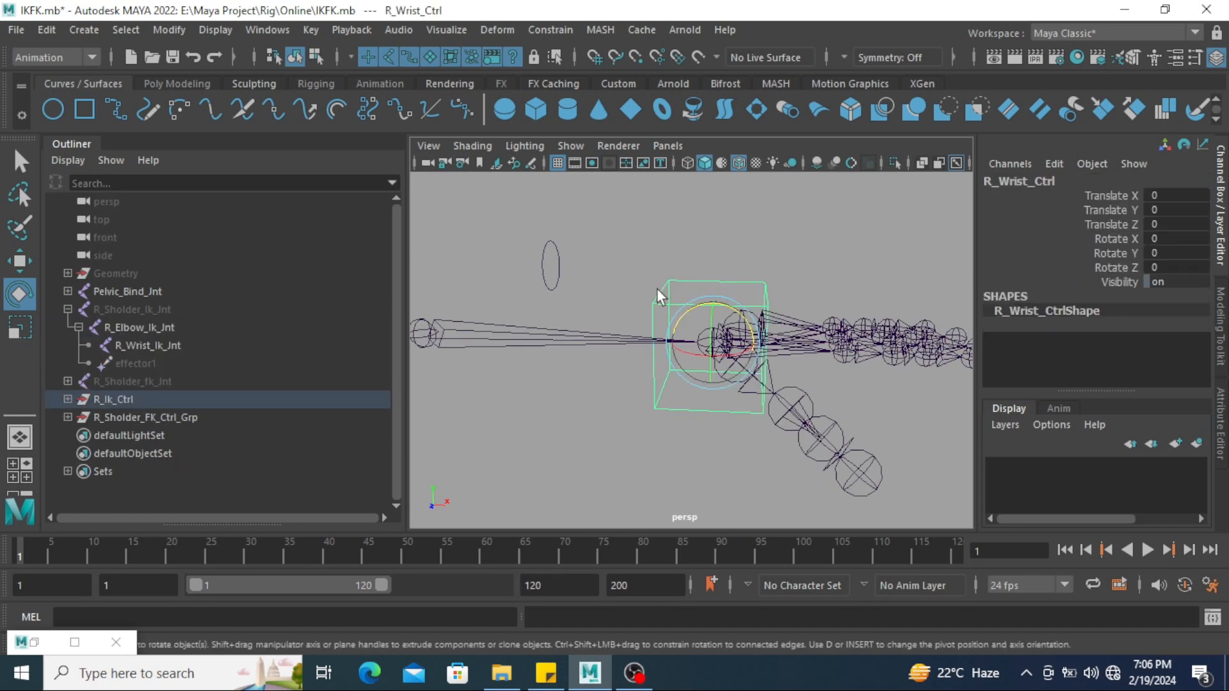
{"action": "left_click", "coordinate": [169, 347]}
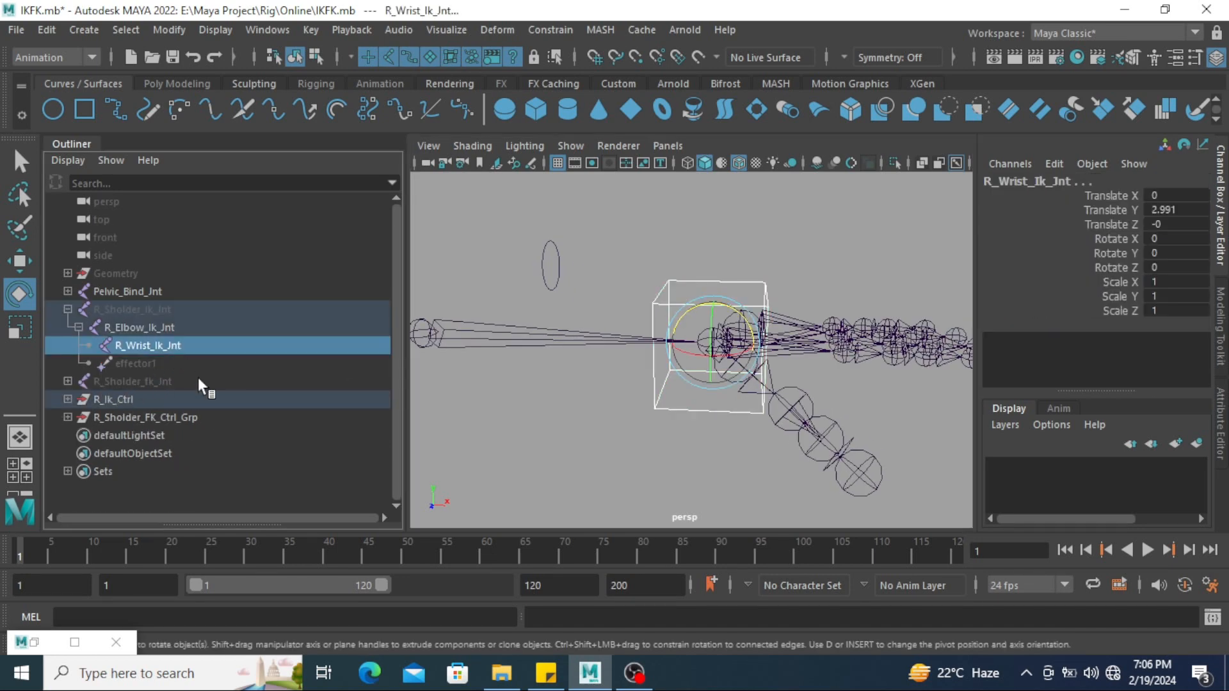
{"action": "left_click", "coordinate": [44, 56]}
{"action": "left_click", "coordinate": [43, 95]}
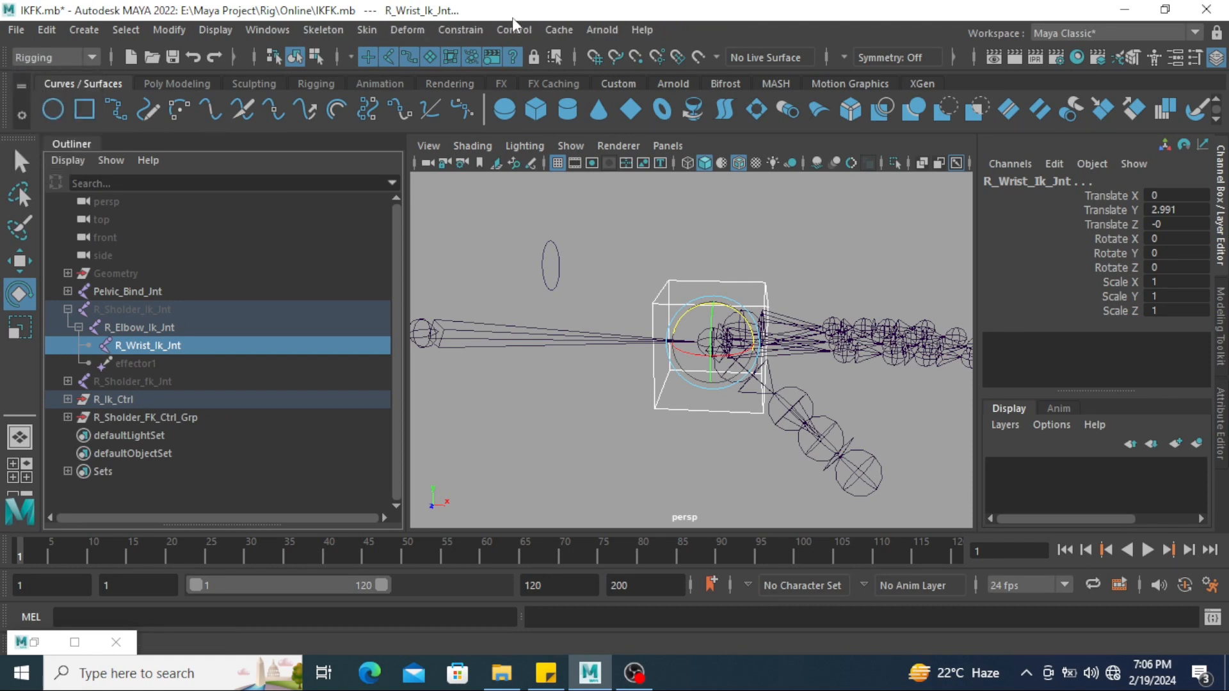
{"action": "left_click", "coordinate": [452, 30]}
{"action": "left_click", "coordinate": [631, 115]}
{"action": "left_click", "coordinate": [578, 187]}
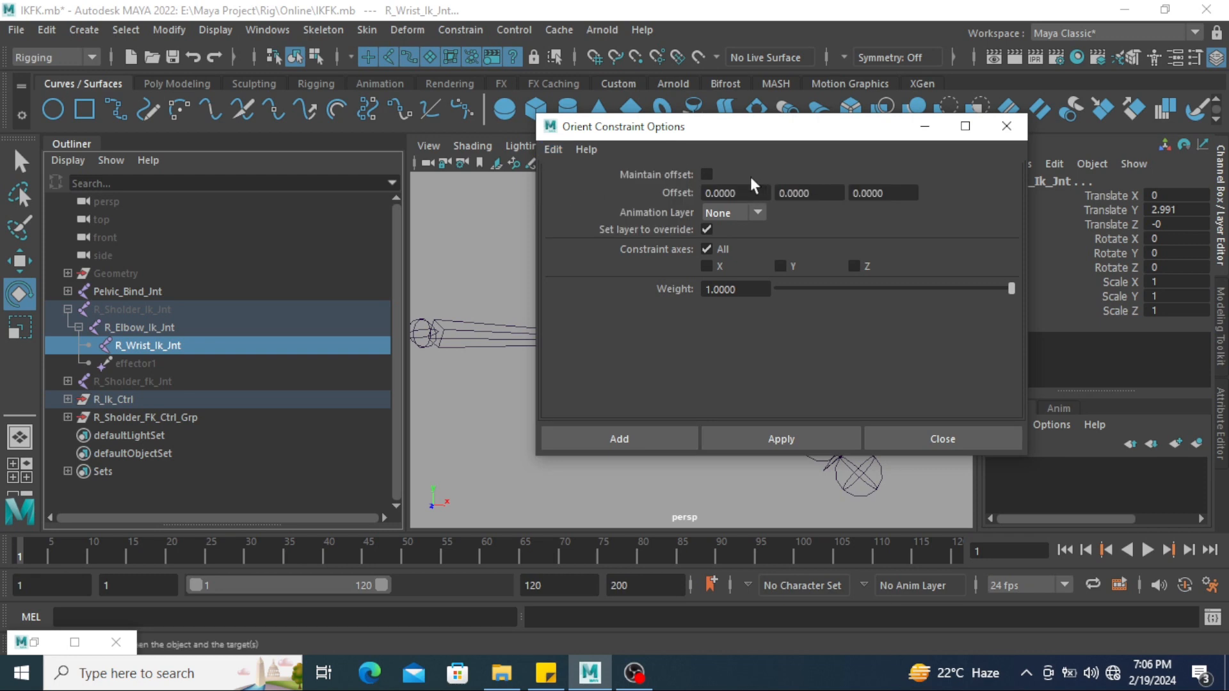
{"action": "left_click", "coordinate": [707, 174]}
{"action": "left_click", "coordinate": [648, 438]}
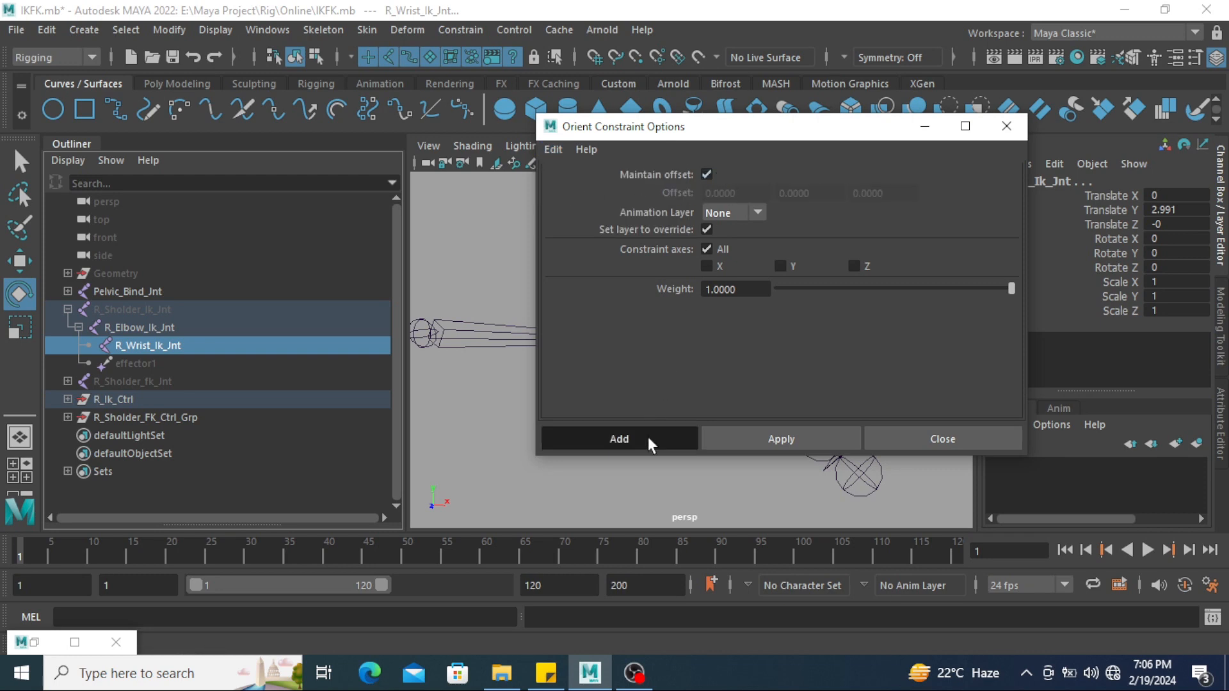
Test the wrist orient constraint by moving R_Wrist_Ctrl toward the body and rotating it
{"action": "left_click", "coordinate": [726, 283]}
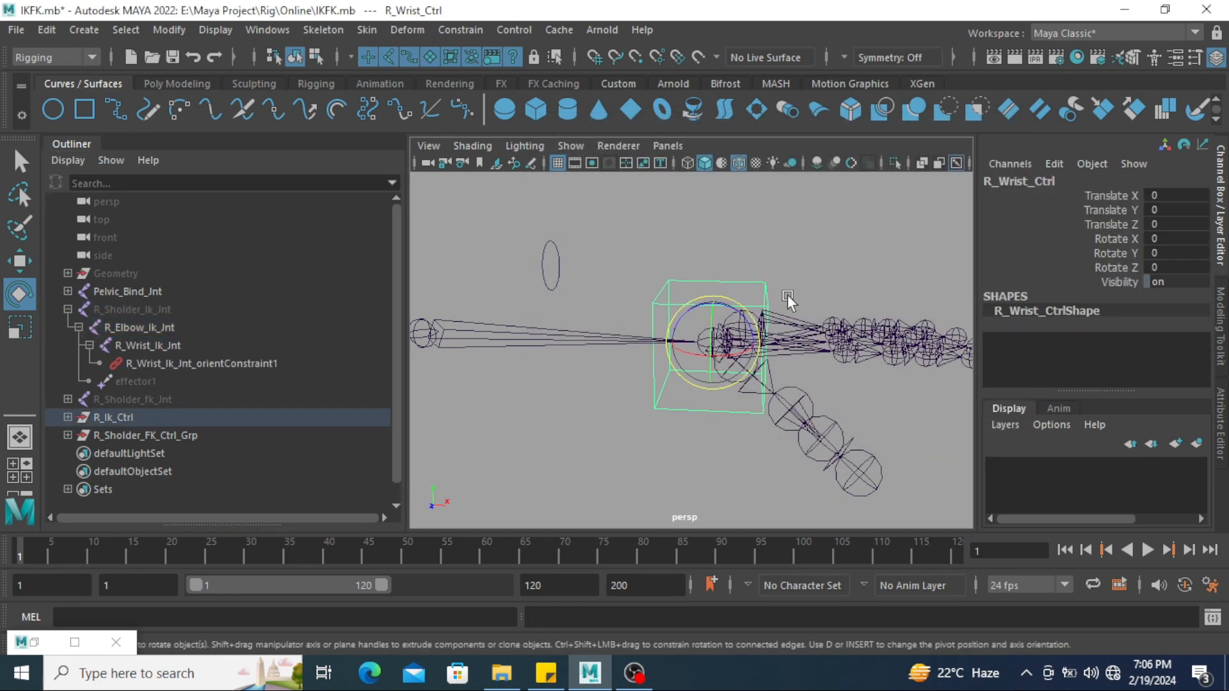
{"action": "left_click_drag", "start_coordinate": [787, 295], "coordinate": [720, 337], "text": "alt"}
{"action": "key", "text": "ctrl+z"}
{"action": "left_click", "coordinate": [820, 282]}
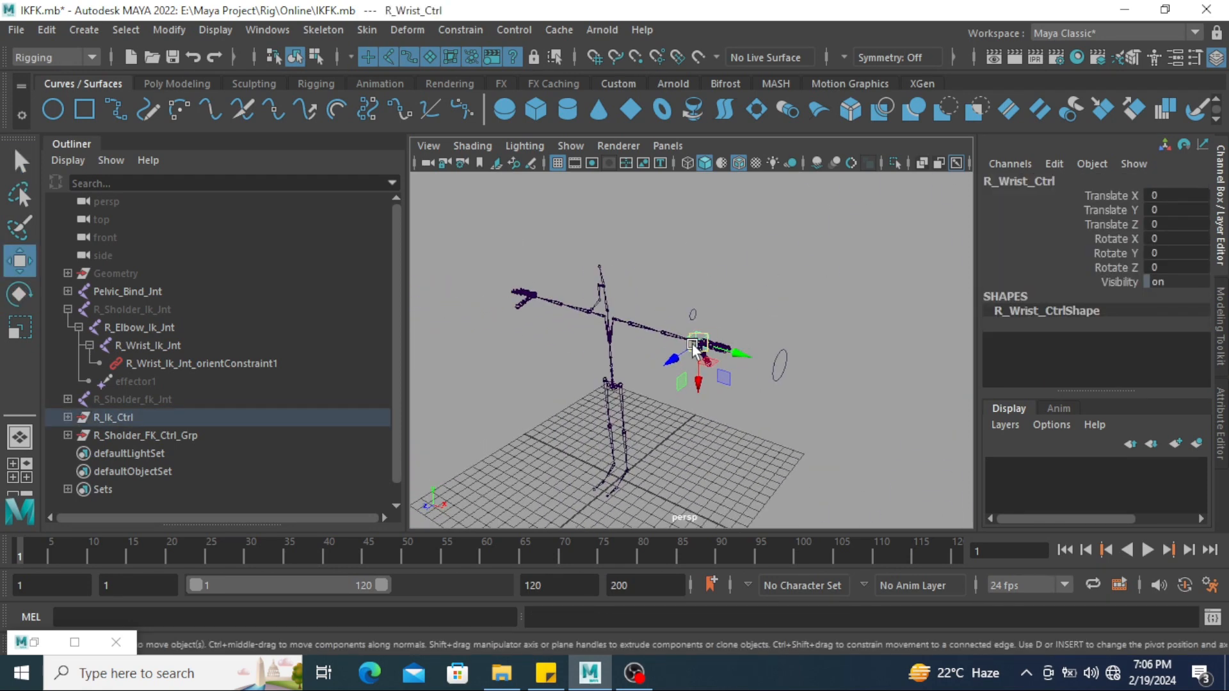
{"action": "left_click_drag", "start_coordinate": [694, 349], "coordinate": [608, 344]}
{"action": "key", "text": "e"}
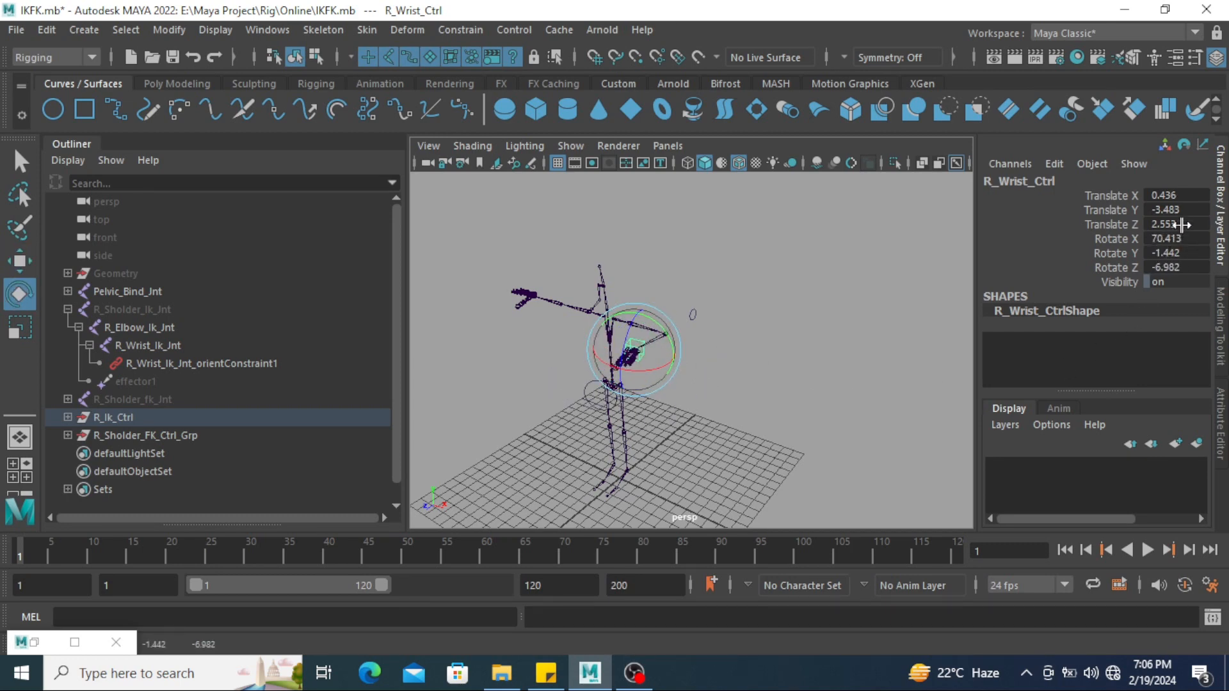
Reset all translate and rotate channels of R_Wrist_Ctrl to 0
{"action": "left_click", "coordinate": [1177, 195]}
{"action": "left_click_drag", "start_coordinate": [1182, 265], "coordinate": [1185, 267]}
{"action": "type", "text": "0"}
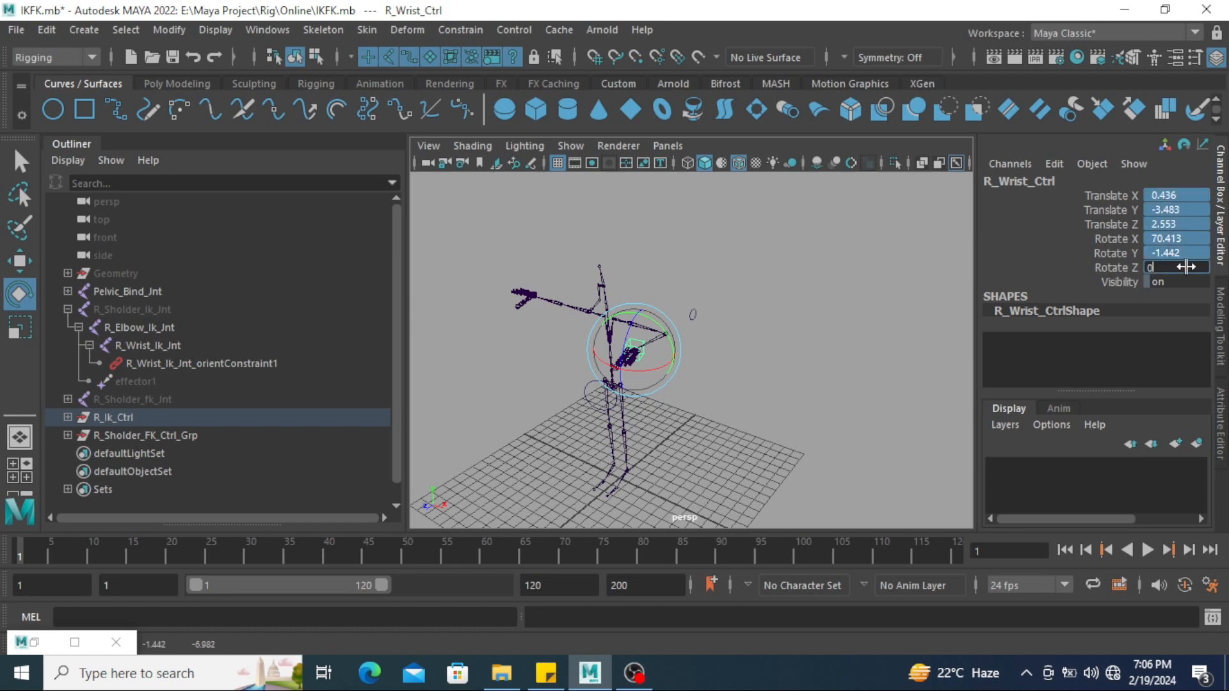
{"action": "key", "text": "Return"}
Try moving the elbow IK control R_Elbow_Ctrl to about -6.9 in Translate X, and undo the move
{"action": "left_click", "coordinate": [770, 285]}
{"action": "middle_click_drag", "start_coordinate": [768, 285], "coordinate": [772, 276], "text": "alt"}
{"action": "left_click_drag", "start_coordinate": [772, 276], "coordinate": [803, 333], "text": "alt"}
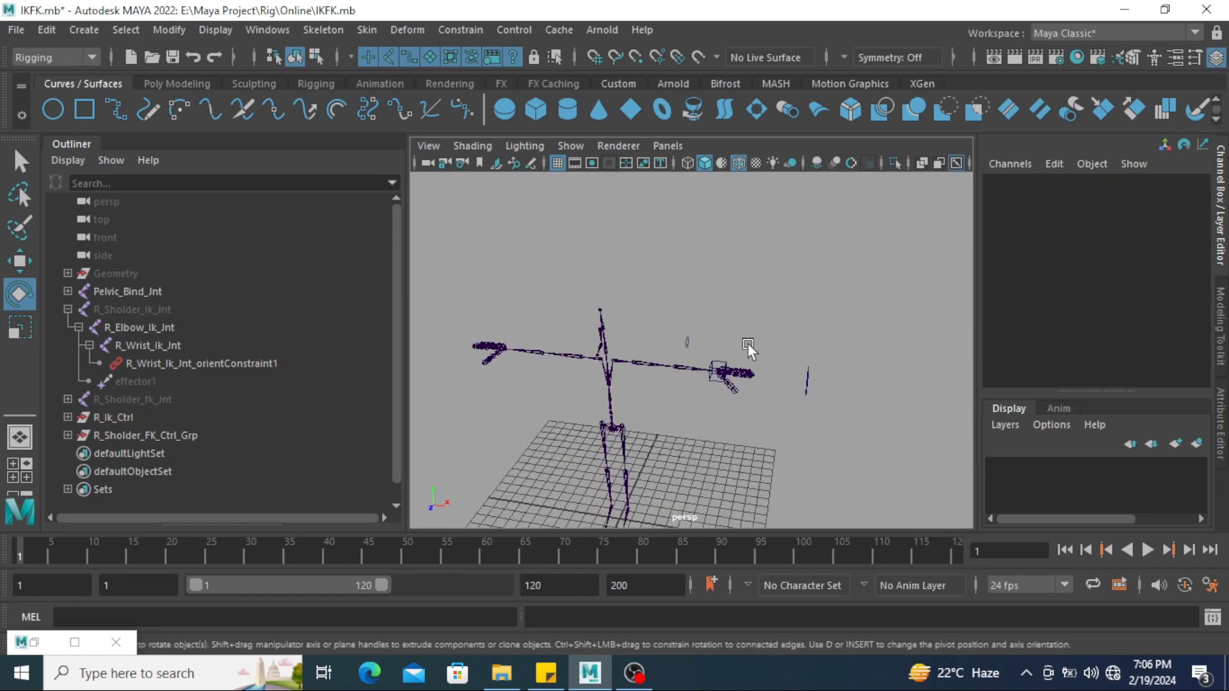
{"action": "left_click", "coordinate": [699, 355]}
{"action": "key", "text": "w"}
{"action": "left_click_drag", "start_coordinate": [701, 394], "coordinate": [702, 307]}
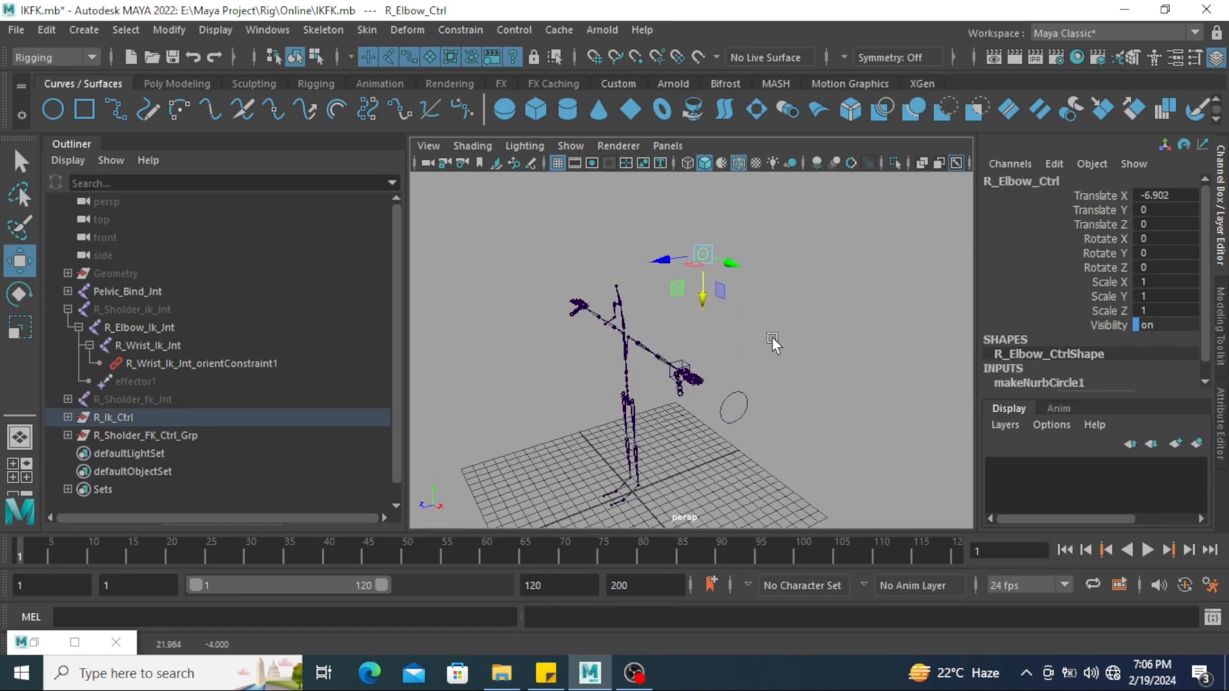
{"action": "key", "text": "ctrl+z"}
{"action": "left_click", "coordinate": [772, 337]}
Bend the arm by moving R_Wrist_Ctrl inward, try moving the elbow IK control, and undo the last move
{"action": "scroll", "coordinate": [698, 368], "scroll_direction": "up", "scroll_amount": 5}
{"action": "left_click", "coordinate": [685, 377]}
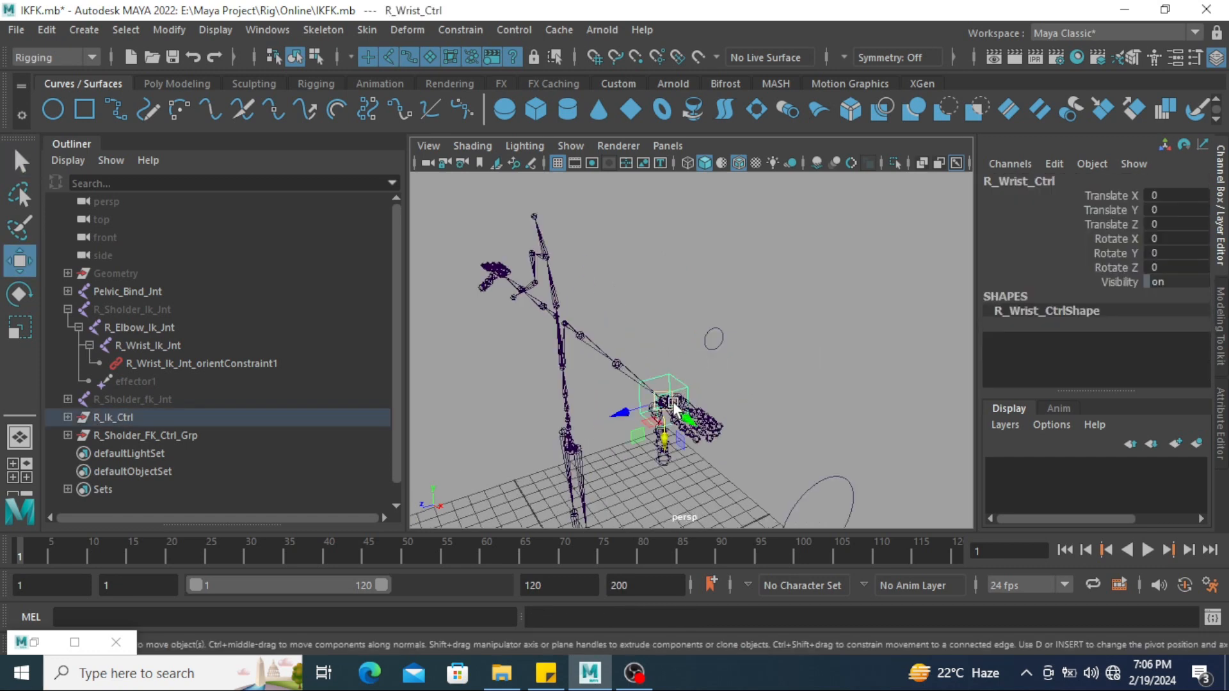
{"action": "left_click_drag", "start_coordinate": [669, 410], "coordinate": [583, 404]}
{"action": "left_click_drag", "start_coordinate": [712, 274], "coordinate": [732, 386]}
{"action": "left_click_drag", "start_coordinate": [734, 387], "coordinate": [824, 377], "text": "alt"}
{"action": "key", "text": "ctrl+z"}
{"action": "scroll", "coordinate": [800, 305], "scroll_direction": "down", "scroll_amount": 3}
Reset Translate X, Y and Z of the wrist IK control R_Wrist_Ctrl to 0
{"action": "left_click", "coordinate": [823, 376]}
{"action": "left_click", "coordinate": [660, 386]}
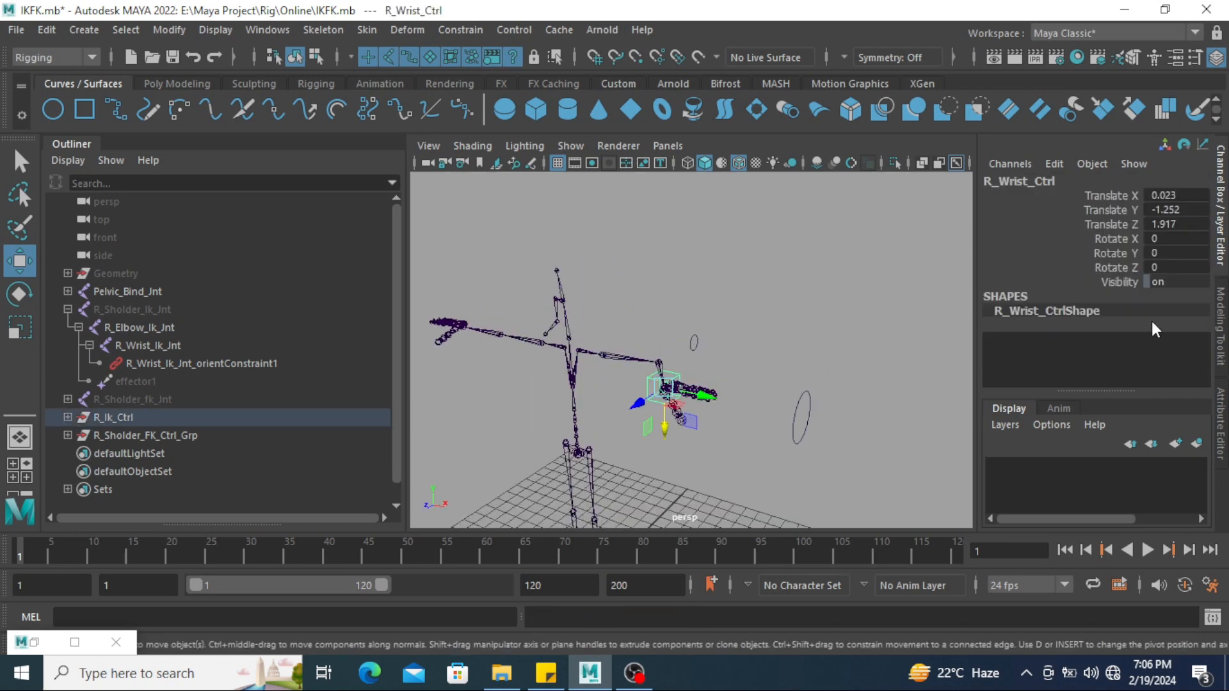
{"action": "left_click", "coordinate": [1169, 197]}
{"action": "left_click_drag", "start_coordinate": [1173, 204], "coordinate": [1173, 226]}
{"action": "type", "text": "0"}
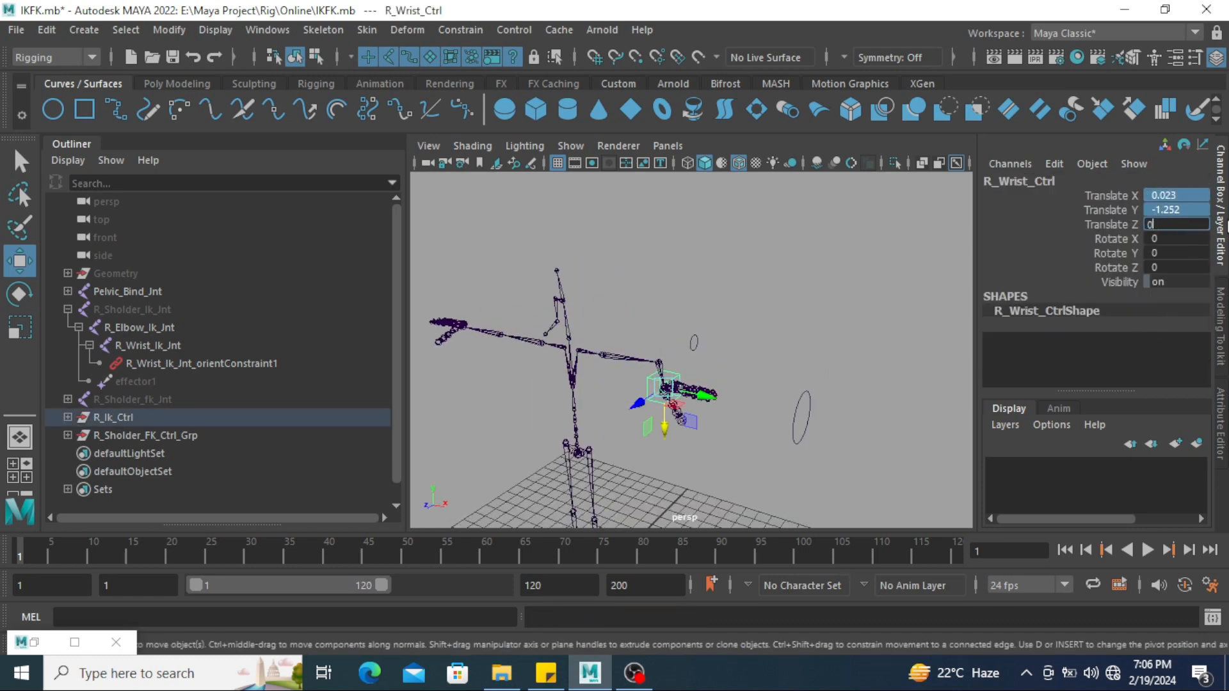
{"action": "key", "text": "Return"}
Delete the construction history of the elbow IK control R_Elbow_Ctrl
{"action": "left_click", "coordinate": [794, 285]}
{"action": "left_click_drag", "start_coordinate": [763, 302], "coordinate": [709, 365], "text": "alt"}
{"action": "left_click", "coordinate": [689, 354]}
{"action": "scroll", "coordinate": [1089, 333], "scroll_direction": "down", "scroll_amount": 1}
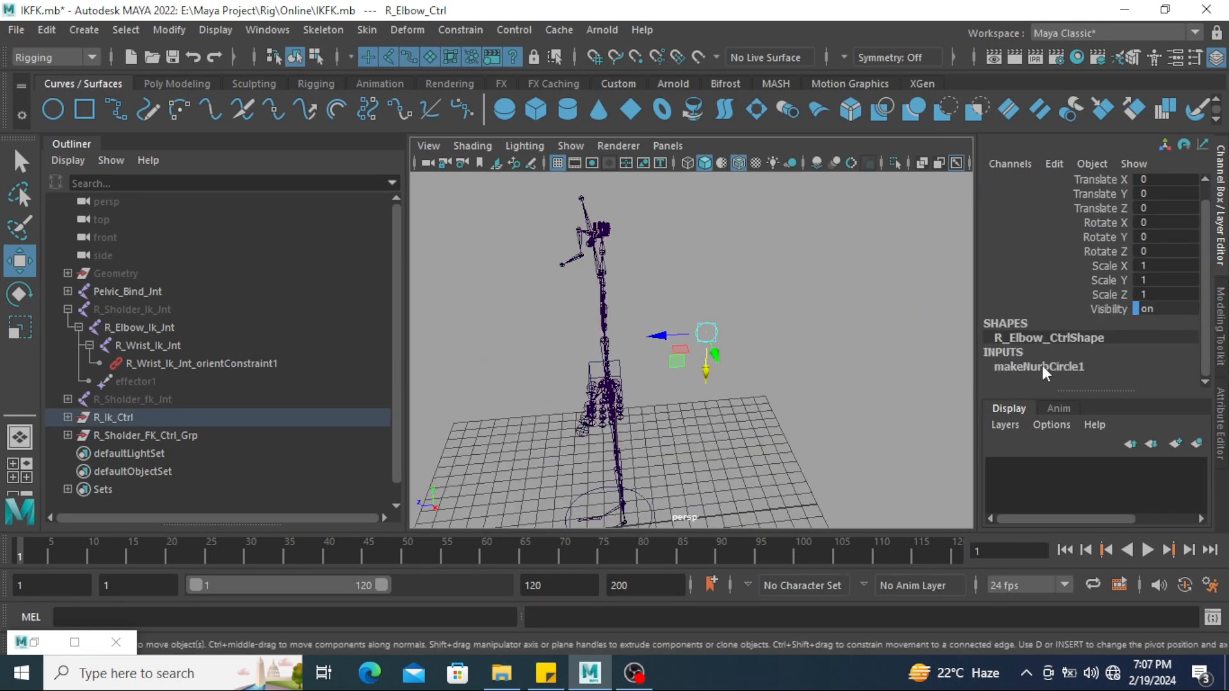
{"action": "scroll", "coordinate": [825, 355], "scroll_direction": "up", "scroll_amount": 6}
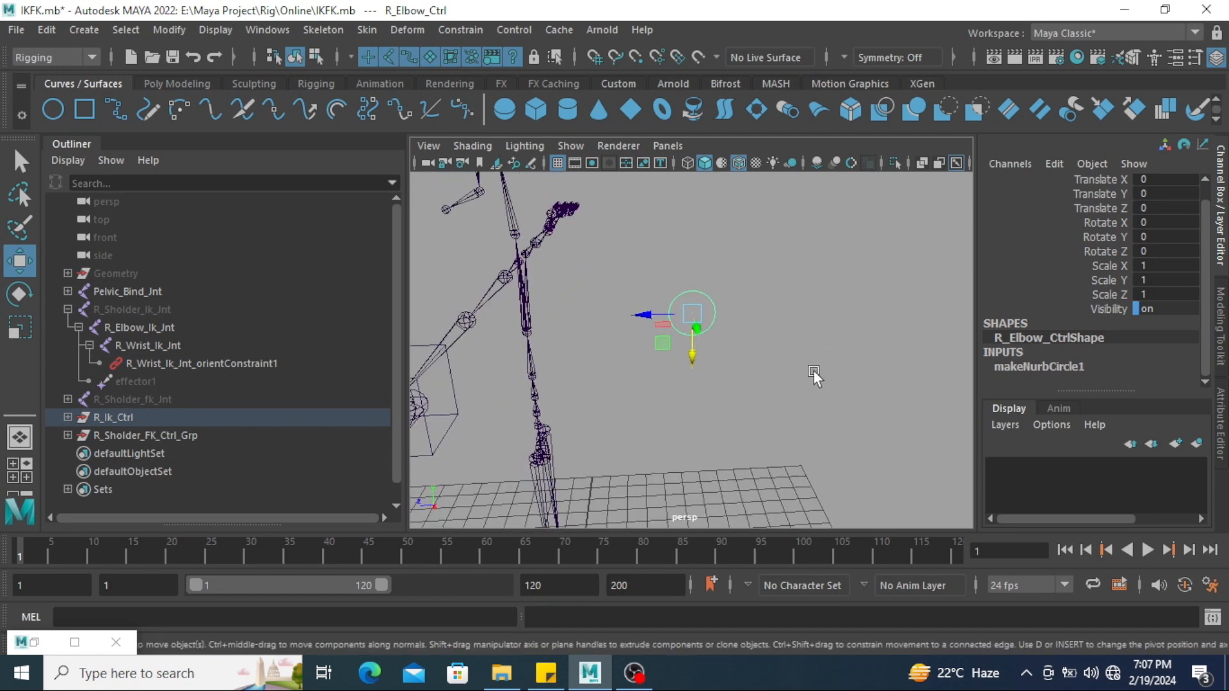
{"action": "left_click", "coordinate": [45, 30]}
{"action": "mouse_move", "coordinate": [120, 247]}
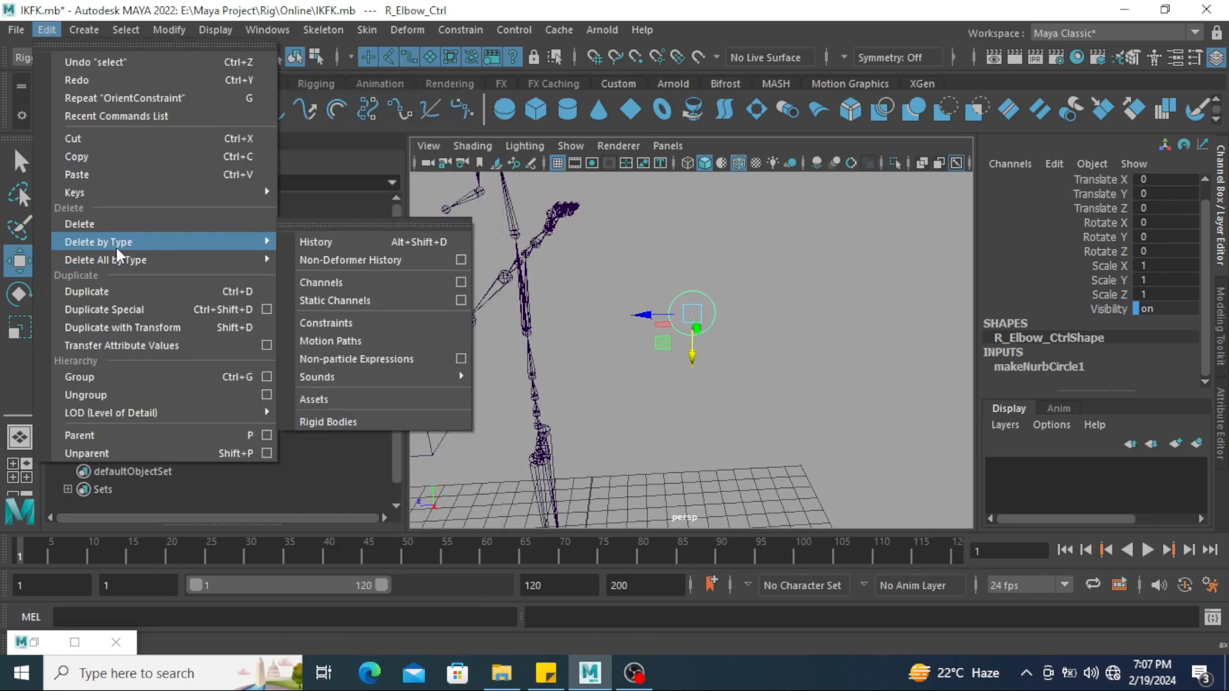
{"action": "left_click", "coordinate": [318, 243]}
{"action": "left_click_drag", "start_coordinate": [736, 368], "coordinate": [598, 385], "text": "alt"}
{"action": "left_click", "coordinate": [697, 397]}
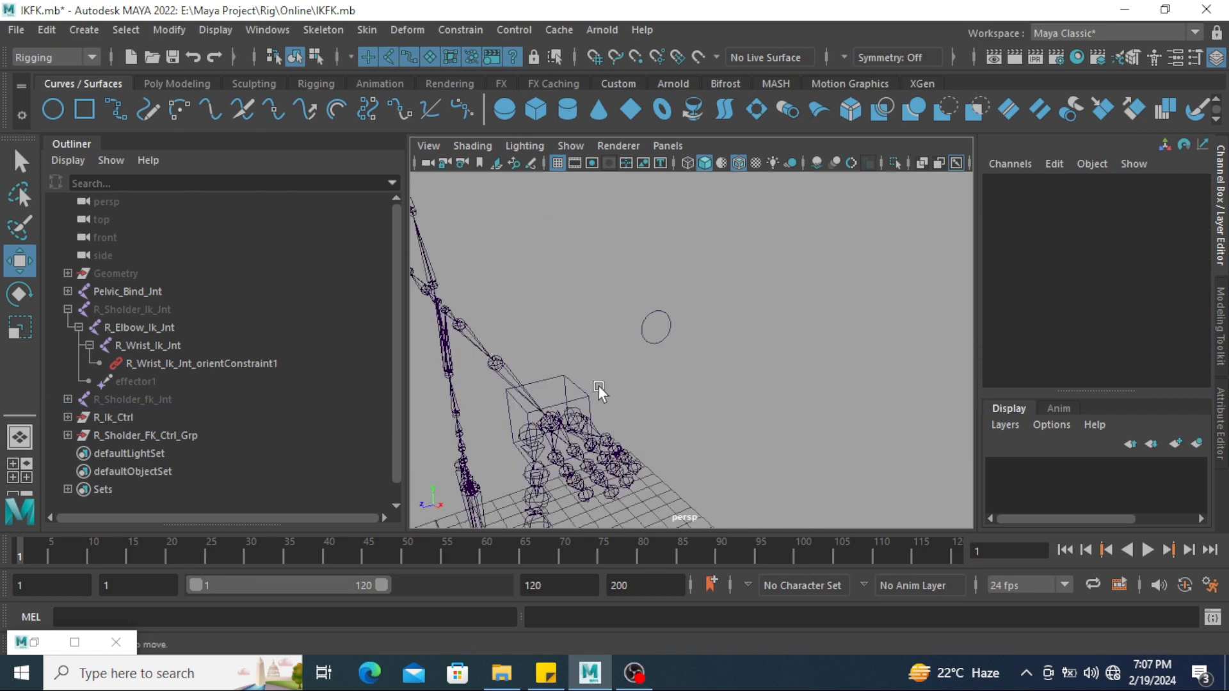
Bend the arm by moving R_Wrist_Ctrl to about 0.18, -0.68, 1.09, then try moving R_Elbow_Ctrl and undo that move
{"action": "left_click", "coordinate": [591, 398]}
{"action": "middle_click_drag", "start_coordinate": [590, 397], "coordinate": [641, 379], "text": "alt"}
{"action": "left_click_drag", "start_coordinate": [602, 406], "coordinate": [545, 412]}
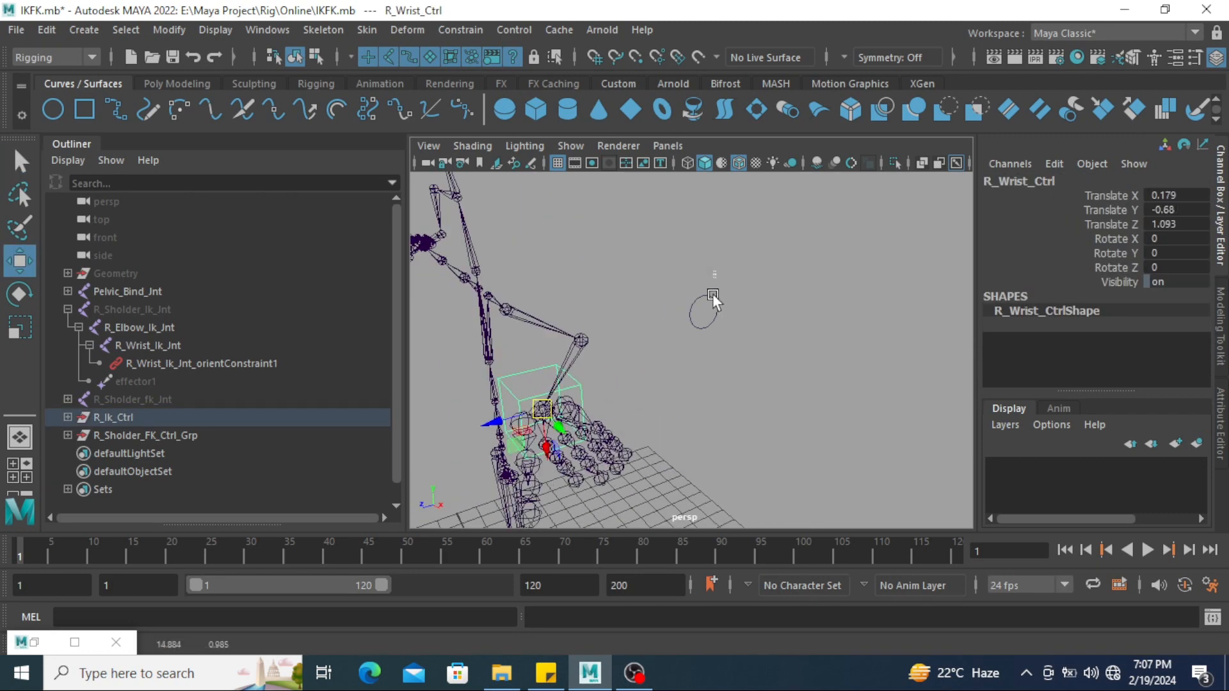
{"action": "left_click", "coordinate": [712, 297]}
{"action": "left_click_drag", "start_coordinate": [704, 320], "coordinate": [708, 277]}
{"action": "key", "text": "ctrl+z"}
{"action": "left_click", "coordinate": [797, 343]}
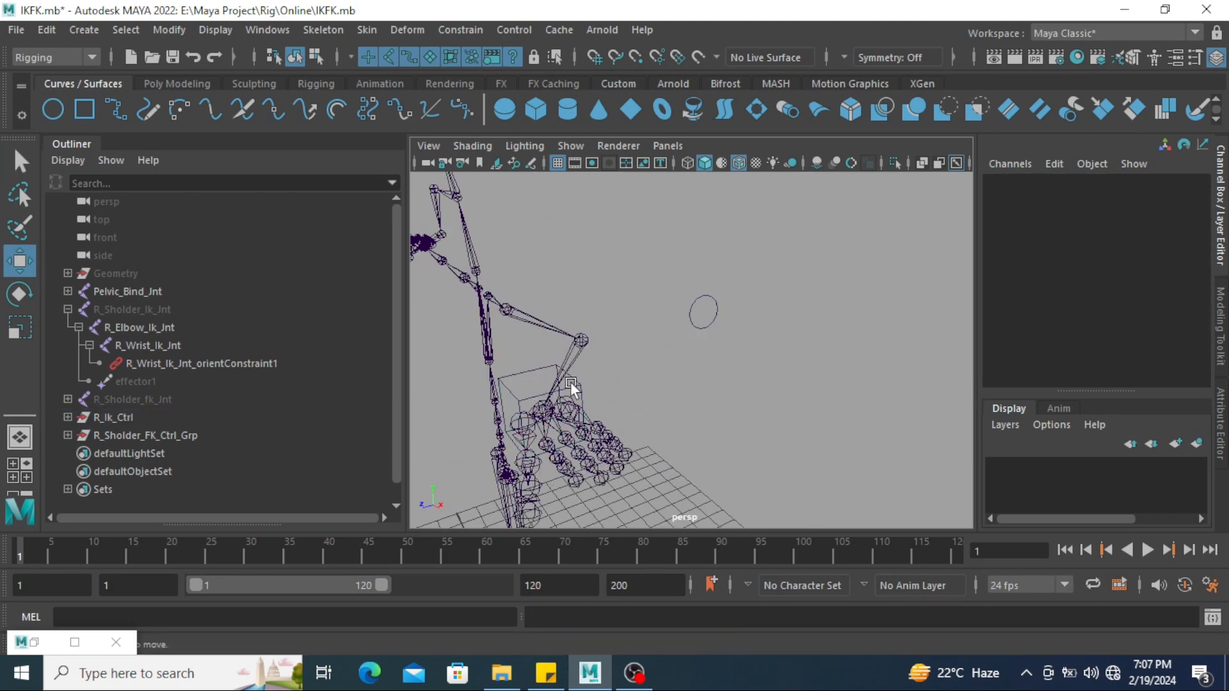
Set the translate channels of R_Wrist_Ctrl back to 0 on all three axes
{"action": "left_click", "coordinate": [582, 383]}
{"action": "left_click_drag", "start_coordinate": [1174, 196], "coordinate": [1173, 225]}
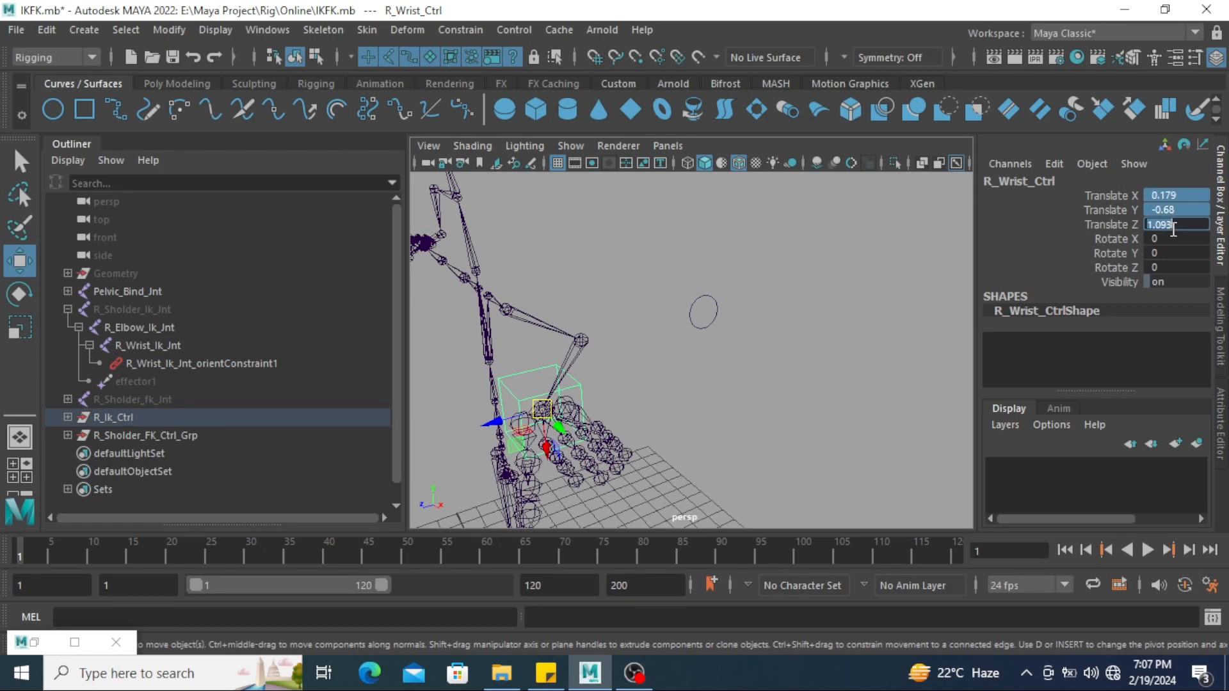
{"action": "type", "text": "0"}
{"action": "key", "text": "Return"}
Lock and hide the rotate and scale channels of R_Elbow_Ctrl, and lock its Visibility channel
{"action": "left_click", "coordinate": [782, 243]}
{"action": "left_click_drag", "start_coordinate": [776, 251], "coordinate": [871, 332], "text": "alt"}
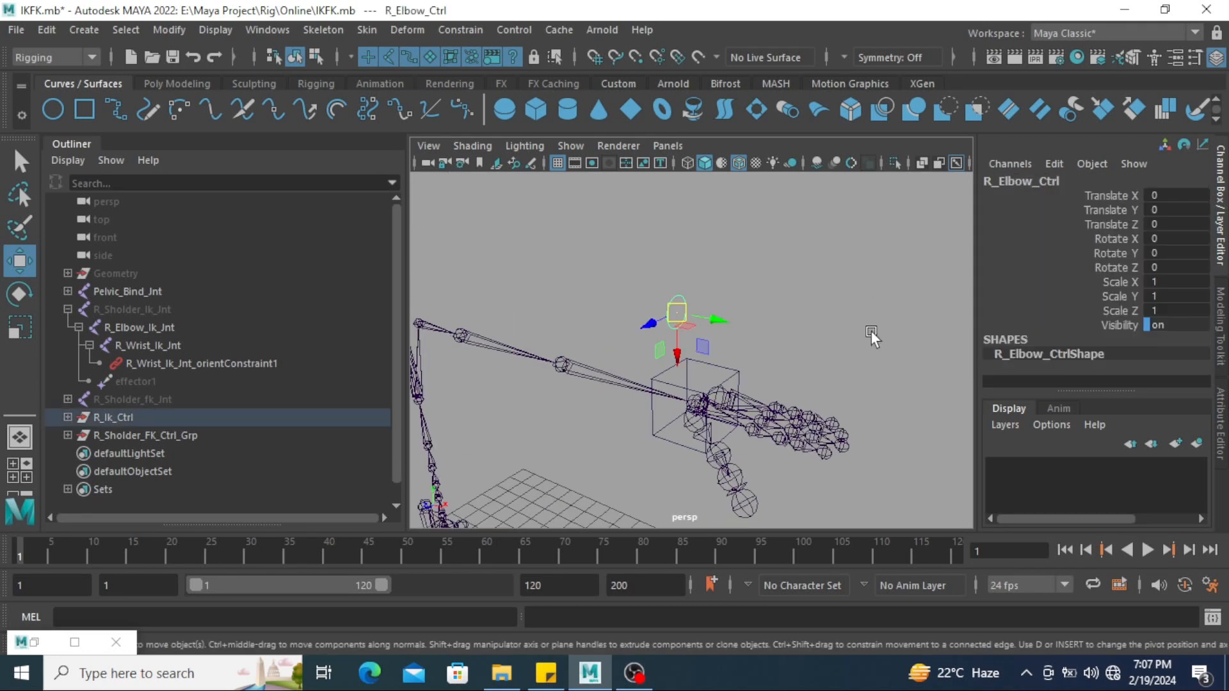
{"action": "left_click", "coordinate": [1117, 239]}
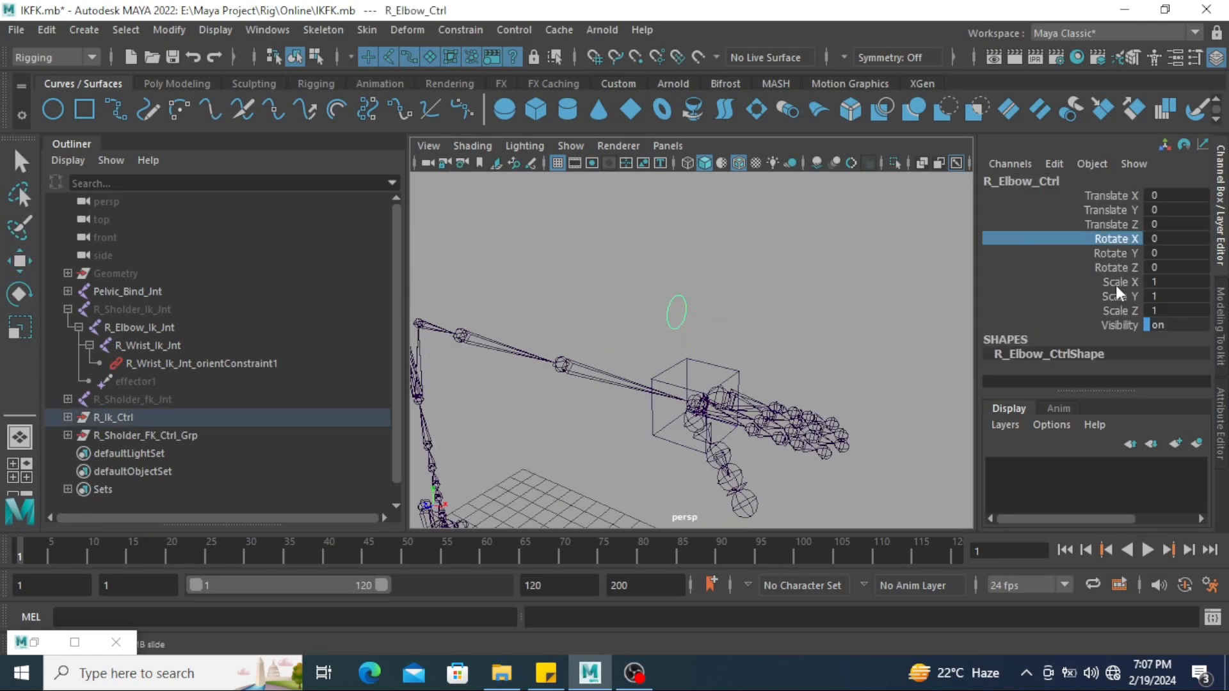
{"action": "left_click", "coordinate": [1120, 304], "text": "shift"}
{"action": "right_click", "coordinate": [1121, 305]}
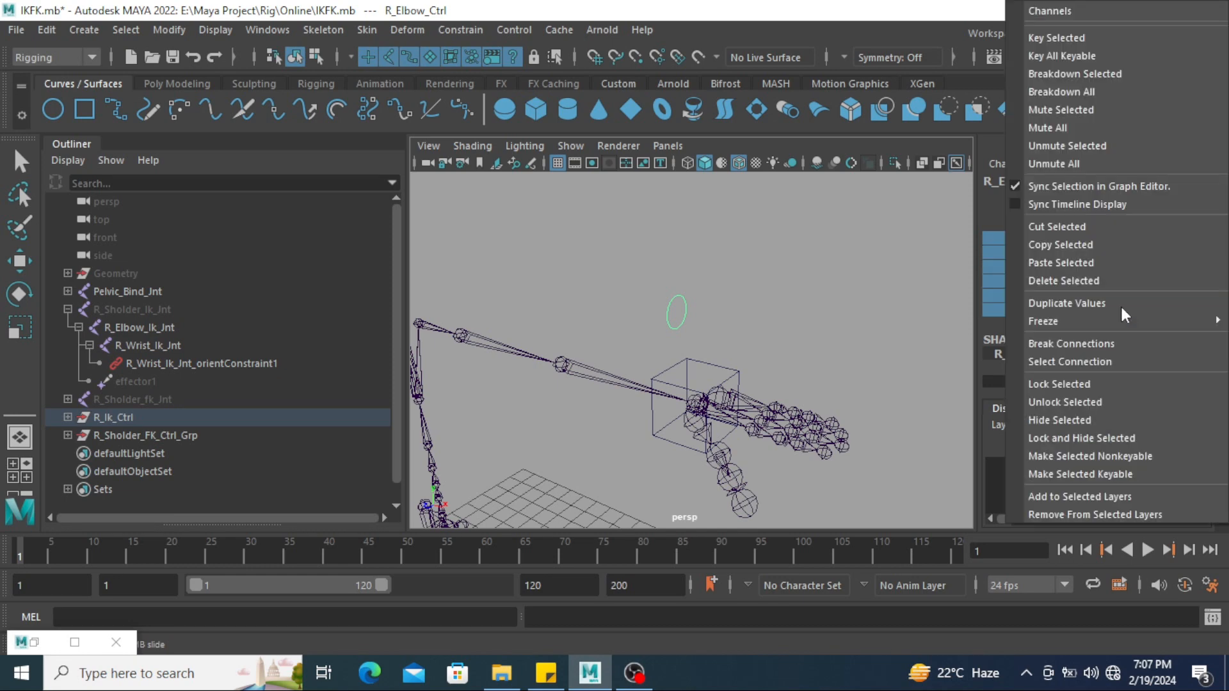
{"action": "left_click", "coordinate": [1082, 438]}
{"action": "key", "text": "w"}
{"action": "left_click", "coordinate": [1112, 241]}
{"action": "right_click", "coordinate": [1112, 241]}
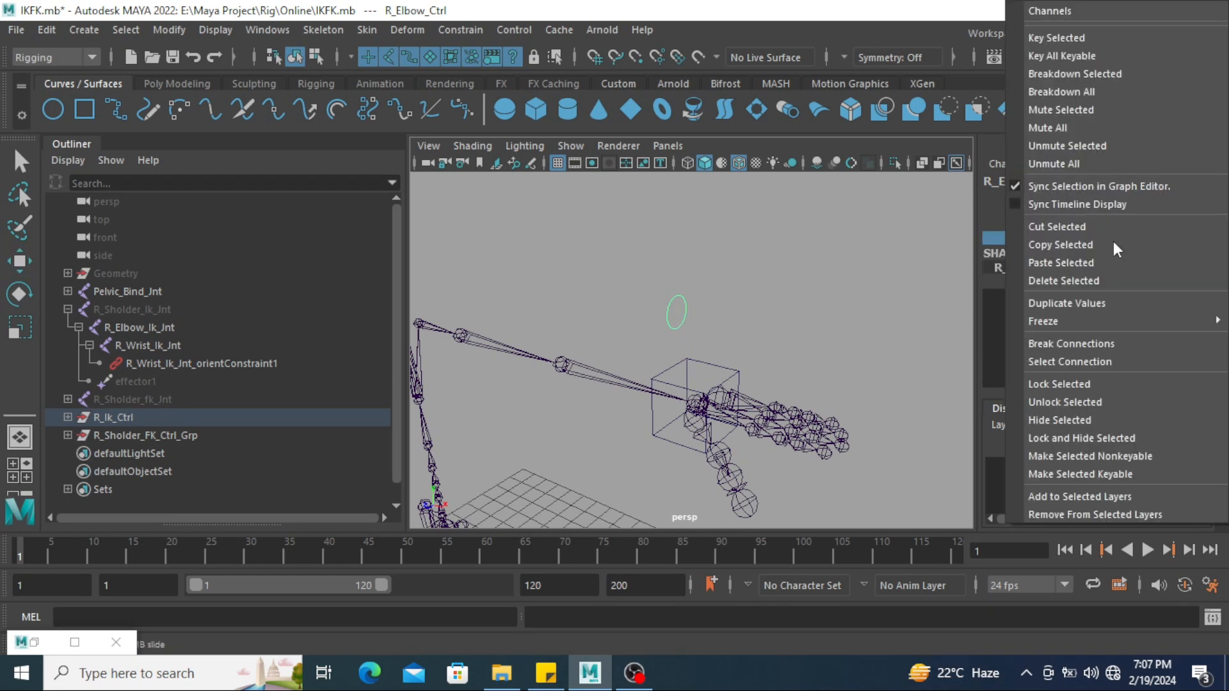
{"action": "left_click", "coordinate": [1091, 389]}
{"action": "left_click", "coordinate": [813, 287]}
{"action": "scroll", "coordinate": [800, 290], "scroll_direction": "down", "scroll_amount": 5}
{"action": "left_click_drag", "start_coordinate": [800, 291], "coordinate": [805, 353], "text": "alt"}
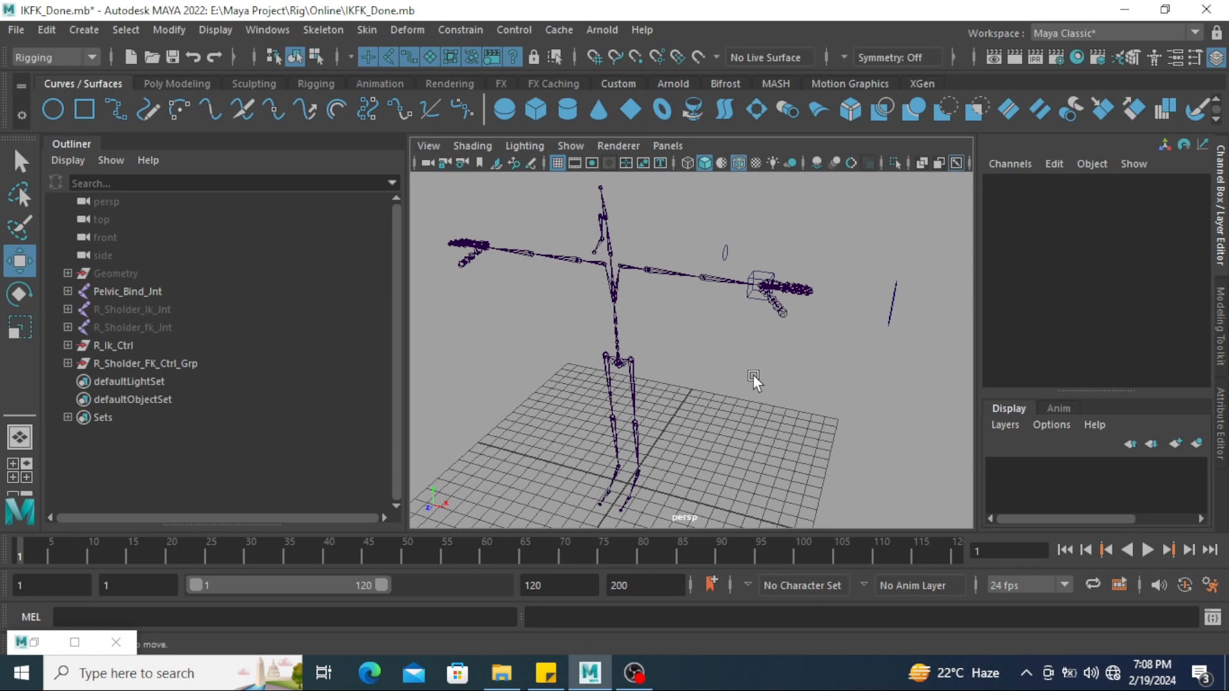
{"action": "left_click_drag", "start_coordinate": [762, 401], "coordinate": [773, 366], "text": "alt"}
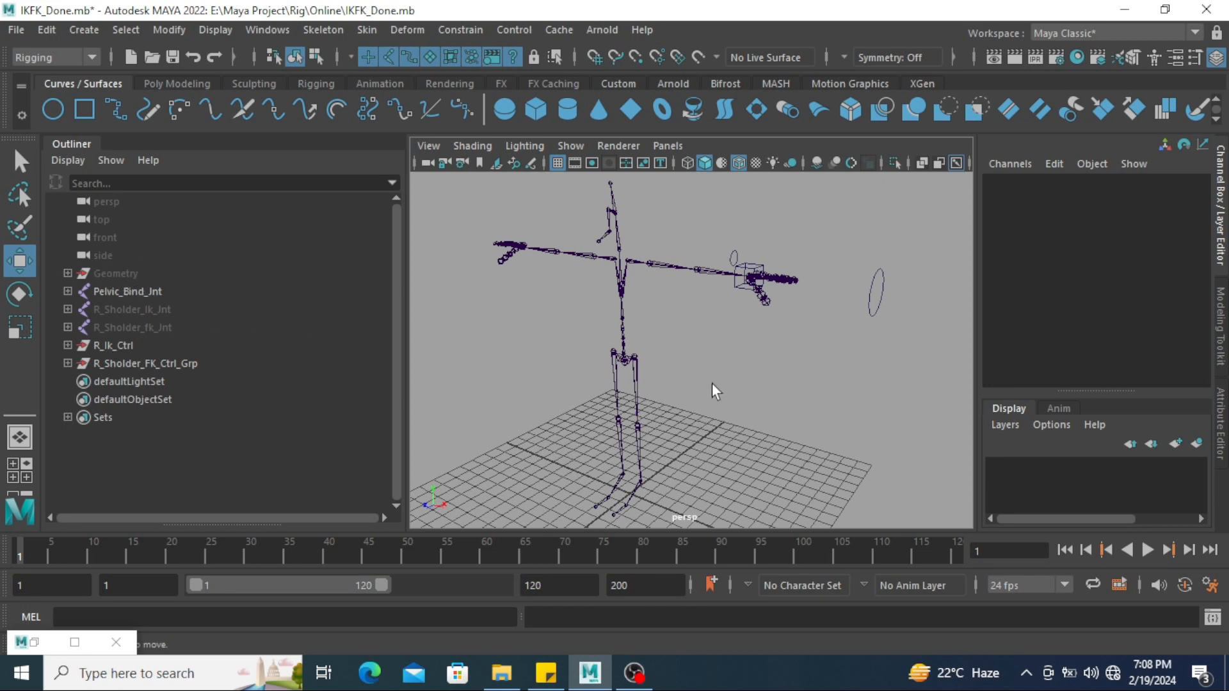
{"action": "middle_click_drag", "start_coordinate": [712, 383], "coordinate": [747, 368], "text": "alt"}
Group the Pelvic_Bind_Jnt hierarchy and name the group All_Jnt_Grp
{"action": "left_click", "coordinate": [151, 294]}
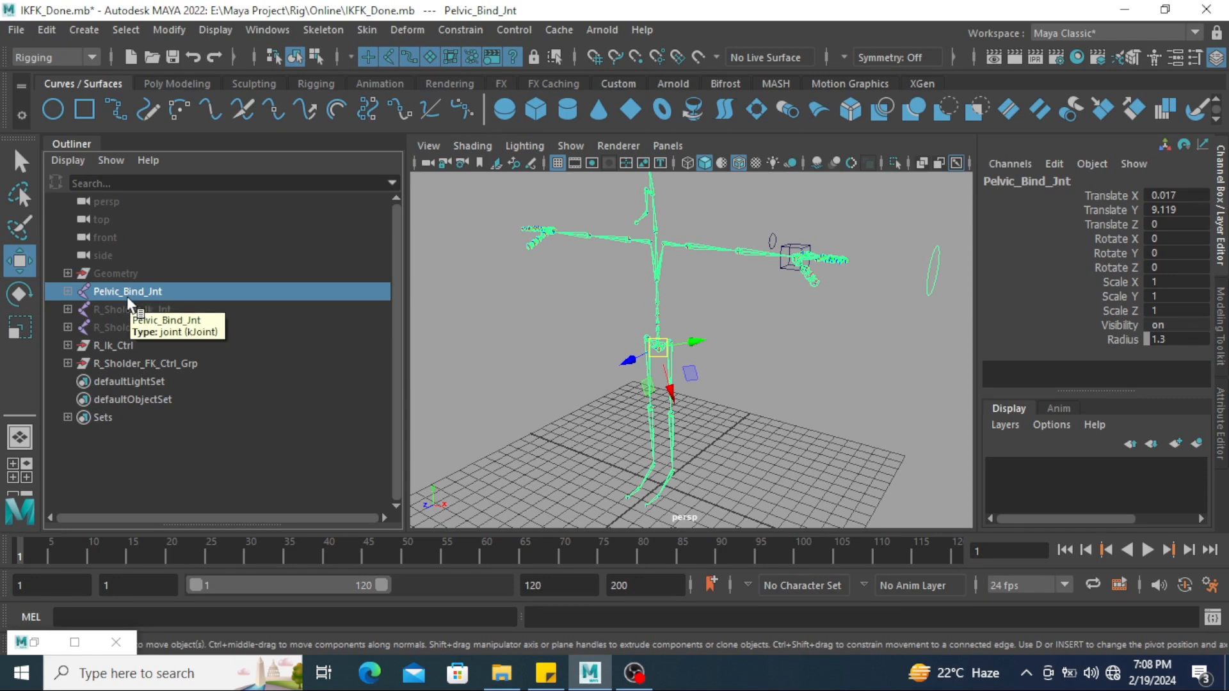
{"action": "key", "text": "ctrl+g"}
{"action": "double_click", "coordinate": [106, 364]}
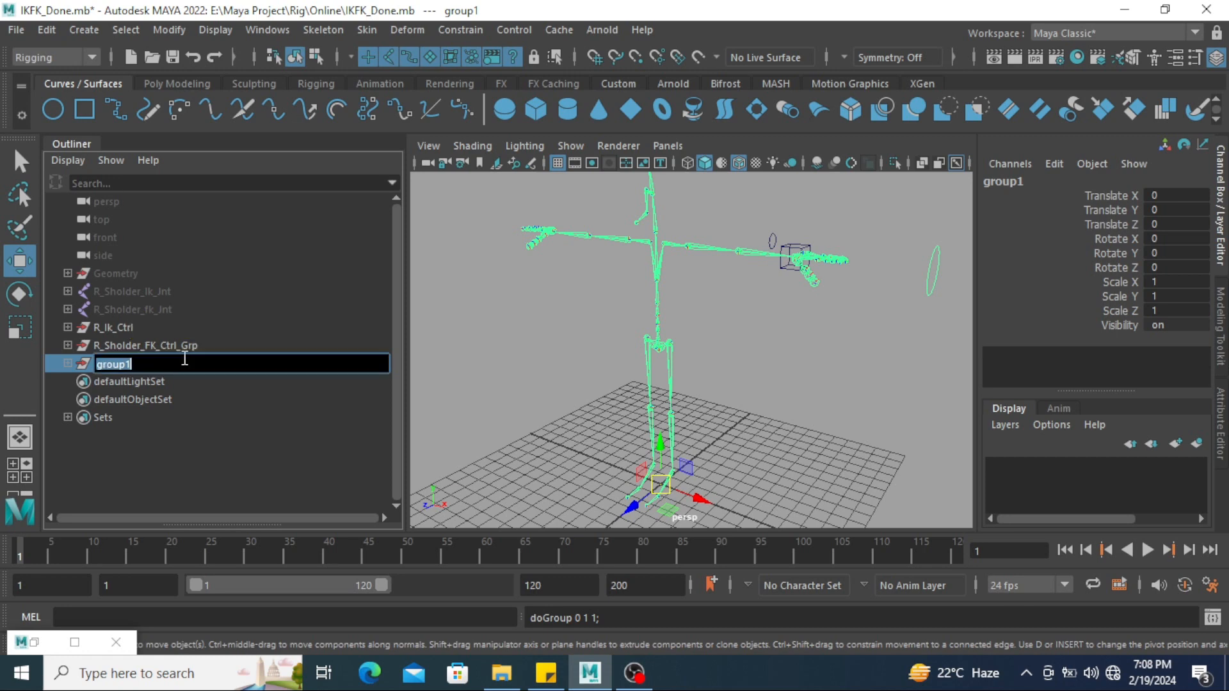
{"action": "type", "text": "All_Jnt_Grp"}
{"action": "key", "text": "Return"}
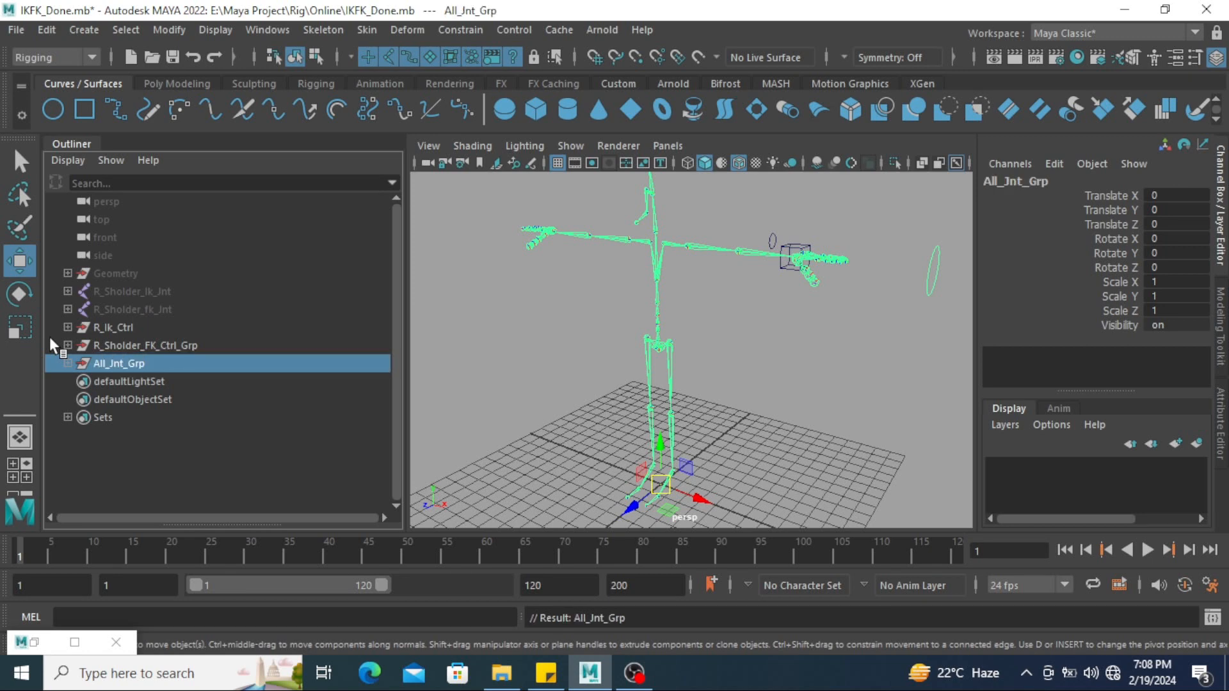
{"action": "left_click", "coordinate": [147, 448]}
Group R_Sholder_fk_Jnt and R_Sholder_Ik_Jnt together and name the group R_IKFK_Jnt_Grp
{"action": "left_click", "coordinate": [141, 309]}
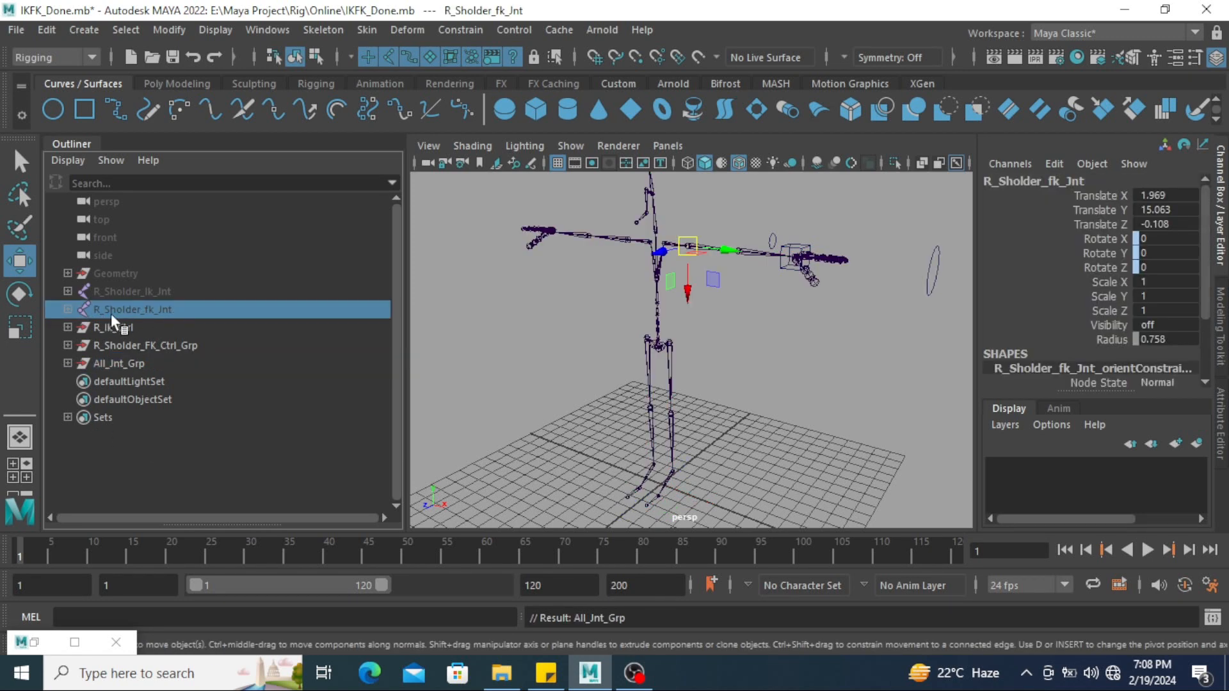
{"action": "left_click", "coordinate": [184, 290], "text": "ctrl"}
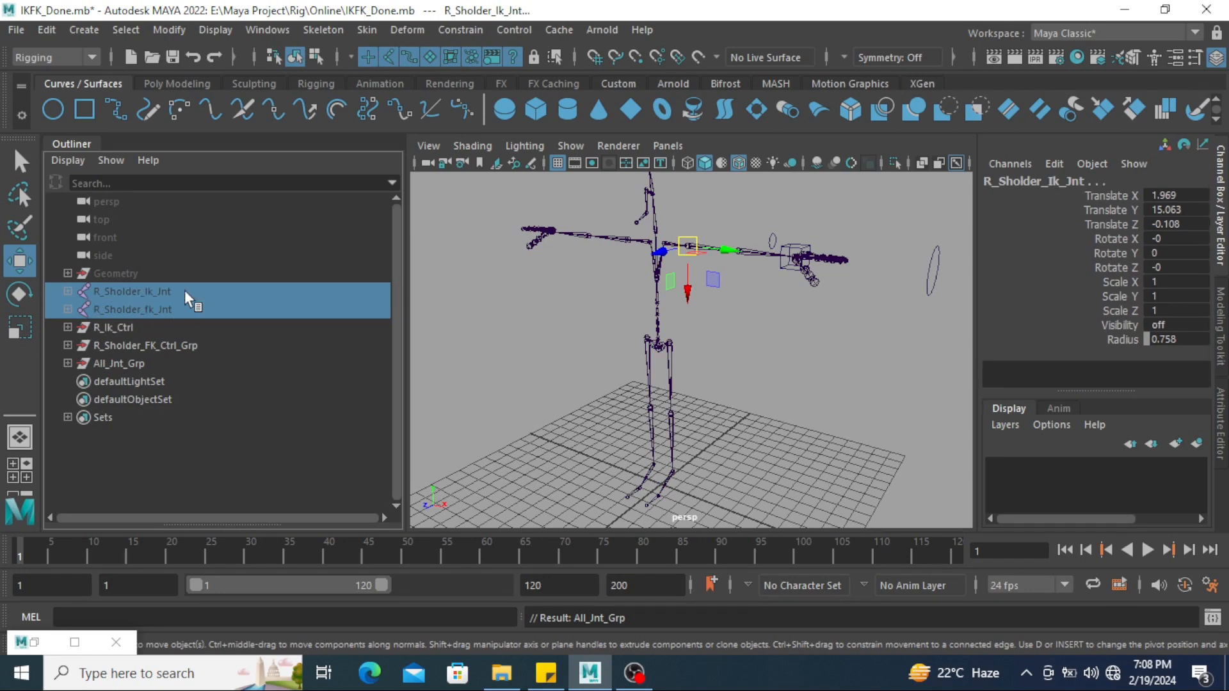
{"action": "key", "text": "ctrl+g"}
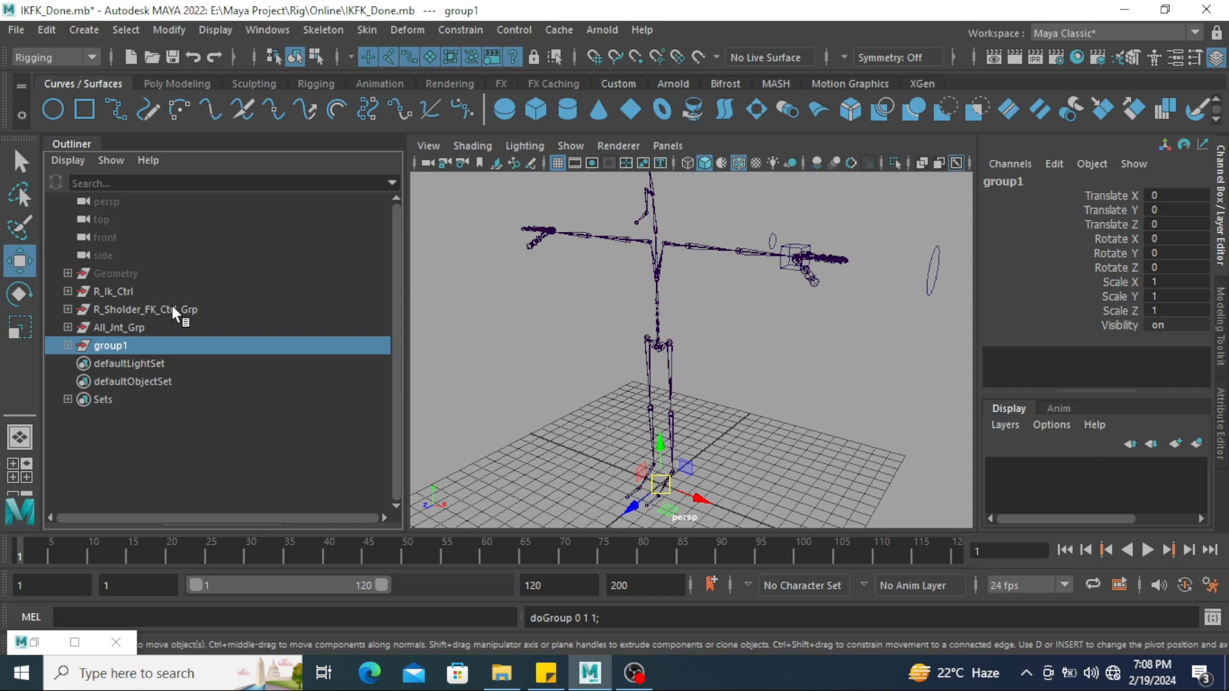
{"action": "double_click", "coordinate": [120, 344]}
{"action": "key", "text": "BackSpace"}
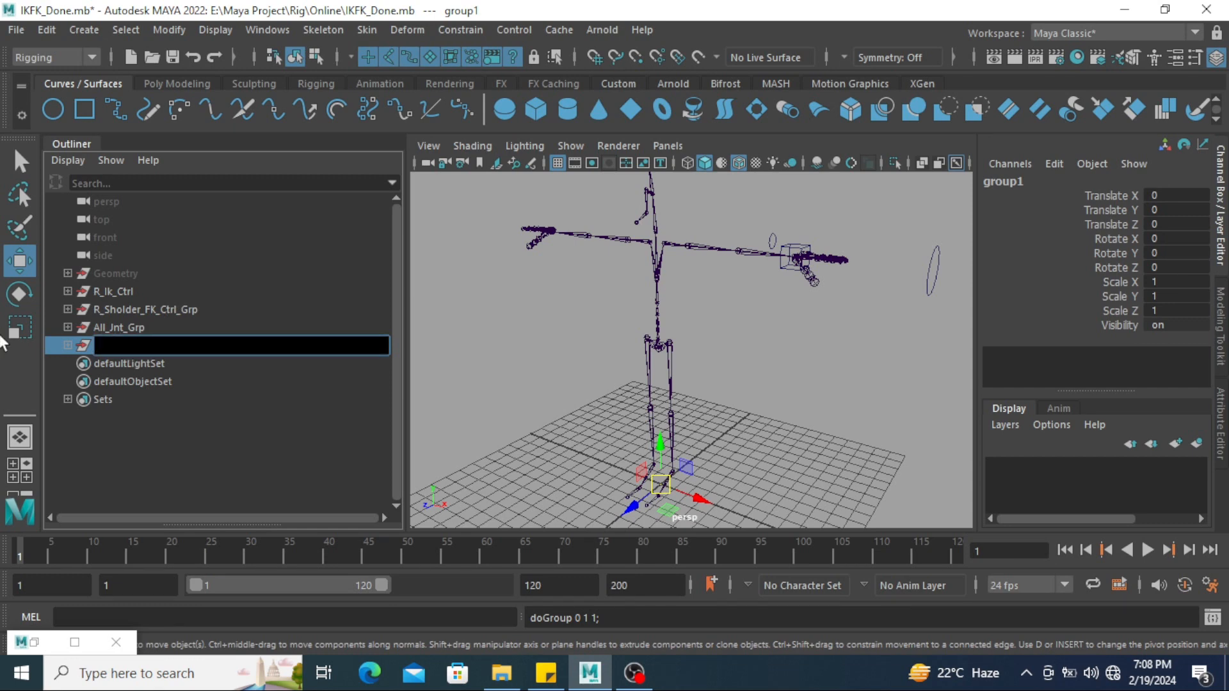
{"action": "type", "text": "R_IkFK_Jnt_Grp"}
{"action": "key", "text": "Return"}
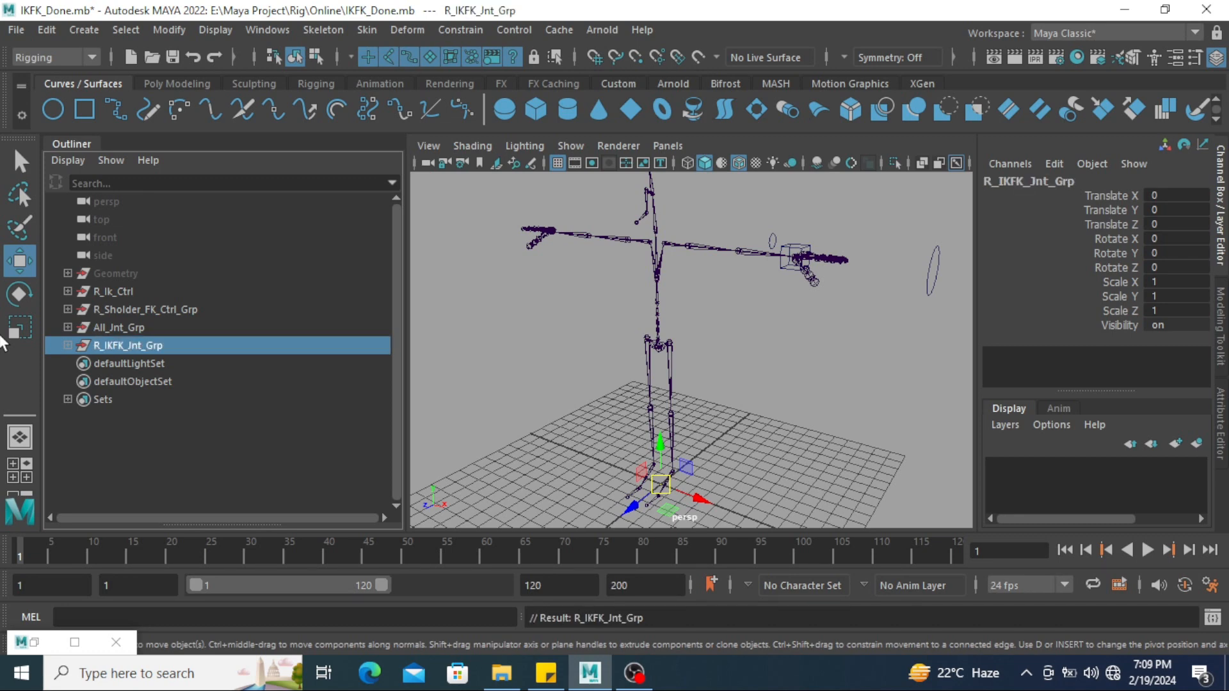
{"action": "left_click", "coordinate": [170, 466]}
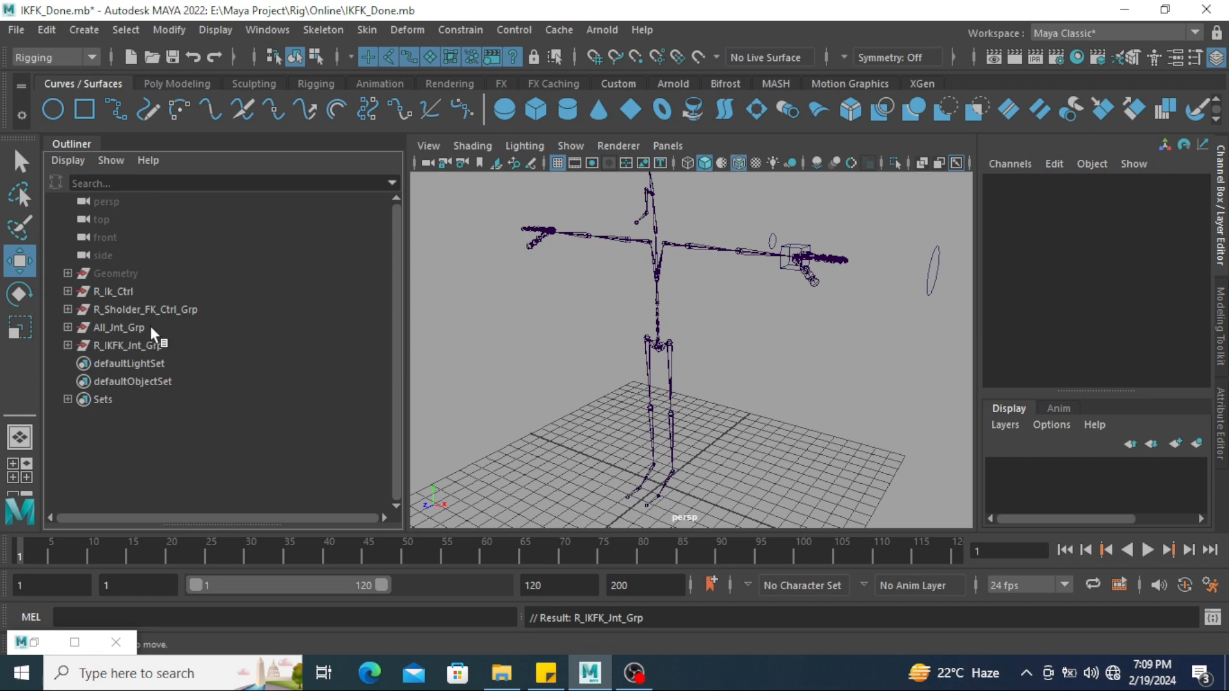
Parent R_IKFK_Jnt_Grp under All_Jnt_Grp and check the resulting hierarchy
{"action": "left_click", "coordinate": [121, 346]}
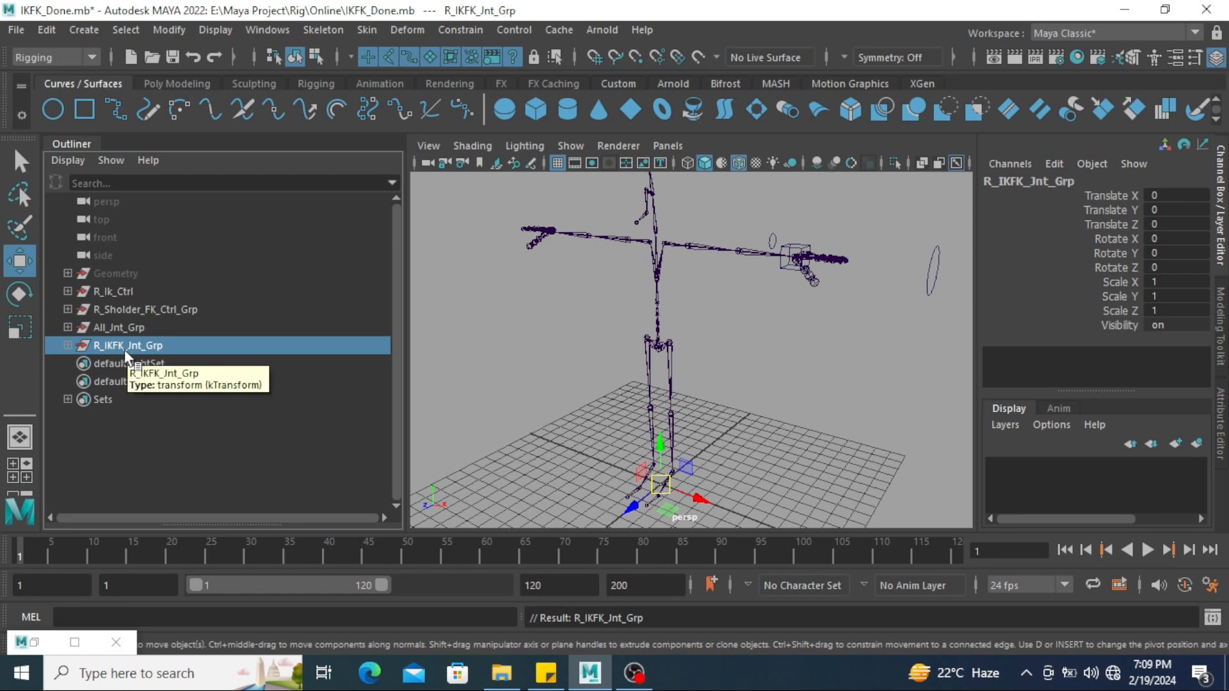
{"action": "left_click", "coordinate": [124, 329], "text": "ctrl"}
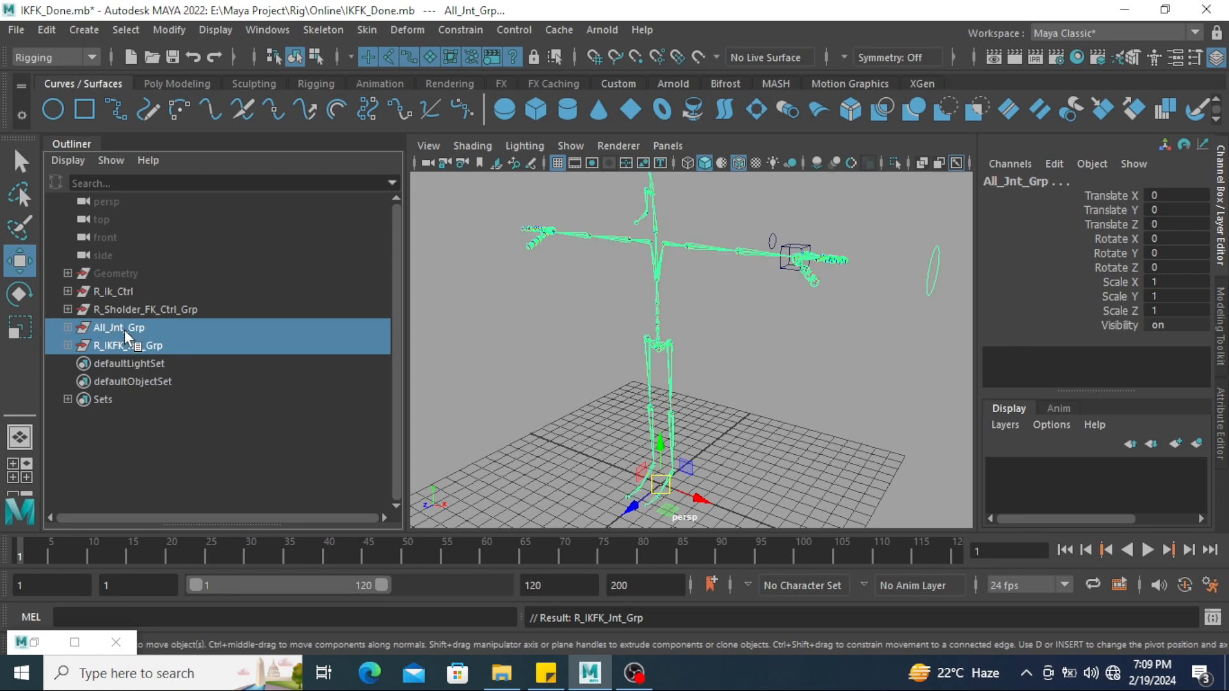
{"action": "key", "text": "p"}
{"action": "left_click", "coordinate": [132, 399]}
{"action": "left_click", "coordinate": [65, 326]}
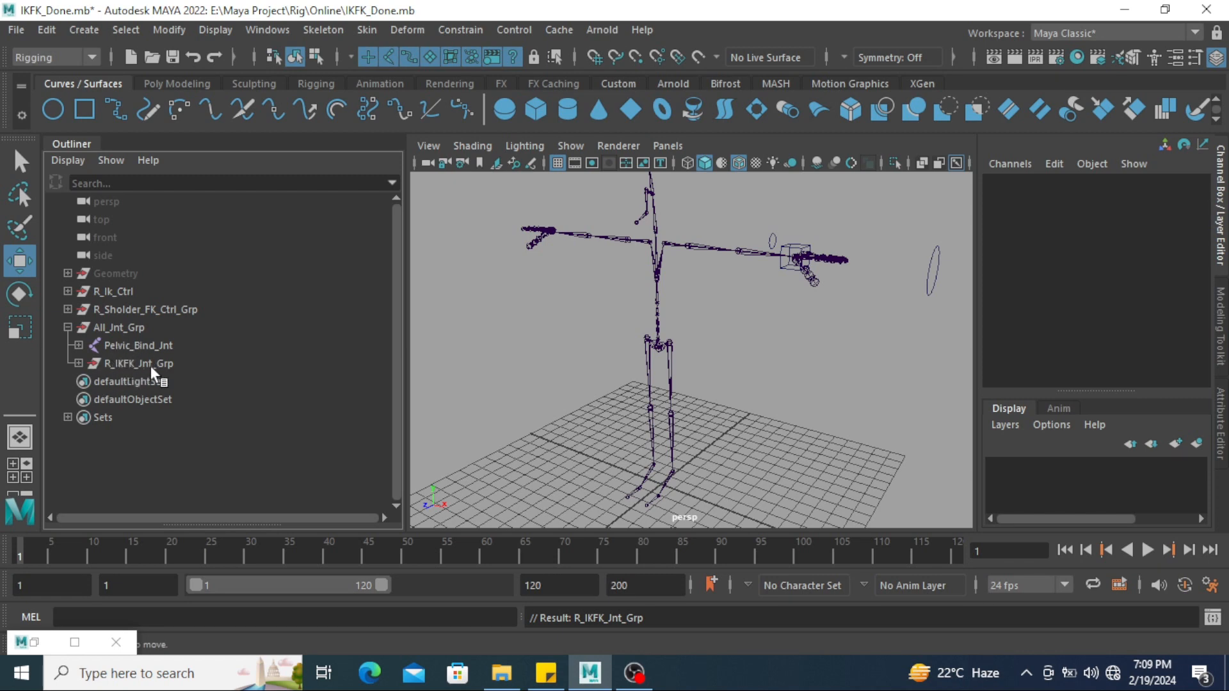
{"action": "left_click", "coordinate": [67, 327]}
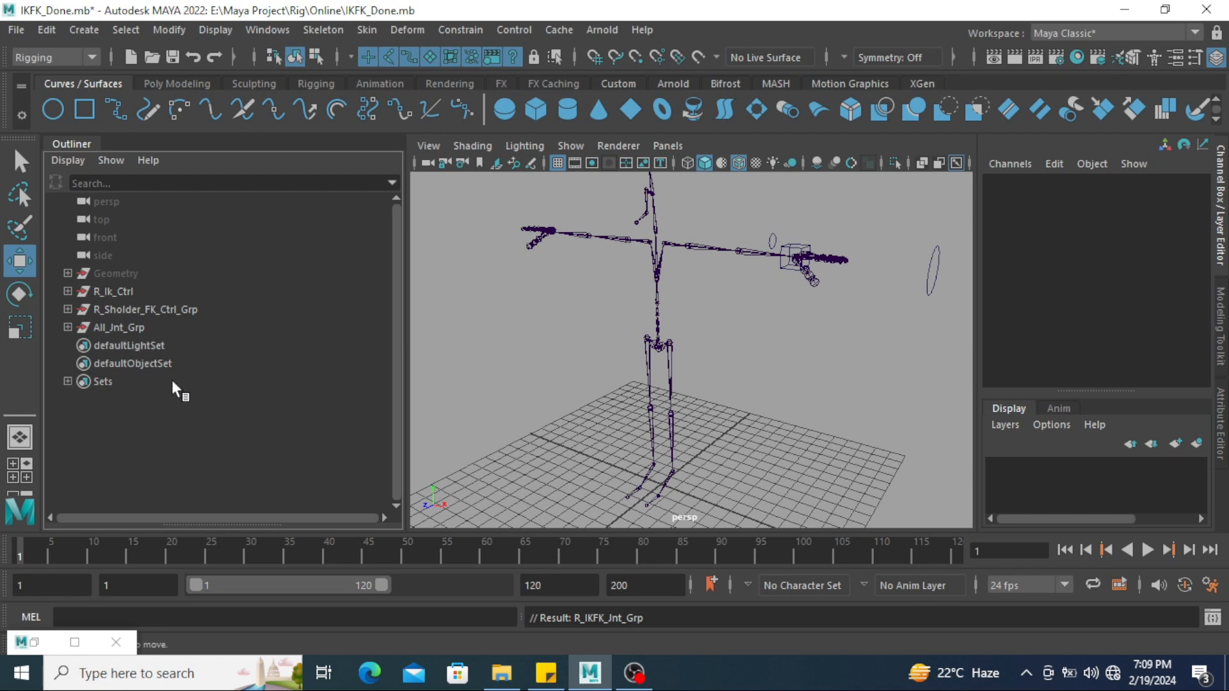
Group R_Ik_Ctrl and R_Sholder_FK_Ctrl_Grp together and name the group R_IKFK_Ctrl_Grp
{"action": "left_click", "coordinate": [169, 311]}
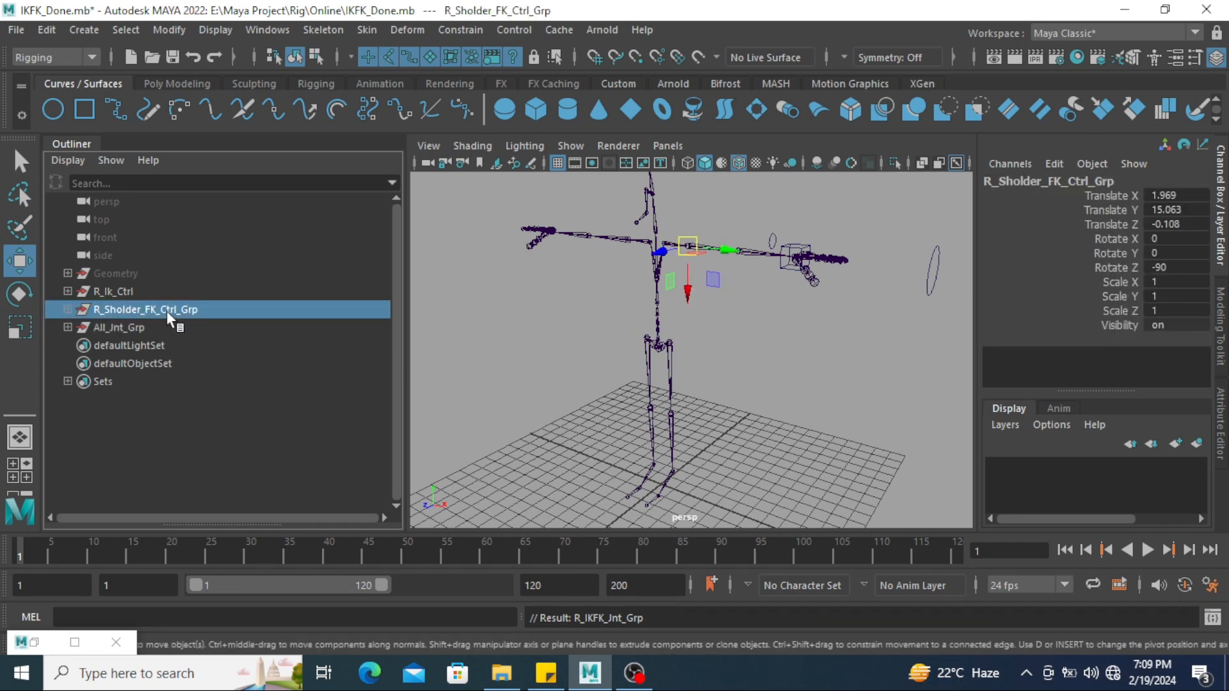
{"action": "left_click", "coordinate": [117, 291], "text": "shift"}
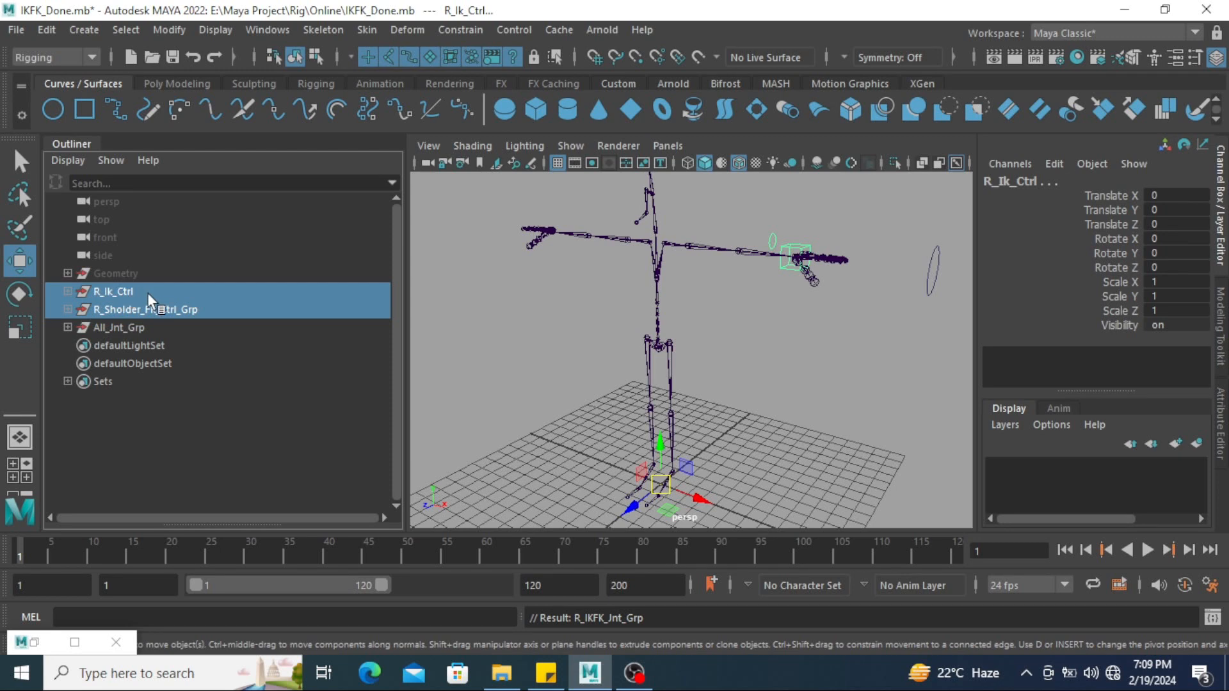
{"action": "key", "text": "ctrl+g"}
{"action": "double_click", "coordinate": [123, 309]}
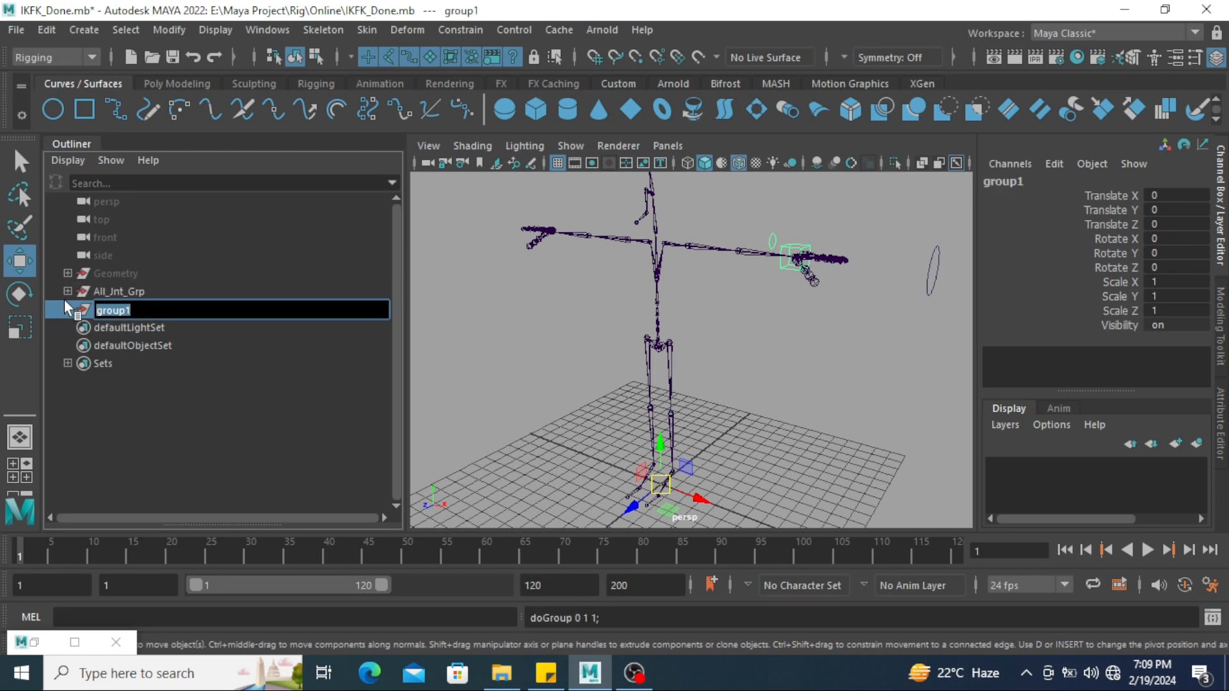
{"action": "key", "text": "BackSpace"}
{"action": "type", "text": "R_Ik"}
{"action": "key", "text": "BackSpace"}
{"action": "type", "text": "KFK_Ctrl_Grp"}
{"action": "key", "text": "Return"}
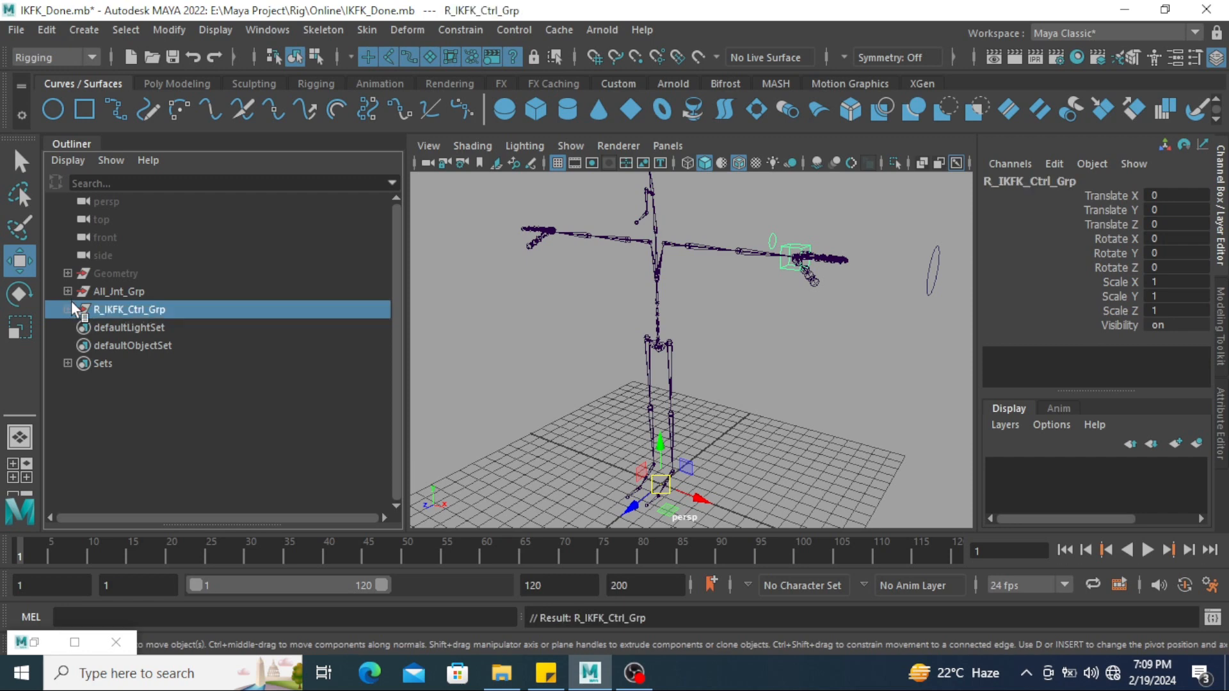
{"action": "left_click", "coordinate": [223, 441]}
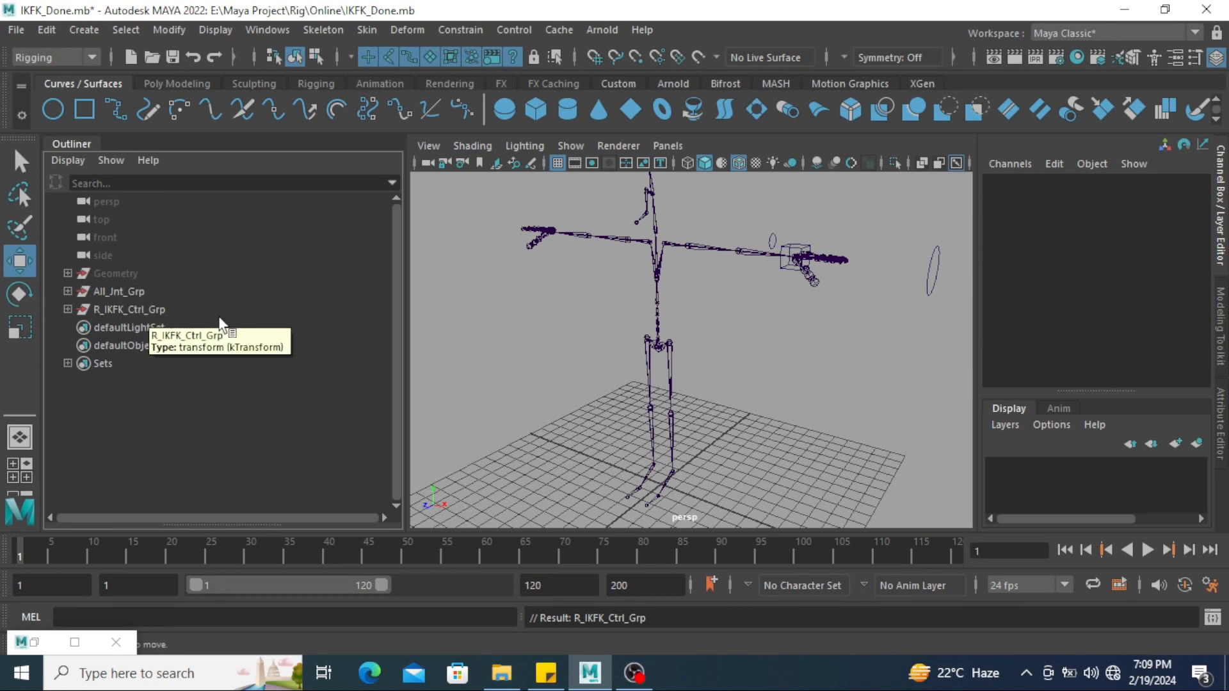
{"action": "scroll", "coordinate": [788, 351], "scroll_direction": "down", "scroll_amount": 3}
{"action": "scroll", "coordinate": [787, 351], "scroll_direction": "down", "scroll_amount": 3}
{"action": "left_click_drag", "start_coordinate": [787, 351], "coordinate": [801, 344], "text": "alt"}
{"action": "scroll", "coordinate": [800, 343], "scroll_direction": "up", "scroll_amount": 3}
{"action": "left_click_drag", "start_coordinate": [827, 424], "coordinate": [736, 486], "text": "alt"}
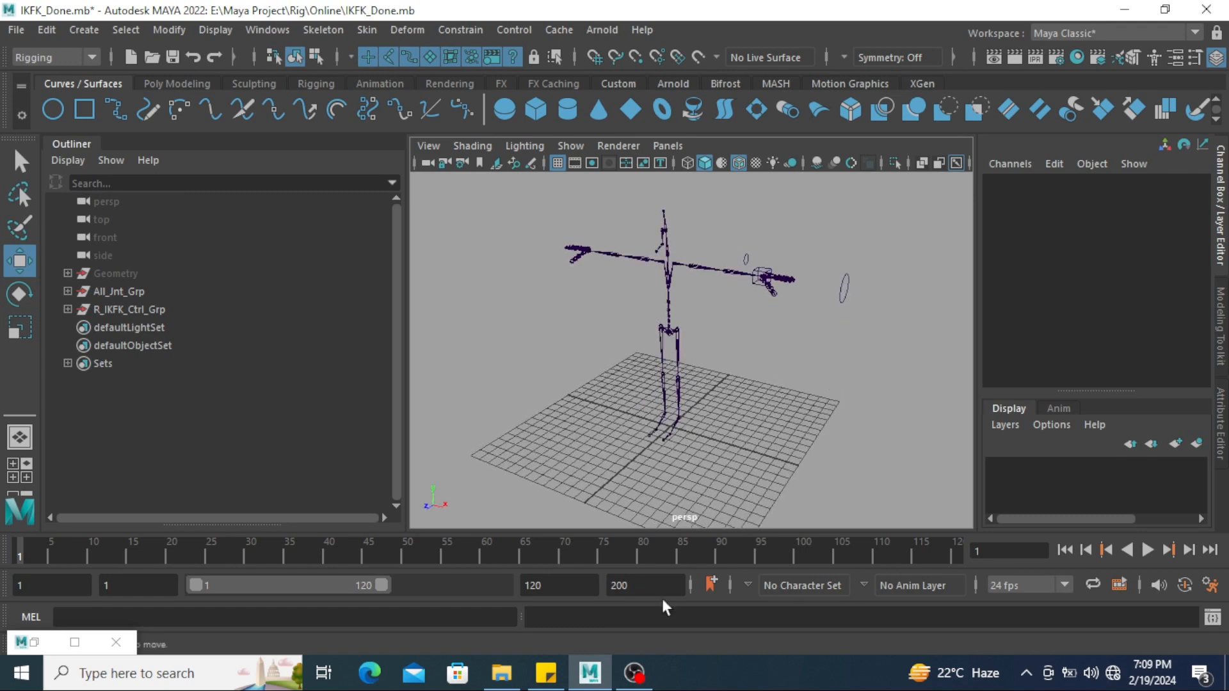
{"action": "left_click", "coordinate": [634, 672]}
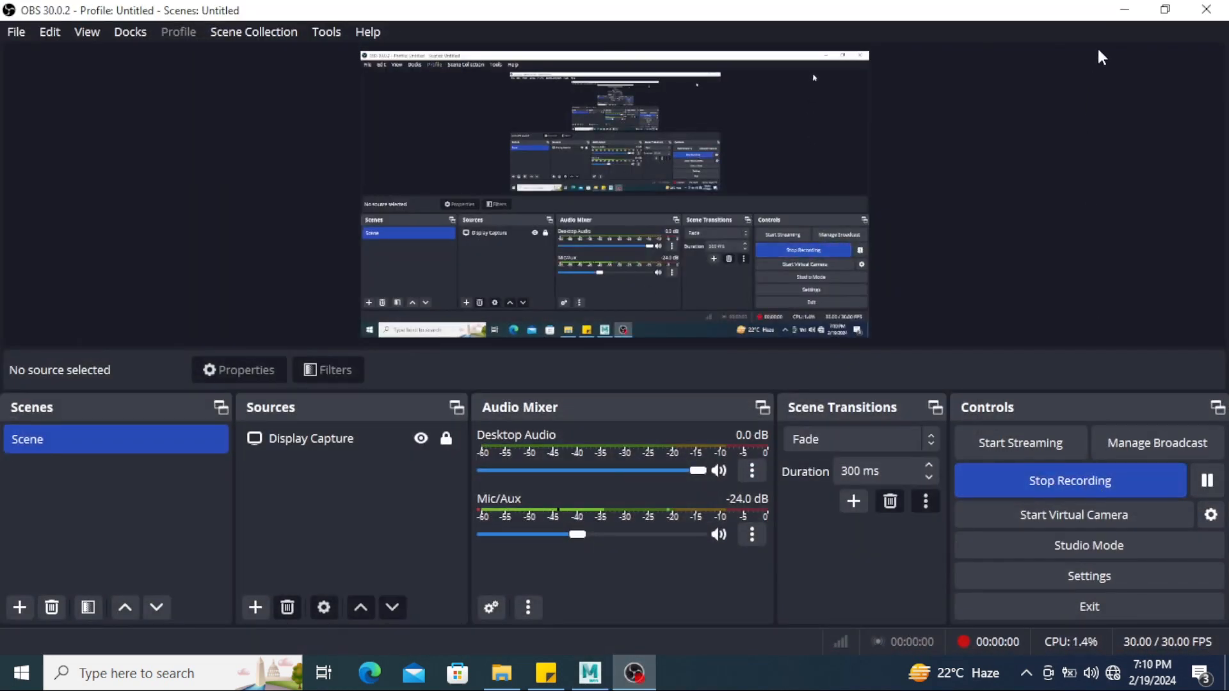
{"action": "left_click", "coordinate": [1124, 9]}
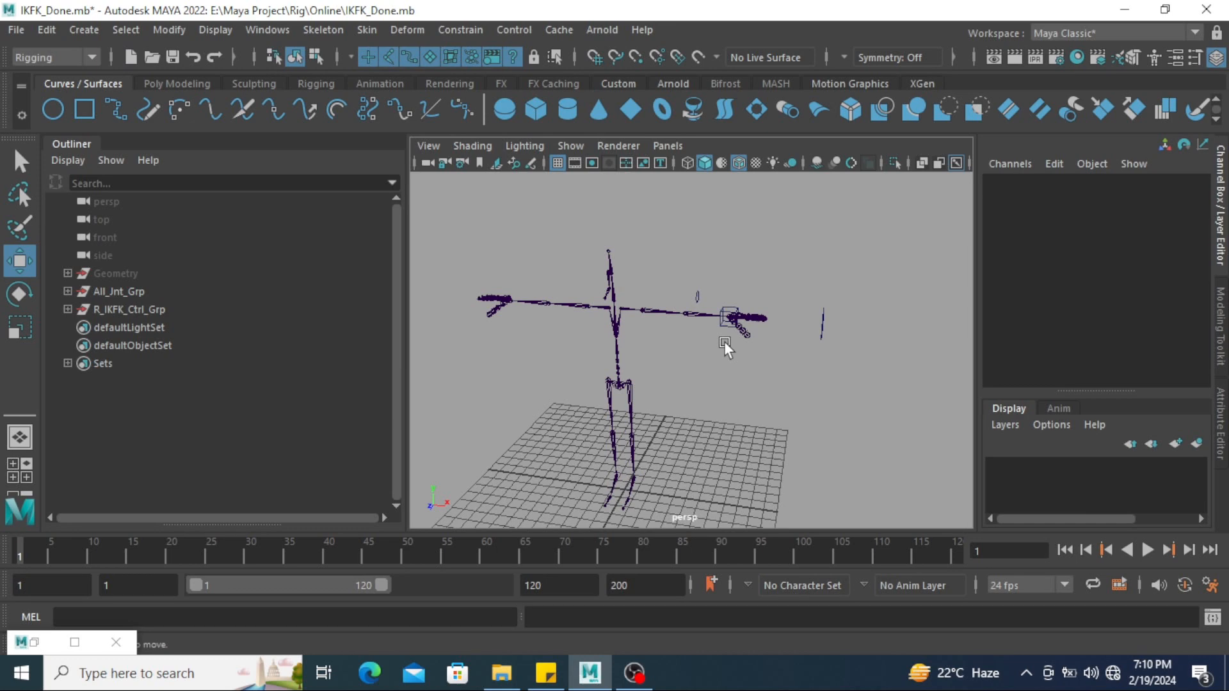
{"action": "mouse_move", "coordinate": [725, 341]}
{"action": "left_mouse_down", "text": "alt"}
{"action": "mouse_move", "coordinate": [758, 395]}
{"action": "mouse_move", "coordinate": [733, 344]}
{"action": "mouse_move", "coordinate": [748, 336]}
{"action": "mouse_move", "coordinate": [714, 361]}
{"action": "left_mouse_up", "text": "alt"}
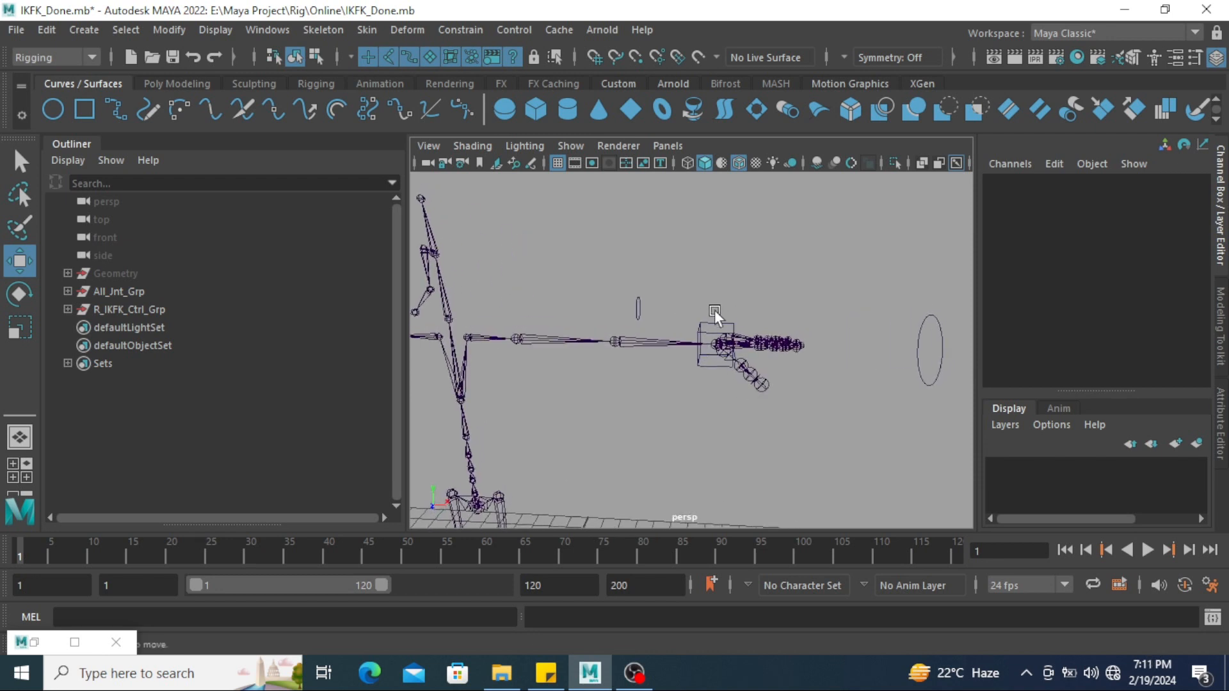
{"action": "scroll", "coordinate": [787, 374], "scroll_direction": "up", "scroll_amount": 3}
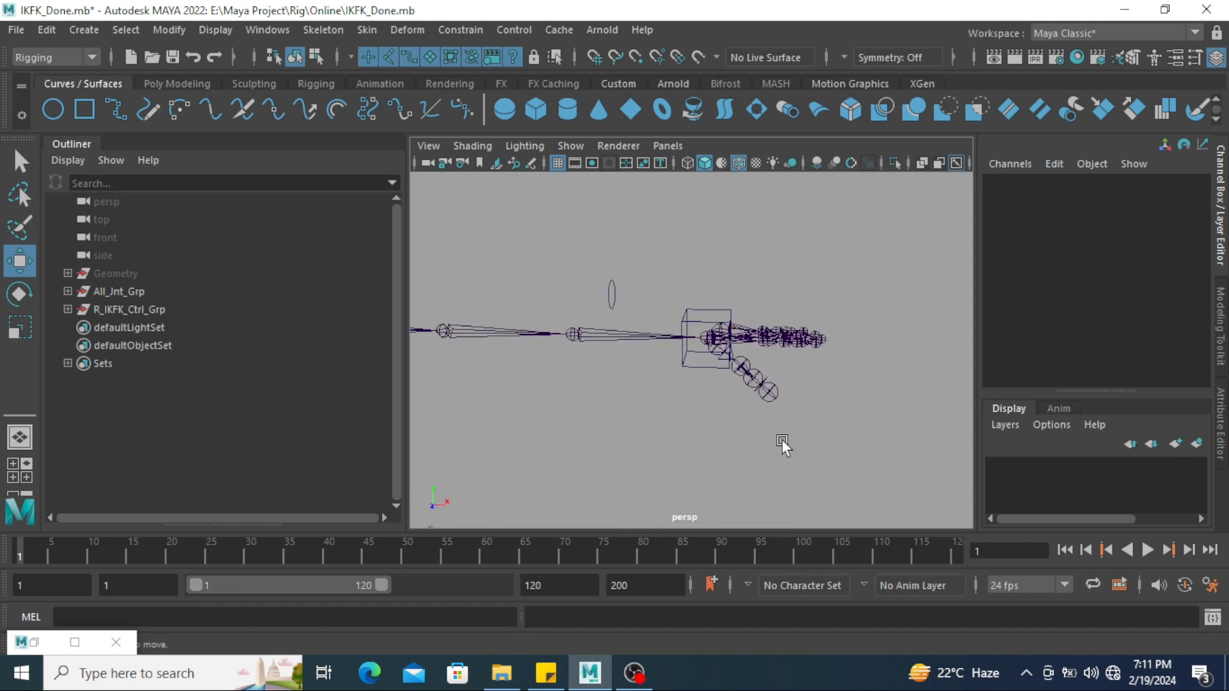
{"action": "middle_click_drag", "start_coordinate": [781, 439], "coordinate": [738, 474], "text": "alt"}
{"action": "middle_click_drag", "start_coordinate": [706, 371], "coordinate": [717, 361], "text": "alt"}
{"action": "scroll", "coordinate": [666, 382], "scroll_direction": "down", "scroll_amount": 1}
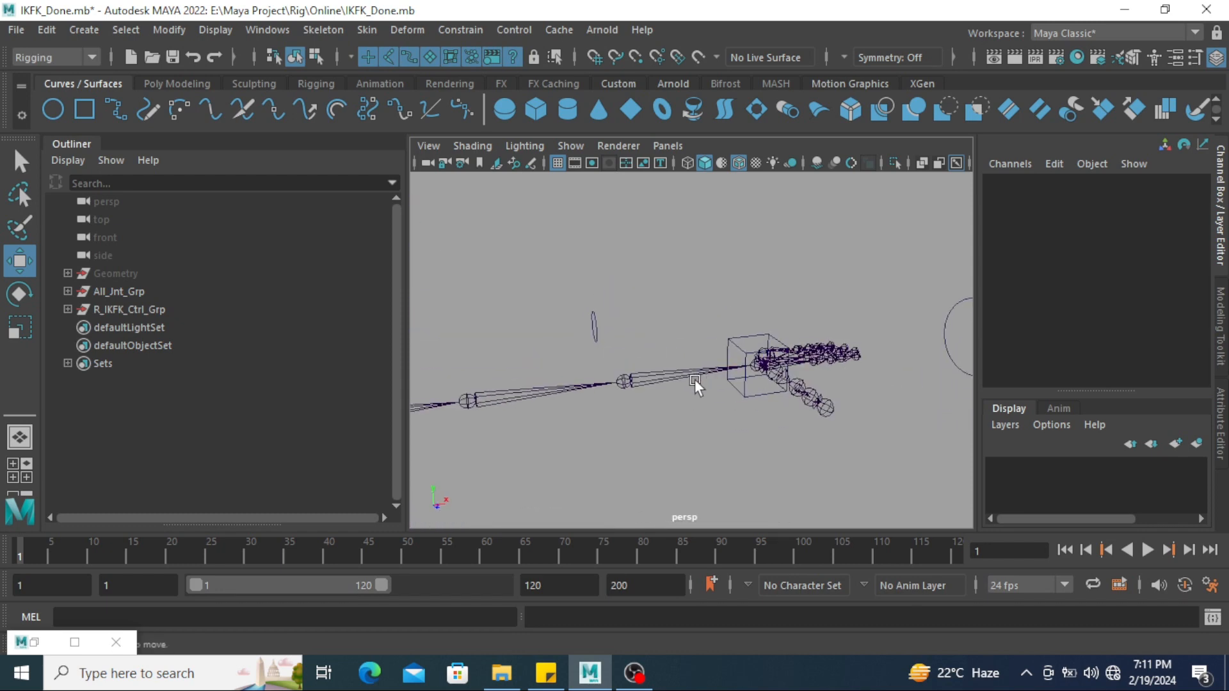
{"action": "scroll", "coordinate": [774, 324], "scroll_direction": "down", "scroll_amount": 4}
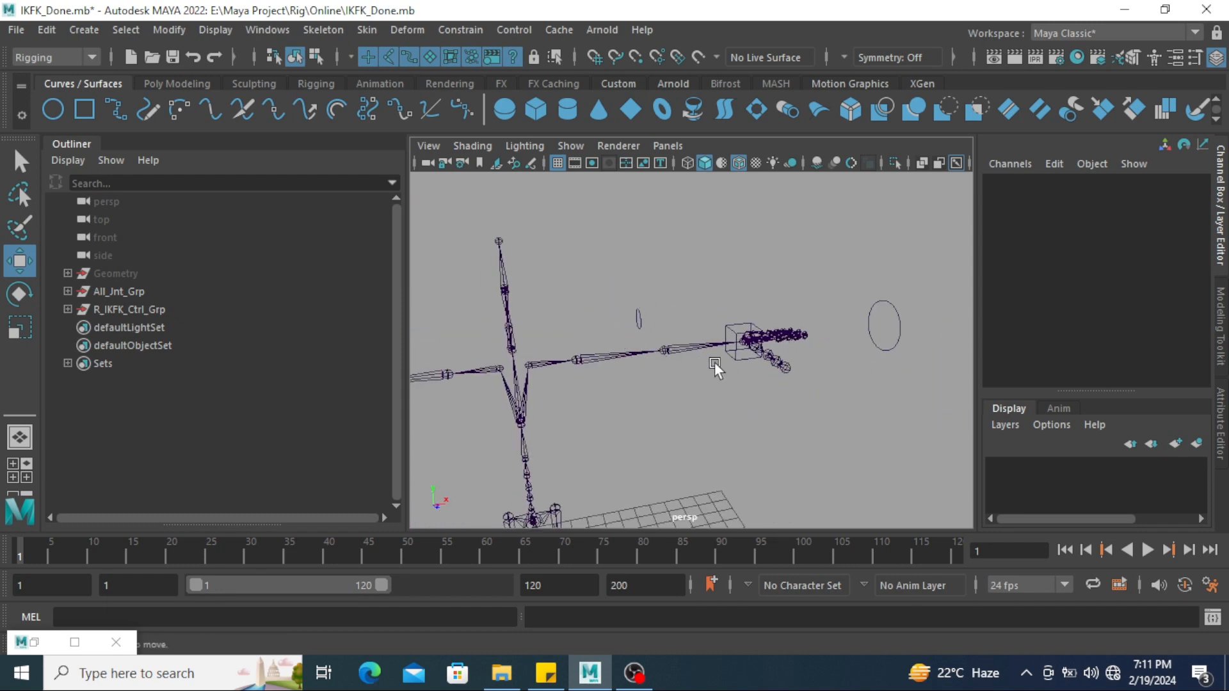
Test the IKFK attribute of R_Ikfk_Switch by setting it to 1 and back to 0
{"action": "left_click_drag", "start_coordinate": [714, 362], "coordinate": [739, 351], "text": "alt"}
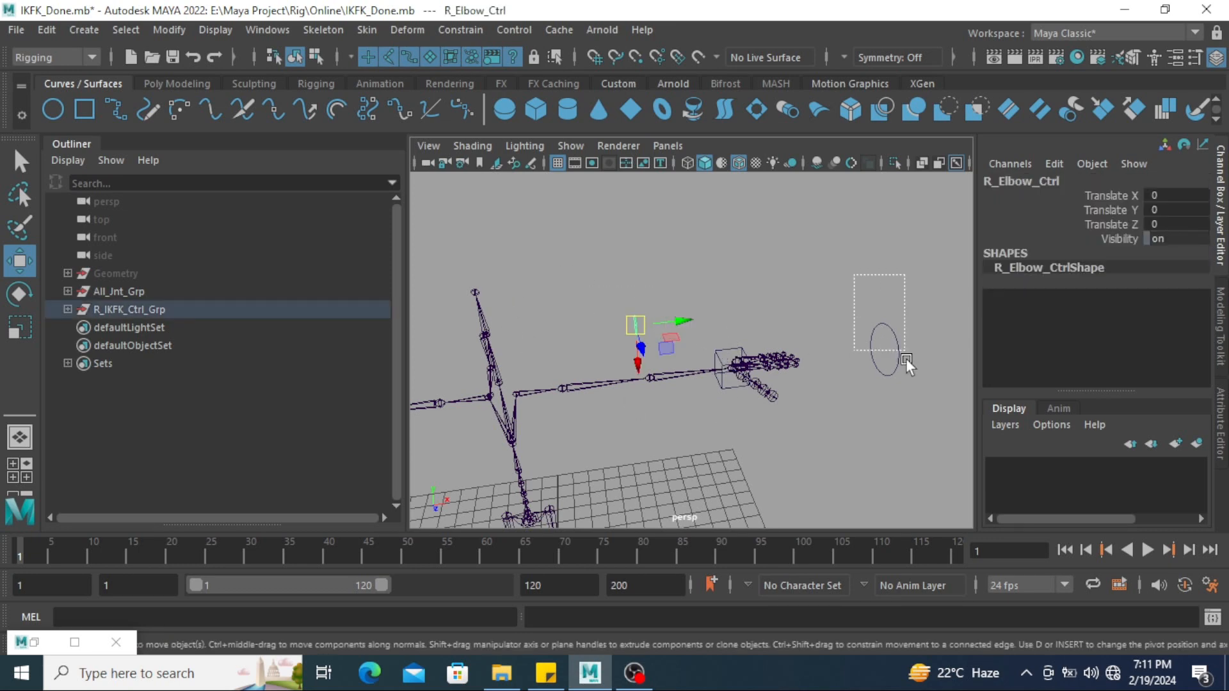
{"action": "left_click", "coordinate": [899, 351]}
{"action": "left_click_drag", "start_coordinate": [858, 432], "coordinate": [826, 422], "text": "alt"}
{"action": "double_click", "coordinate": [1179, 210]}
{"action": "type", "text": "1"}
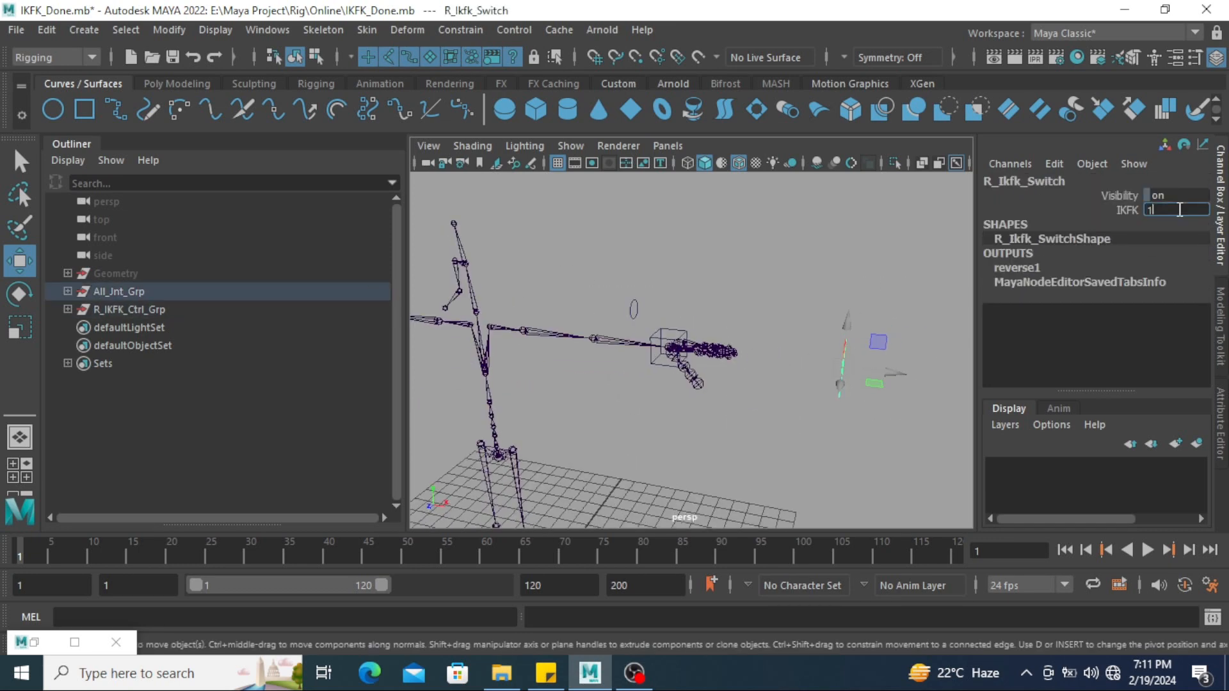
{"action": "key", "text": "Return"}
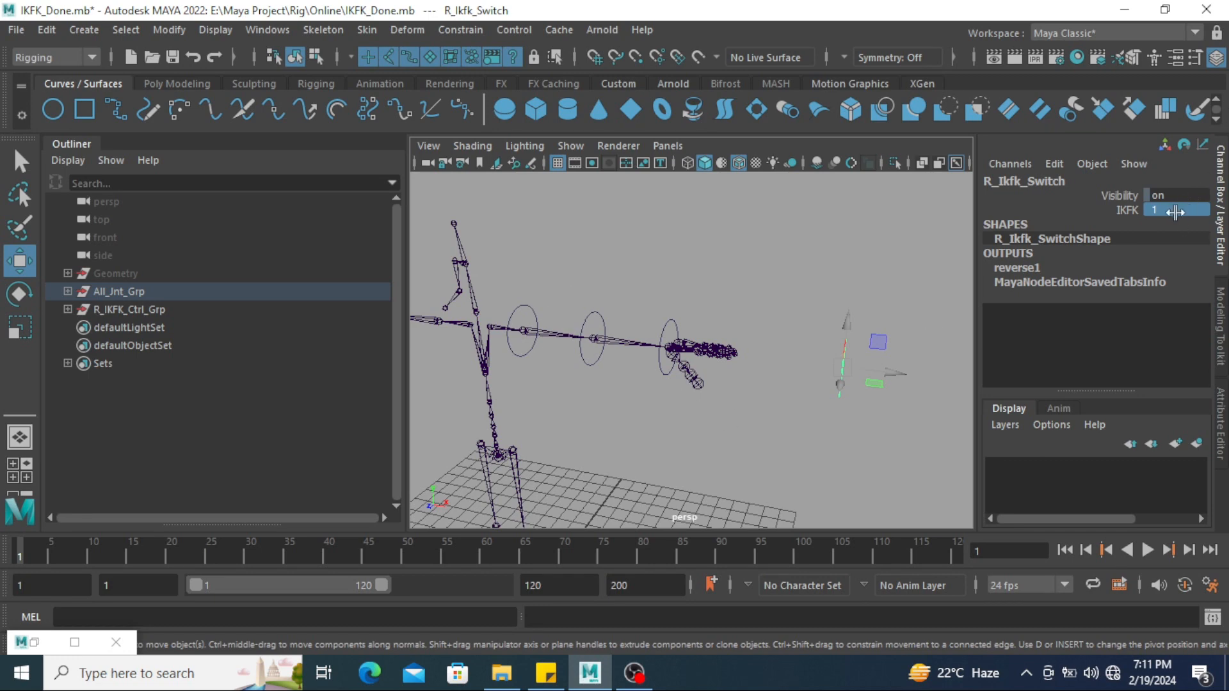
{"action": "left_click", "coordinate": [1175, 211]}
{"action": "type", "text": "0"}
{"action": "key", "text": "Return"}
Enable drawing overrides in the object display settings of R_Wrist_CtrlShape
{"action": "left_click", "coordinate": [721, 264]}
{"action": "left_click_drag", "start_coordinate": [719, 264], "coordinate": [731, 374], "text": "alt"}
{"action": "left_click", "coordinate": [729, 354]}
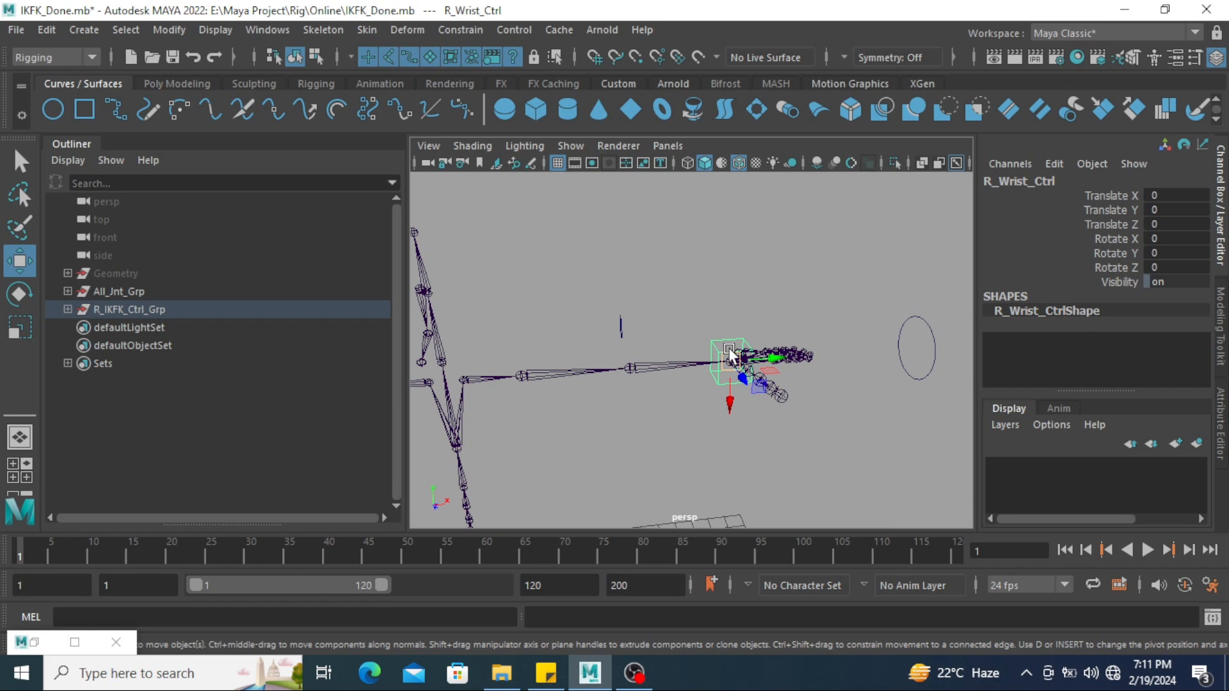
{"action": "key", "text": "ctrl+a"}
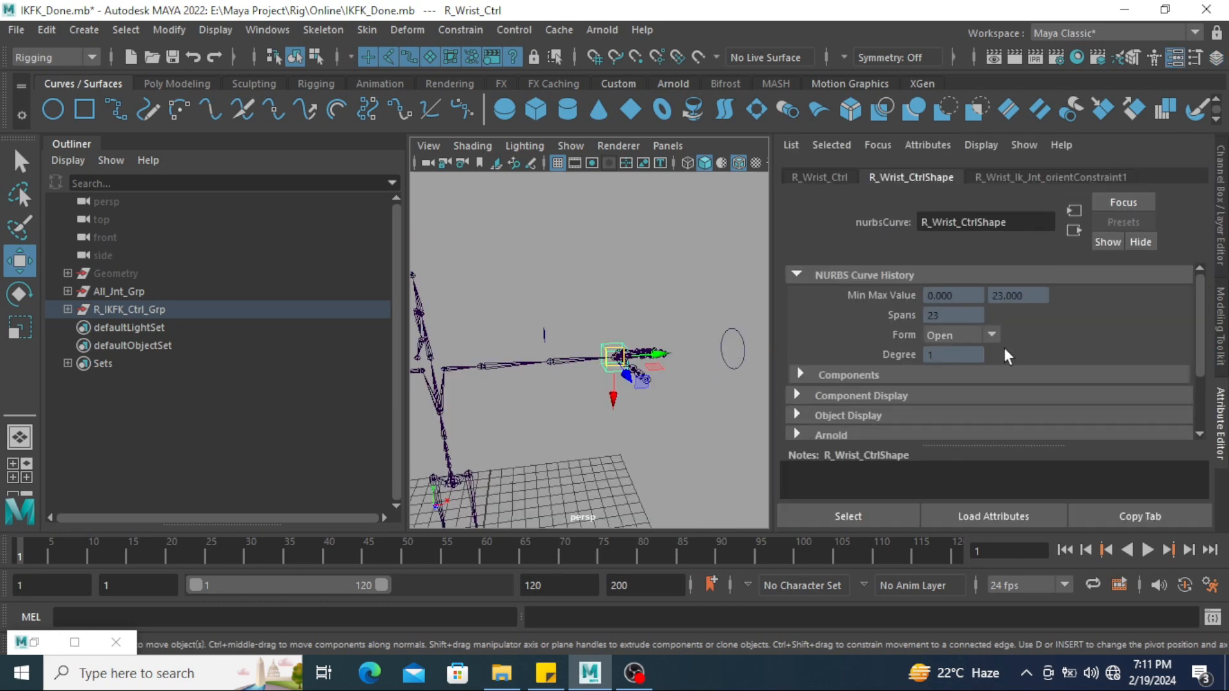
{"action": "scroll", "coordinate": [994, 330], "scroll_direction": "down", "scroll_amount": 2}
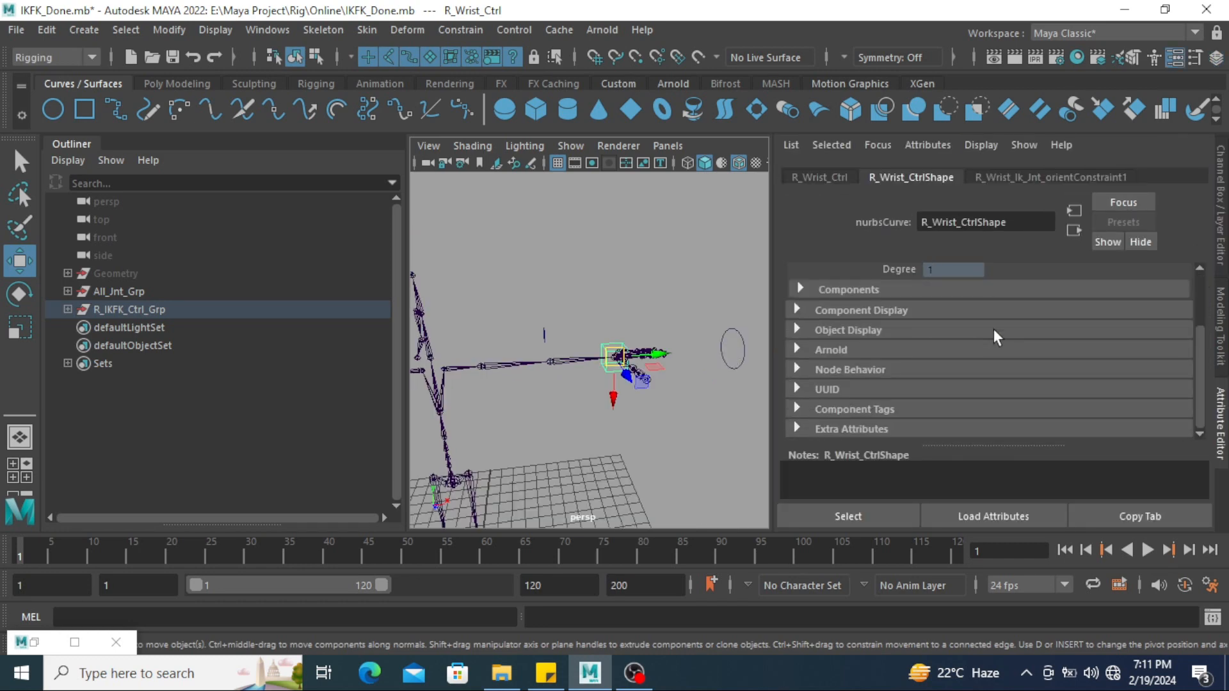
{"action": "left_click", "coordinate": [857, 331]}
{"action": "scroll", "coordinate": [1007, 364], "scroll_direction": "down", "scroll_amount": 2}
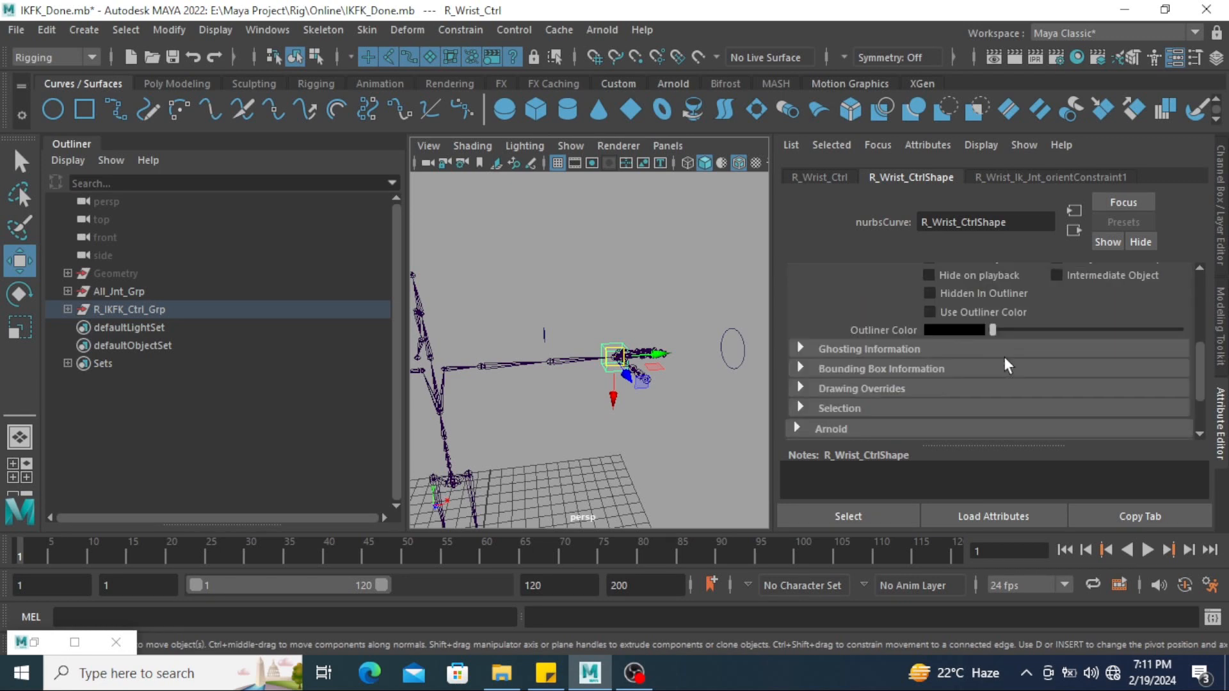
{"action": "scroll", "coordinate": [813, 288], "scroll_direction": "up", "scroll_amount": 1}
{"action": "scroll", "coordinate": [956, 304], "scroll_direction": "down", "scroll_amount": 1}
{"action": "left_click", "coordinate": [909, 388]}
{"action": "scroll", "coordinate": [1068, 363], "scroll_direction": "down", "scroll_amount": 1}
{"action": "left_click", "coordinate": [1021, 354]}
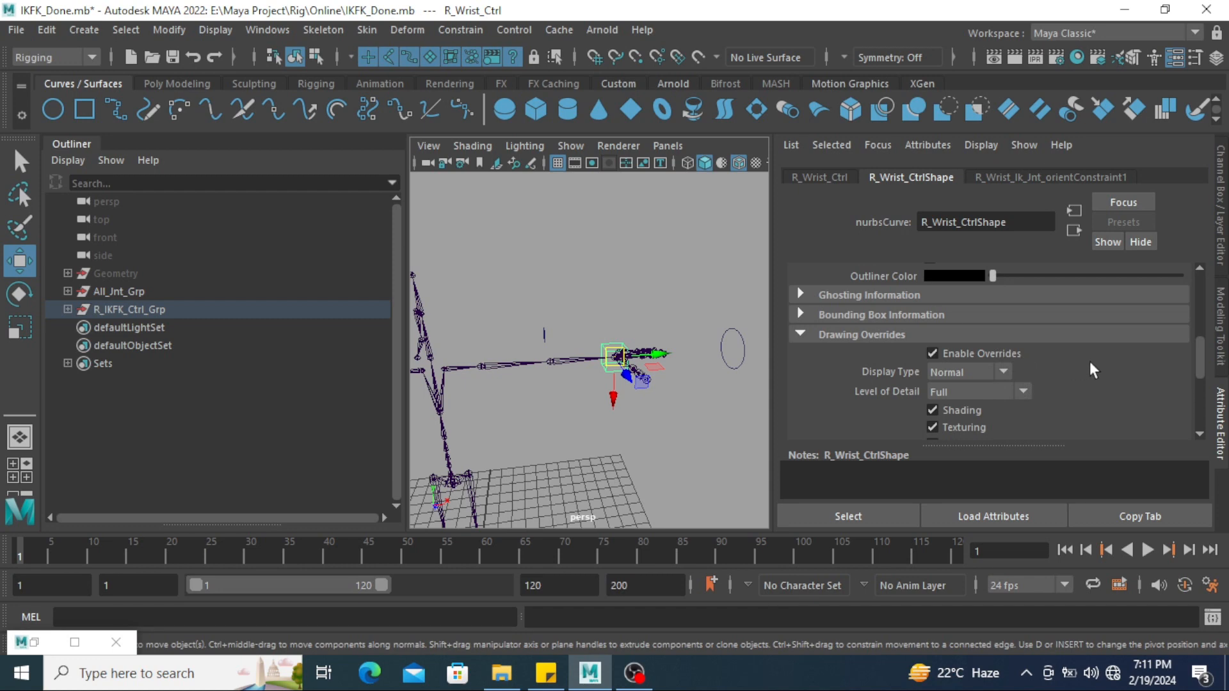
Set the override index color of the right wrist IK control to yellow and deselect it
{"action": "scroll", "coordinate": [1089, 361], "scroll_direction": "down", "scroll_amount": 3}
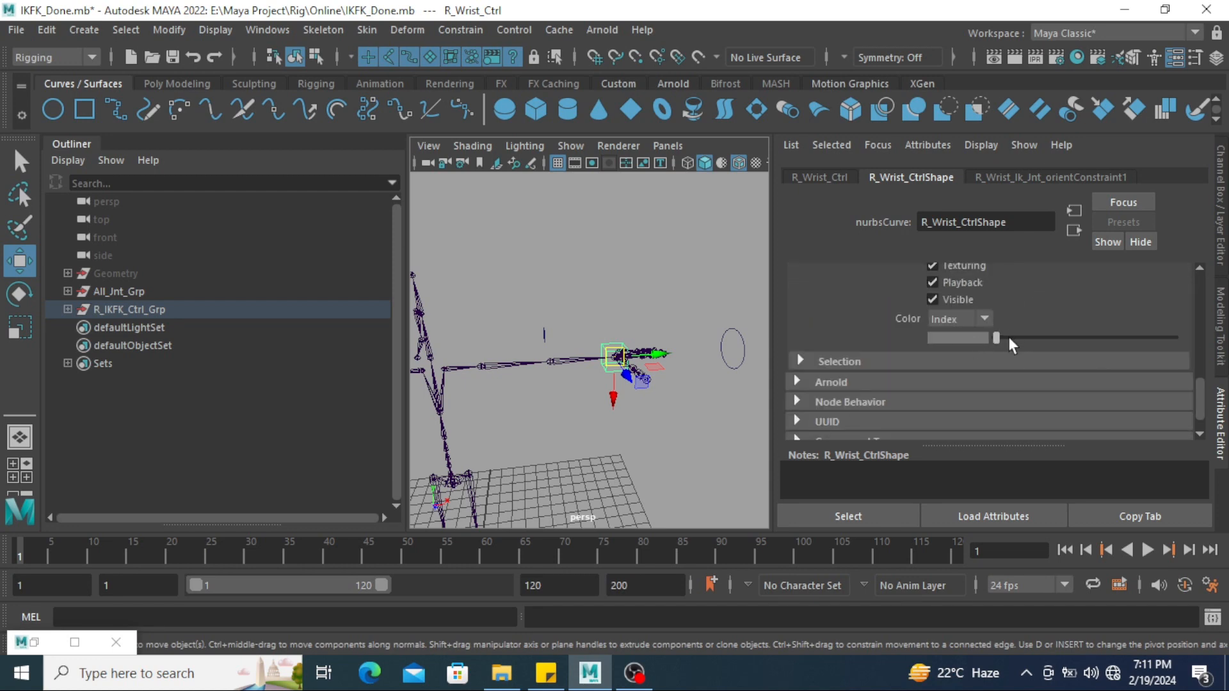
{"action": "left_click_drag", "start_coordinate": [1007, 336], "coordinate": [1096, 337]}
{"action": "left_click", "coordinate": [682, 467]}
Enable drawing overrides on R_Elbow_CtrlShape and set its index color to yellow
{"action": "left_click_drag", "start_coordinate": [681, 467], "coordinate": [499, 348], "text": "alt"}
{"action": "left_click", "coordinate": [555, 344]}
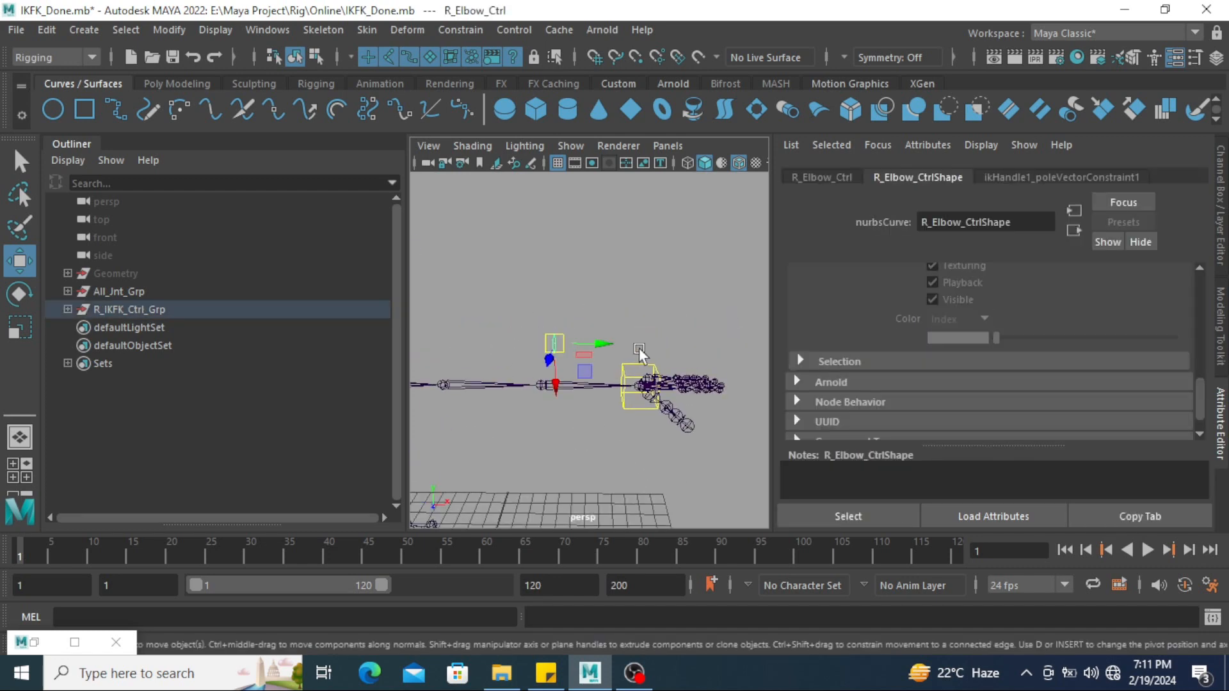
{"action": "scroll", "coordinate": [966, 301], "scroll_direction": "up", "scroll_amount": 3}
{"action": "left_click", "coordinate": [934, 300]}
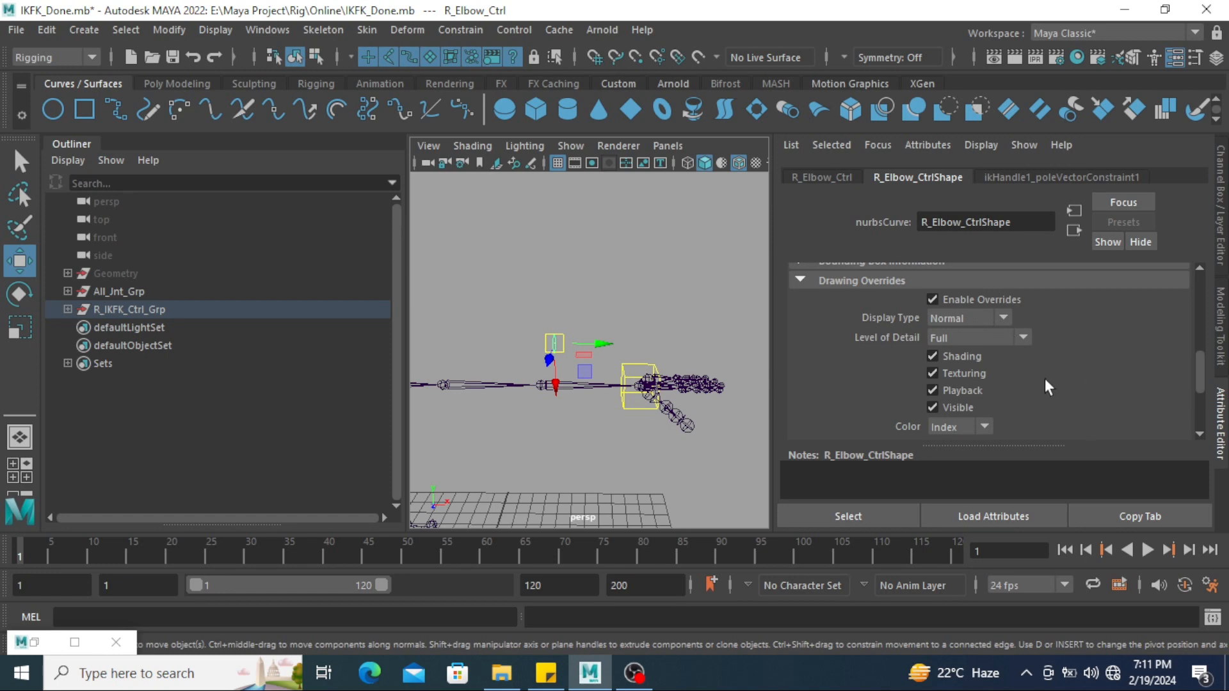
{"action": "scroll", "coordinate": [1025, 381], "scroll_direction": "down", "scroll_amount": 2}
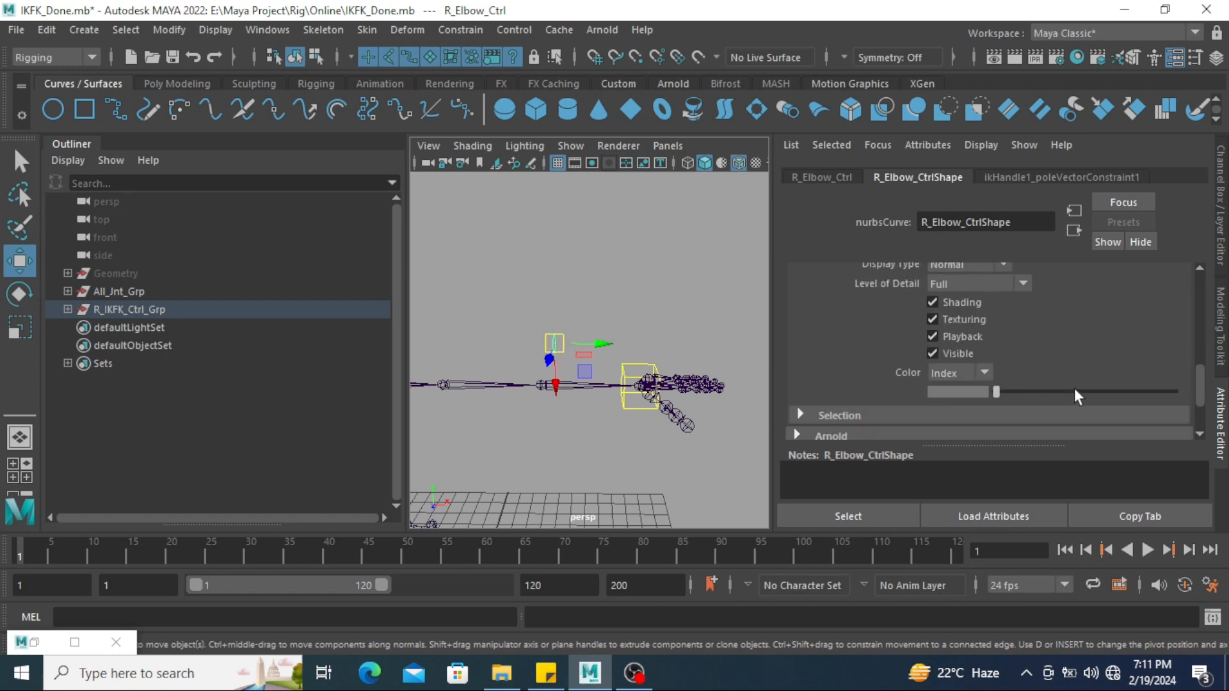
{"action": "left_click_drag", "start_coordinate": [1076, 392], "coordinate": [1091, 392]}
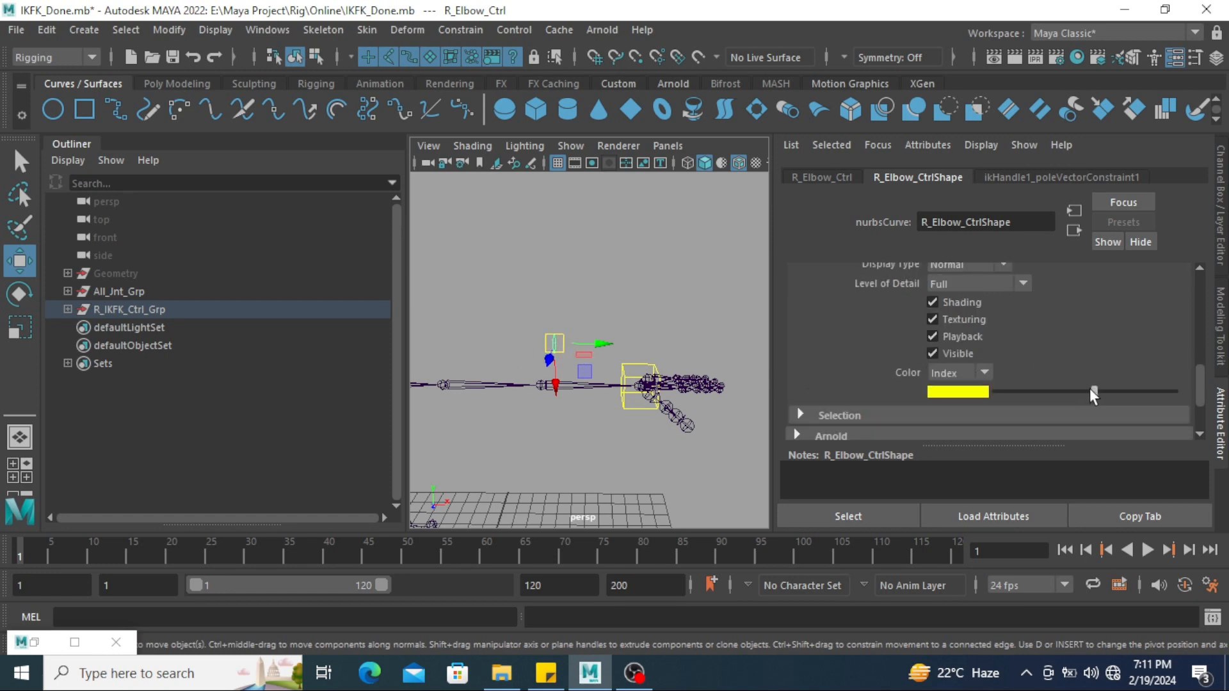
{"action": "left_click", "coordinate": [661, 268]}
Enable drawing overrides on R_Ikfk_SwitchShape and set its index color to green
{"action": "left_click_drag", "start_coordinate": [660, 267], "coordinate": [694, 377], "text": "alt"}
{"action": "left_click", "coordinate": [630, 360]}
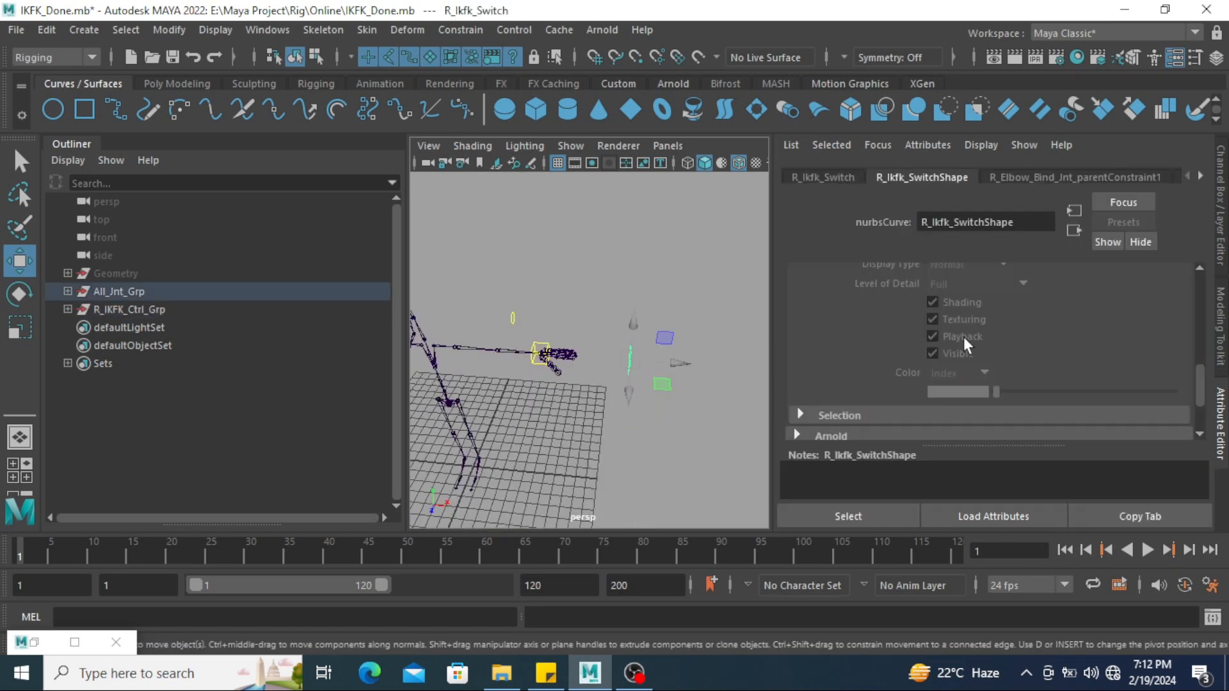
{"action": "scroll", "coordinate": [957, 296], "scroll_direction": "up", "scroll_amount": 1}
{"action": "left_click", "coordinate": [954, 300]}
{"action": "scroll", "coordinate": [1063, 369], "scroll_direction": "down", "scroll_amount": 1}
{"action": "left_click_drag", "start_coordinate": [1040, 392], "coordinate": [1075, 391]}
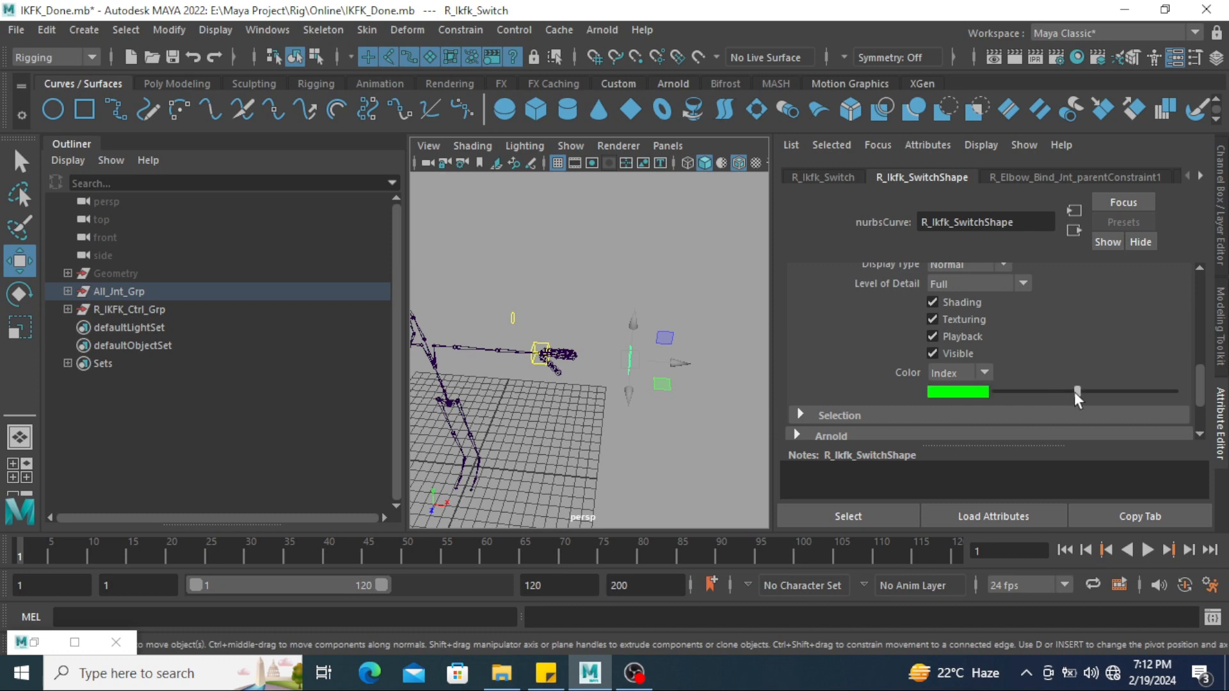
{"action": "left_click", "coordinate": [660, 456]}
Change the override color of the R_Ikfk_Switch control to red
{"action": "left_click_drag", "start_coordinate": [659, 456], "coordinate": [636, 343], "text": "alt"}
{"action": "left_click", "coordinate": [637, 343]}
{"action": "left_click_drag", "start_coordinate": [1076, 392], "coordinate": [1071, 392]}
{"action": "left_click", "coordinate": [656, 436]}
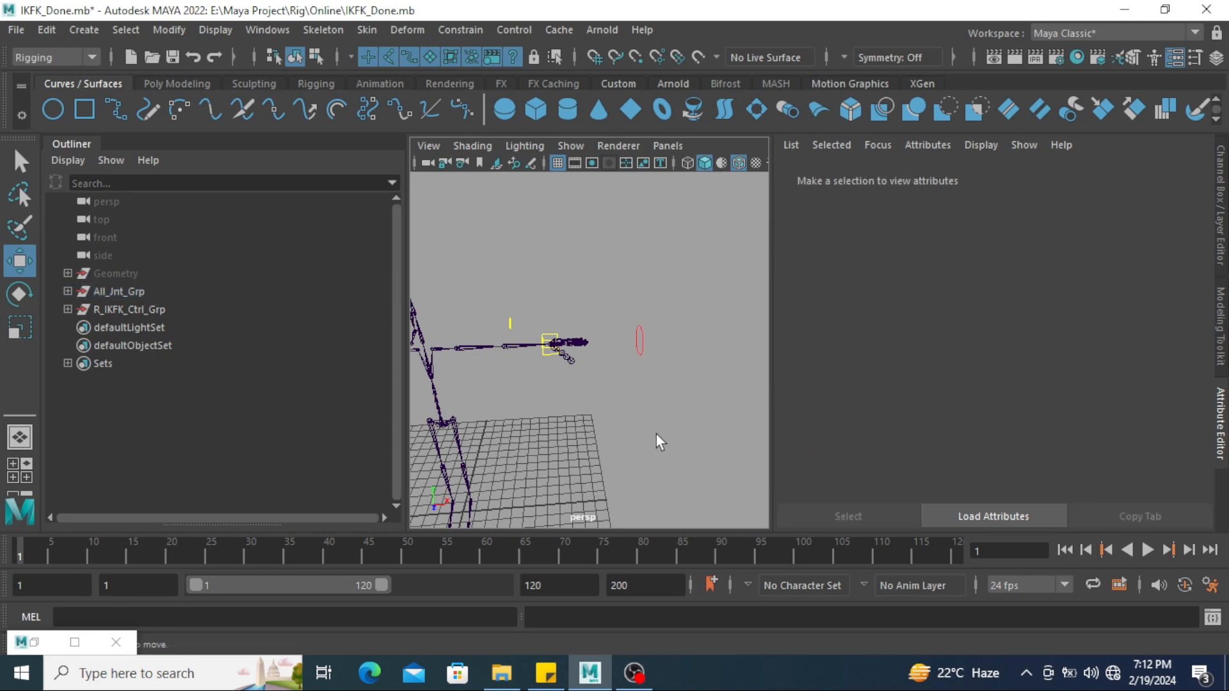
Set the IKFK attribute of R_Ikfk_Switch to 1 to show the FK controls
{"action": "left_click_drag", "start_coordinate": [656, 435], "coordinate": [658, 307], "text": "alt"}
{"action": "left_click_drag", "start_coordinate": [658, 307], "coordinate": [680, 349]}
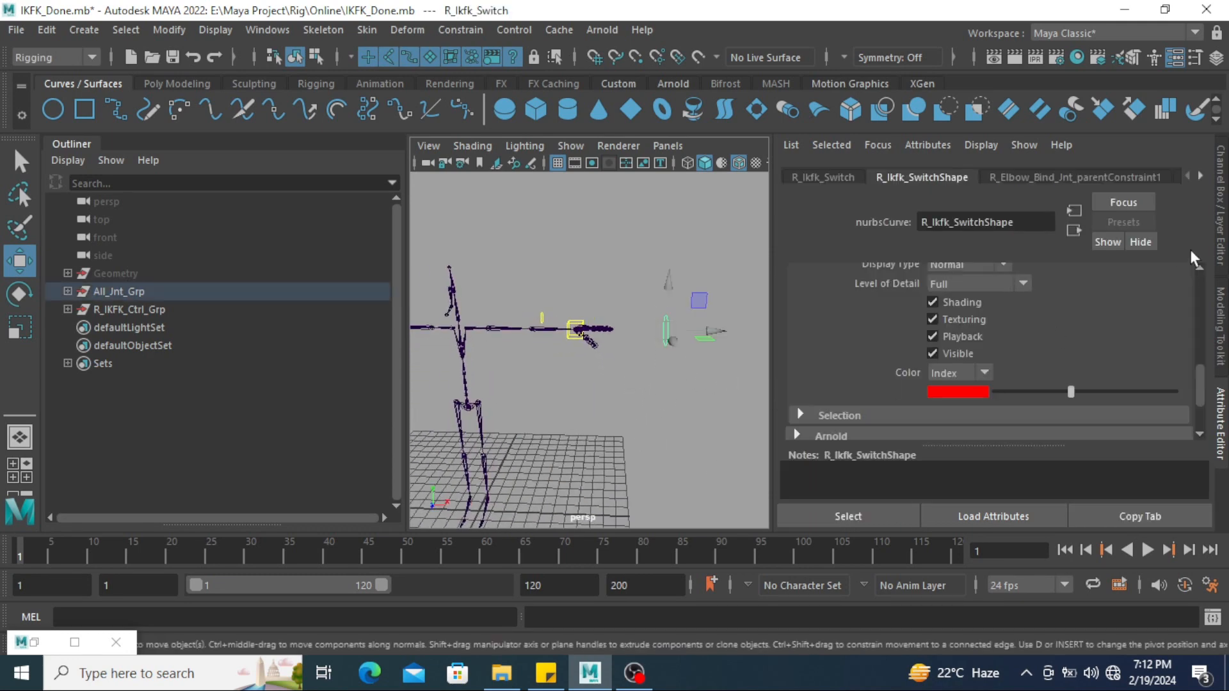
{"action": "key", "text": "ctrl+a"}
{"action": "left_click", "coordinate": [1172, 210]}
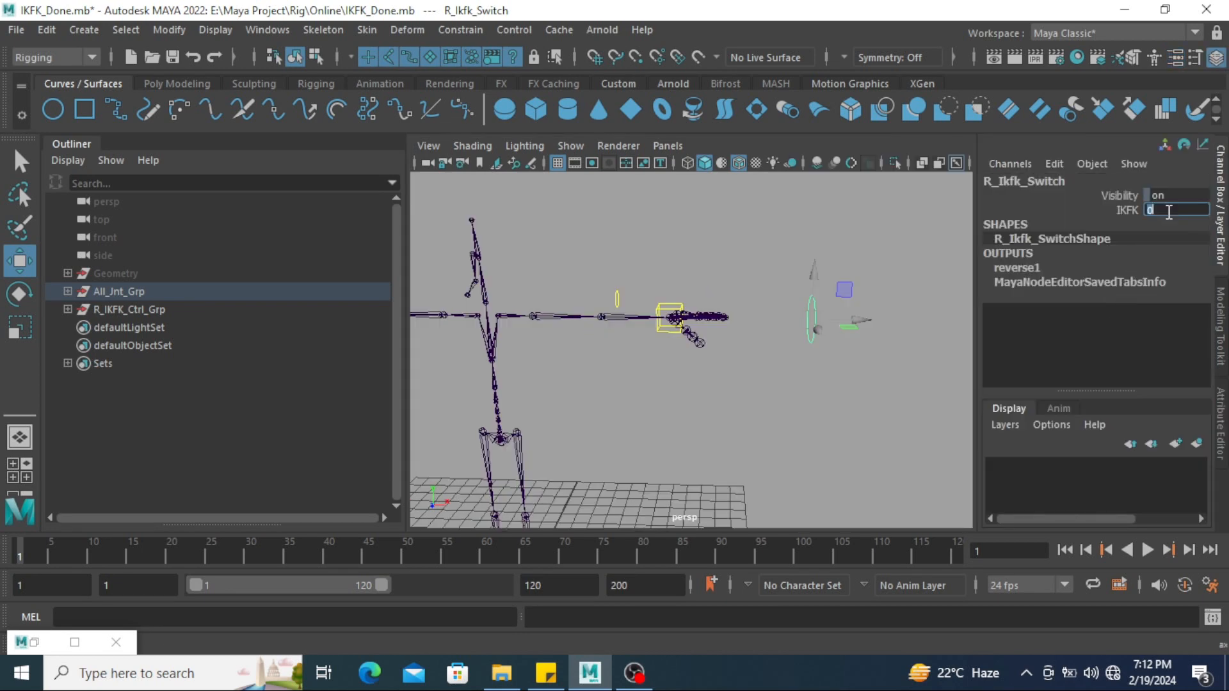
{"action": "type", "text": "1"}
{"action": "key", "text": "Return"}
{"action": "left_click", "coordinate": [657, 379]}
Enable drawing overrides on R_Sholder_FK_CtrlShape
{"action": "left_click_drag", "start_coordinate": [657, 378], "coordinate": [543, 340], "text": "alt"}
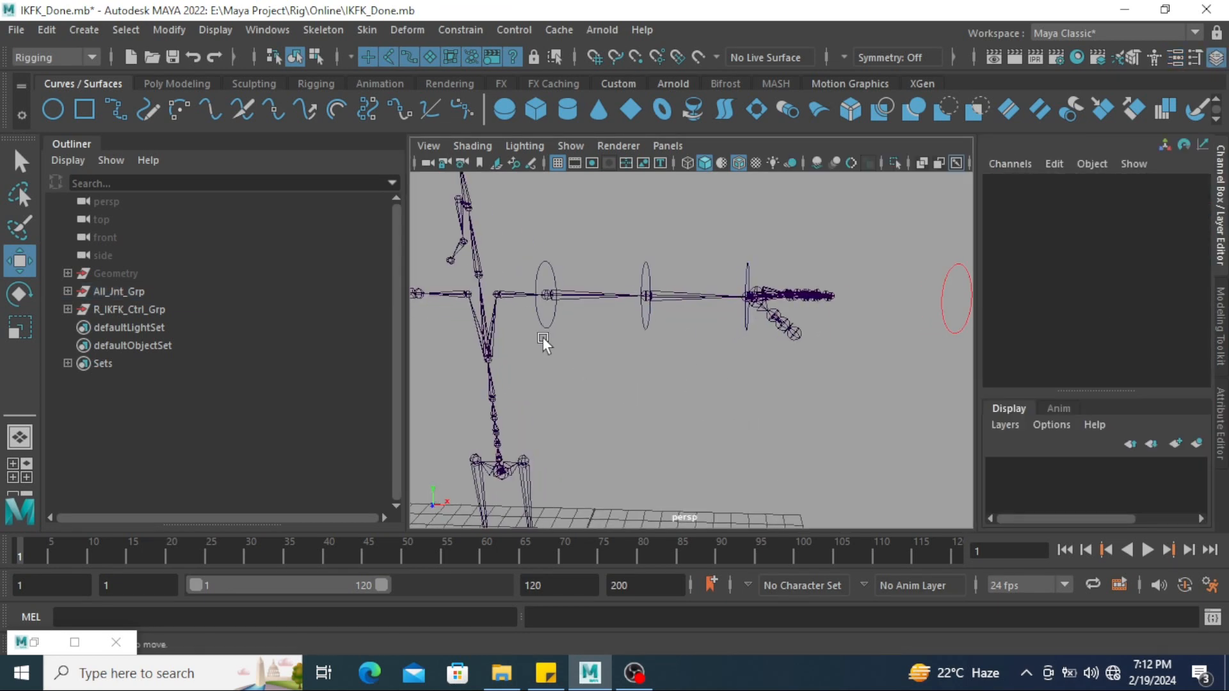
{"action": "left_click", "coordinate": [545, 334]}
{"action": "key", "text": "ctrl+a"}
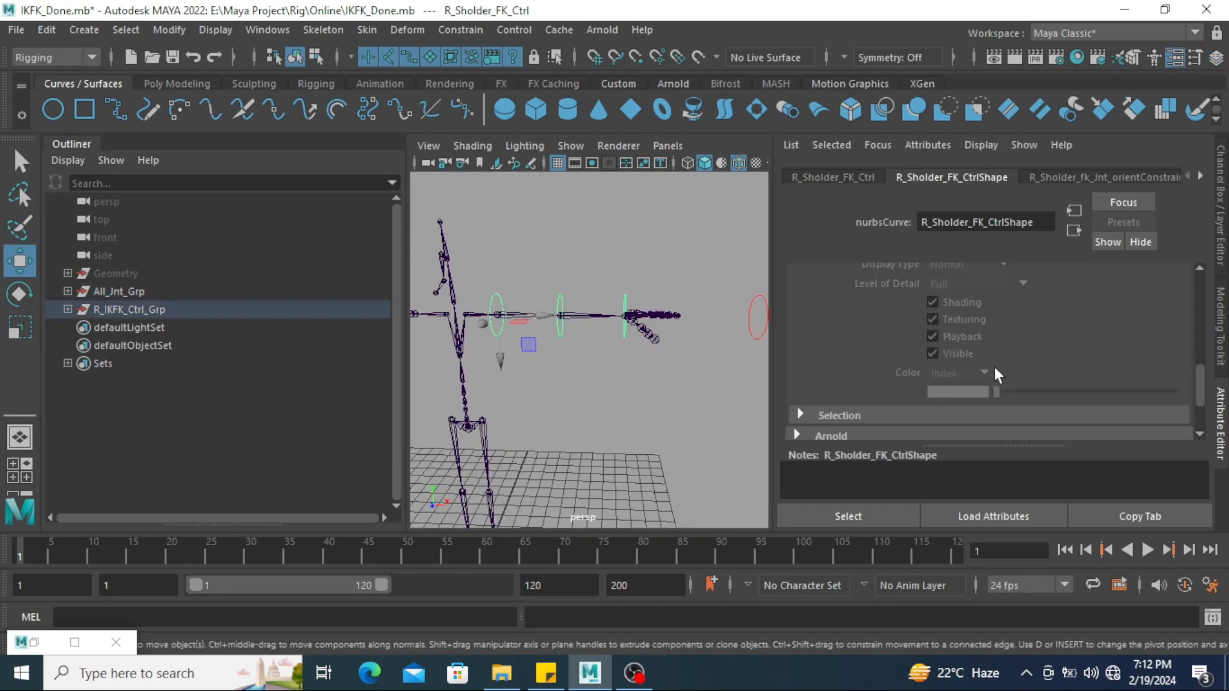
{"action": "scroll", "coordinate": [1029, 350], "scroll_direction": "up", "scroll_amount": 4}
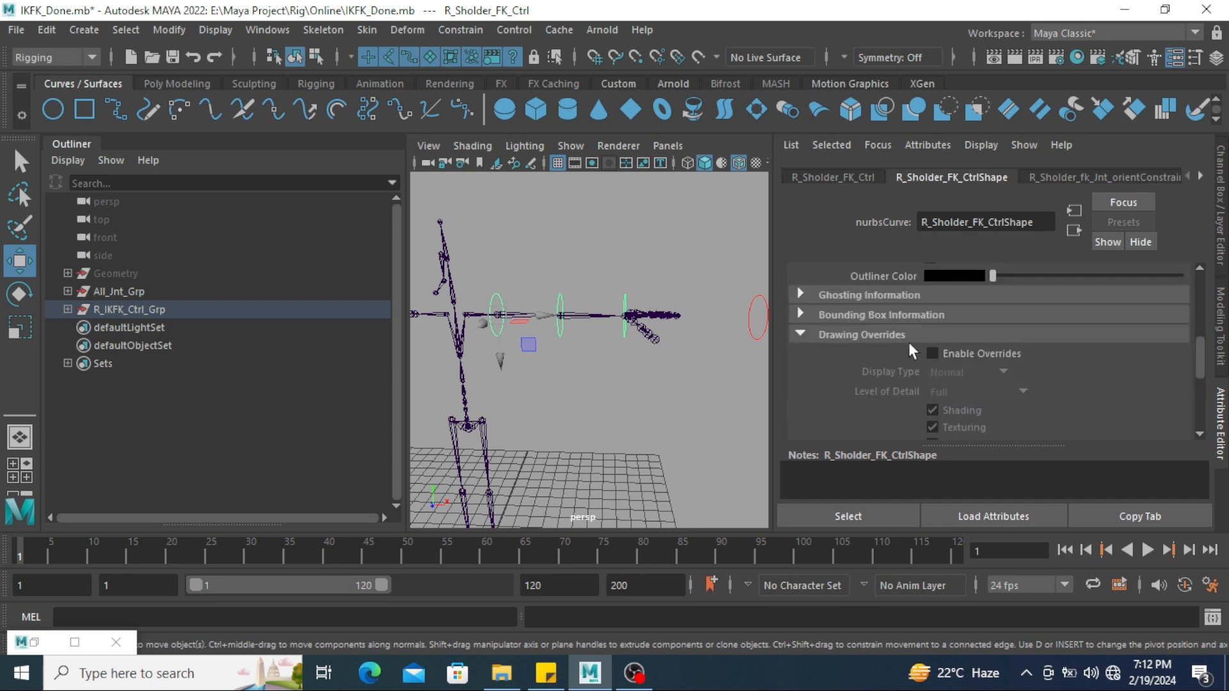
{"action": "scroll", "coordinate": [896, 339], "scroll_direction": "up", "scroll_amount": 2}
{"action": "scroll", "coordinate": [841, 325], "scroll_direction": "up", "scroll_amount": 2}
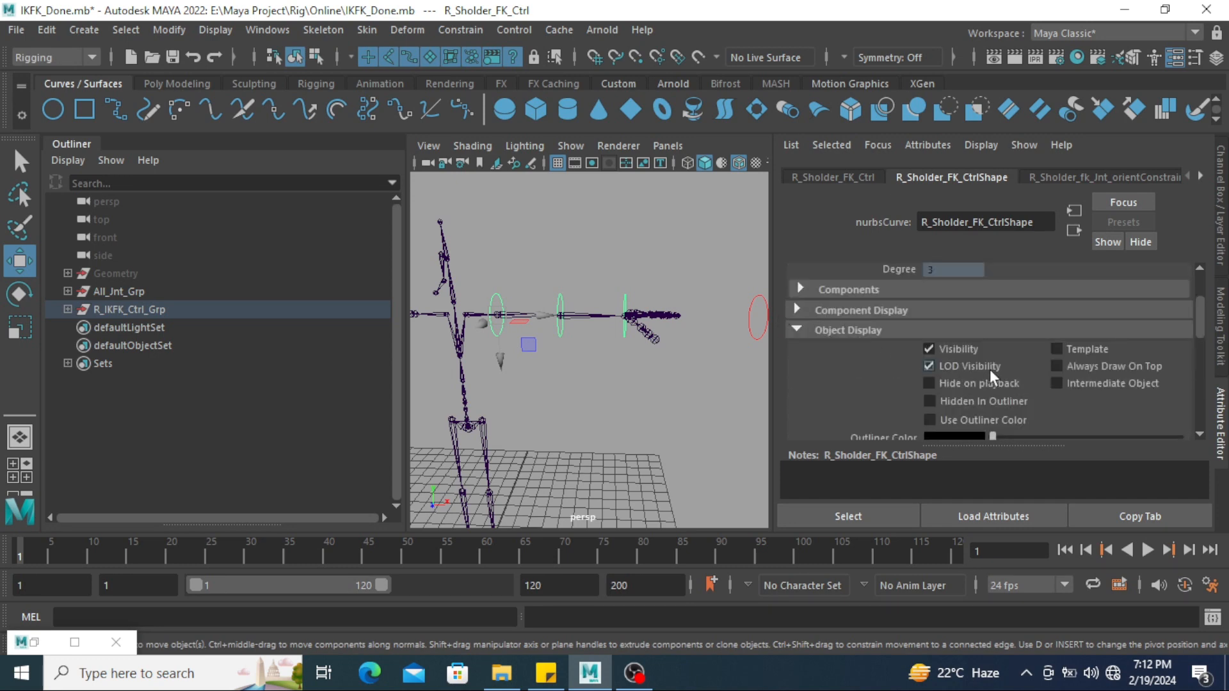
{"action": "scroll", "coordinate": [990, 370], "scroll_direction": "down", "scroll_amount": 3}
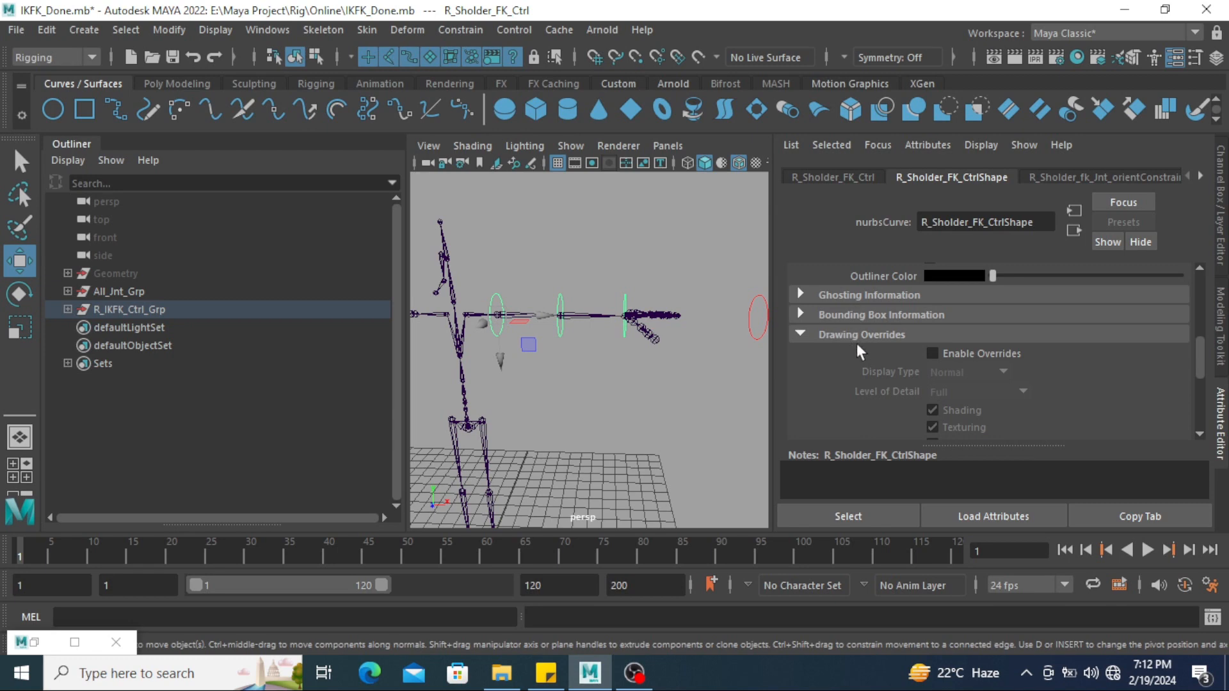
{"action": "left_click", "coordinate": [933, 354]}
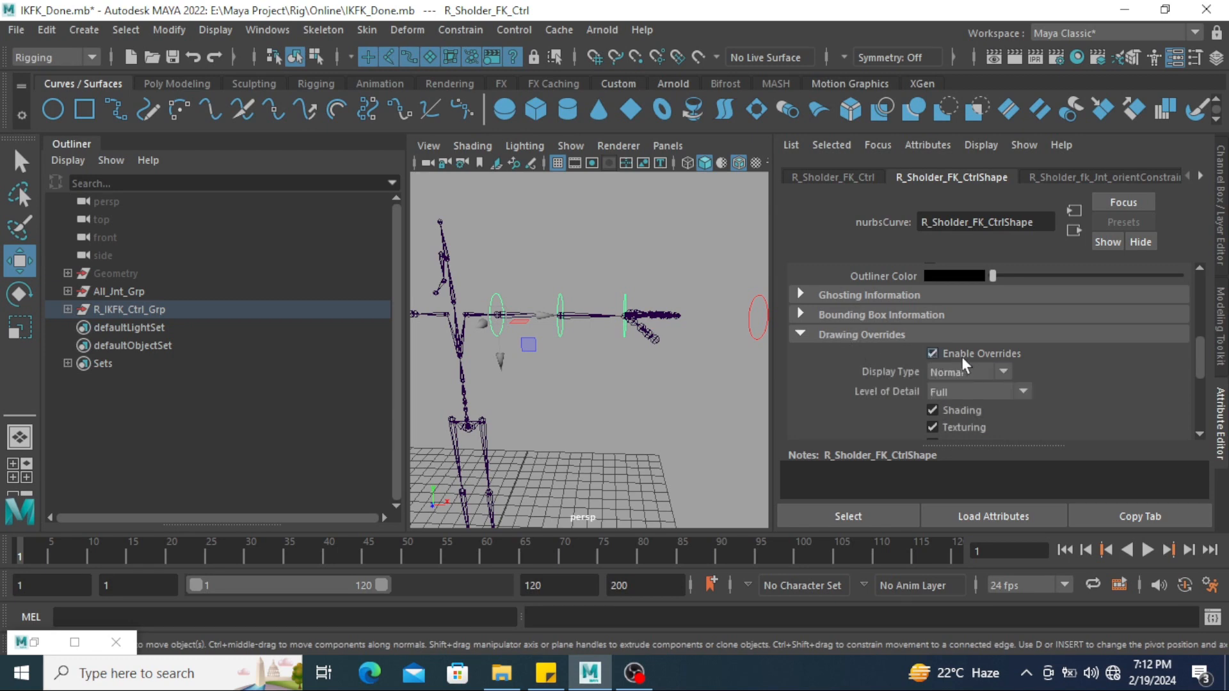
Set the override index color of the right shoulder FK control to red and deselect it
{"action": "scroll", "coordinate": [1048, 392], "scroll_direction": "down", "scroll_amount": 5}
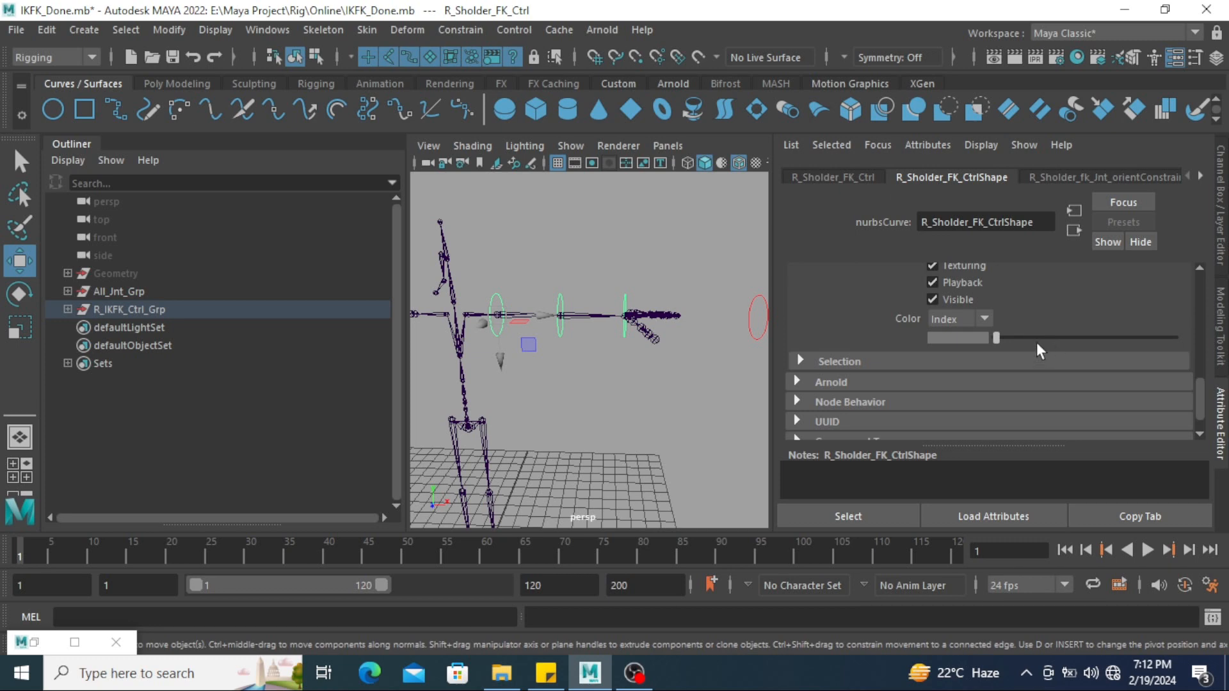
{"action": "left_click_drag", "start_coordinate": [1047, 338], "coordinate": [1071, 344]}
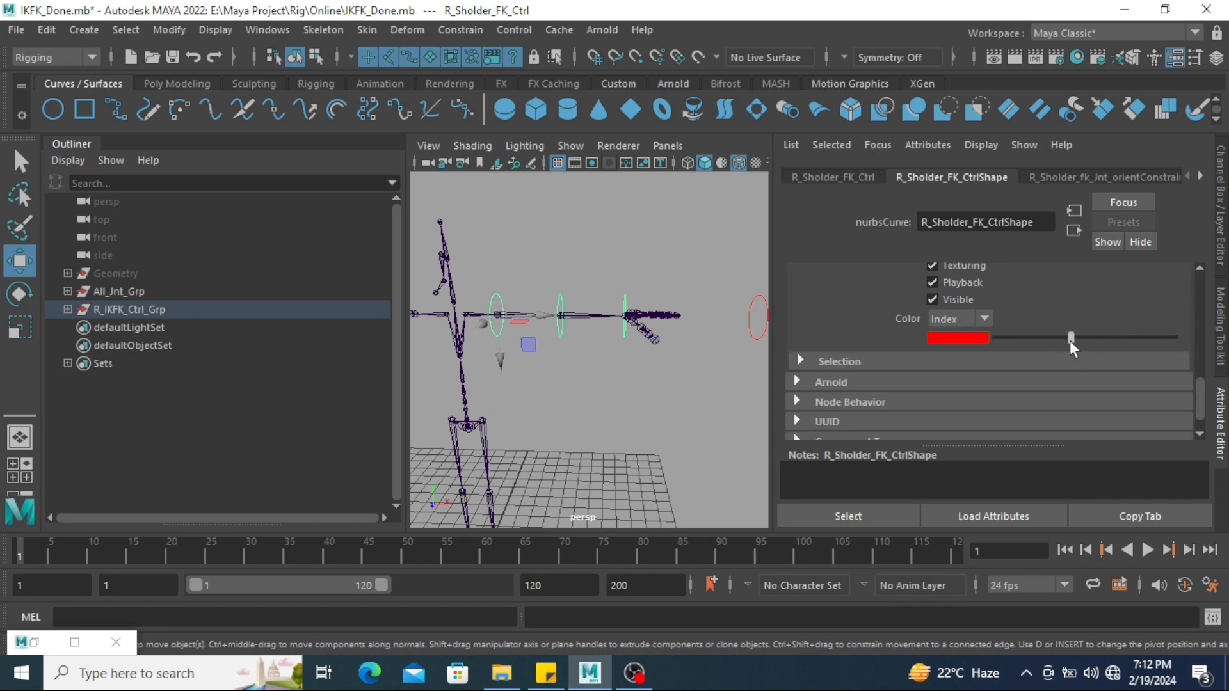
{"action": "left_click", "coordinate": [593, 414]}
Enable drawing overrides on R_Elbow_FK_CtrlShape and try to change its index color
{"action": "left_click_drag", "start_coordinate": [563, 418], "coordinate": [637, 405], "text": "alt"}
{"action": "left_click", "coordinate": [607, 348]}
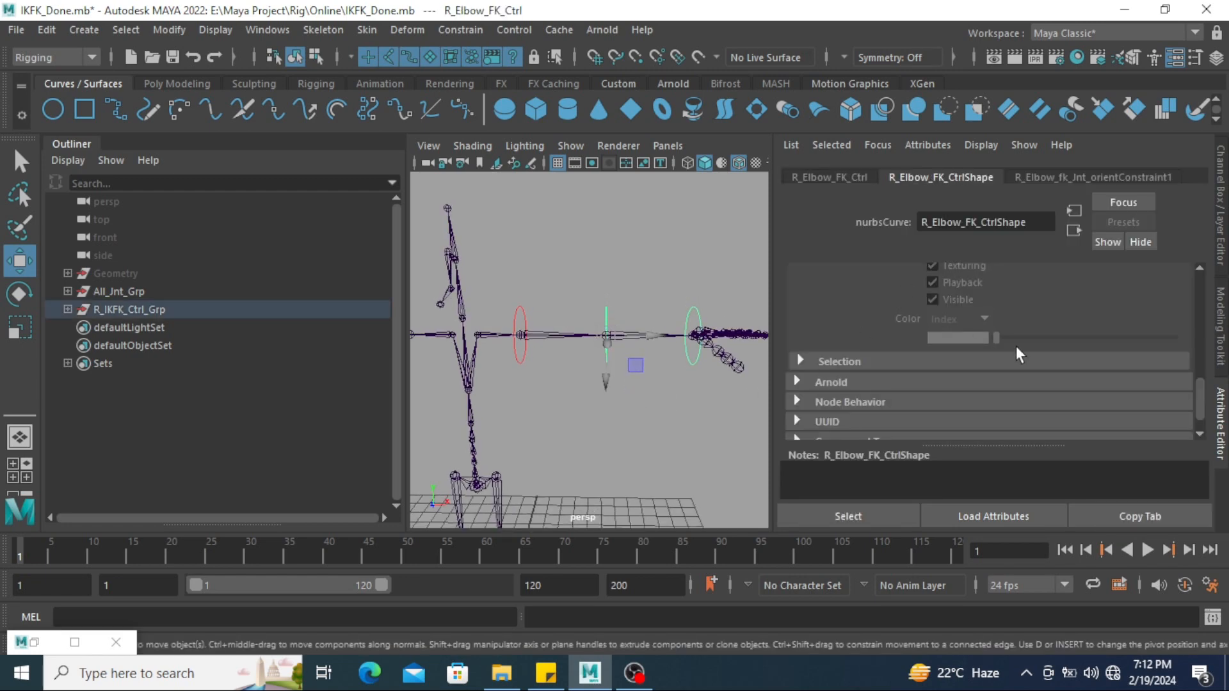
{"action": "scroll", "coordinate": [1016, 346], "scroll_direction": "up", "scroll_amount": 1}
{"action": "scroll", "coordinate": [968, 301], "scroll_direction": "up", "scroll_amount": 2}
{"action": "left_click", "coordinate": [968, 301]}
{"action": "scroll", "coordinate": [1053, 325], "scroll_direction": "down", "scroll_amount": 2}
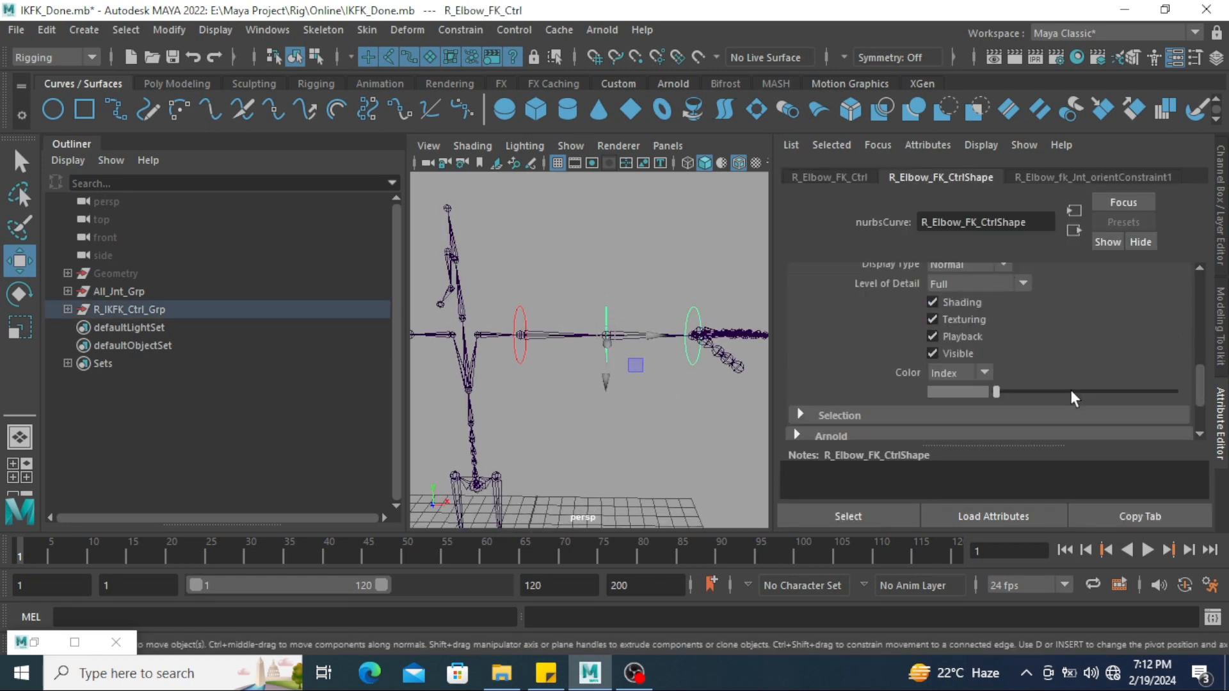
{"action": "left_click", "coordinate": [1070, 391]}
{"action": "left_click", "coordinate": [592, 418]}
Reselect R_Elbow_FK_Ctrl and set its override index color to red
{"action": "middle_click_drag", "start_coordinate": [662, 386], "coordinate": [605, 394], "text": "alt"}
{"action": "left_click_drag", "start_coordinate": [605, 395], "coordinate": [612, 392], "text": "alt"}
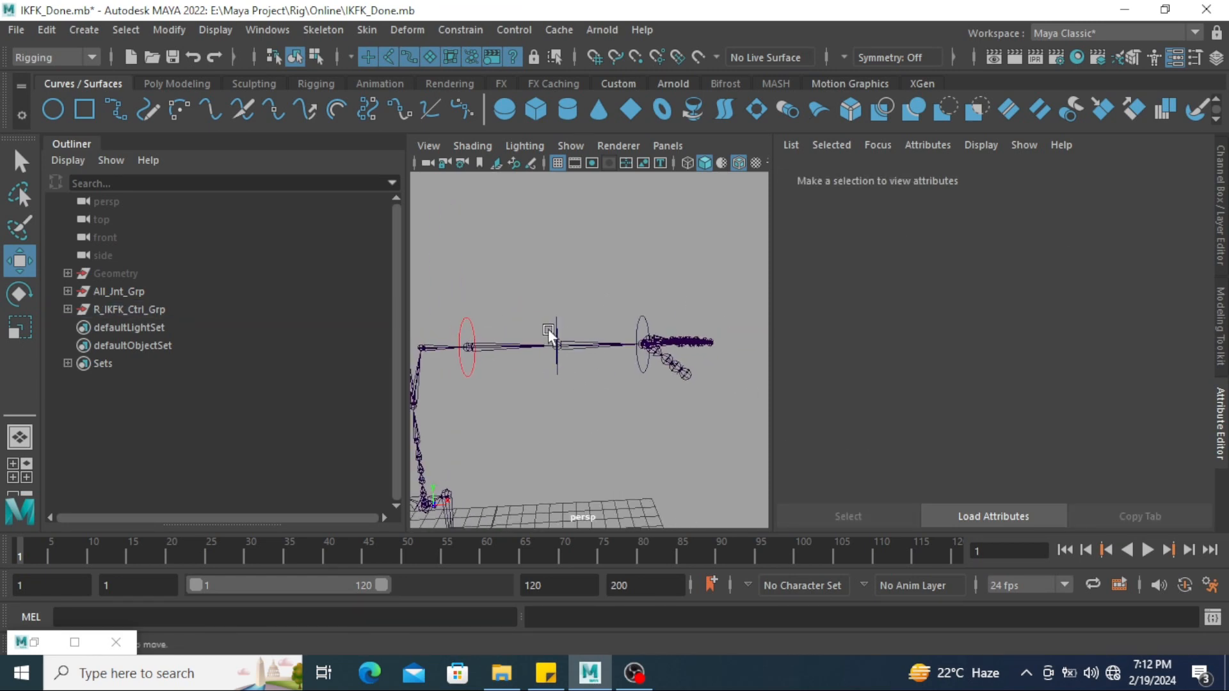
{"action": "left_click", "coordinate": [556, 333]}
{"action": "scroll", "coordinate": [993, 350], "scroll_direction": "up", "scroll_amount": 2}
{"action": "scroll", "coordinate": [1024, 396], "scroll_direction": "down", "scroll_amount": 2}
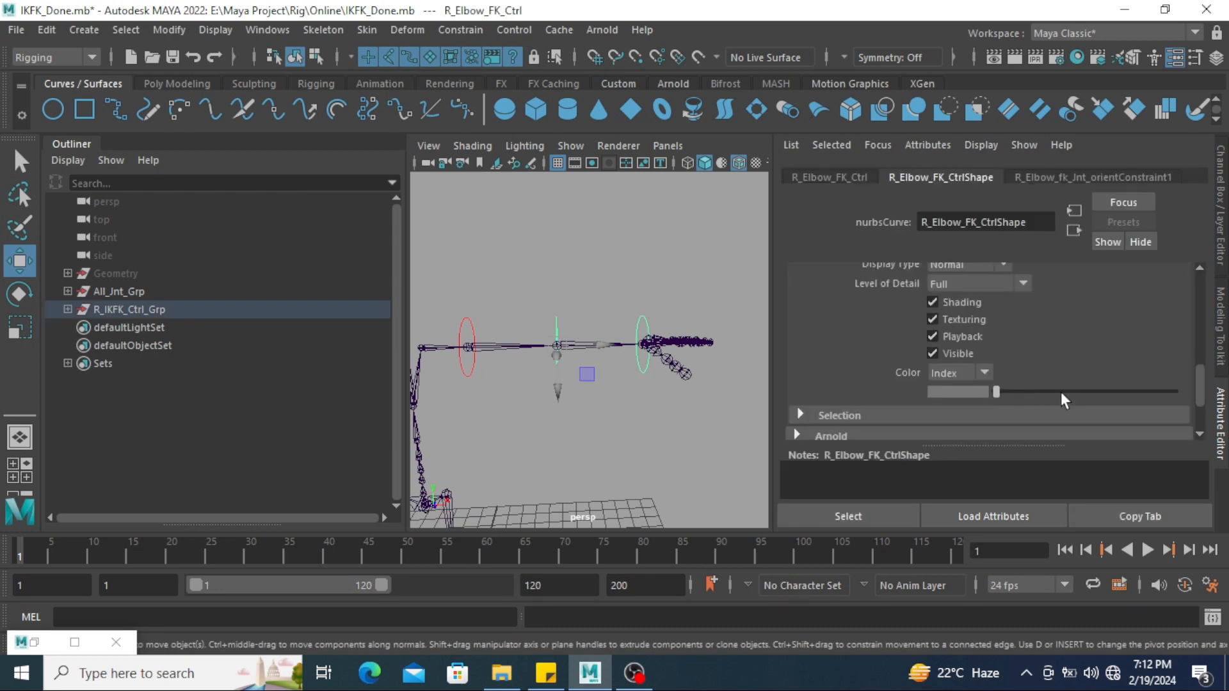
{"action": "left_click_drag", "start_coordinate": [1062, 392], "coordinate": [1071, 392]}
{"action": "left_click", "coordinate": [708, 454]}
Enable drawing overrides on R_Wrist_FK_CtrlShape, set its override index color to red, and deselect the control
{"action": "left_click_drag", "start_coordinate": [708, 453], "coordinate": [630, 410], "text": "alt"}
{"action": "left_click", "coordinate": [666, 303]}
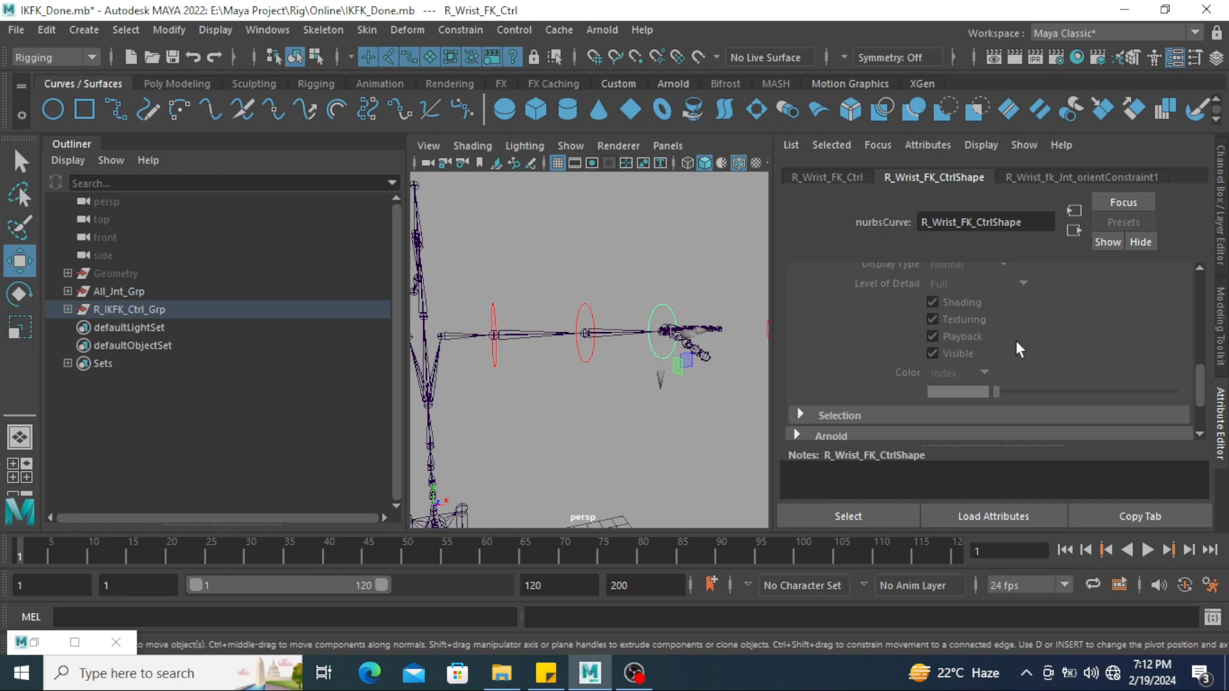
{"action": "scroll", "coordinate": [999, 326], "scroll_direction": "up", "scroll_amount": 2}
{"action": "left_click", "coordinate": [980, 300]}
{"action": "scroll", "coordinate": [1015, 384], "scroll_direction": "down", "scroll_amount": 2}
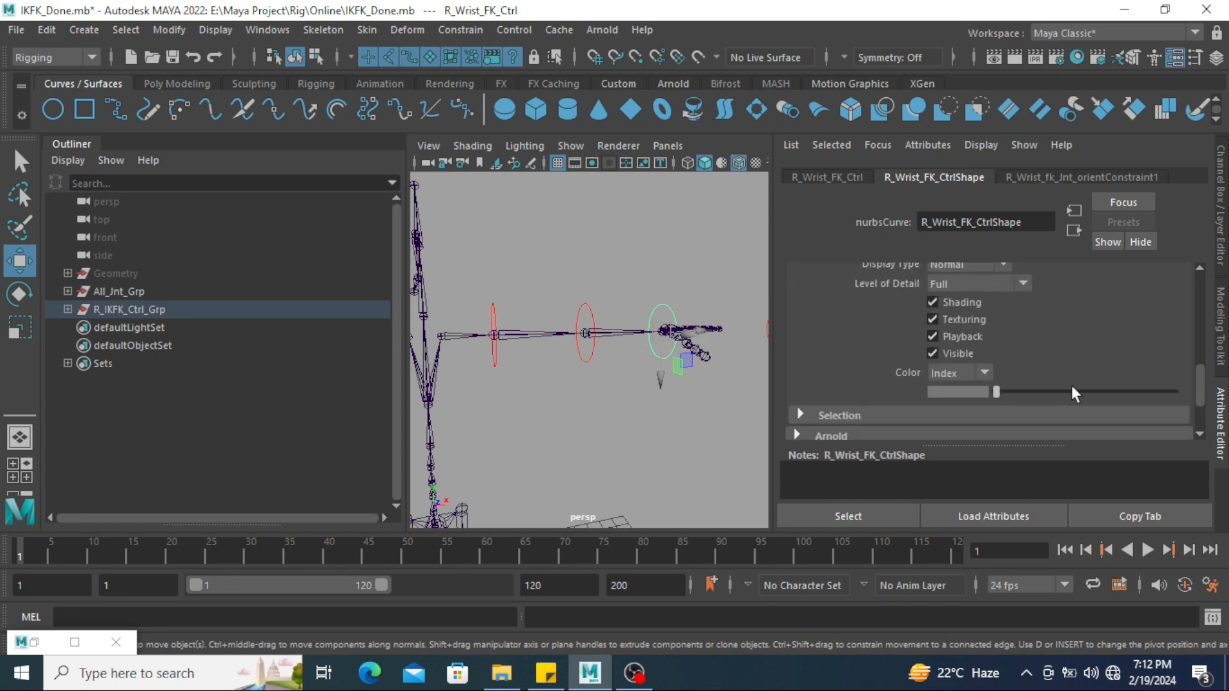
{"action": "mouse_move", "coordinate": [1073, 388]}
{"action": "left_mouse_down"}
{"action": "mouse_move", "coordinate": [1139, 390]}
{"action": "mouse_move", "coordinate": [1071, 391]}
{"action": "left_mouse_up"}
{"action": "left_click", "coordinate": [595, 457]}
Set the IKFK attribute of R_Ikfk_Switch to 0 and deselect the switch control
{"action": "scroll", "coordinate": [594, 456], "scroll_direction": "down", "scroll_amount": 5}
{"action": "left_click_drag", "start_coordinate": [594, 455], "coordinate": [644, 421], "text": "alt"}
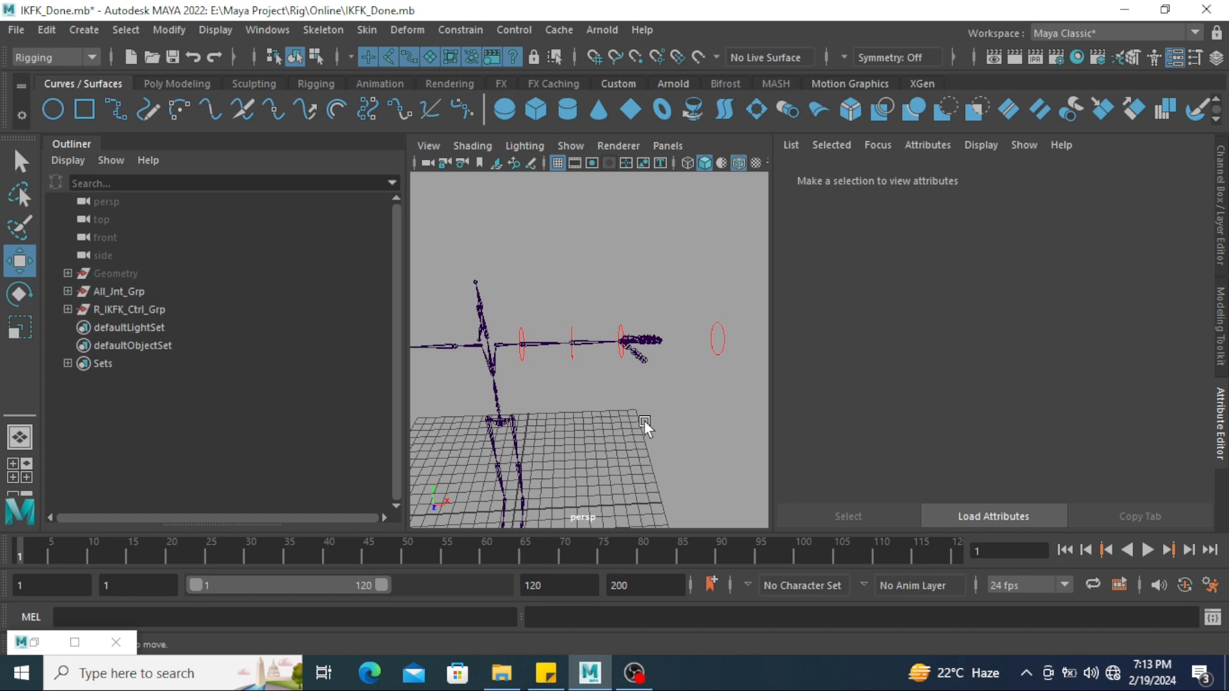
{"action": "left_click_drag", "start_coordinate": [662, 406], "coordinate": [674, 334], "text": "alt"}
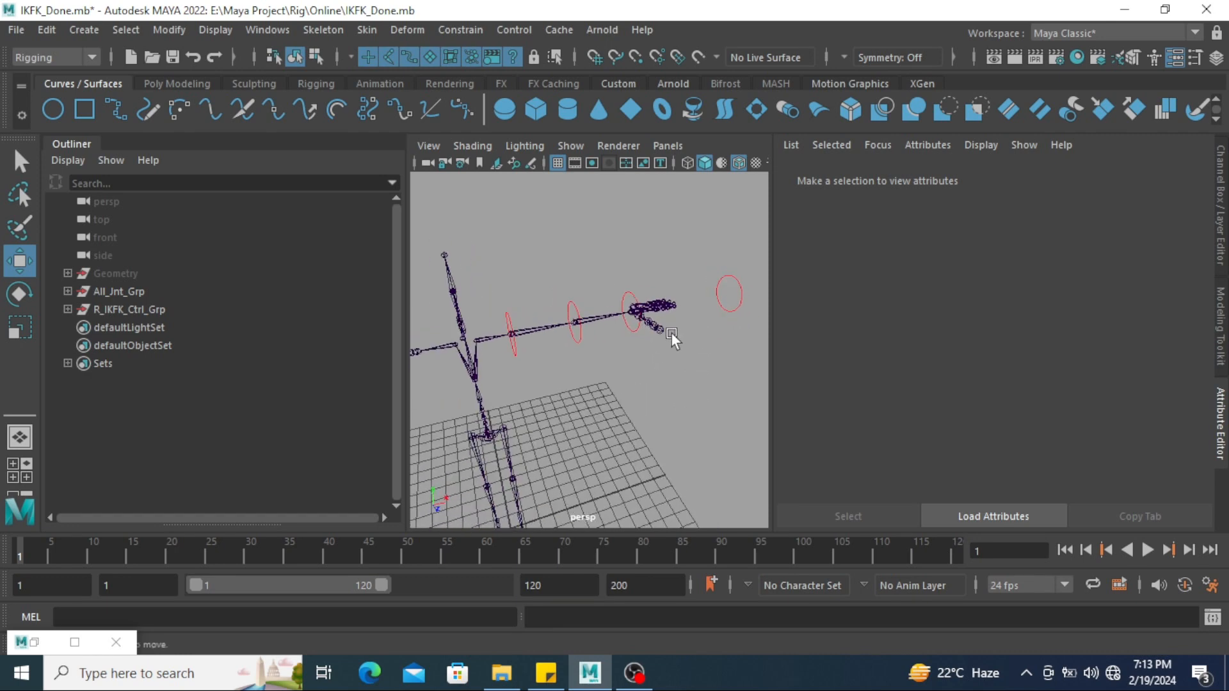
{"action": "left_click_drag", "start_coordinate": [704, 256], "coordinate": [744, 326]}
{"action": "left_click_drag", "start_coordinate": [726, 378], "coordinate": [717, 375], "text": "alt"}
{"action": "key", "text": "ctrl+a"}
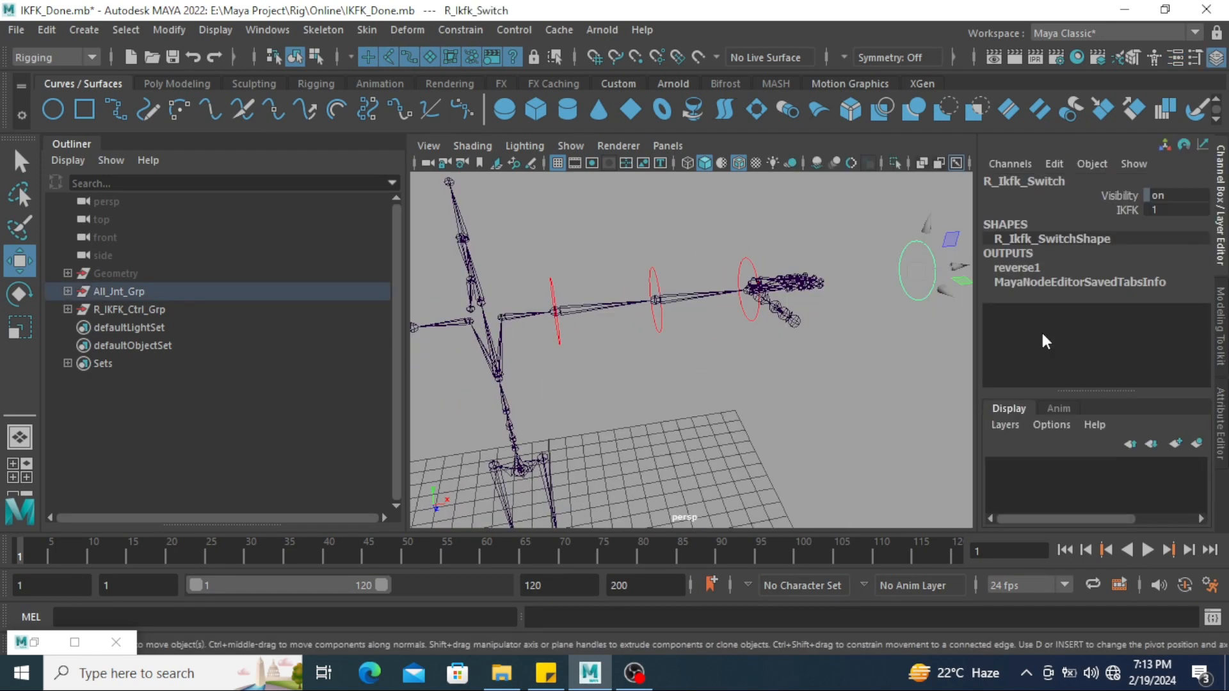
{"action": "left_click", "coordinate": [1178, 210]}
{"action": "type", "text": "0"}
{"action": "key", "text": "Return"}
{"action": "left_click", "coordinate": [850, 380]}
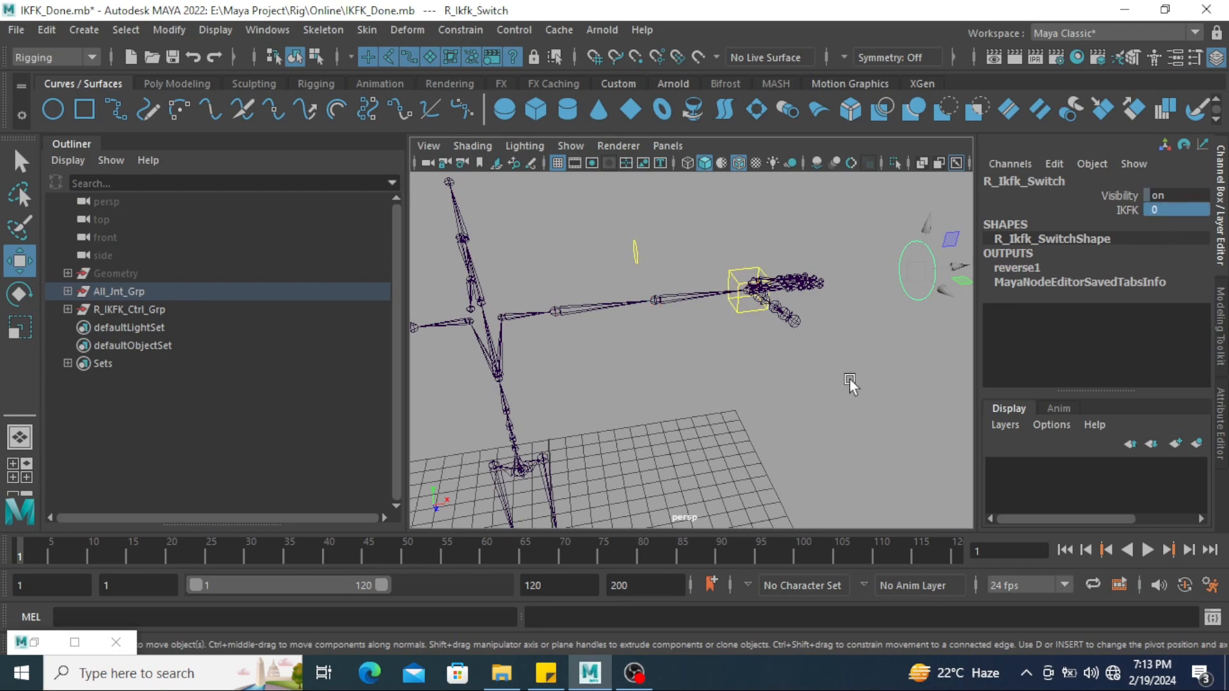
Create an annotation reading "Elbow_Ctrl" on the right elbow control, R_Elbow_Ctrl
{"action": "scroll", "coordinate": [850, 382], "scroll_direction": "down", "scroll_amount": 4}
{"action": "left_click_drag", "start_coordinate": [850, 382], "coordinate": [782, 379], "text": "alt"}
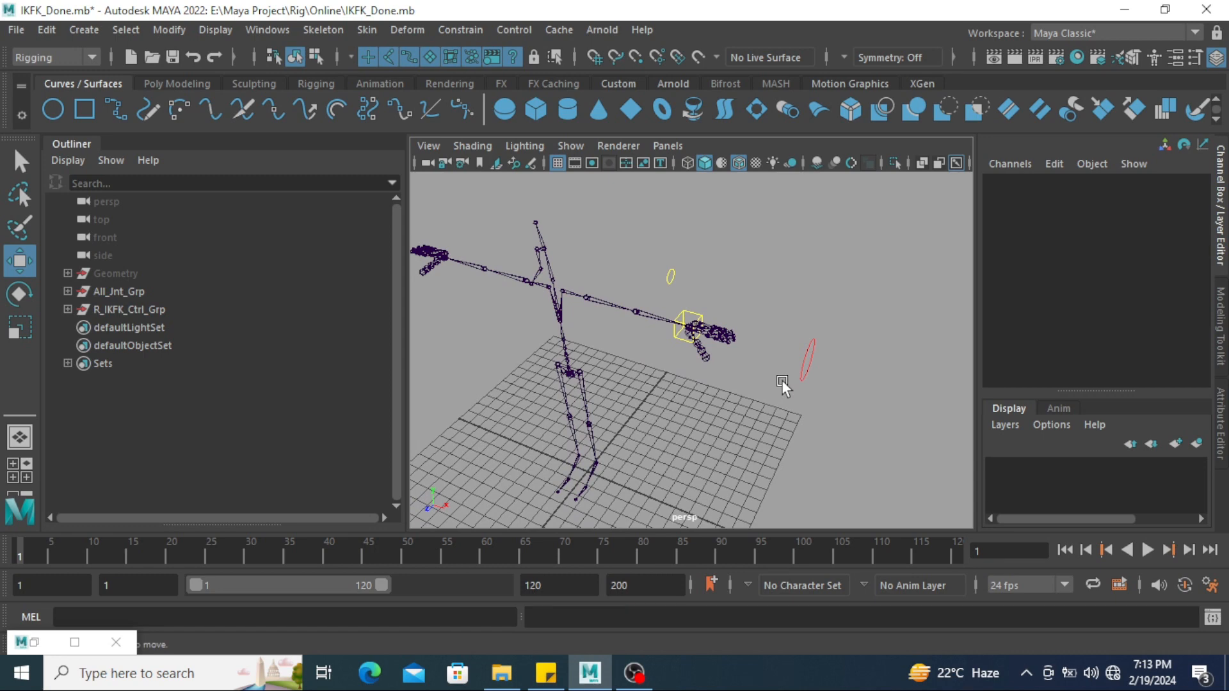
{"action": "left_click_drag", "start_coordinate": [808, 324], "coordinate": [824, 298], "text": "alt"}
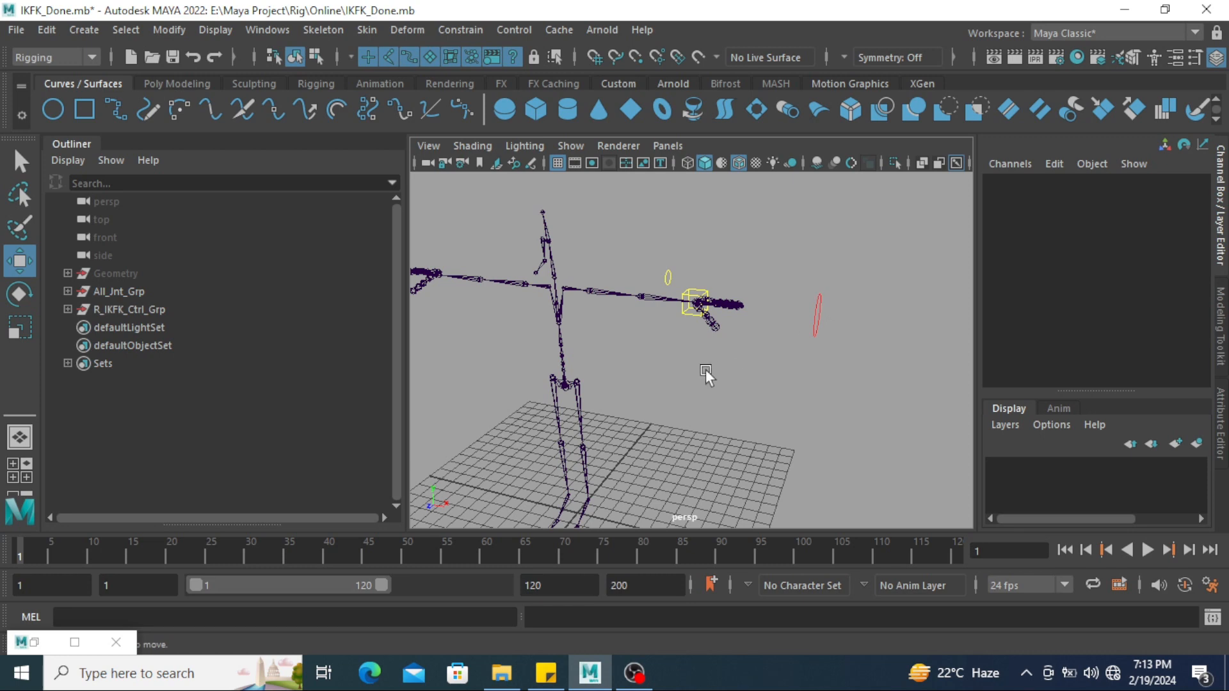
{"action": "left_click_drag", "start_coordinate": [706, 370], "coordinate": [730, 309], "text": "alt"}
{"action": "left_click_drag", "start_coordinate": [725, 294], "coordinate": [764, 400]}
{"action": "left_click_drag", "start_coordinate": [763, 400], "coordinate": [761, 345], "text": "alt"}
{"action": "left_click", "coordinate": [772, 367]}
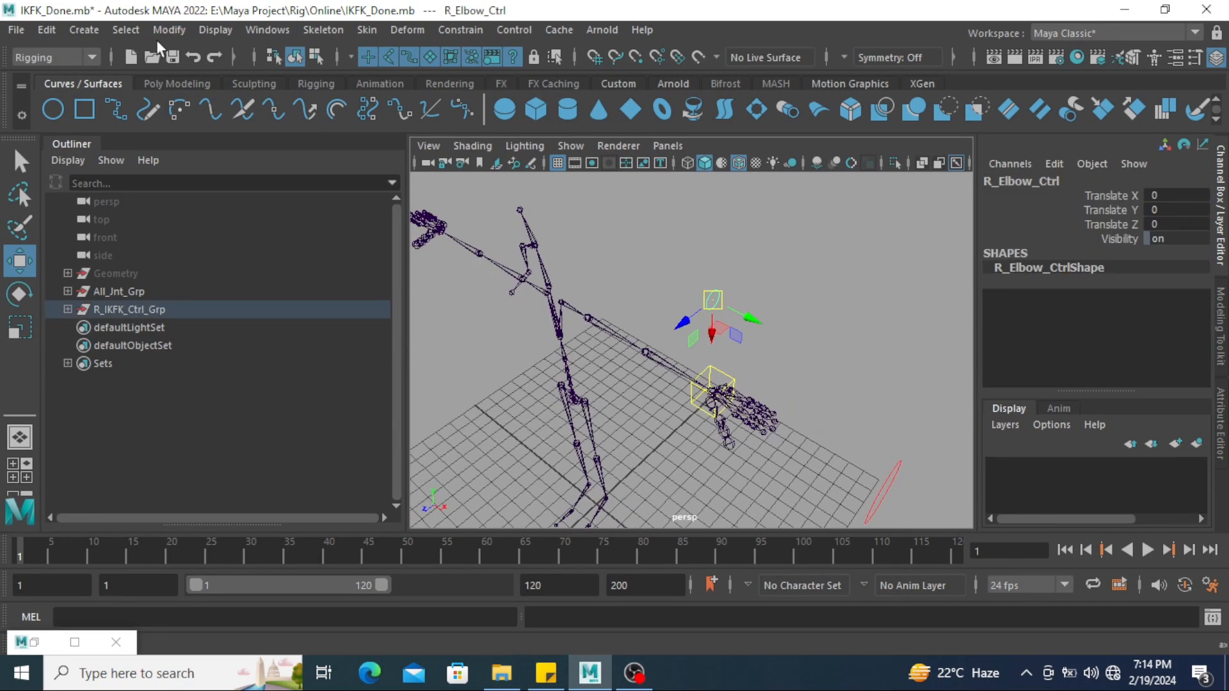
{"action": "left_click", "coordinate": [83, 31]}
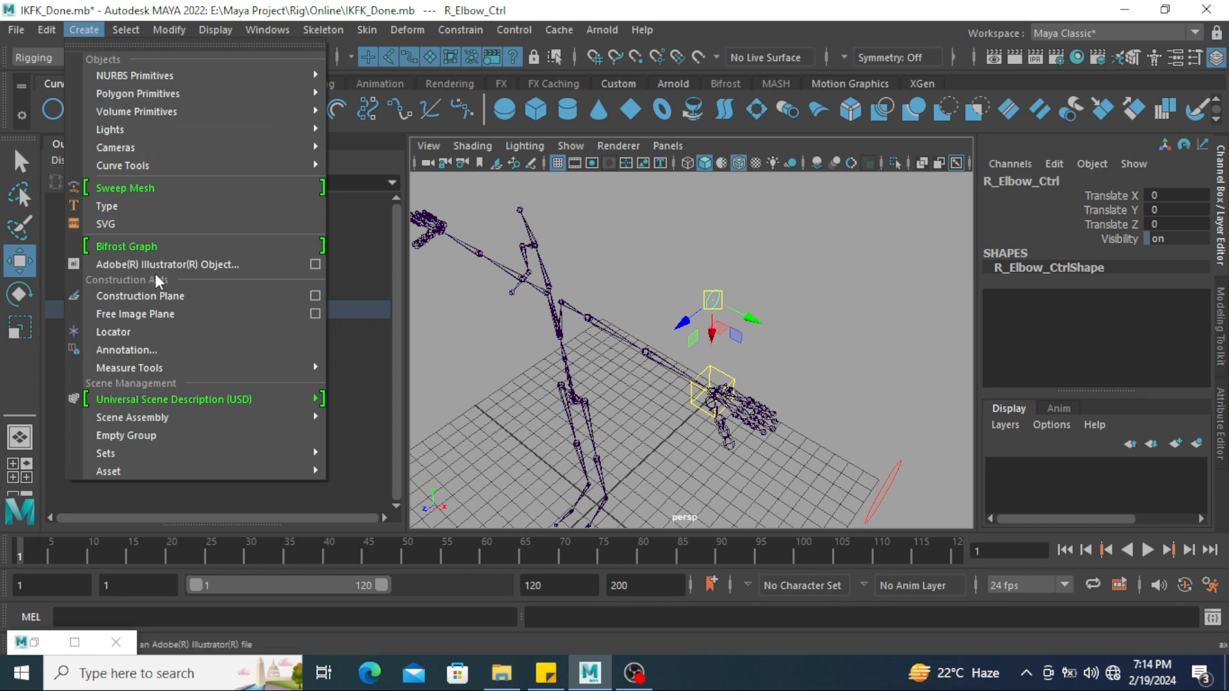
{"action": "left_click", "coordinate": [156, 349]}
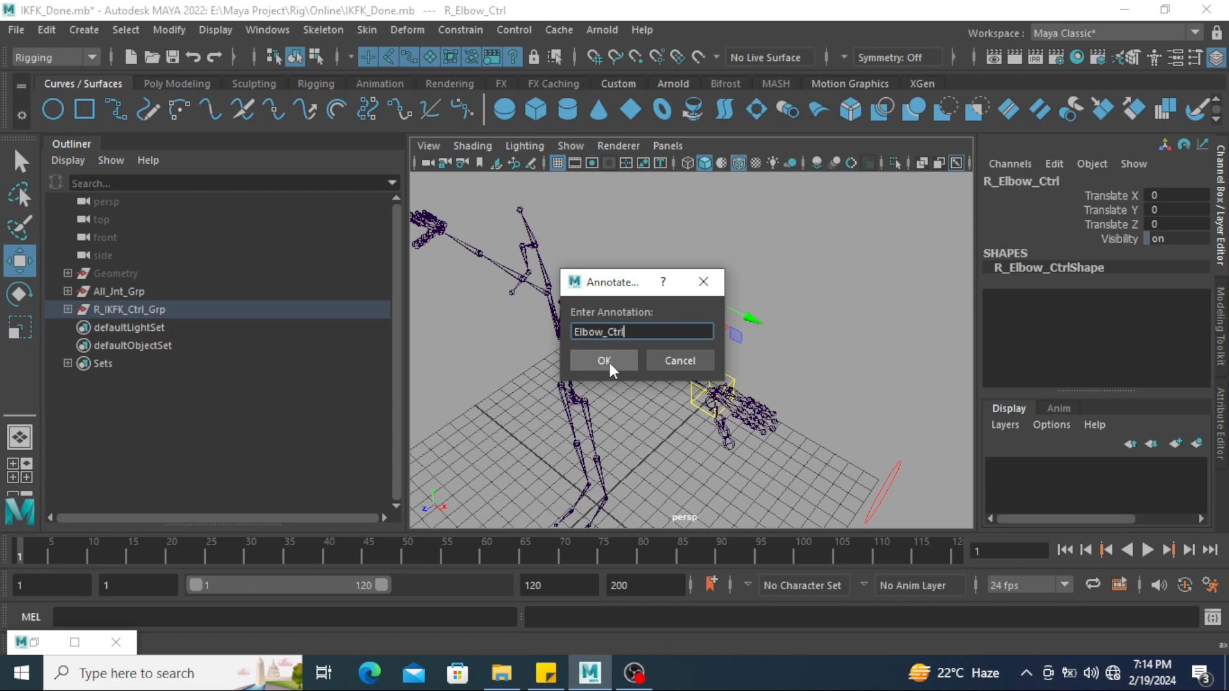
{"action": "left_click", "coordinate": [610, 363]}
Snap the Elbow_Ctrl annotation text onto the right elbow joint
{"action": "mouse_move", "coordinate": [817, 360]}
{"action": "left_mouse_down", "text": "alt"}
{"action": "mouse_move", "coordinate": [759, 352]}
{"action": "mouse_move", "coordinate": [766, 320]}
{"action": "mouse_move", "coordinate": [736, 388]}
{"action": "mouse_move", "coordinate": [803, 376]}
{"action": "left_mouse_up", "text": "alt"}
{"action": "scroll", "coordinate": [766, 320], "scroll_direction": "up", "scroll_amount": 4}
{"action": "scroll", "coordinate": [803, 377], "scroll_direction": "down", "scroll_amount": 3}
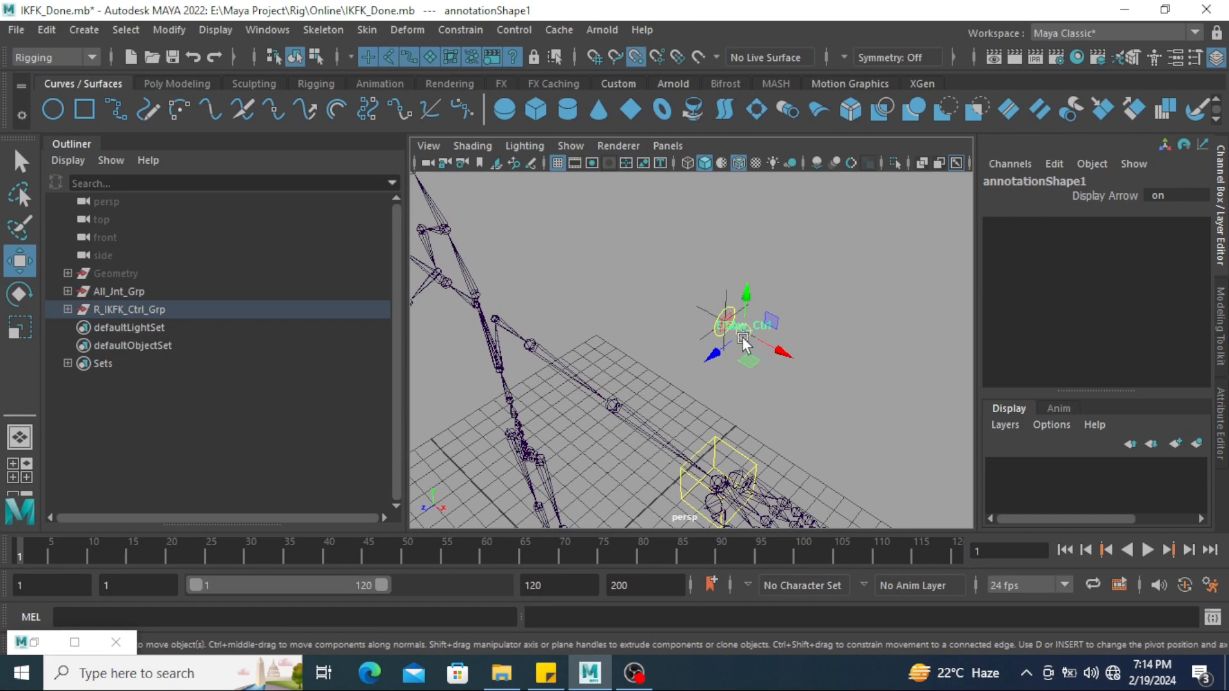
{"action": "mouse_move", "coordinate": [766, 366]}
{"action": "left_mouse_down"}
{"action": "mouse_move", "coordinate": [590, 422]}
{"action": "mouse_move", "coordinate": [755, 409]}
{"action": "mouse_move", "coordinate": [785, 367]}
{"action": "mouse_move", "coordinate": [731, 352]}
{"action": "mouse_move", "coordinate": [800, 355]}
{"action": "mouse_move", "coordinate": [833, 291]}
{"action": "mouse_move", "coordinate": [721, 372]}
{"action": "mouse_move", "coordinate": [763, 358]}
{"action": "left_mouse_up"}
{"action": "left_click", "coordinate": [708, 352]}
{"action": "left_click_drag", "start_coordinate": [659, 275], "coordinate": [682, 329]}
{"action": "left_click", "coordinate": [735, 402]}
{"action": "mouse_move", "coordinate": [696, 378]}
{"action": "left_mouse_down", "text": "alt"}
{"action": "mouse_move", "coordinate": [750, 370]}
{"action": "mouse_move", "coordinate": [729, 293]}
{"action": "left_mouse_up", "text": "alt"}
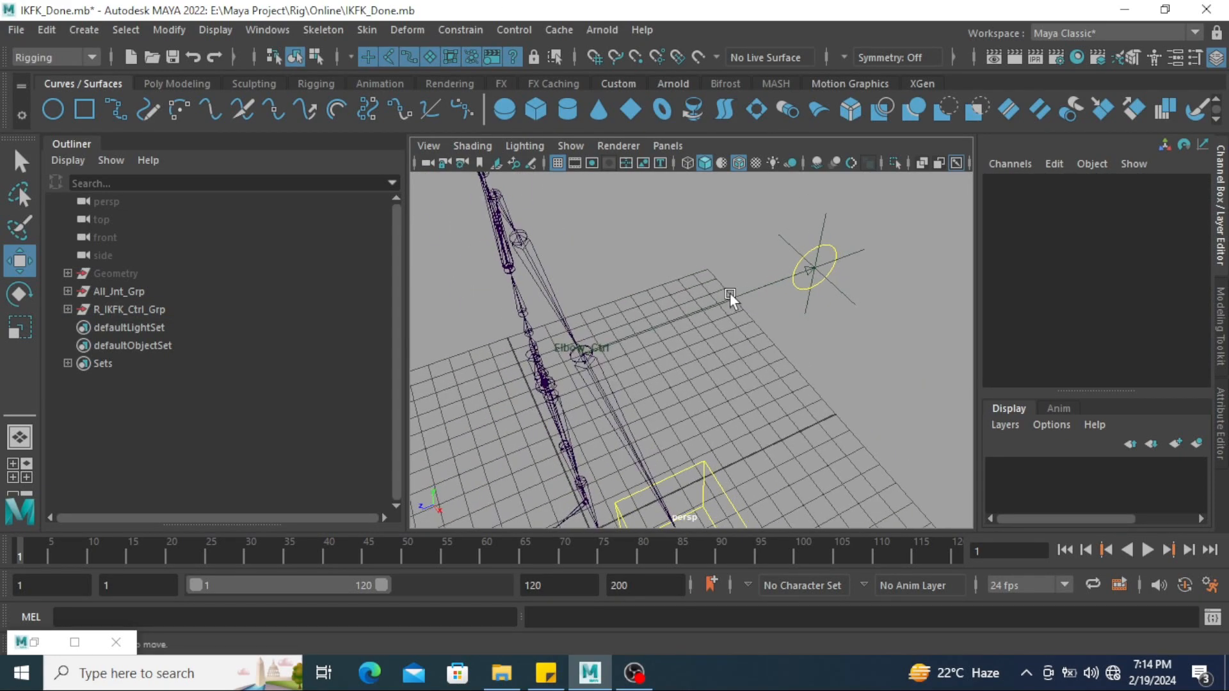
Try to constrain the Elbow_Ctrl annotation to the right elbow bind joint
{"action": "left_click_drag", "start_coordinate": [762, 337], "coordinate": [765, 345]}
{"action": "left_click", "coordinate": [765, 346]}
{"action": "left_click_drag", "start_coordinate": [712, 303], "coordinate": [729, 358]}
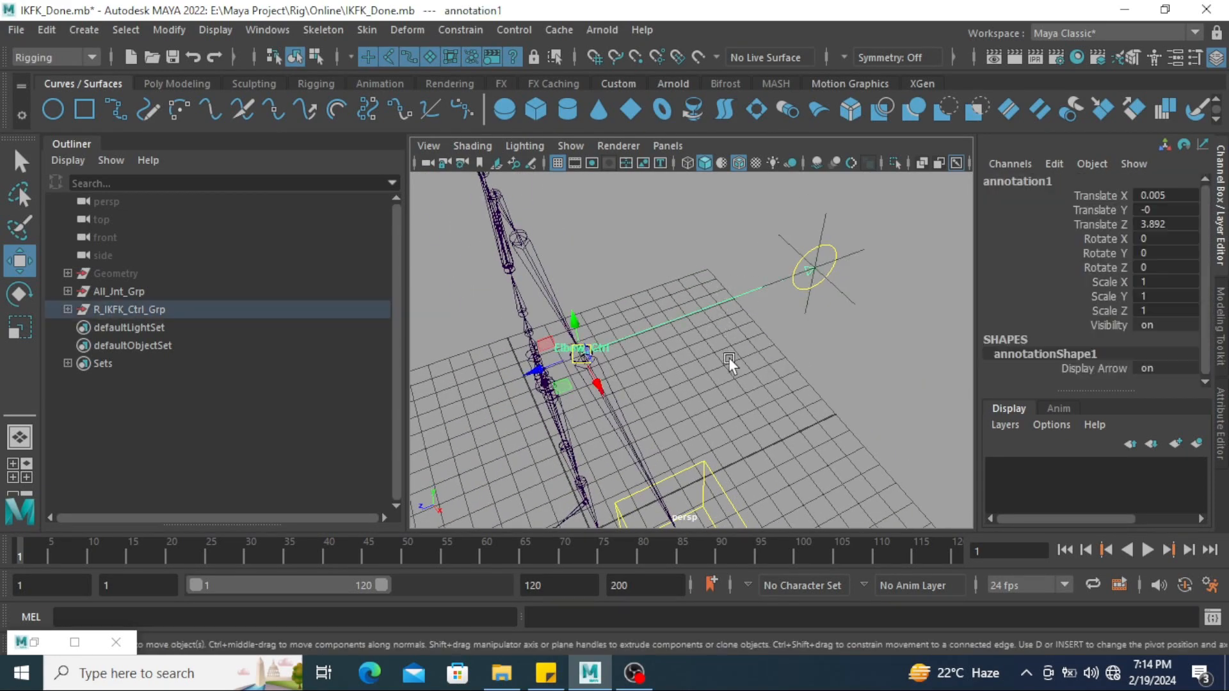
{"action": "key", "text": "q"}
{"action": "left_click_drag", "start_coordinate": [609, 406], "coordinate": [708, 351]}
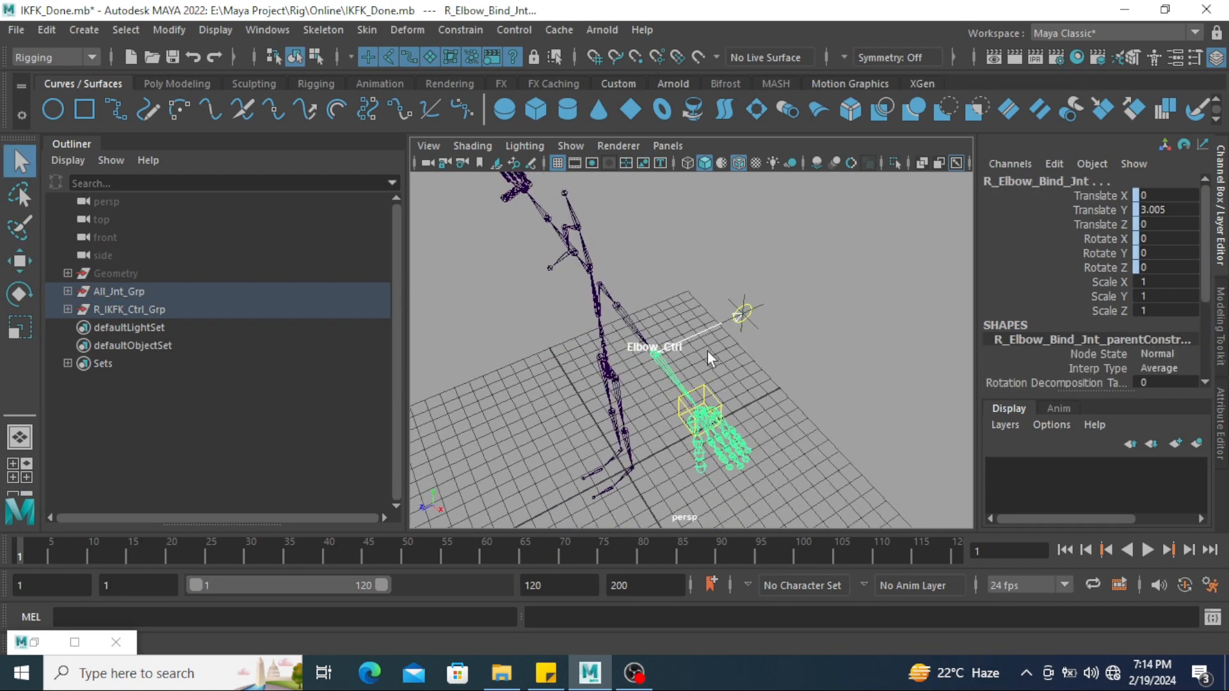
{"action": "left_click", "coordinate": [811, 309]}
{"action": "mouse_move", "coordinate": [655, 356]}
{"action": "left_mouse_down"}
{"action": "mouse_move", "coordinate": [684, 364]}
{"action": "mouse_move", "coordinate": [721, 340]}
{"action": "left_mouse_up"}
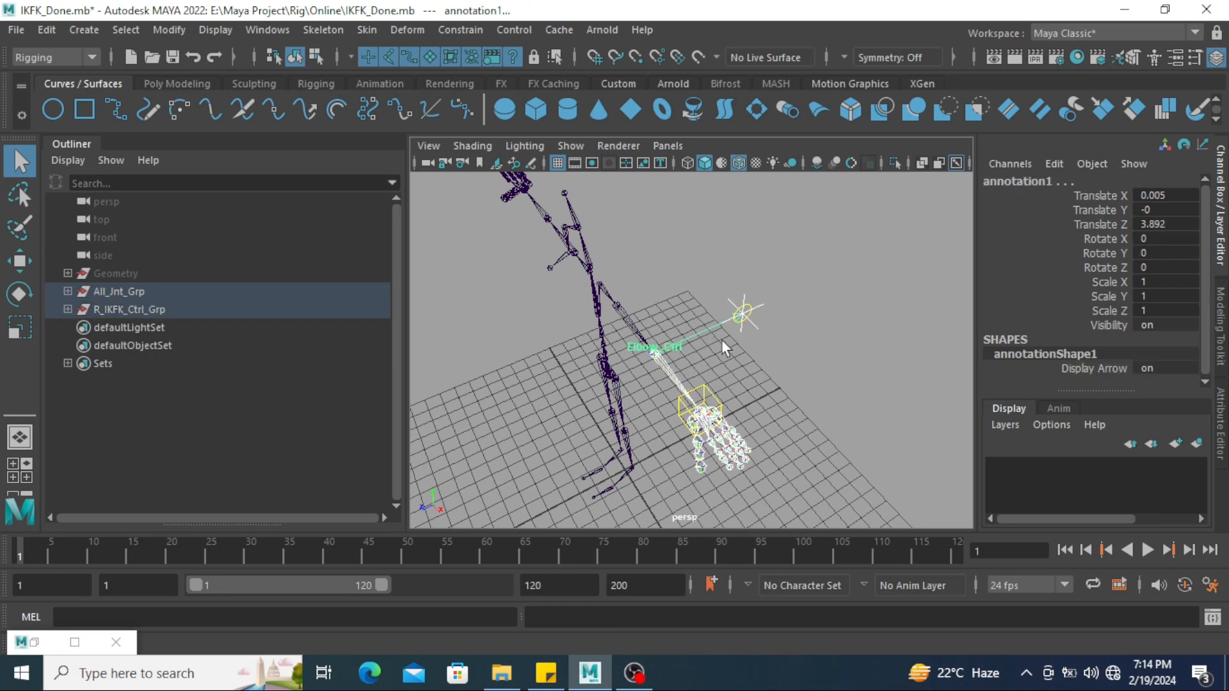
{"action": "left_click", "coordinate": [466, 30]}
{"action": "left_click", "coordinate": [764, 402]}
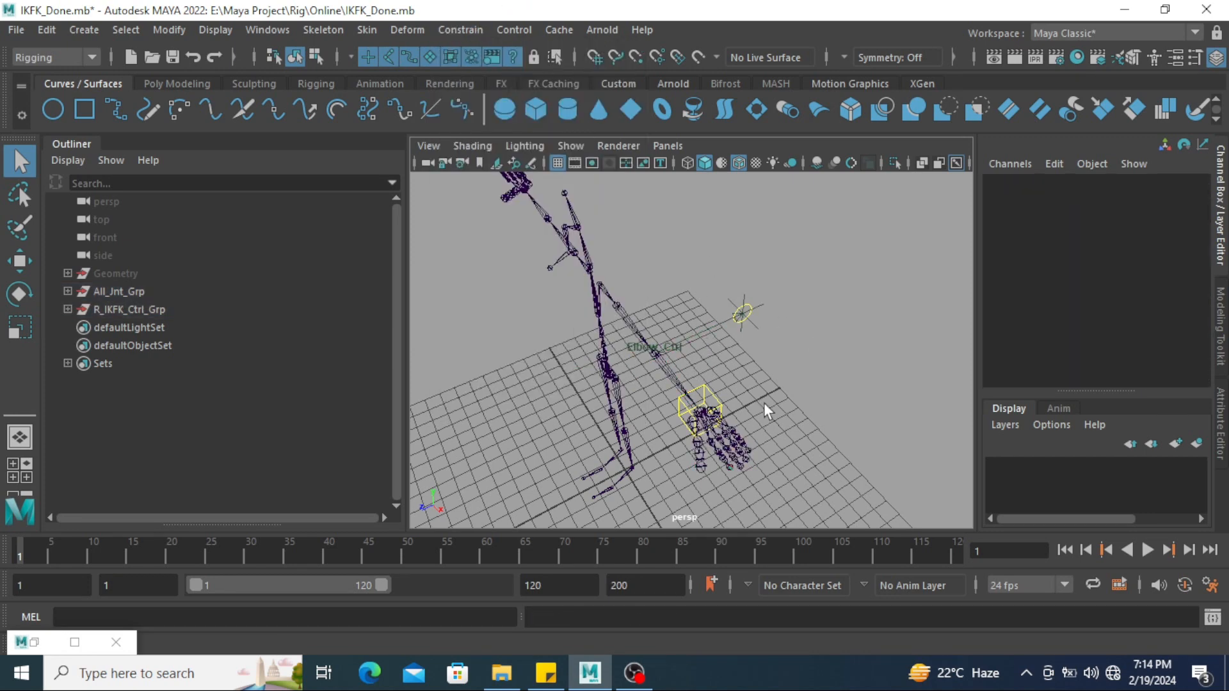
Test the annotation by moving R_Wrist_Ctrl, and undo the move together with the annotation constraint attempt
{"action": "left_click", "coordinate": [720, 406]}
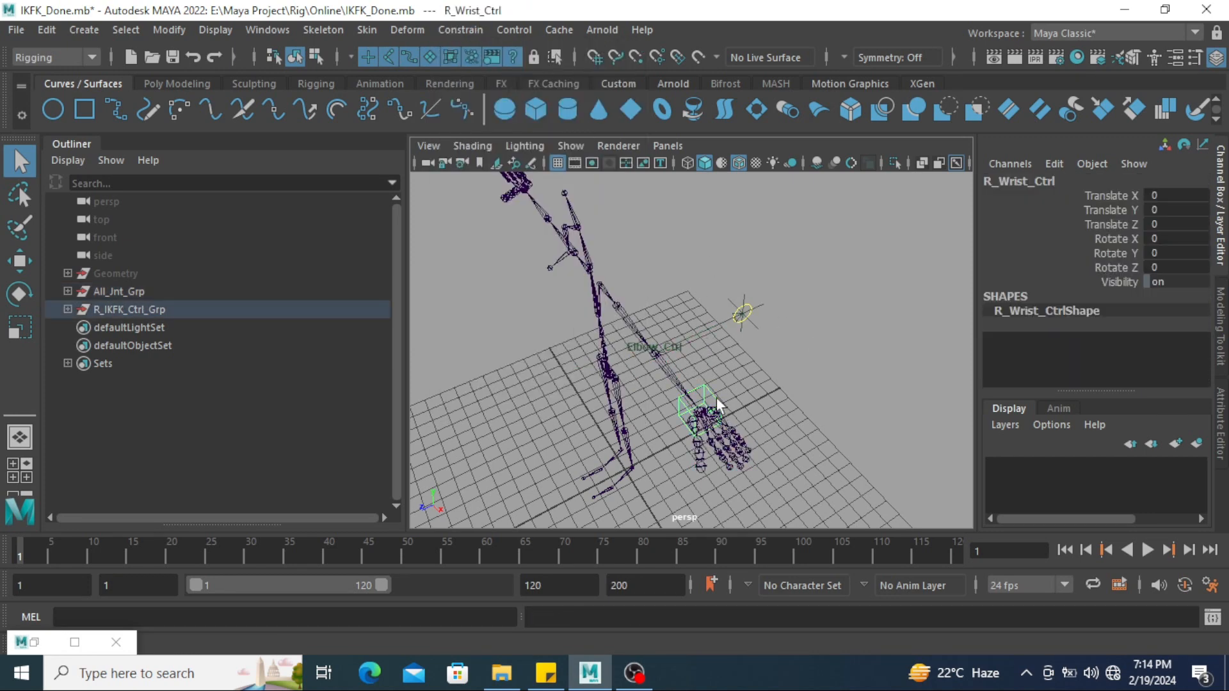
{"action": "key", "text": "w"}
{"action": "left_click_drag", "start_coordinate": [708, 413], "coordinate": [590, 400]}
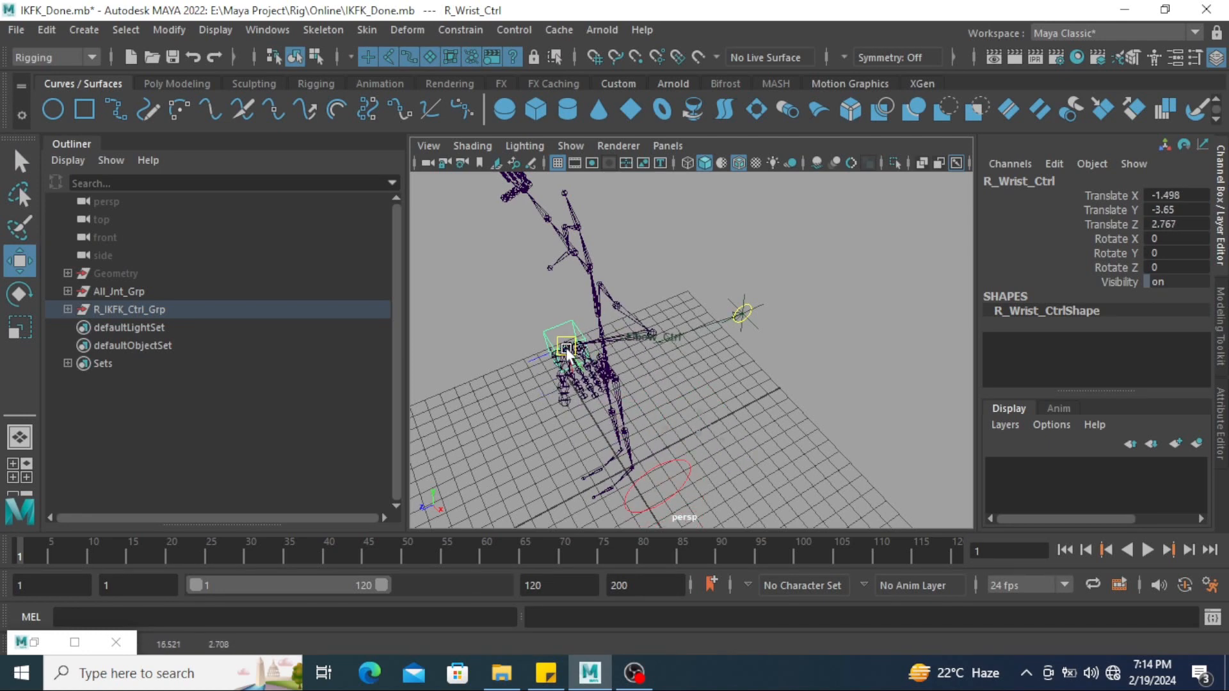
{"action": "key", "text": "ctrl+z"}
{"action": "key", "text": "ctrl+z"}
{"action": "key", "text": "ctrl+z"}
{"action": "key", "text": "ctrl+z"}
{"action": "key", "text": "ctrl+z"}
{"action": "key", "text": "ctrl+z"}
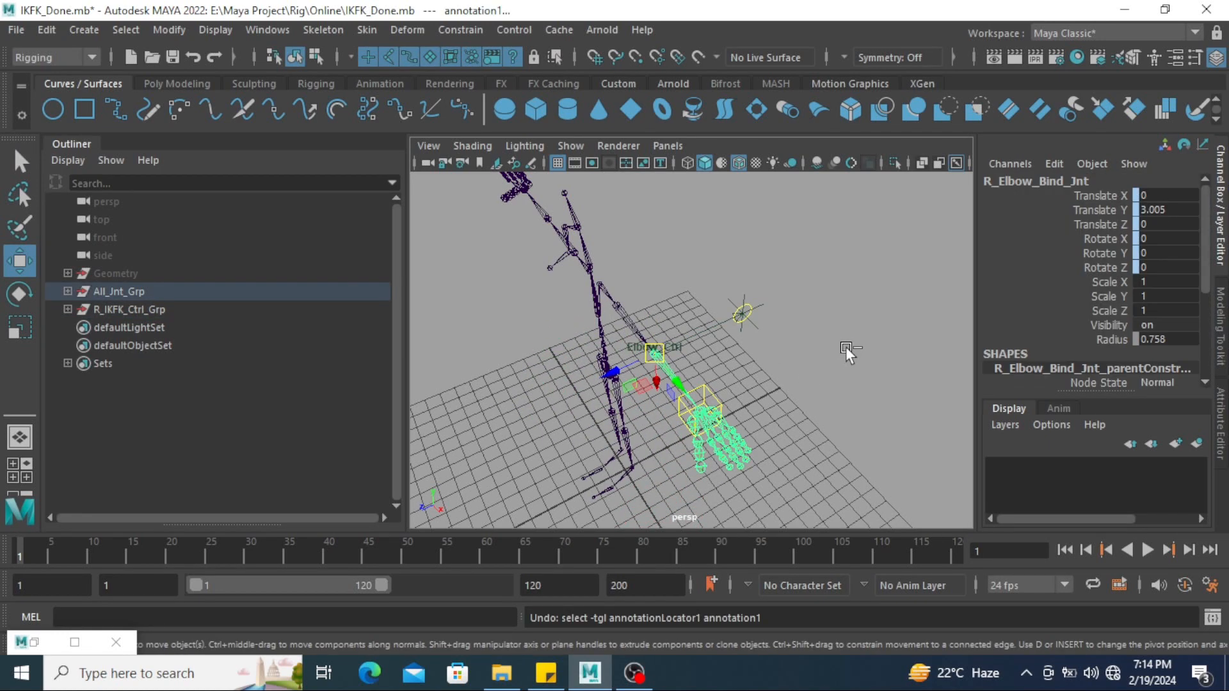
Delete the Elbow_Ctrl annotation and its locator at the right elbow control
{"action": "left_click", "coordinate": [846, 347]}
{"action": "left_click", "coordinate": [677, 346]}
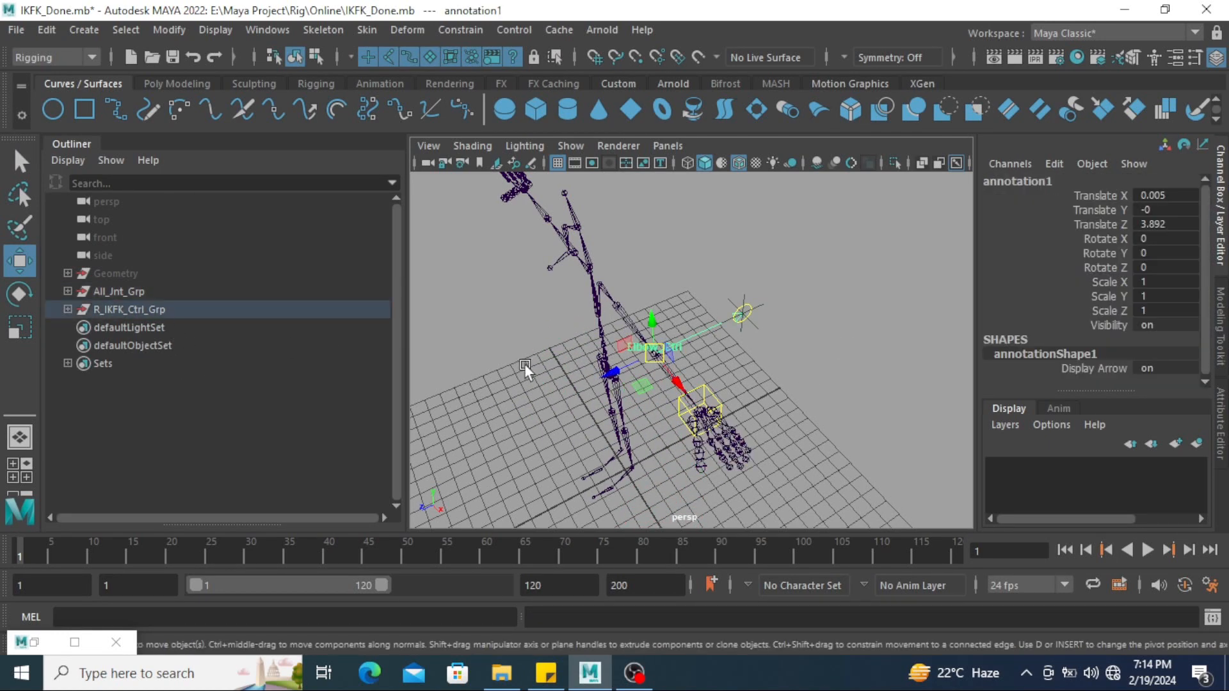
{"action": "key", "text": "Delete"}
{"action": "left_click", "coordinate": [758, 330]}
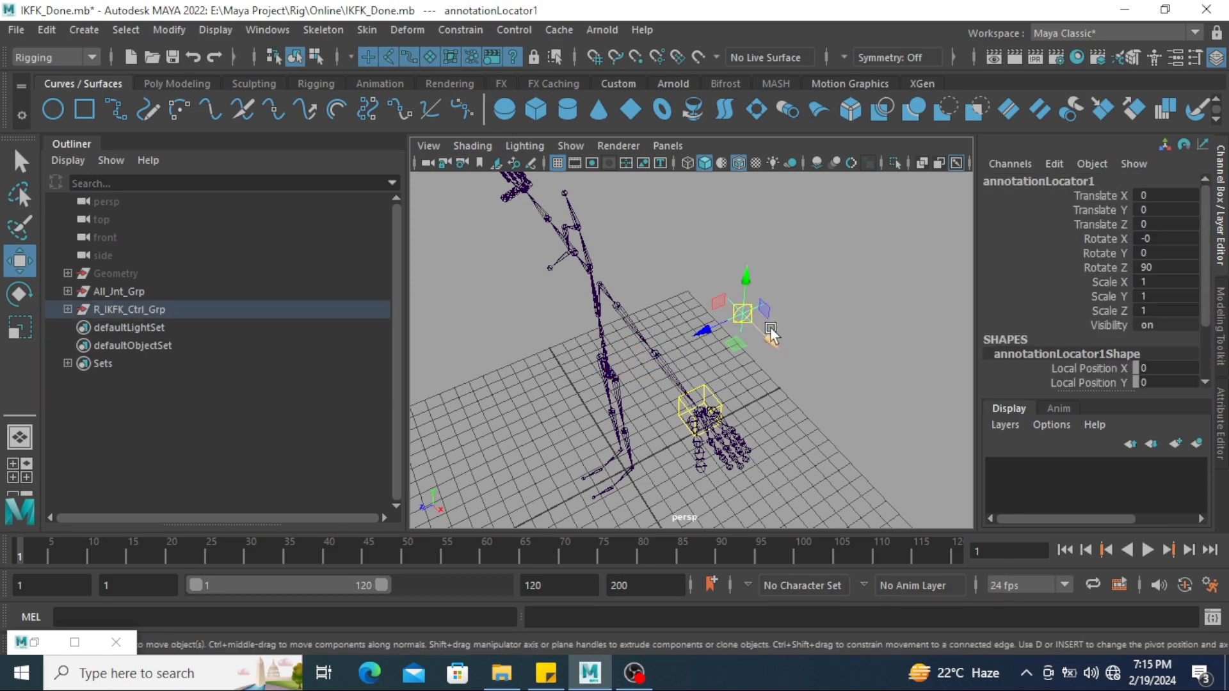
{"action": "key", "text": "Delete"}
Create an annotation reading "R_Elbow_Ctrl" on the right elbow control
{"action": "scroll", "coordinate": [767, 371], "scroll_direction": "up", "scroll_amount": 5}
{"action": "scroll", "coordinate": [740, 396], "scroll_direction": "down", "scroll_amount": 3}
{"action": "left_click_drag", "start_coordinate": [736, 398], "coordinate": [792, 338], "text": "alt"}
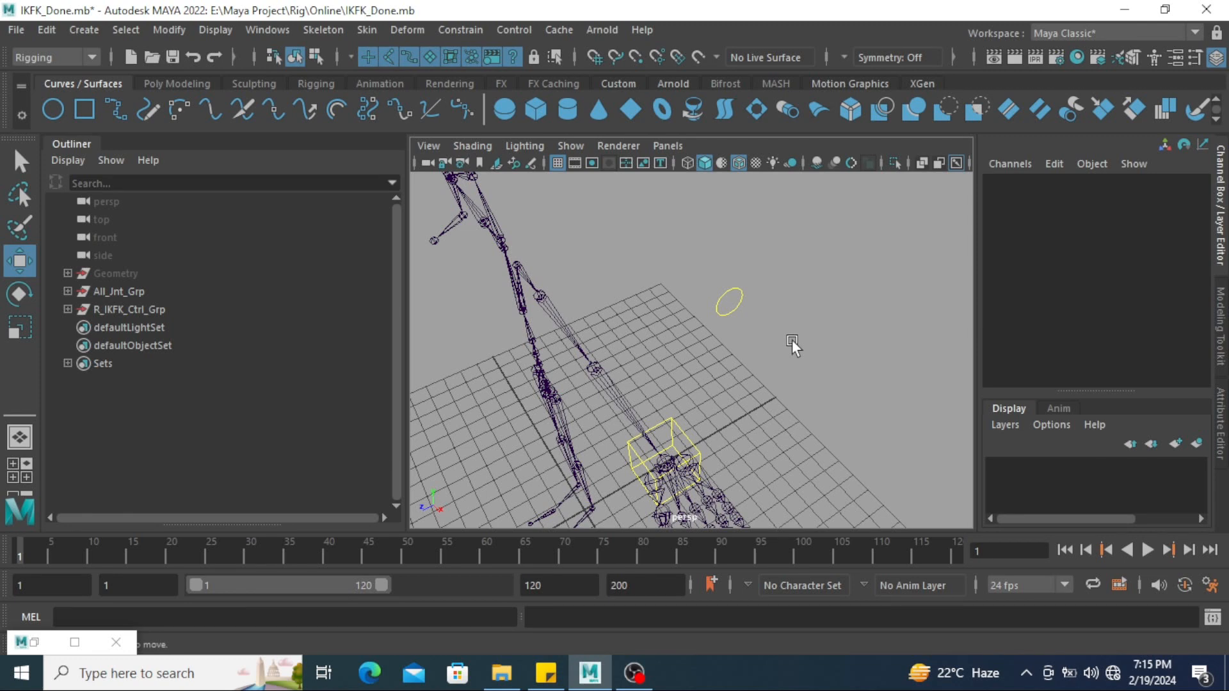
{"action": "left_click_drag", "start_coordinate": [755, 386], "coordinate": [736, 331], "text": "alt"}
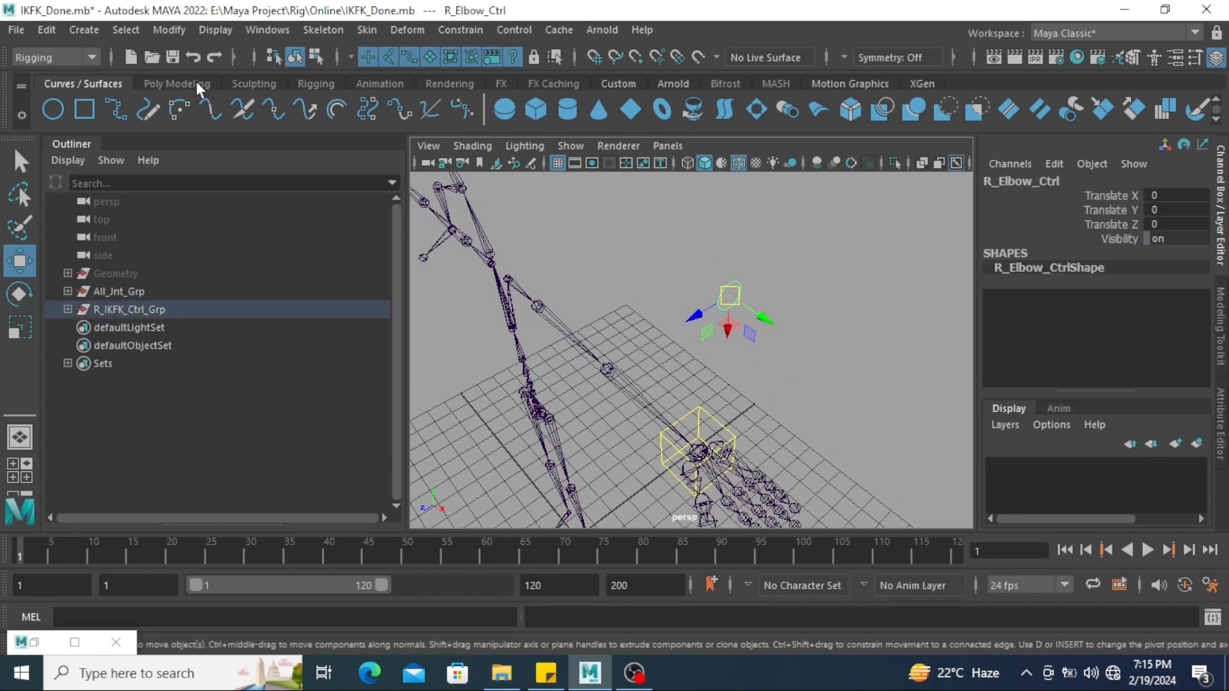
{"action": "left_click", "coordinate": [93, 31]}
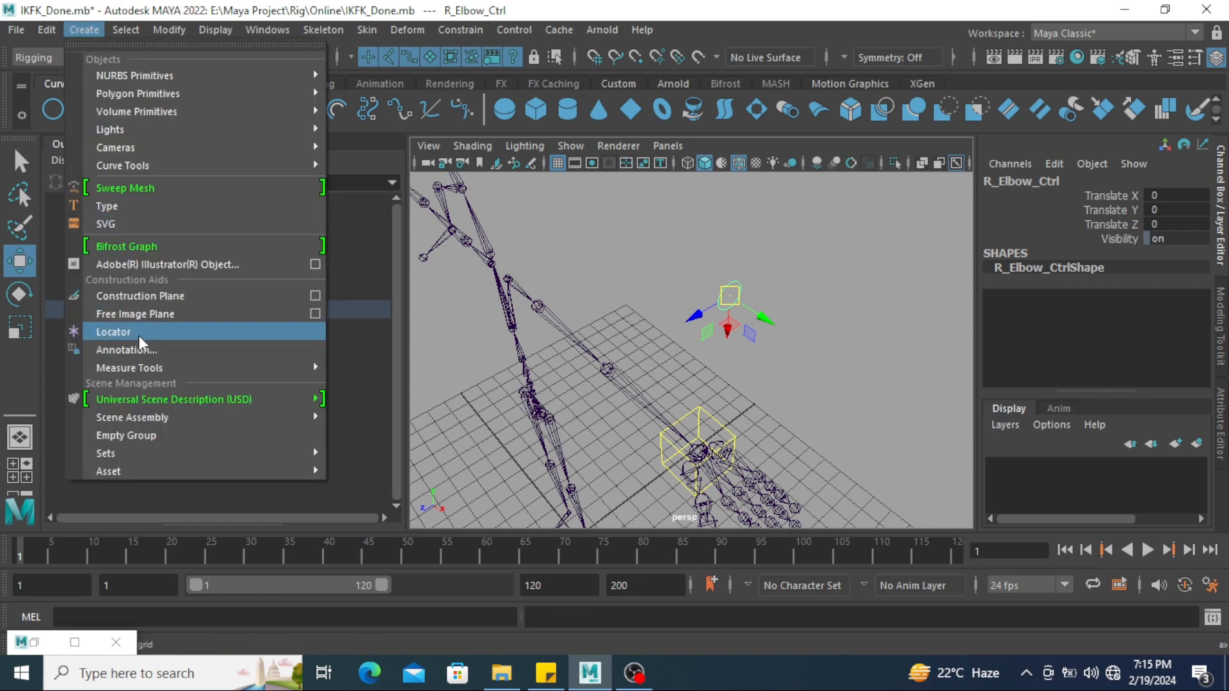
{"action": "left_click", "coordinate": [131, 350]}
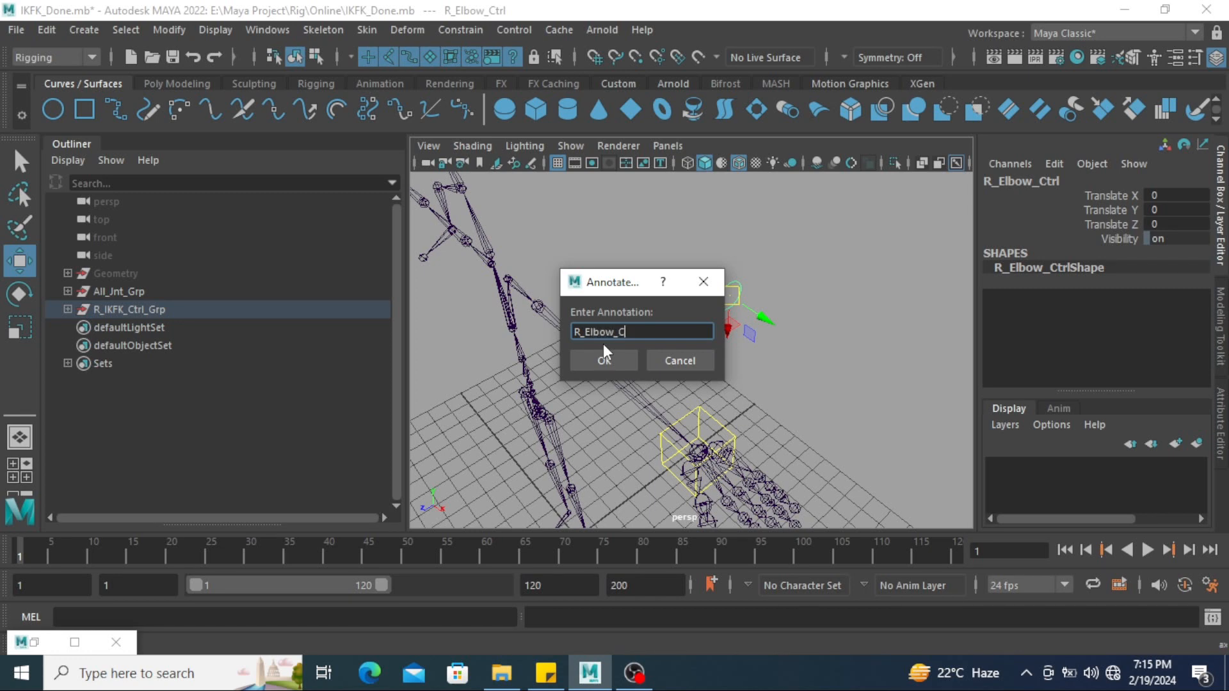
{"action": "left_click", "coordinate": [602, 359]}
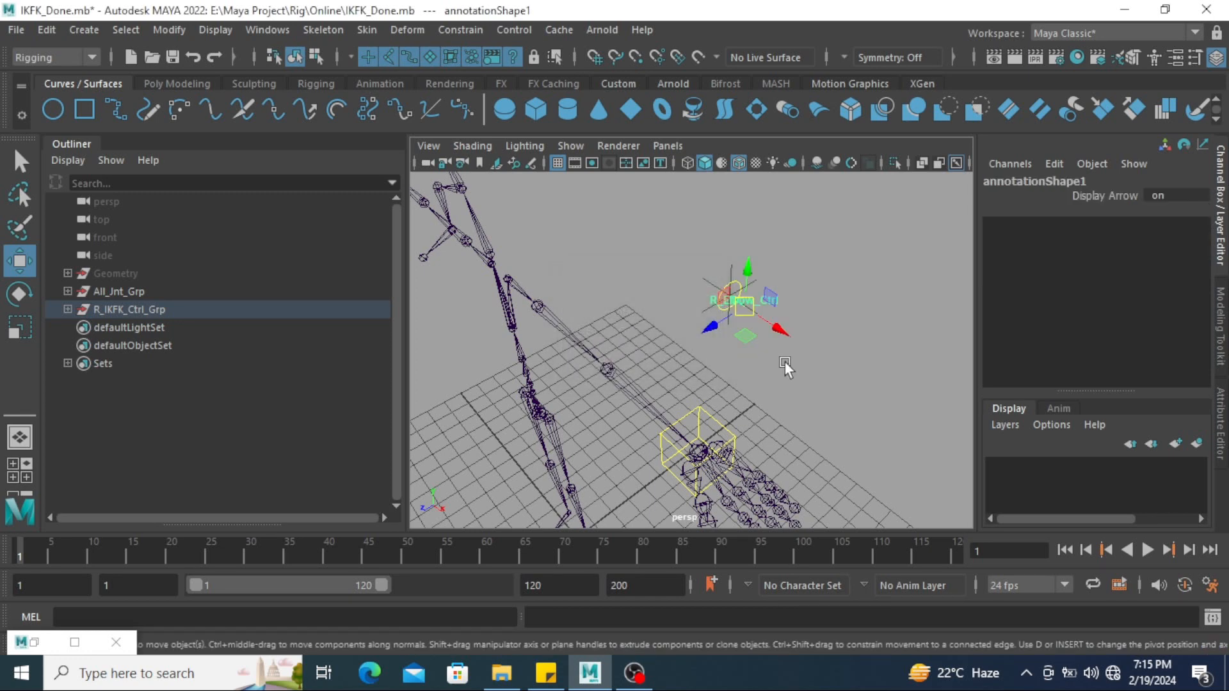
Snap the R_Elbow_Ctrl annotation text onto the right elbow joint and deselect it
{"action": "scroll", "coordinate": [816, 432], "scroll_direction": "up", "scroll_amount": 2}
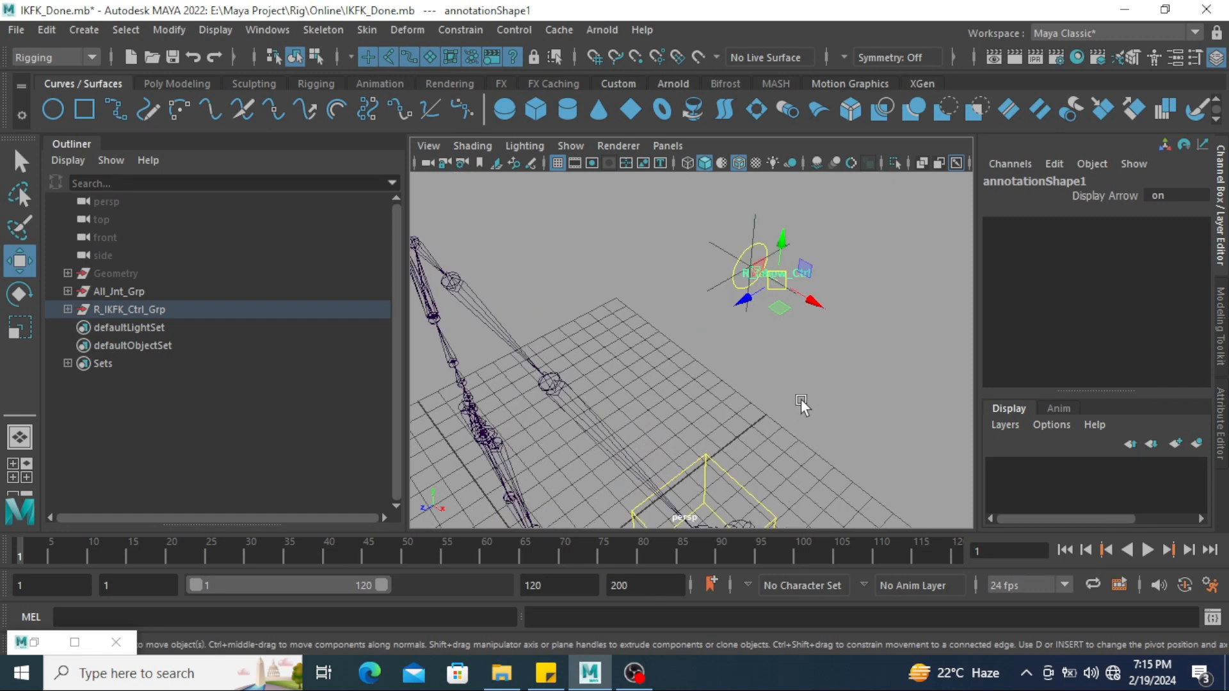
{"action": "key", "text": "v"}
{"action": "left_click_drag", "start_coordinate": [778, 282], "coordinate": [632, 355]}
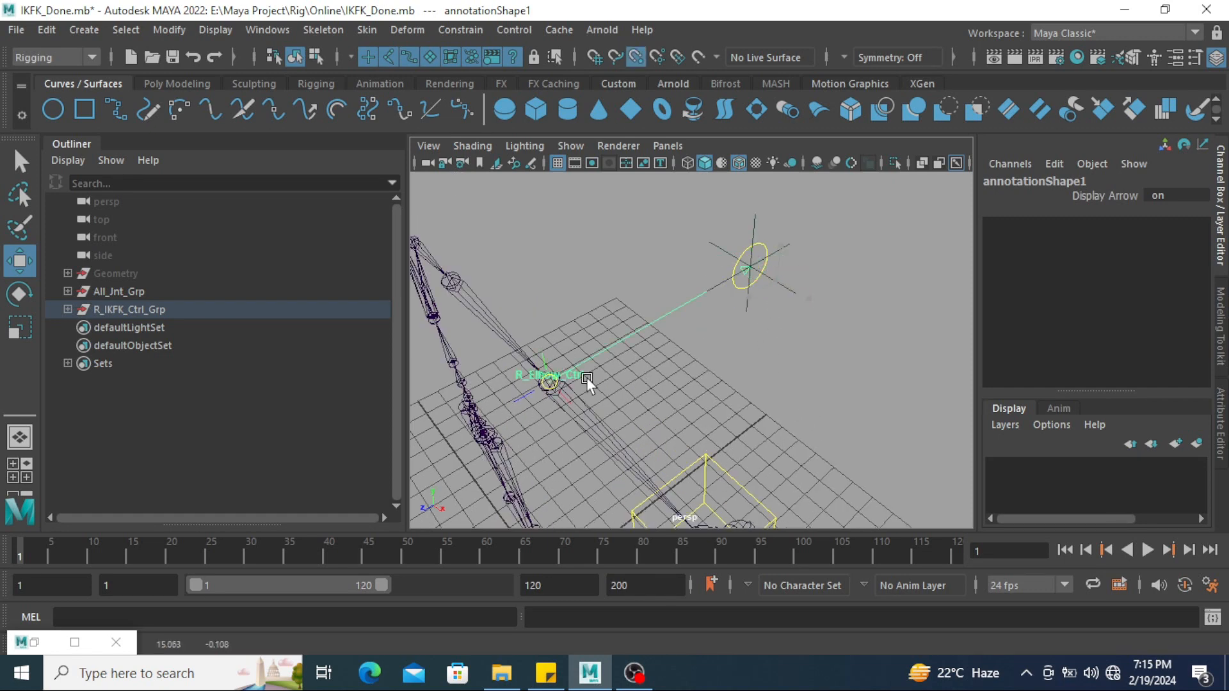
{"action": "scroll", "coordinate": [587, 377], "scroll_direction": "up", "scroll_amount": 2}
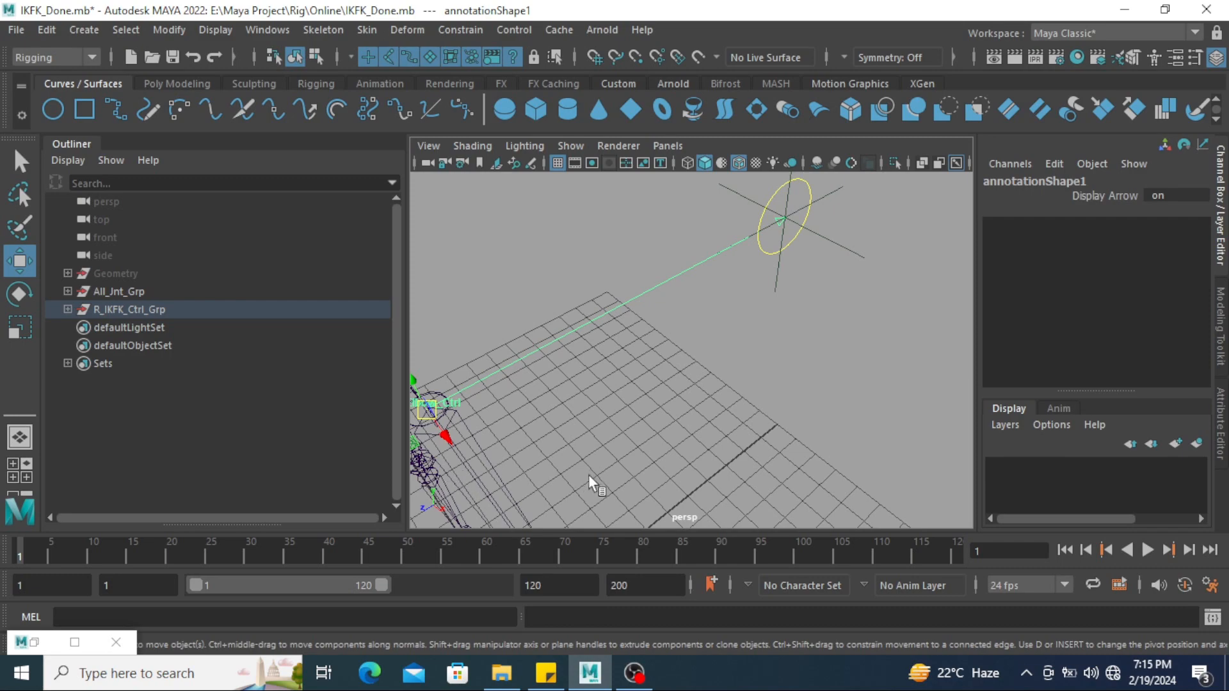
{"action": "scroll", "coordinate": [567, 459], "scroll_direction": "down", "scroll_amount": 2}
{"action": "left_click", "coordinate": [775, 327]}
Move R_Wrist_Ctrl to test how the elbow annotation behaves, undo the move, and deselect the control
{"action": "mouse_move", "coordinate": [775, 328]}
{"action": "left_mouse_down", "text": "alt"}
{"action": "mouse_move", "coordinate": [781, 349]}
{"action": "mouse_move", "coordinate": [744, 339]}
{"action": "mouse_move", "coordinate": [755, 339]}
{"action": "left_mouse_up", "text": "alt"}
{"action": "left_click", "coordinate": [774, 456]}
{"action": "scroll", "coordinate": [808, 457], "scroll_direction": "down", "scroll_amount": 3}
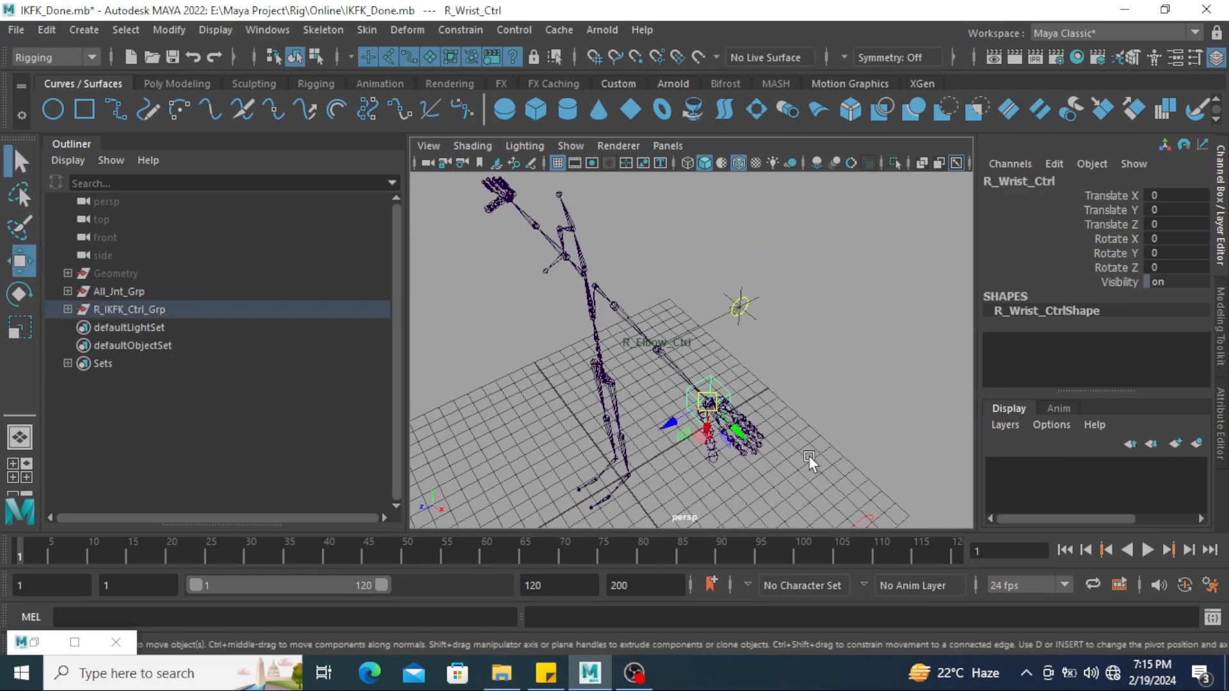
{"action": "middle_click_drag", "start_coordinate": [809, 458], "coordinate": [826, 422], "text": "alt"}
{"action": "left_click_drag", "start_coordinate": [736, 369], "coordinate": [569, 363]}
{"action": "left_click_drag", "start_coordinate": [678, 390], "coordinate": [697, 341], "text": "alt"}
{"action": "scroll", "coordinate": [701, 336], "scroll_direction": "up", "scroll_amount": 3}
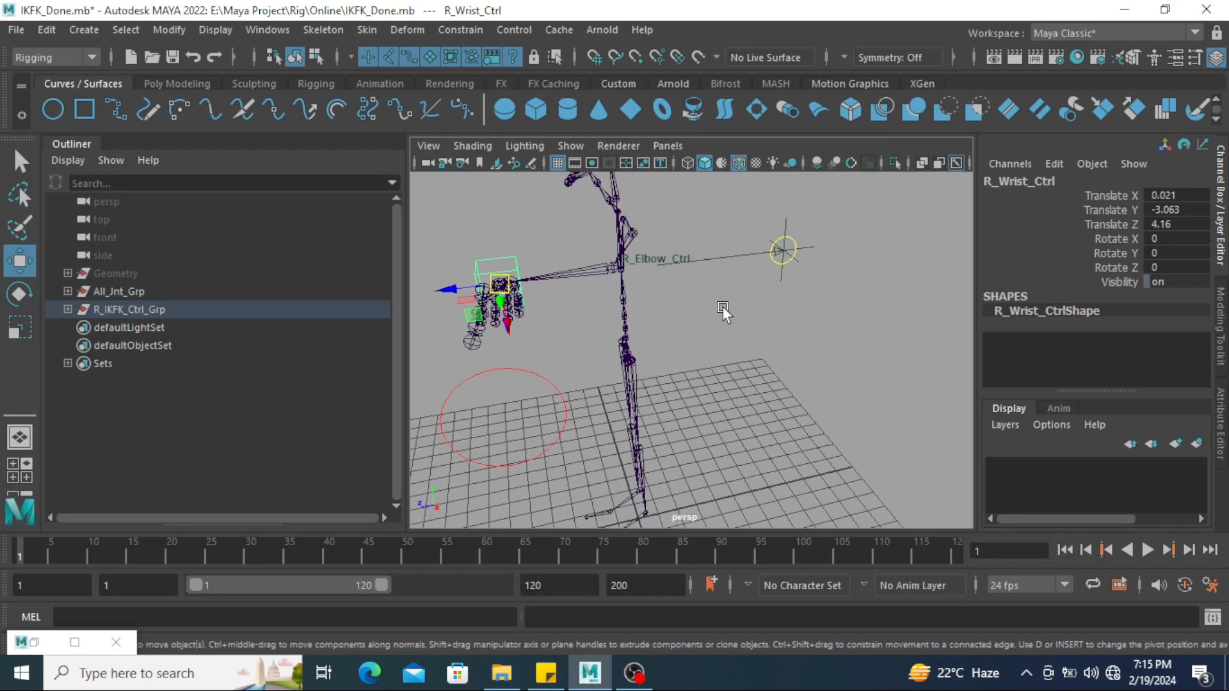
{"action": "key", "text": "ctrl+z"}
{"action": "left_click_drag", "start_coordinate": [754, 314], "coordinate": [721, 264], "text": "alt"}
{"action": "left_click_drag", "start_coordinate": [809, 312], "coordinate": [681, 337], "text": "alt"}
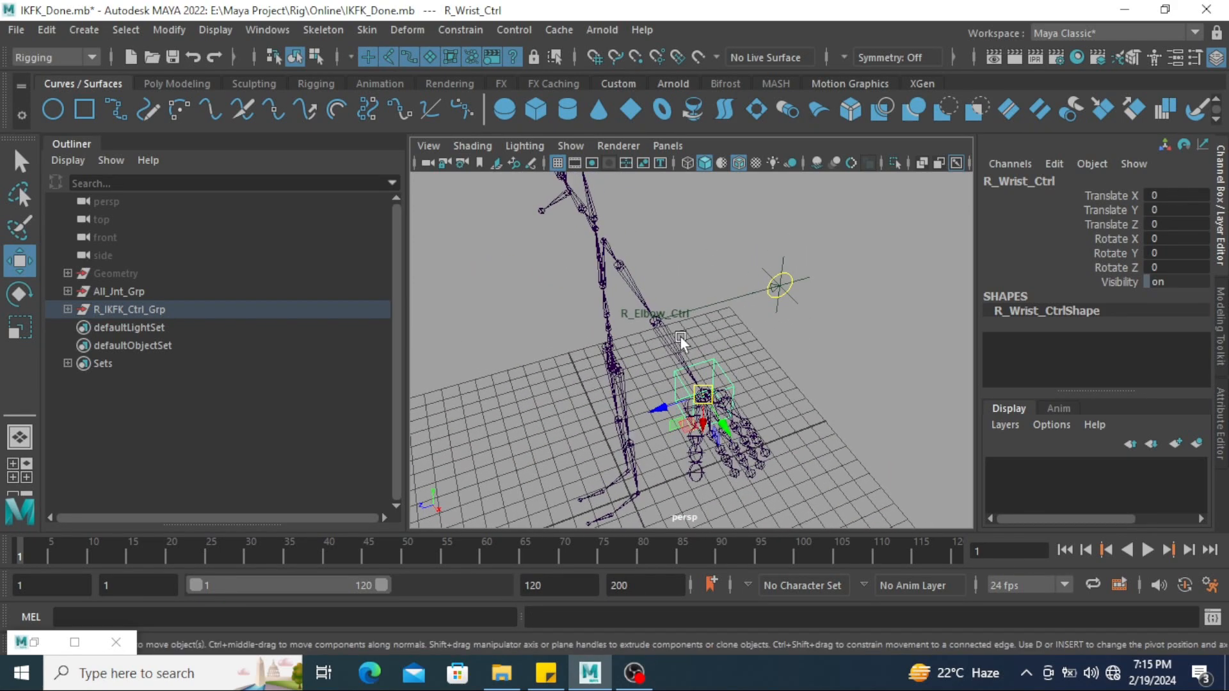
{"action": "left_click", "coordinate": [861, 333]}
Parent-constrain the R_Elbow_Ctrl annotation to the R_Elbow_Bind_Jnt joint and clear the selection
{"action": "left_click_drag", "start_coordinate": [857, 327], "coordinate": [845, 401], "text": "alt"}
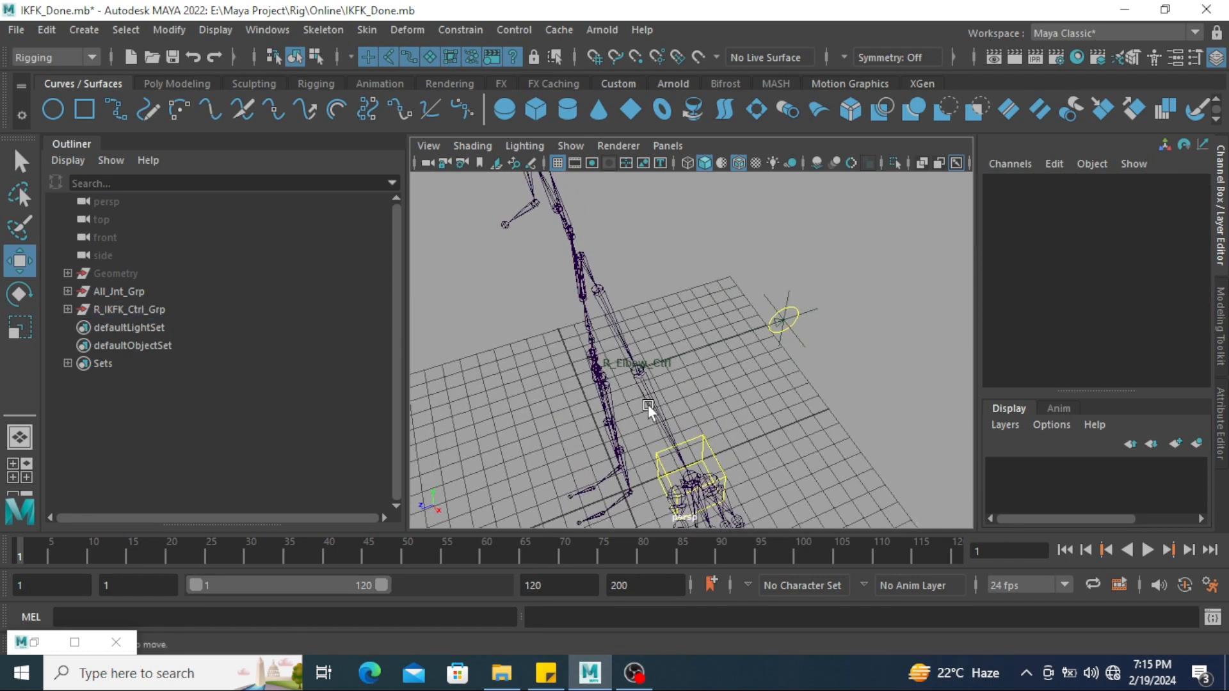
{"action": "left_click", "coordinate": [645, 405]}
{"action": "key", "text": "q"}
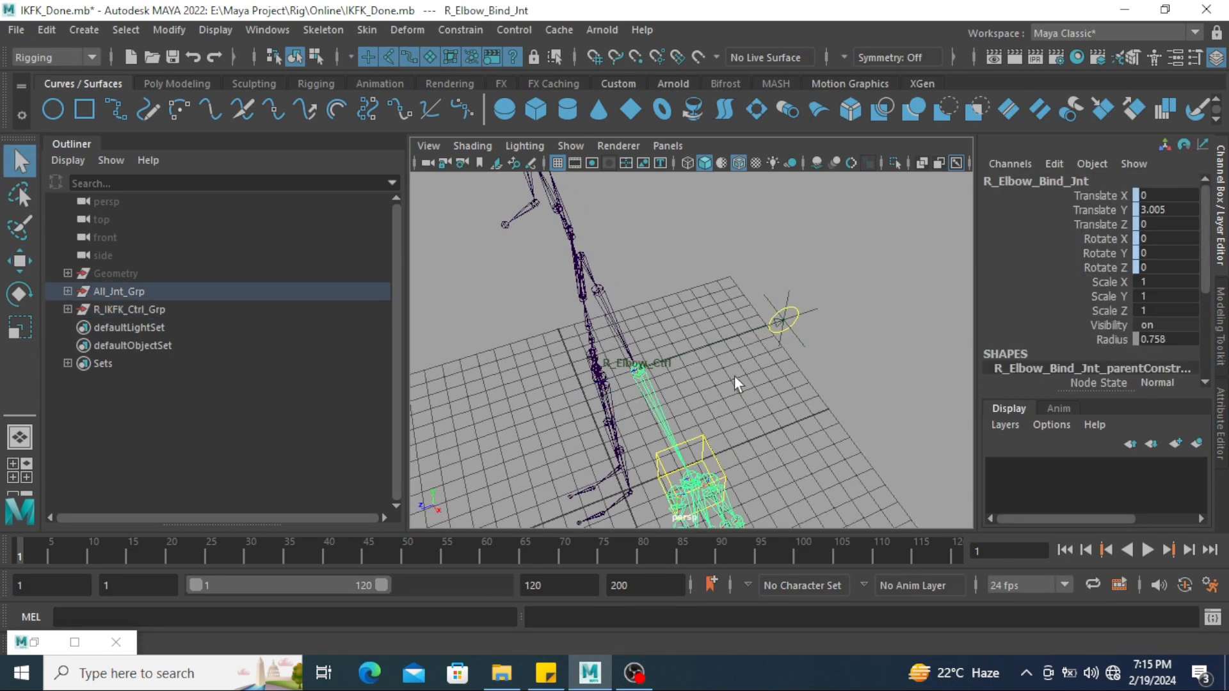
{"action": "left_click", "coordinate": [710, 350], "text": "shift"}
{"action": "scroll", "coordinate": [735, 383], "scroll_direction": "down", "scroll_amount": 4}
{"action": "left_click_drag", "start_coordinate": [736, 384], "coordinate": [758, 393], "text": "alt"}
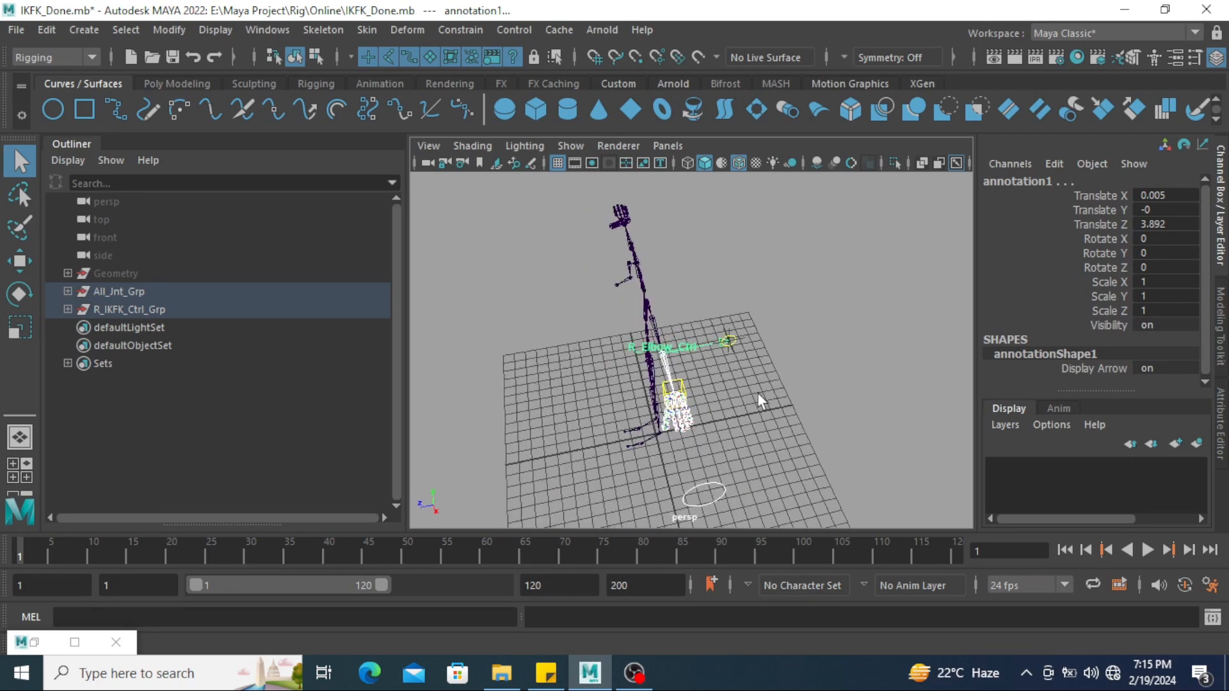
{"action": "left_click", "coordinate": [470, 31]}
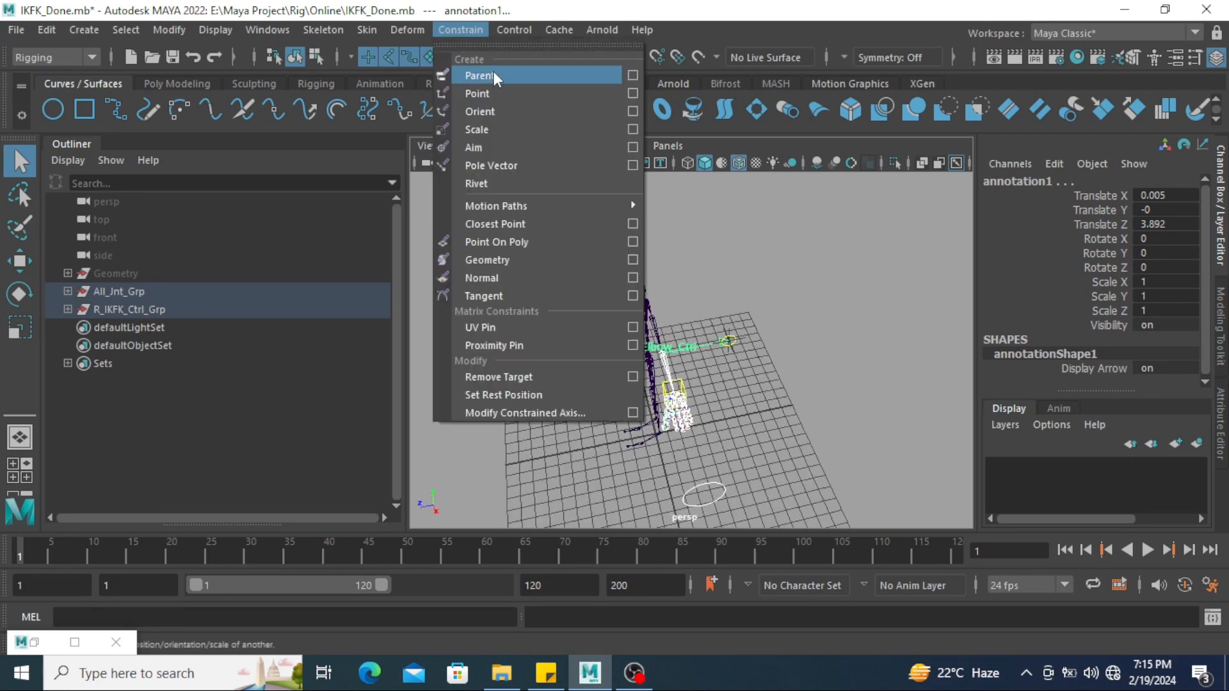
{"action": "left_click", "coordinate": [493, 72]}
{"action": "left_click", "coordinate": [766, 367]}
Move R_Wrist_Ctrl to test whether the constrained annotation follows the elbow, undo the move, and deselect the control
{"action": "scroll", "coordinate": [678, 368], "scroll_direction": "up", "scroll_amount": 3}
{"action": "left_click", "coordinate": [693, 356]}
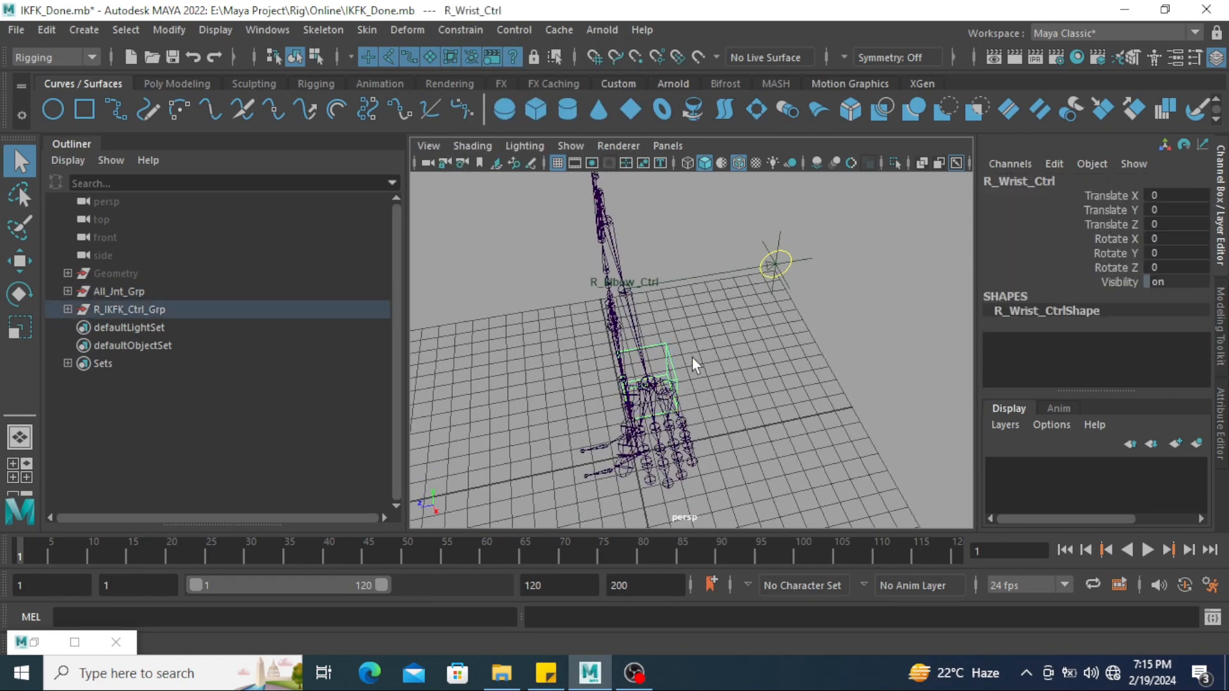
{"action": "key", "text": "w"}
{"action": "scroll", "coordinate": [697, 385], "scroll_direction": "up", "scroll_amount": 3}
{"action": "left_click_drag", "start_coordinate": [698, 386], "coordinate": [510, 393]}
{"action": "key", "text": "ctrl+z"}
{"action": "left_click", "coordinate": [826, 296]}
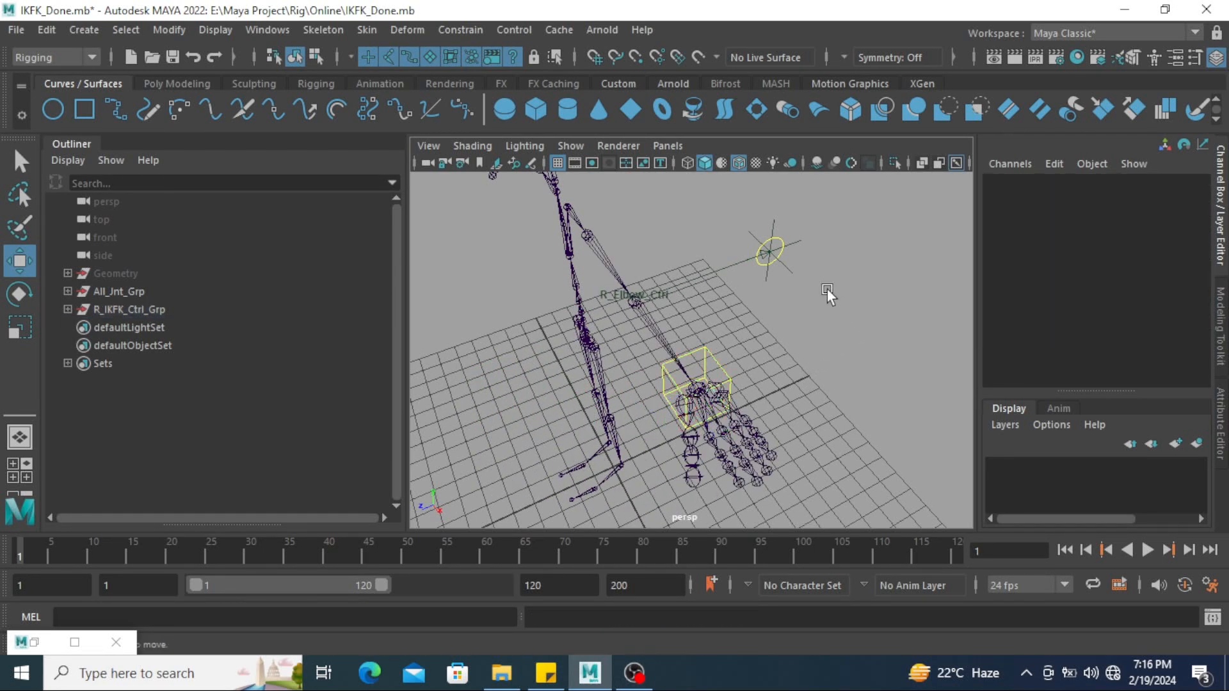
{"action": "scroll", "coordinate": [827, 288], "scroll_direction": "up", "scroll_amount": 2}
{"action": "middle_click_drag", "start_coordinate": [827, 288], "coordinate": [825, 383], "text": "alt"}
{"action": "left_click", "coordinate": [790, 317]}
{"action": "left_click", "coordinate": [832, 428]}
{"action": "mouse_move", "coordinate": [832, 429]}
{"action": "left_mouse_down", "text": "alt"}
{"action": "mouse_move", "coordinate": [747, 393]}
{"action": "mouse_move", "coordinate": [775, 405]}
{"action": "mouse_move", "coordinate": [801, 349]}
{"action": "mouse_move", "coordinate": [768, 356]}
{"action": "mouse_move", "coordinate": [748, 302]}
{"action": "mouse_move", "coordinate": [767, 349]}
{"action": "left_mouse_up", "text": "alt"}
{"action": "left_click", "coordinate": [715, 320]}
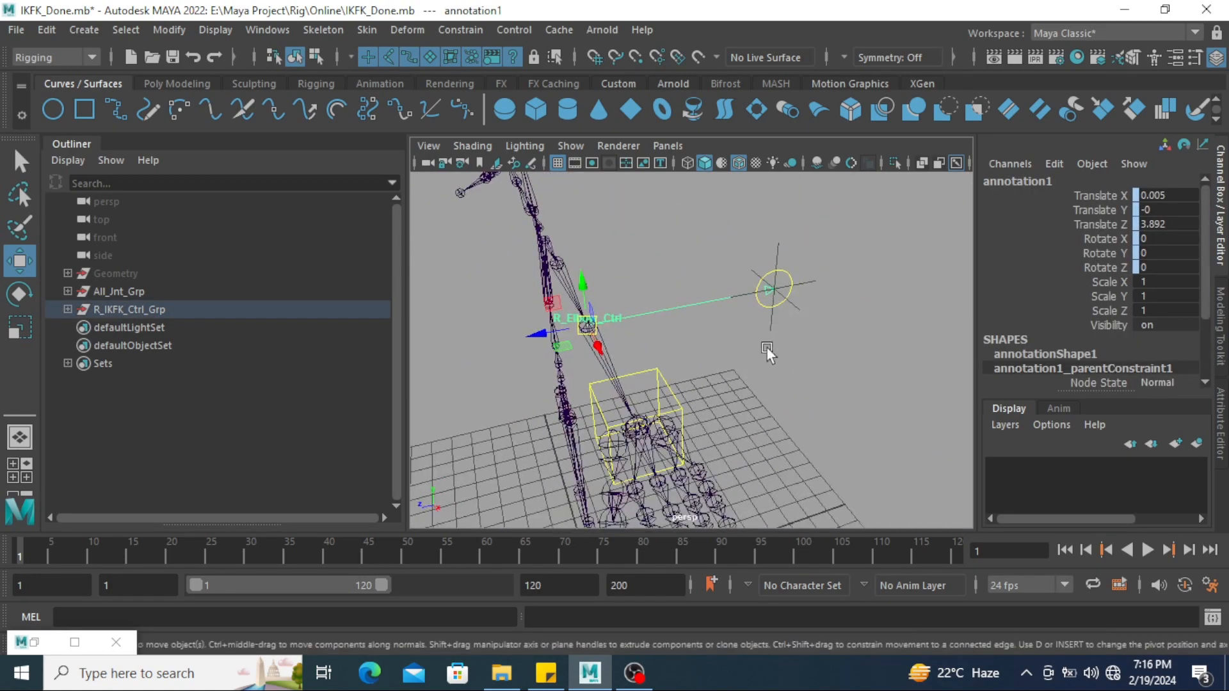
{"action": "left_click", "coordinate": [824, 386]}
{"action": "left_click", "coordinate": [671, 304]}
{"action": "left_click", "coordinate": [775, 408]}
Enable drawing overrides on the transform node of the R_Elbow_Ctrl annotation
{"action": "left_click", "coordinate": [680, 306]}
{"action": "key", "text": "ctrl+a"}
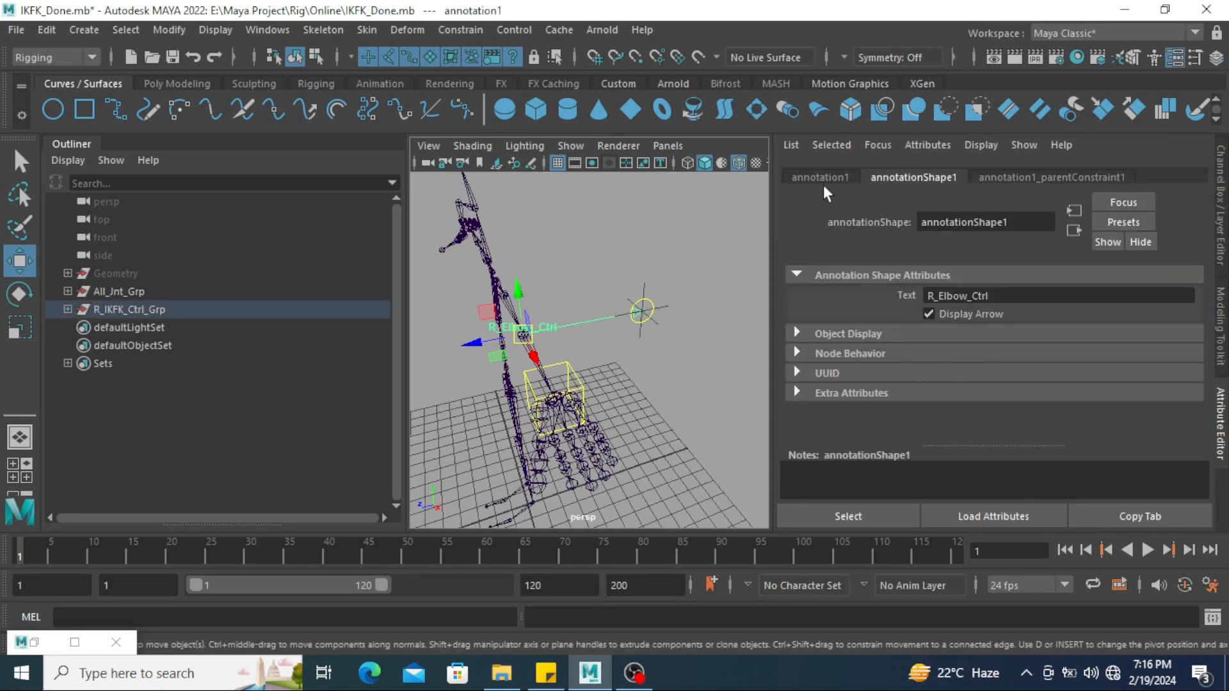
{"action": "left_click", "coordinate": [822, 179]}
{"action": "scroll", "coordinate": [952, 403], "scroll_direction": "down", "scroll_amount": 3}
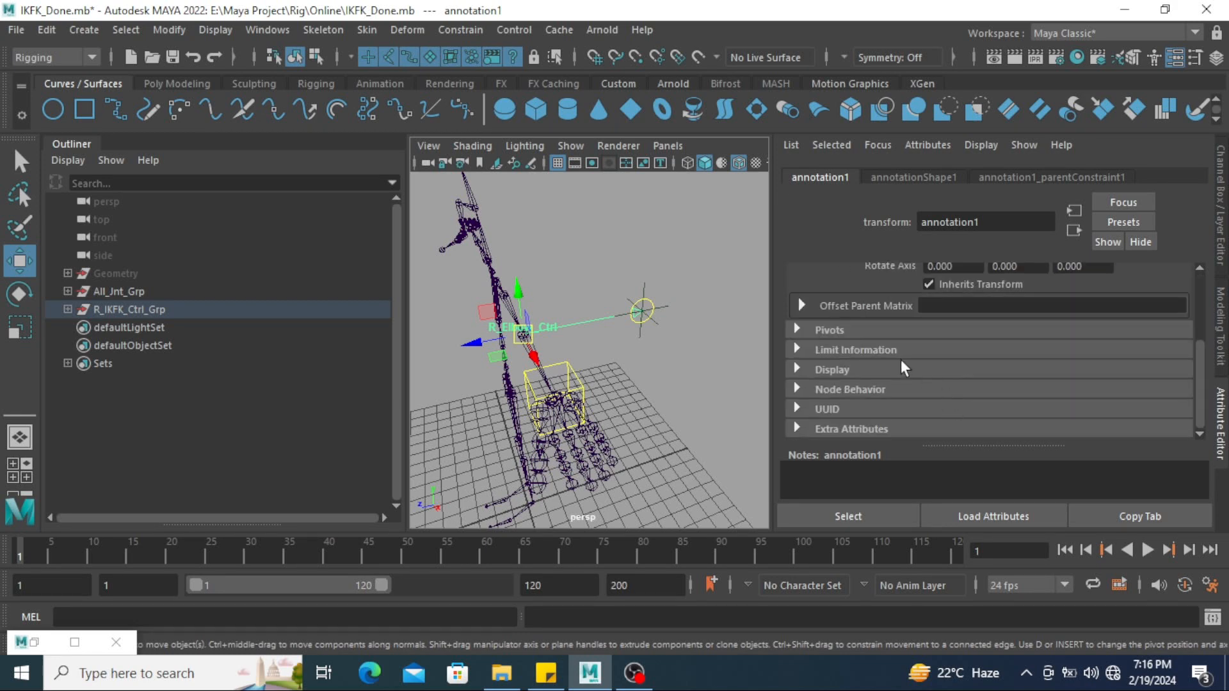
{"action": "left_click", "coordinate": [861, 371]}
{"action": "scroll", "coordinate": [954, 359], "scroll_direction": "down", "scroll_amount": 5}
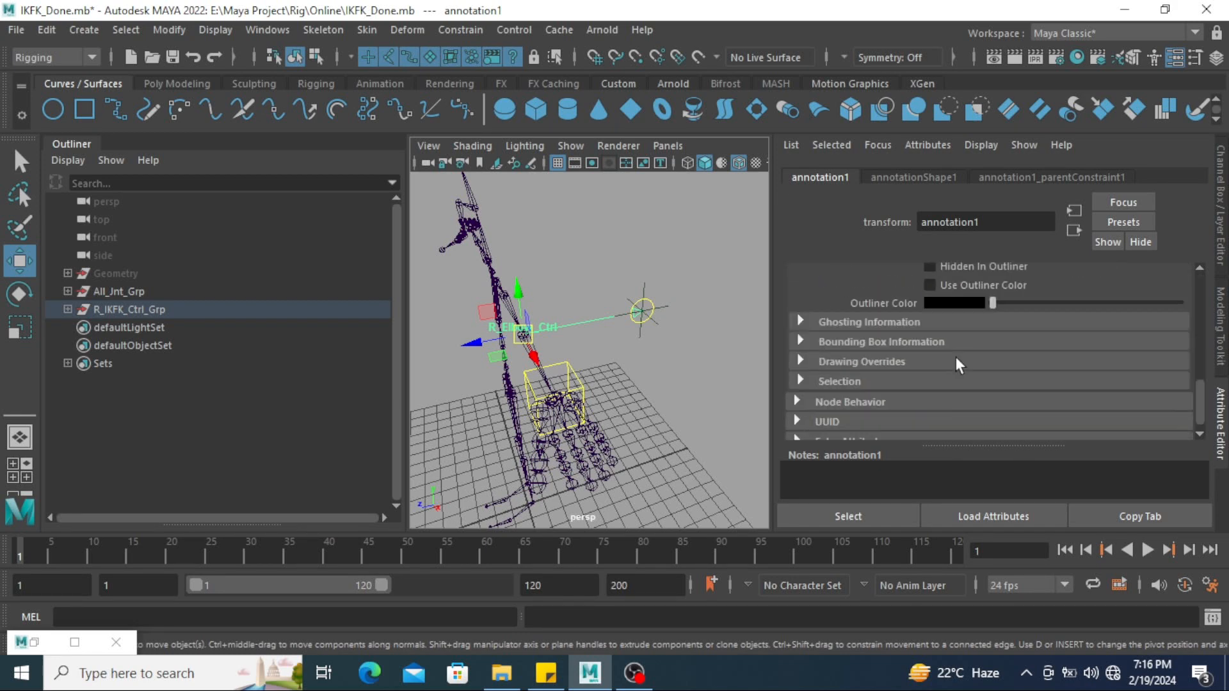
{"action": "left_click", "coordinate": [865, 364]}
{"action": "scroll", "coordinate": [941, 352], "scroll_direction": "down", "scroll_amount": 2}
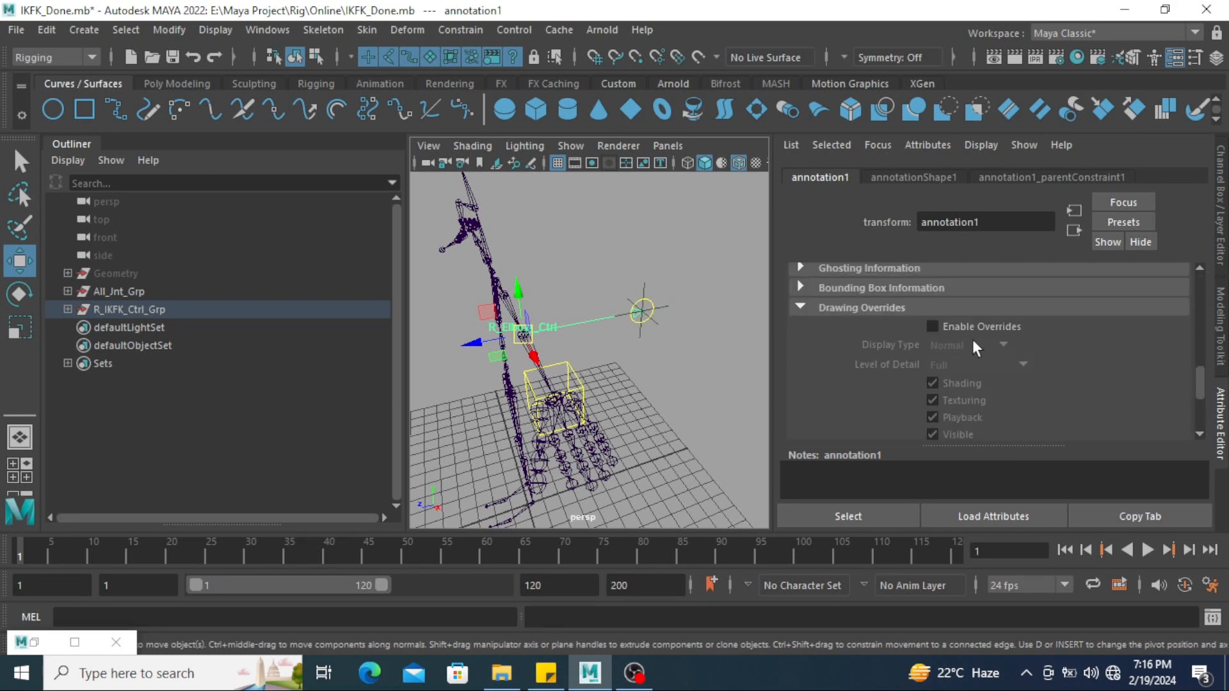
{"action": "left_click", "coordinate": [968, 329]}
Set the elbow annotation's override color index to red and deselect it
{"action": "scroll", "coordinate": [1050, 356], "scroll_direction": "down", "scroll_amount": 2}
{"action": "scroll", "coordinate": [1062, 397], "scroll_direction": "down", "scroll_amount": 2}
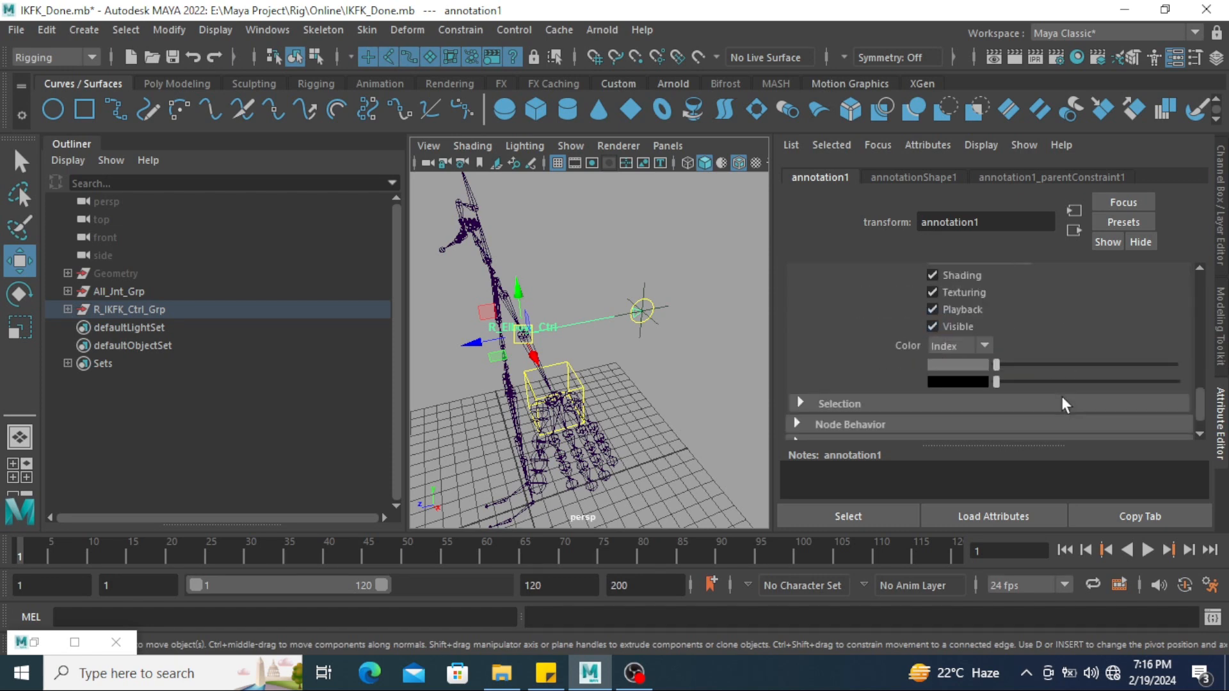
{"action": "scroll", "coordinate": [1061, 397], "scroll_direction": "up", "scroll_amount": 2}
{"action": "scroll", "coordinate": [1063, 400], "scroll_direction": "down", "scroll_amount": 3}
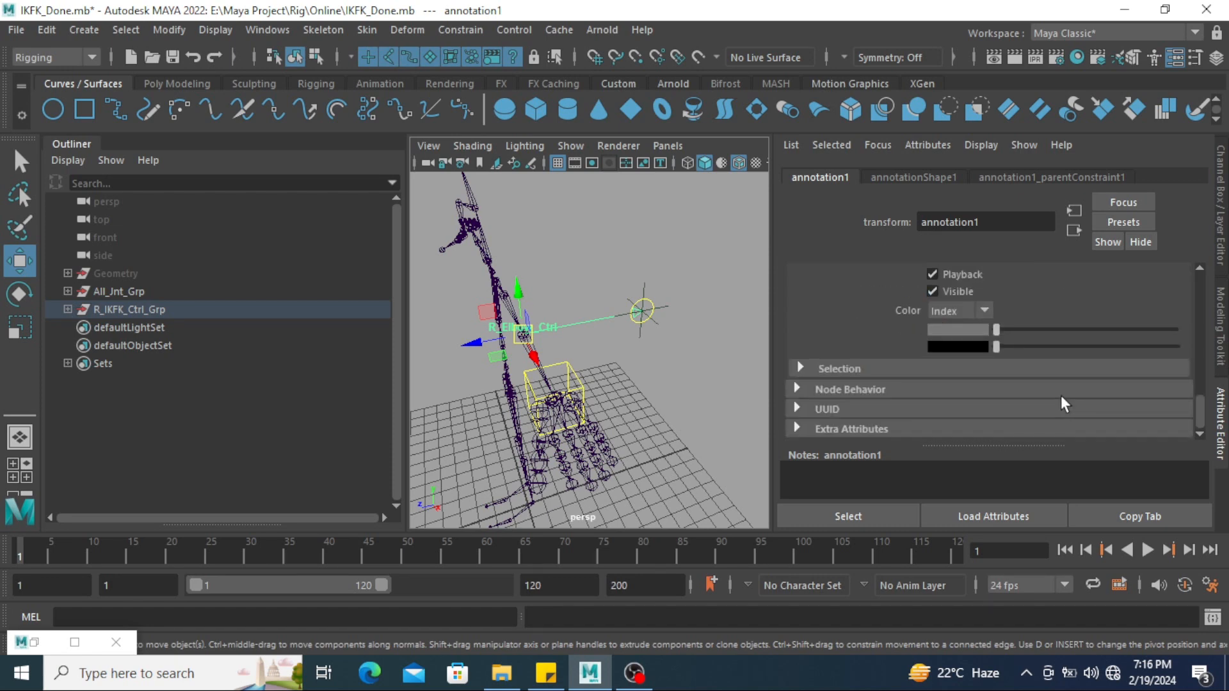
{"action": "scroll", "coordinate": [1061, 395], "scroll_direction": "up", "scroll_amount": 2}
{"action": "scroll", "coordinate": [1059, 394], "scroll_direction": "down", "scroll_amount": 1}
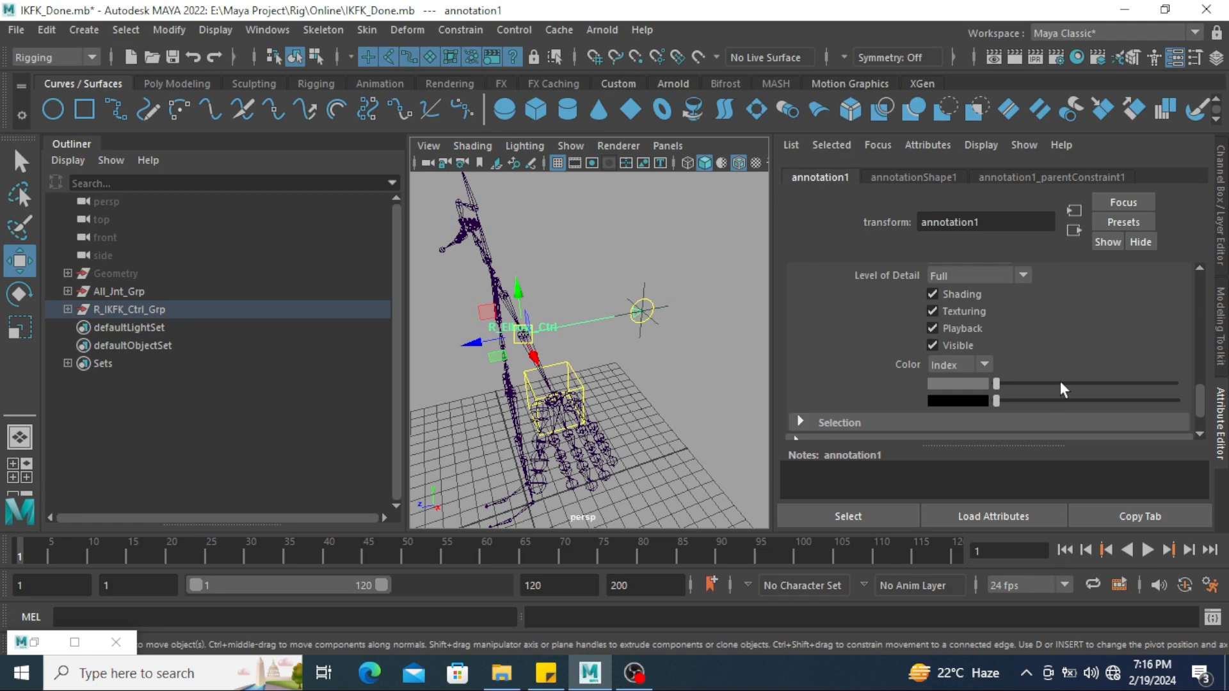
{"action": "left_click_drag", "start_coordinate": [1061, 384], "coordinate": [1071, 385]}
{"action": "left_click", "coordinate": [723, 399]}
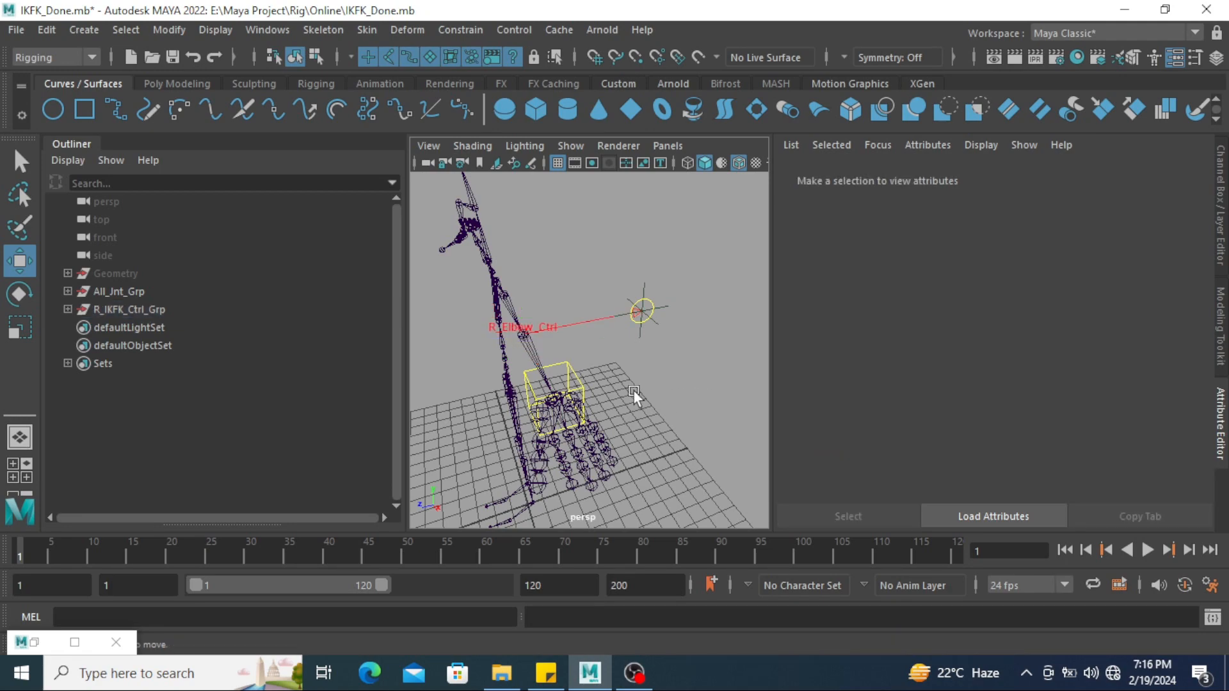
Set the elbow annotation's override color index to yellow and deselect it
{"action": "mouse_move", "coordinate": [633, 390]}
{"action": "left_mouse_down", "text": "alt"}
{"action": "mouse_move", "coordinate": [658, 422]}
{"action": "mouse_move", "coordinate": [660, 397]}
{"action": "mouse_move", "coordinate": [619, 365]}
{"action": "left_mouse_up", "text": "alt"}
{"action": "left_click", "coordinate": [586, 330]}
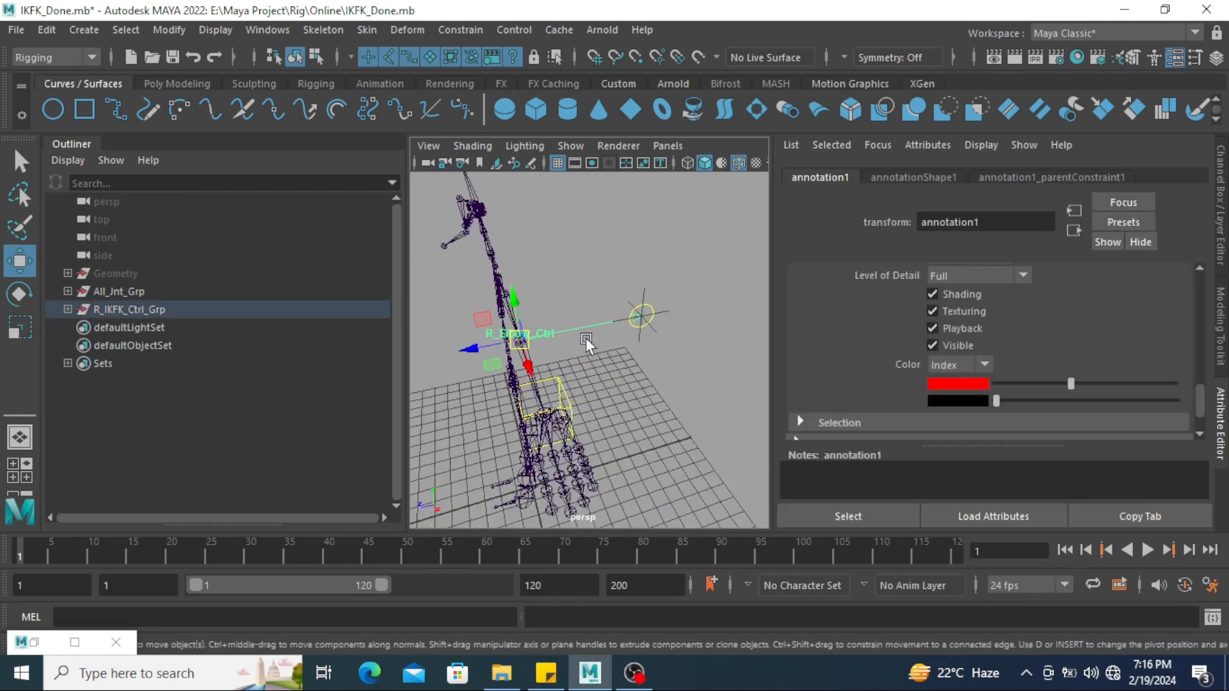
{"action": "left_click_drag", "start_coordinate": [1071, 384], "coordinate": [1090, 384]}
{"action": "left_click", "coordinate": [635, 381]}
{"action": "mouse_move", "coordinate": [635, 381]}
{"action": "left_mouse_down", "text": "alt"}
{"action": "mouse_move", "coordinate": [674, 434]}
{"action": "mouse_move", "coordinate": [727, 436]}
{"action": "mouse_move", "coordinate": [685, 374]}
{"action": "mouse_move", "coordinate": [695, 392]}
{"action": "left_mouse_up", "text": "alt"}
Try turning off visibility on the annotationLocator1 transform at the elbow control, and turn it back on
{"action": "scroll", "coordinate": [675, 434], "scroll_direction": "up", "scroll_amount": 3}
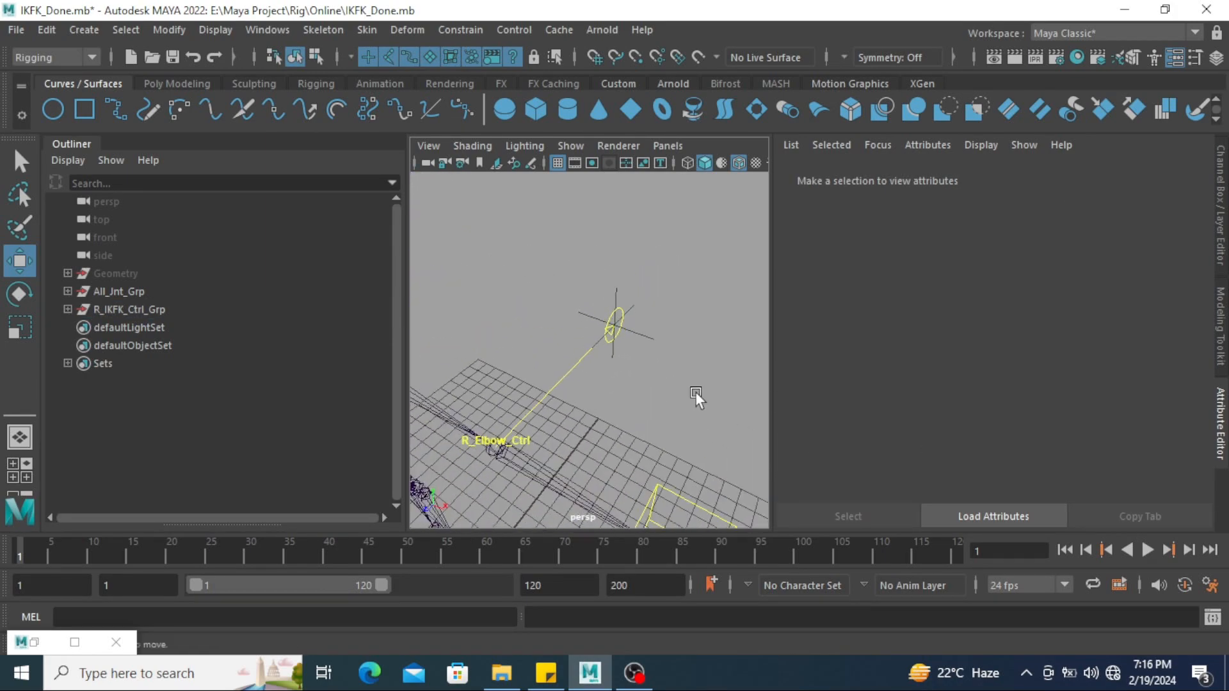
{"action": "scroll", "coordinate": [696, 392], "scroll_direction": "up", "scroll_amount": 2}
{"action": "left_click", "coordinate": [644, 330]}
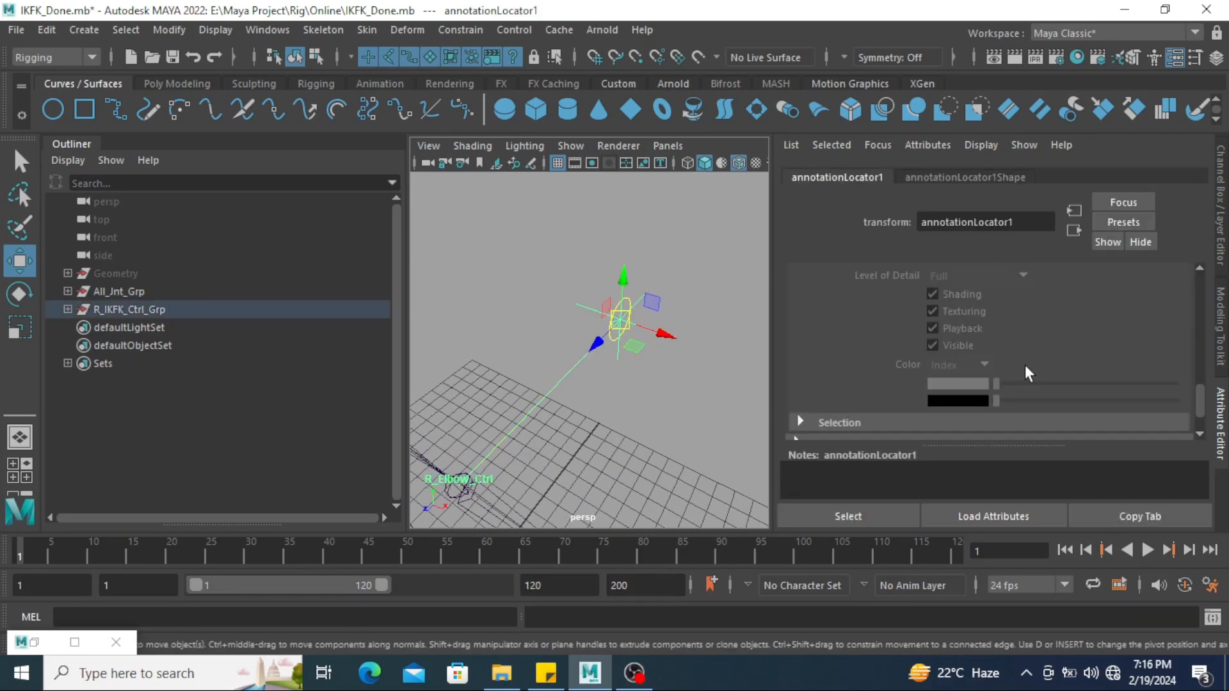
{"action": "scroll", "coordinate": [1027, 372], "scroll_direction": "up", "scroll_amount": 5}
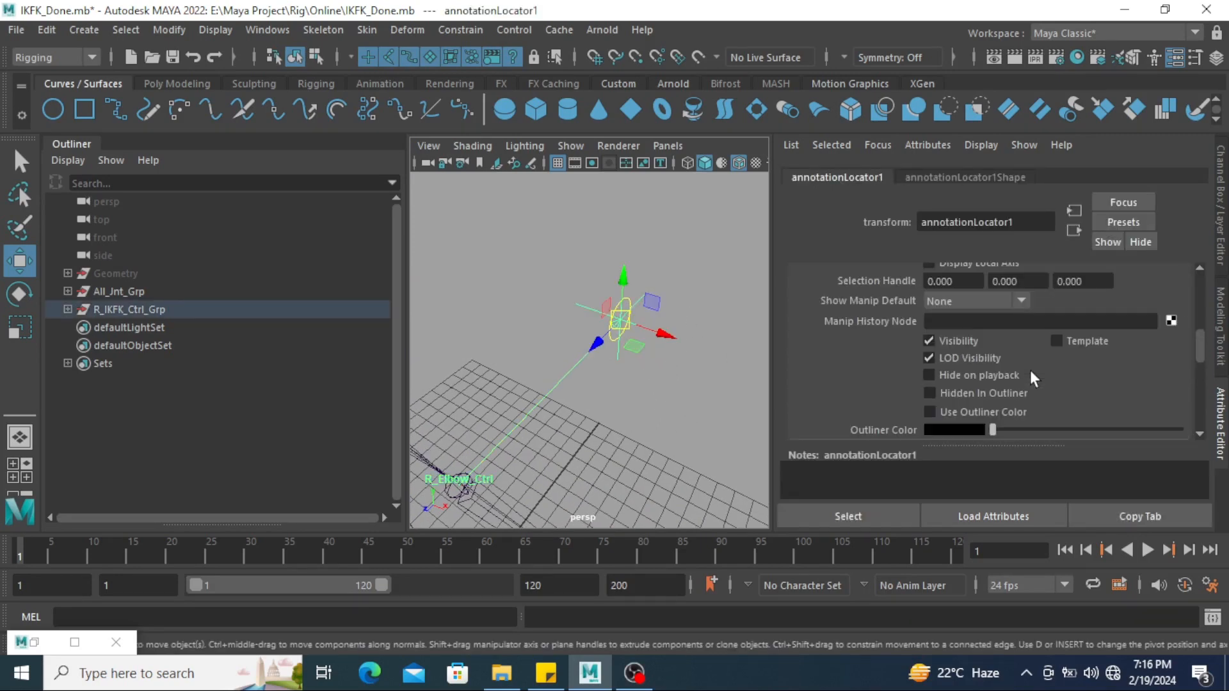
{"action": "left_click", "coordinate": [960, 341]}
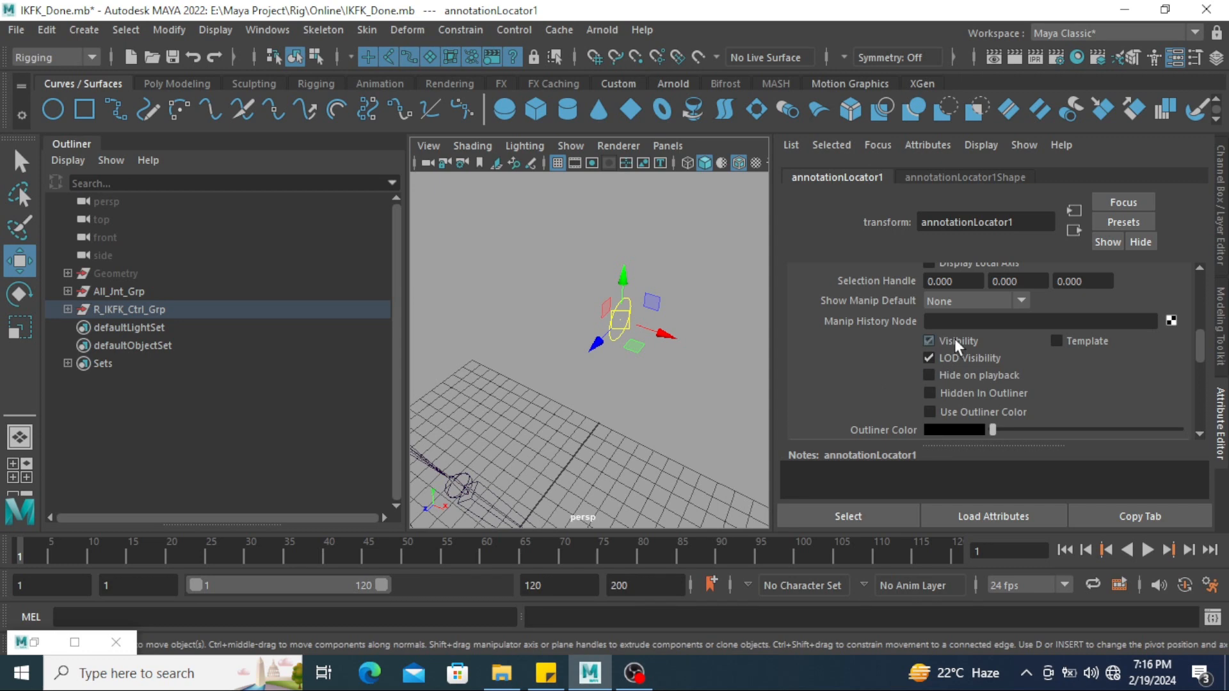
{"action": "left_click", "coordinate": [956, 341]}
Turn off visibility on annotationLocator1Shape so only the locator cross is hidden, and clear the selection
{"action": "left_click", "coordinate": [939, 179]}
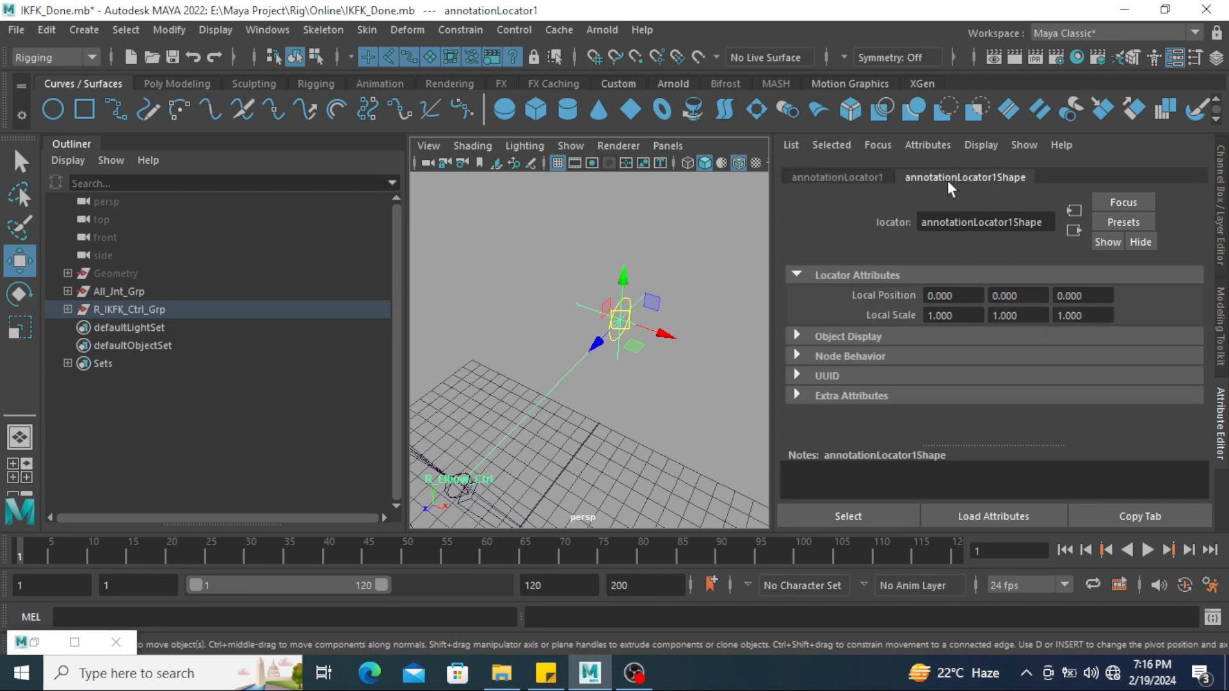
{"action": "left_click", "coordinate": [877, 337]}
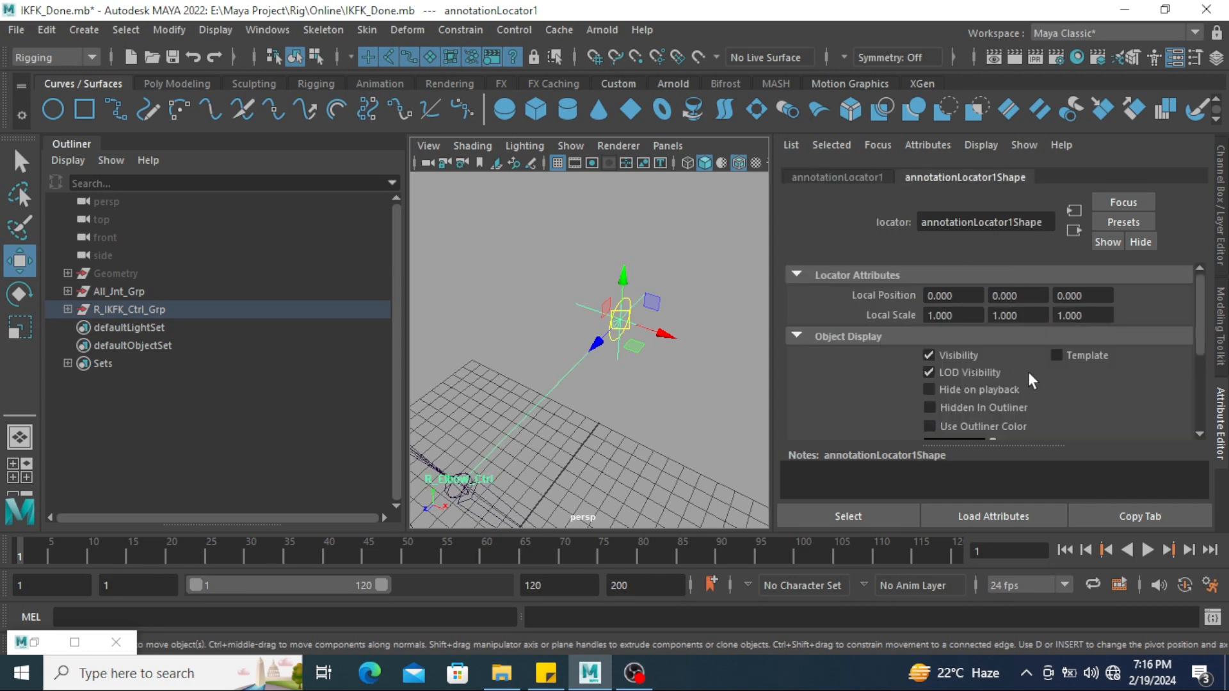
{"action": "left_click", "coordinate": [963, 357]}
{"action": "left_click_drag", "start_coordinate": [643, 393], "coordinate": [586, 374], "text": "alt"}
{"action": "left_click", "coordinate": [746, 409]}
{"action": "left_click_drag", "start_coordinate": [658, 355], "coordinate": [624, 270], "text": "alt"}
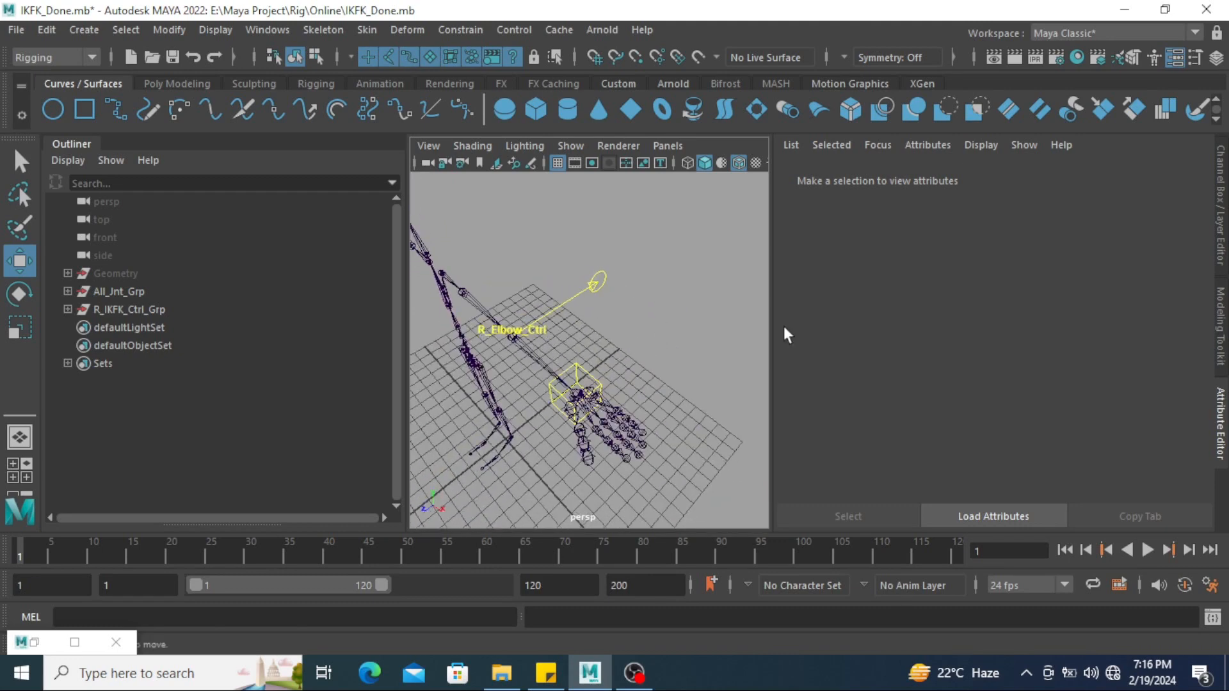
Unhide the Geometry group to show the character mesh with the rig, and clear the selection
{"action": "left_click", "coordinate": [1214, 249]}
{"action": "left_click_drag", "start_coordinate": [816, 385], "coordinate": [716, 428], "text": "alt"}
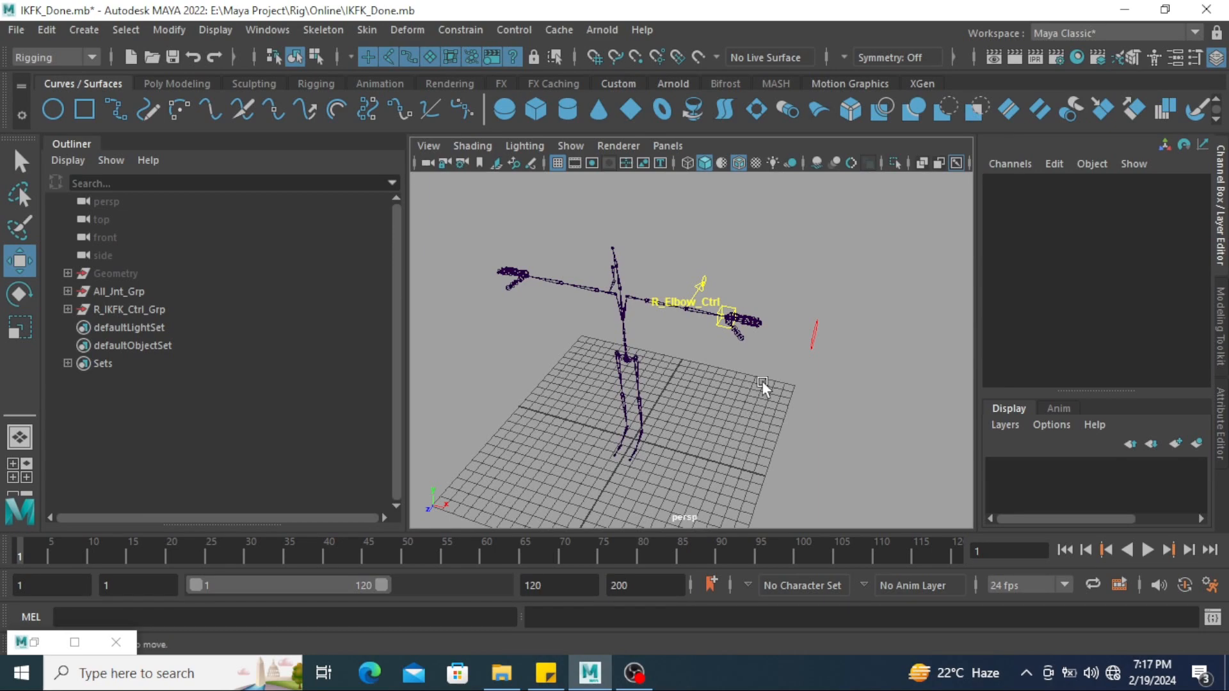
{"action": "left_click_drag", "start_coordinate": [763, 377], "coordinate": [745, 320], "text": "alt"}
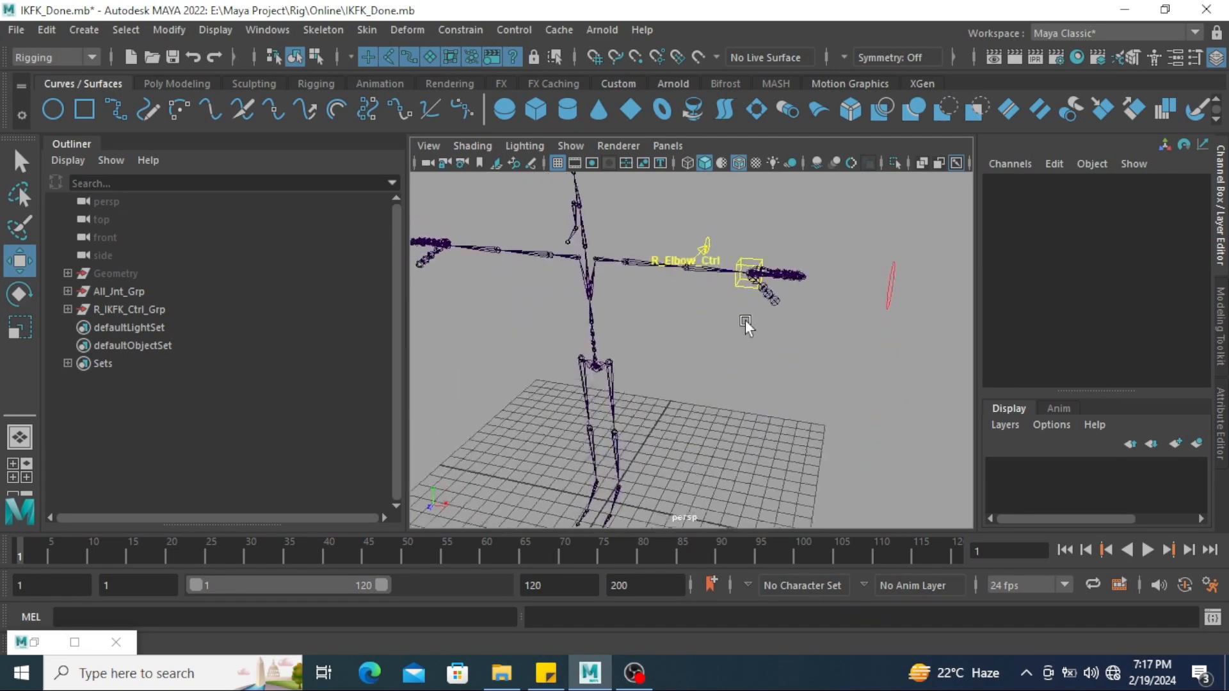
{"action": "left_click", "coordinate": [118, 273]}
{"action": "key", "text": "h"}
{"action": "left_click", "coordinate": [658, 351]}
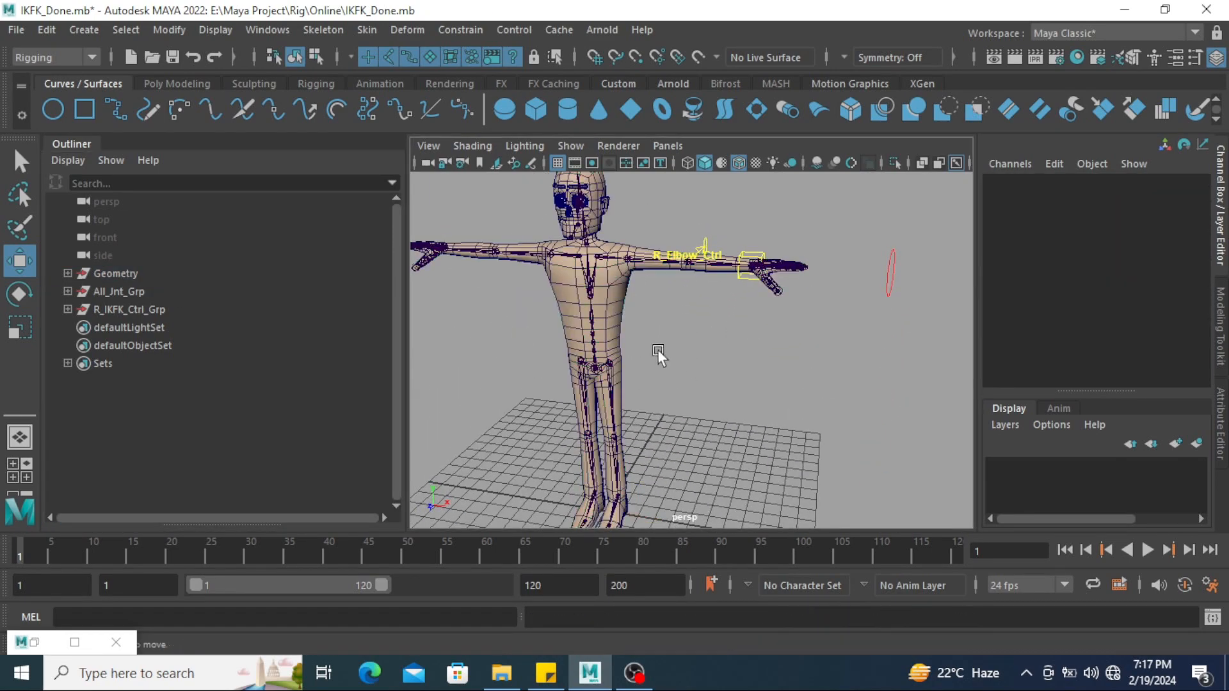
Replace the elbow annotation's text with "Elbow"
{"action": "left_click_drag", "start_coordinate": [658, 351], "coordinate": [712, 324], "text": "alt"}
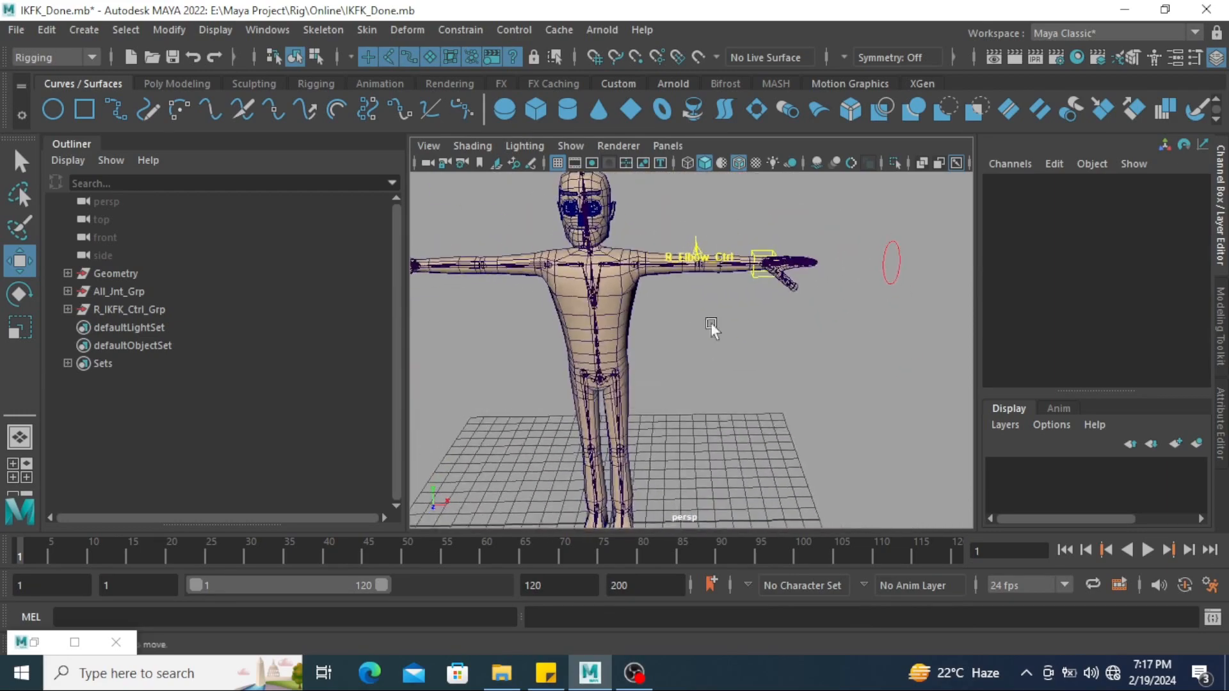
{"action": "right_click_drag", "start_coordinate": [712, 324], "coordinate": [712, 353], "text": "alt"}
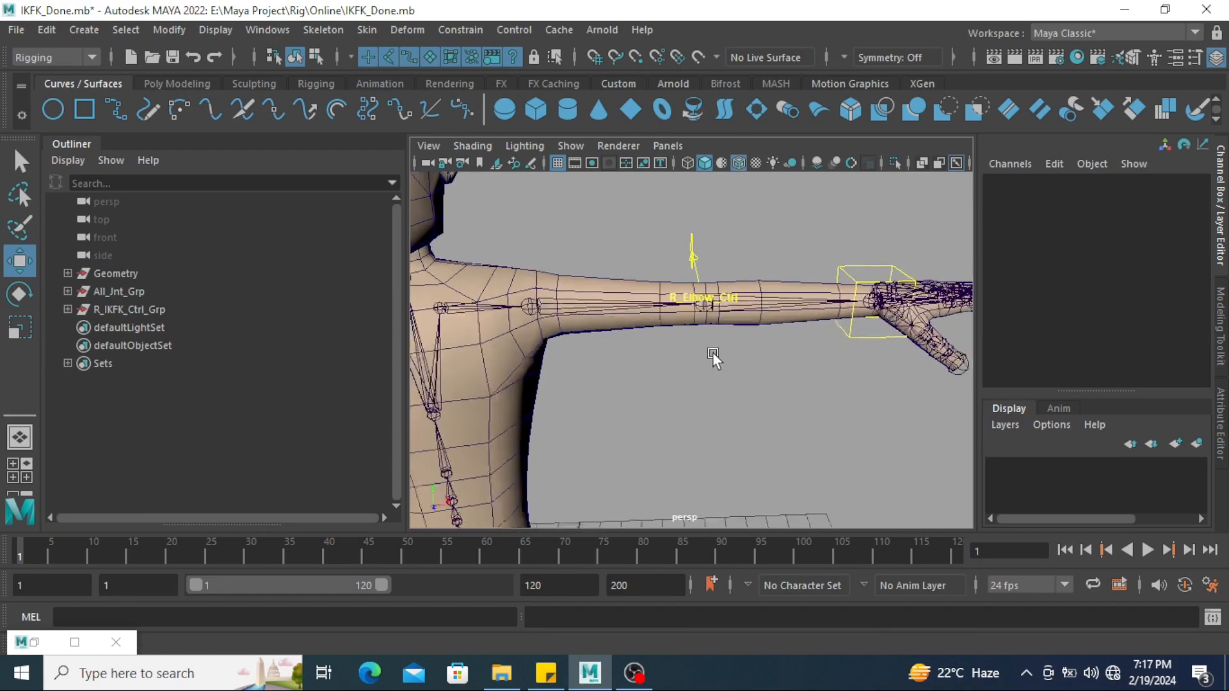
{"action": "mouse_move", "coordinate": [713, 352]}
{"action": "left_mouse_down", "text": "alt"}
{"action": "mouse_move", "coordinate": [619, 372]}
{"action": "mouse_move", "coordinate": [486, 375]}
{"action": "mouse_move", "coordinate": [586, 372]}
{"action": "mouse_move", "coordinate": [690, 297]}
{"action": "left_mouse_up", "text": "alt"}
{"action": "scroll", "coordinate": [1105, 342], "scroll_direction": "down", "scroll_amount": 3}
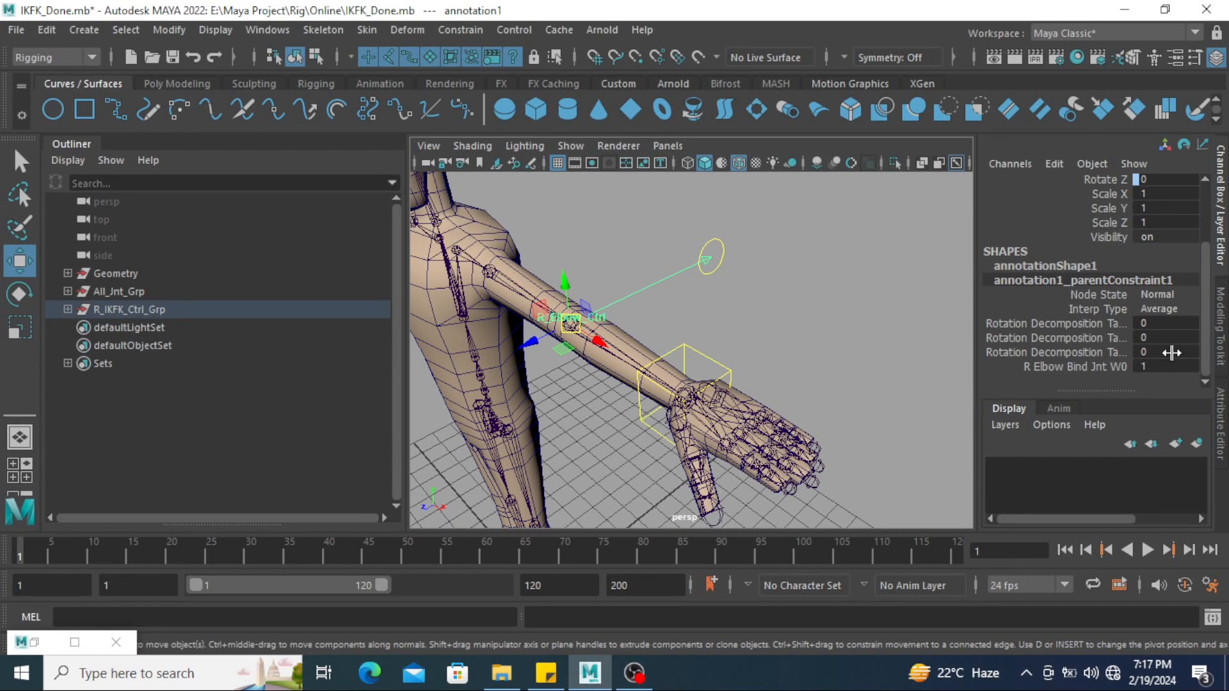
{"action": "key", "text": "ctrl+a"}
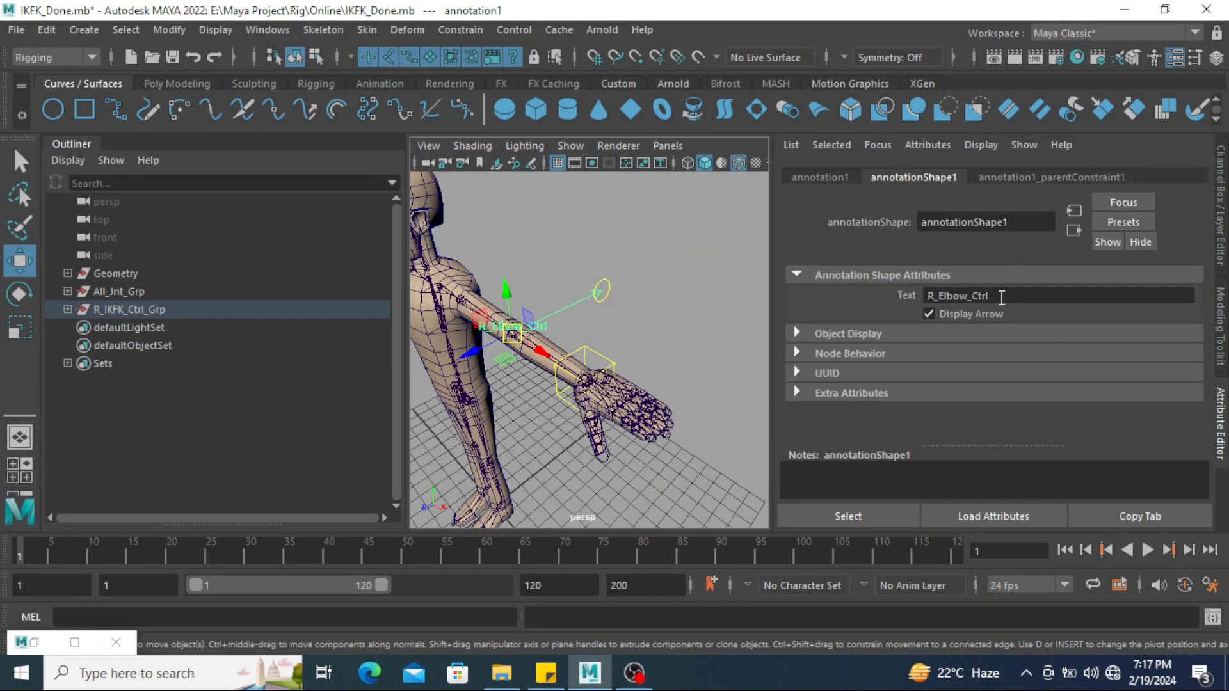
{"action": "left_click_drag", "start_coordinate": [1001, 296], "coordinate": [884, 294]}
{"action": "key", "text": "BackSpace"}
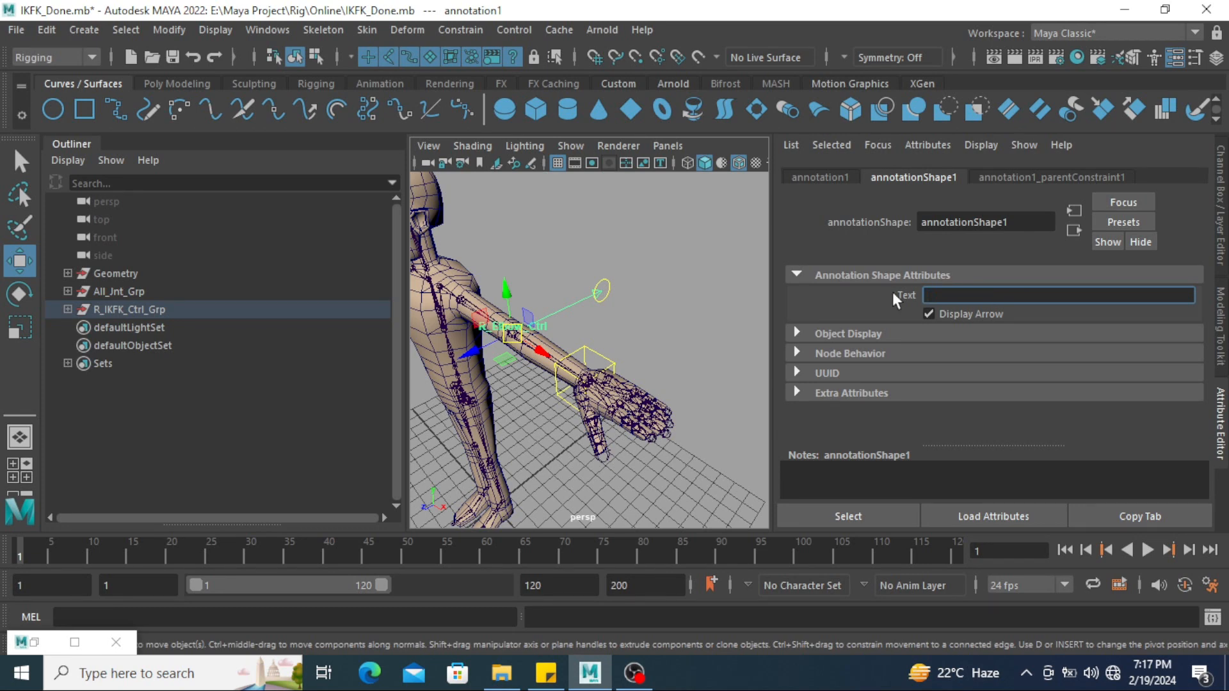
{"action": "type", "text": "Elbow"}
{"action": "key", "text": "Return"}
Switch the elbow annotation's Display Arrow option off and on to compare, leaving it enabled
{"action": "left_click", "coordinate": [929, 314]}
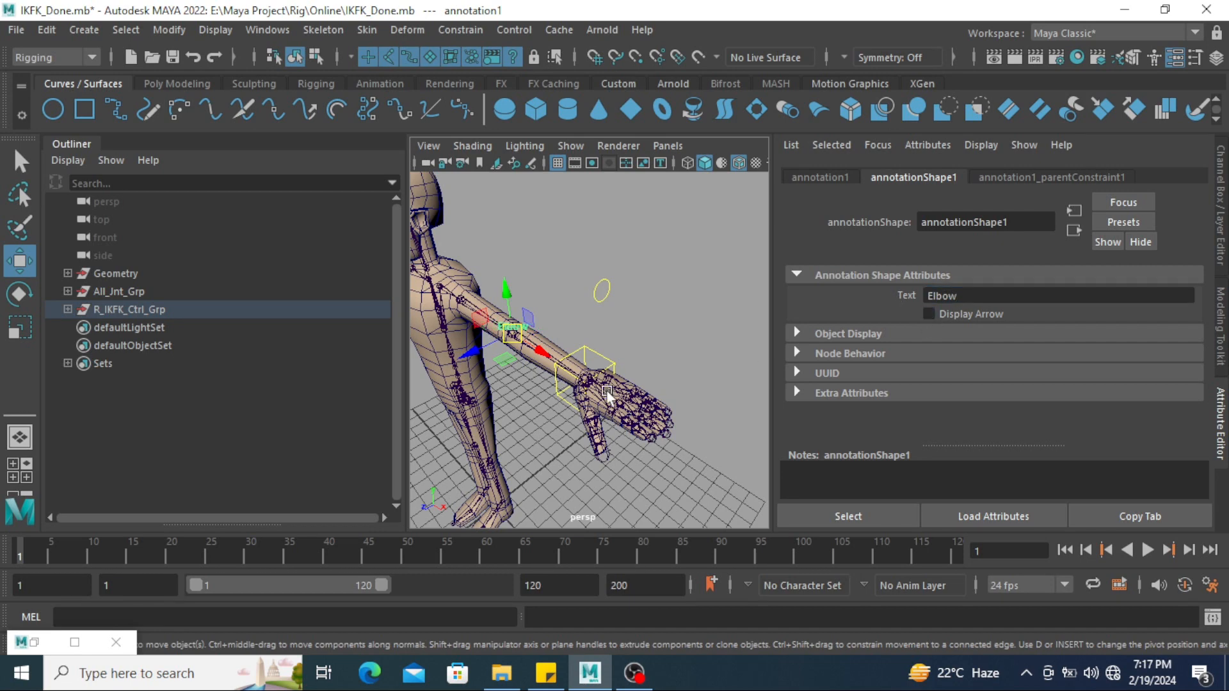
{"action": "left_click", "coordinate": [950, 313]}
{"action": "left_click_drag", "start_coordinate": [639, 340], "coordinate": [695, 339], "text": "alt"}
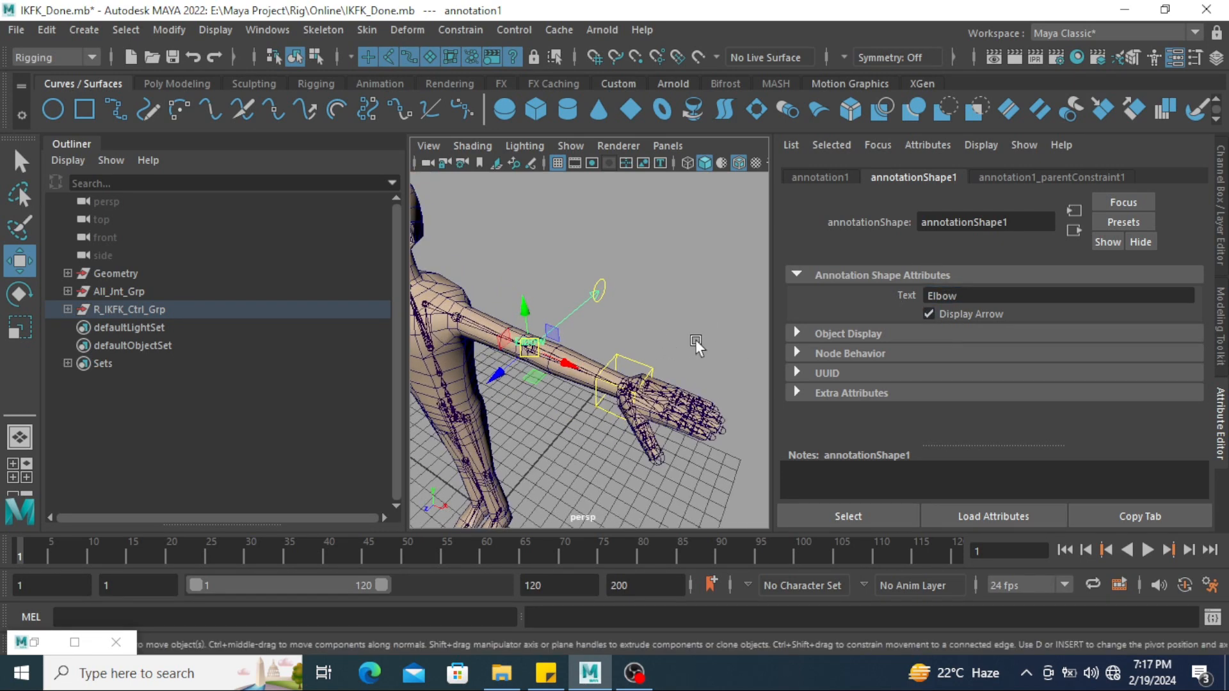
{"action": "left_click", "coordinate": [929, 313]}
{"action": "left_click", "coordinate": [929, 313]}
{"action": "left_click", "coordinate": [667, 336]}
{"action": "left_click_drag", "start_coordinate": [667, 336], "coordinate": [566, 300], "text": "alt"}
Clear the elbow annotation's text so only its arrow line is shown, and deselect it
{"action": "left_click", "coordinate": [564, 296]}
{"action": "double_click", "coordinate": [938, 295]}
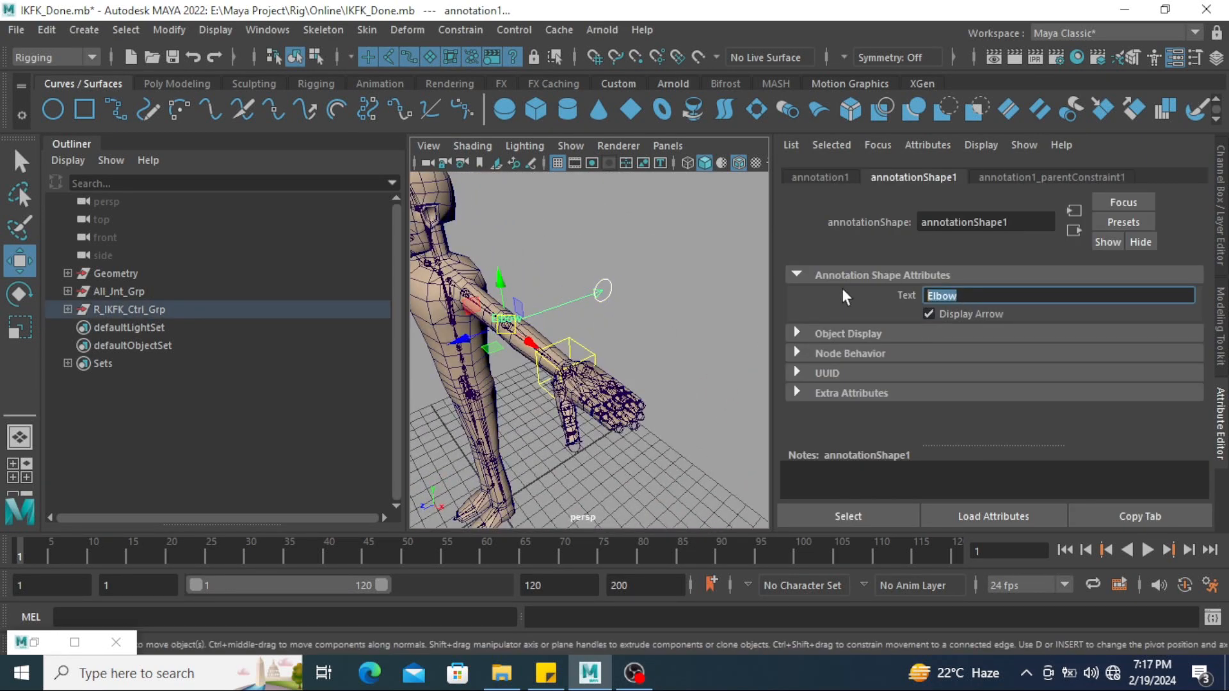
{"action": "key", "text": "BackSpace"}
{"action": "left_click", "coordinate": [616, 324]}
{"action": "left_click_drag", "start_coordinate": [616, 324], "coordinate": [573, 333], "text": "alt"}
{"action": "right_click_drag", "start_coordinate": [573, 333], "coordinate": [626, 336], "text": "alt"}
{"action": "left_click_drag", "start_coordinate": [625, 336], "coordinate": [615, 303], "text": "alt"}
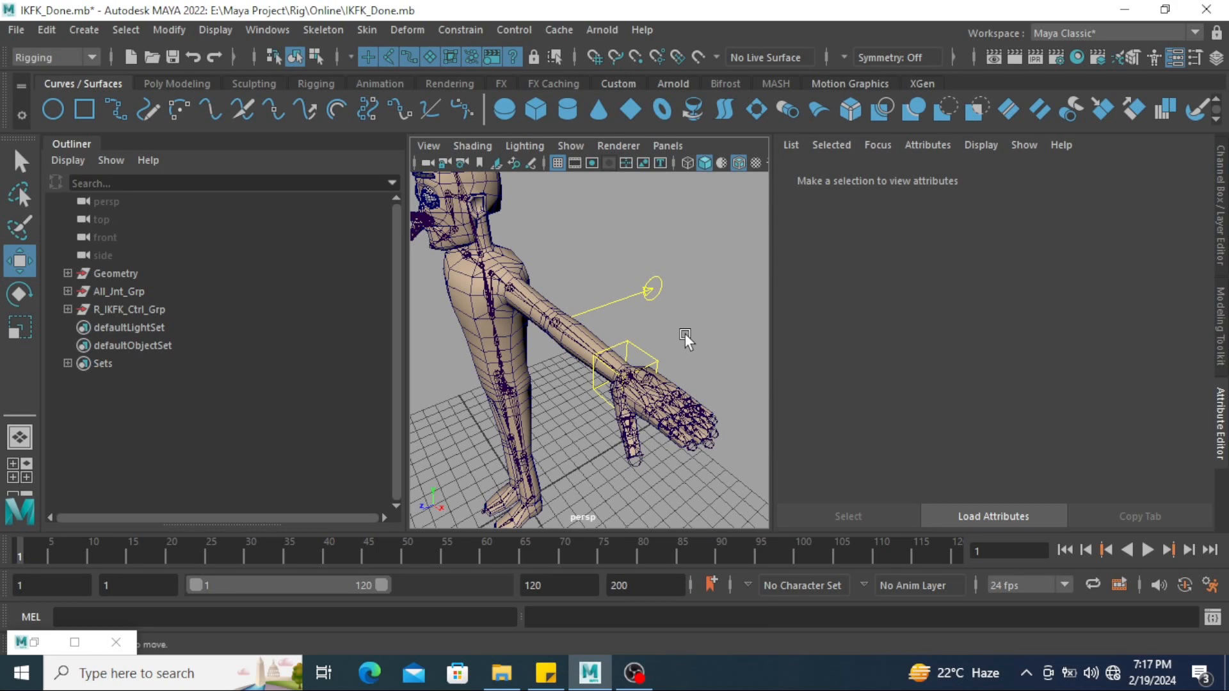
Set the elbow annotation's text to "R_Elbow_Ctrl" and deselect it to check the label against the whole character
{"action": "left_click", "coordinate": [617, 310]}
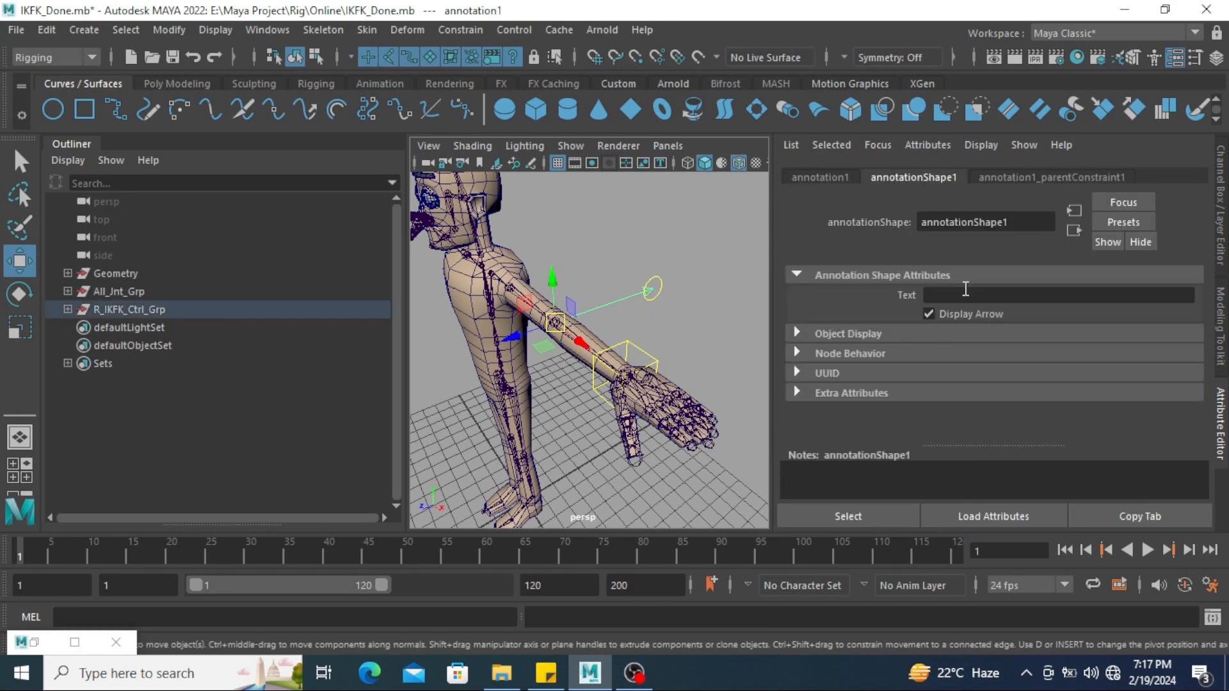
{"action": "left_click", "coordinate": [950, 294]}
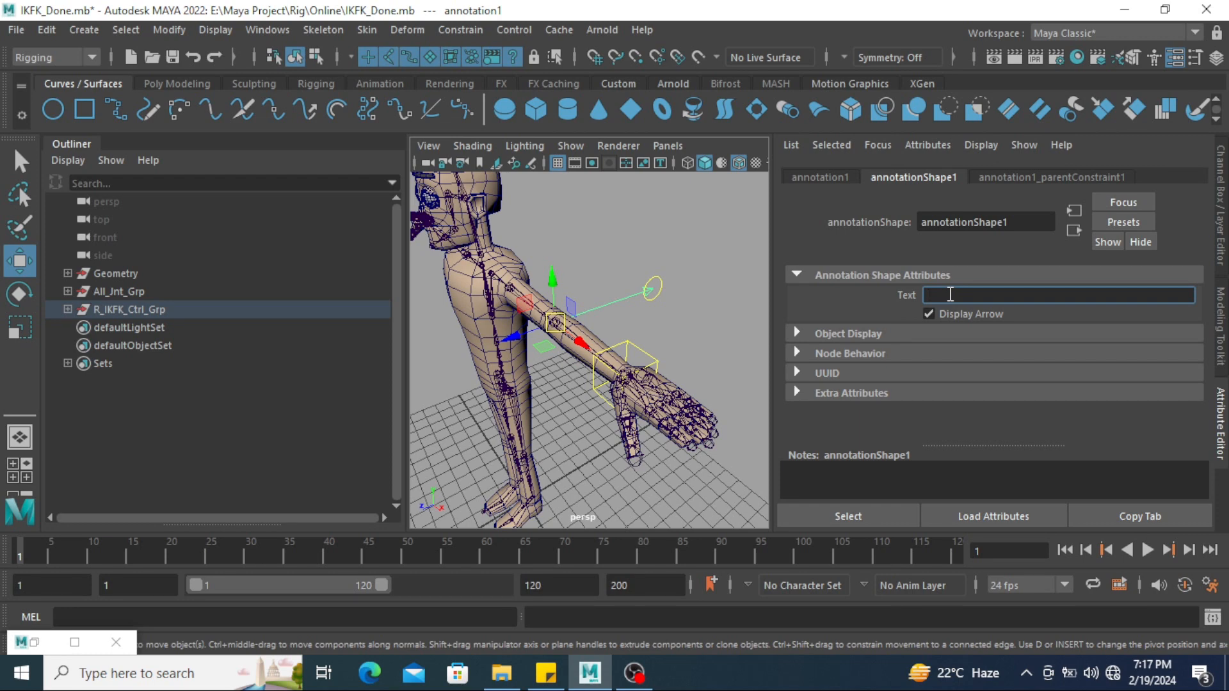
{"action": "type", "text": "R_Elbow_Ctrl"}
{"action": "key", "text": "Return"}
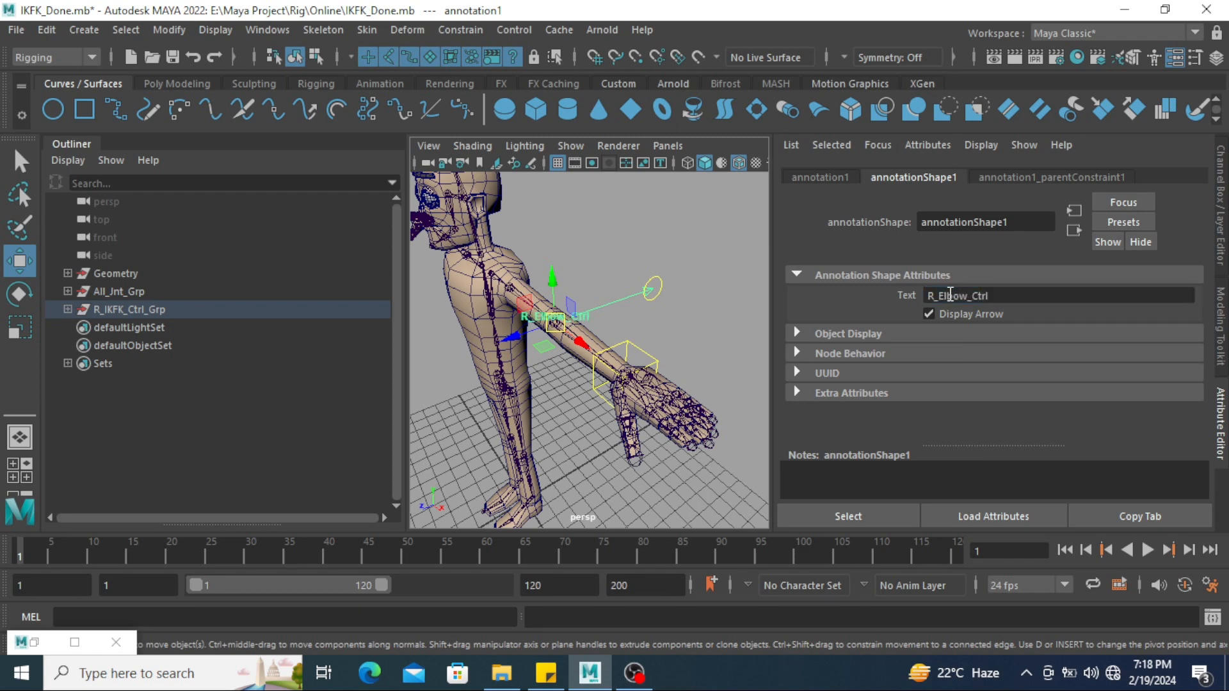
{"action": "scroll", "coordinate": [606, 392], "scroll_direction": "up", "scroll_amount": 5}
{"action": "mouse_move", "coordinate": [600, 402]}
{"action": "left_mouse_down", "text": "alt"}
{"action": "mouse_move", "coordinate": [606, 392]}
{"action": "mouse_move", "coordinate": [591, 390]}
{"action": "left_mouse_up", "text": "alt"}
{"action": "scroll", "coordinate": [605, 392], "scroll_direction": "down", "scroll_amount": 8}
{"action": "left_click", "coordinate": [723, 268]}
{"action": "left_click_drag", "start_coordinate": [692, 310], "coordinate": [703, 267], "text": "alt"}
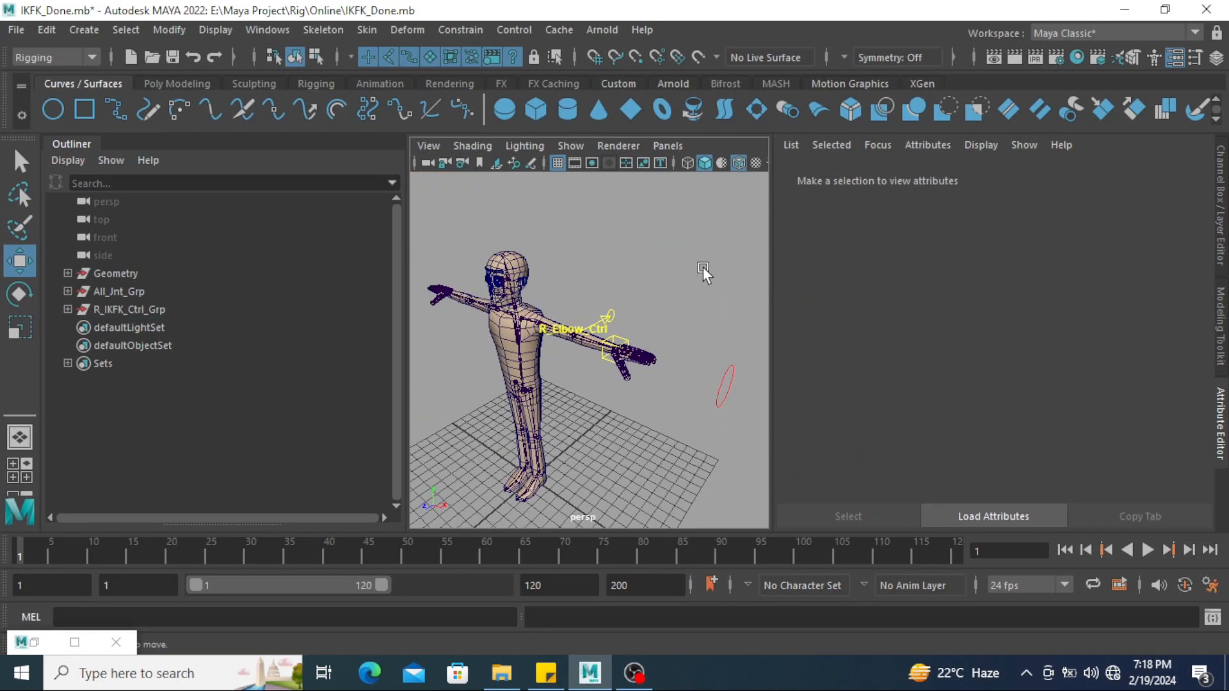
Remove the "R_Elbow_Ctrl" text from the elbow annotation, keeping only its arrow, and clear the selection
{"action": "scroll", "coordinate": [589, 339], "scroll_direction": "up", "scroll_amount": 5}
{"action": "mouse_move", "coordinate": [583, 344]}
{"action": "left_mouse_down", "text": "alt"}
{"action": "mouse_move", "coordinate": [589, 318]}
{"action": "mouse_move", "coordinate": [590, 342]}
{"action": "mouse_move", "coordinate": [655, 321]}
{"action": "mouse_move", "coordinate": [648, 348]}
{"action": "left_mouse_up", "text": "alt"}
{"action": "scroll", "coordinate": [613, 343], "scroll_direction": "up", "scroll_amount": 4}
{"action": "left_click", "coordinate": [589, 303]}
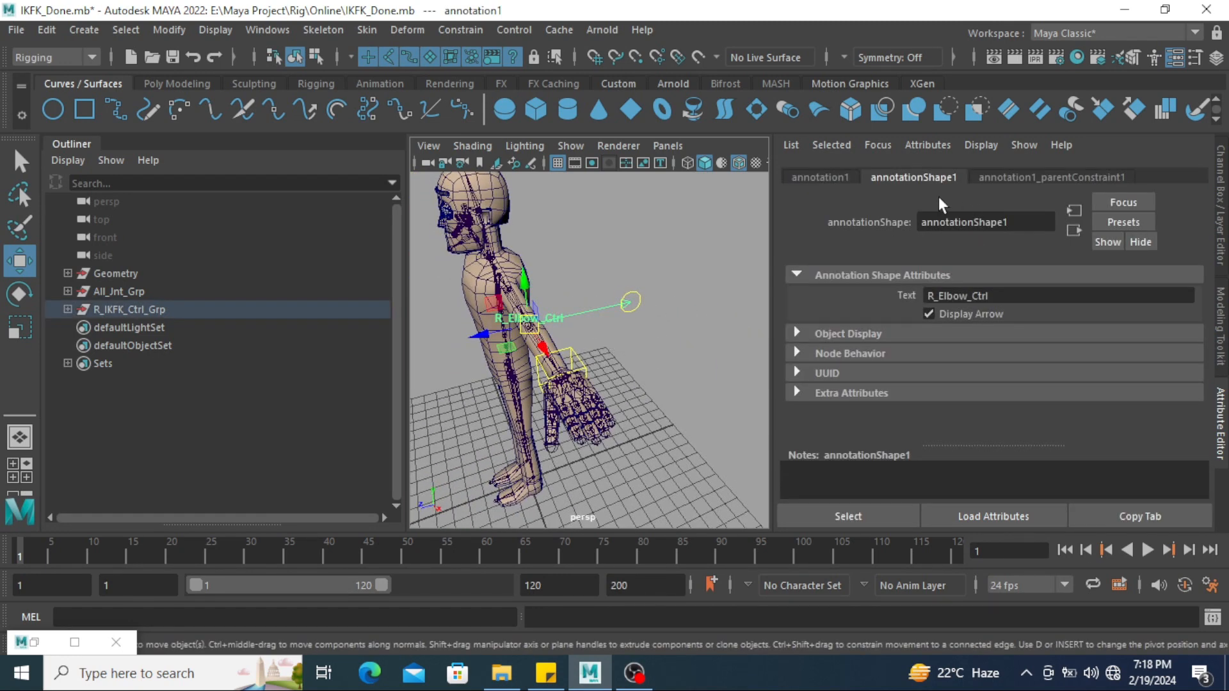
{"action": "double_click", "coordinate": [1007, 295]}
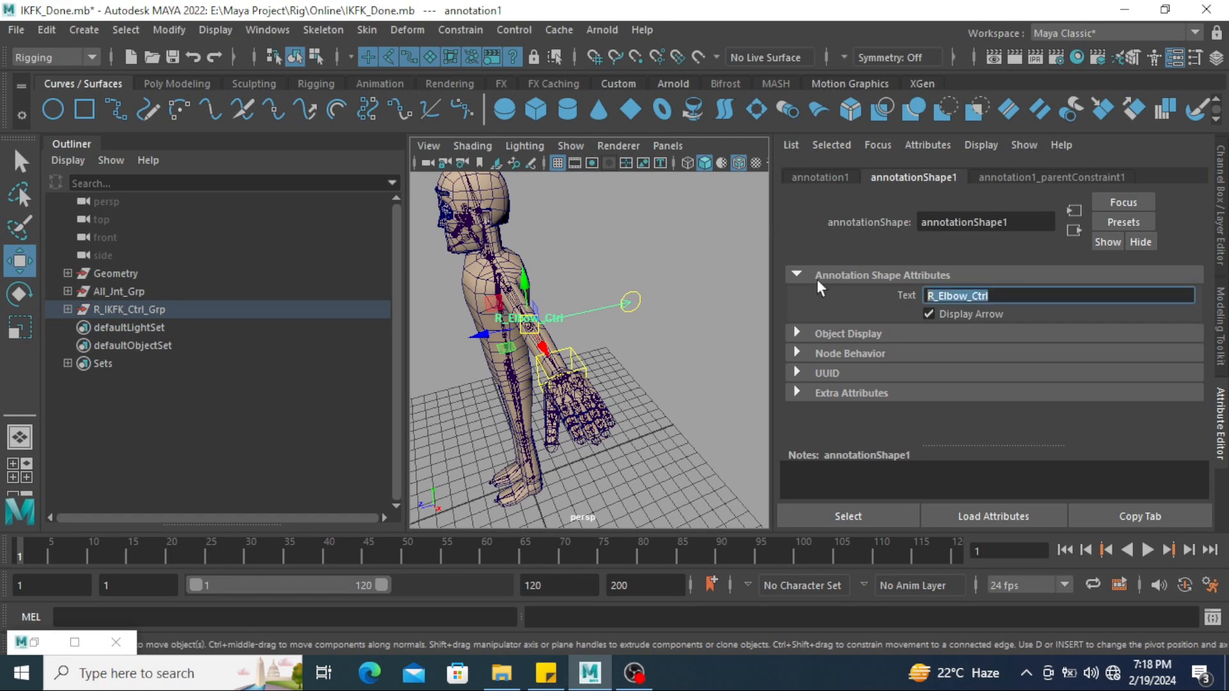
{"action": "key", "text": "BackSpace"}
{"action": "left_click", "coordinate": [652, 348]}
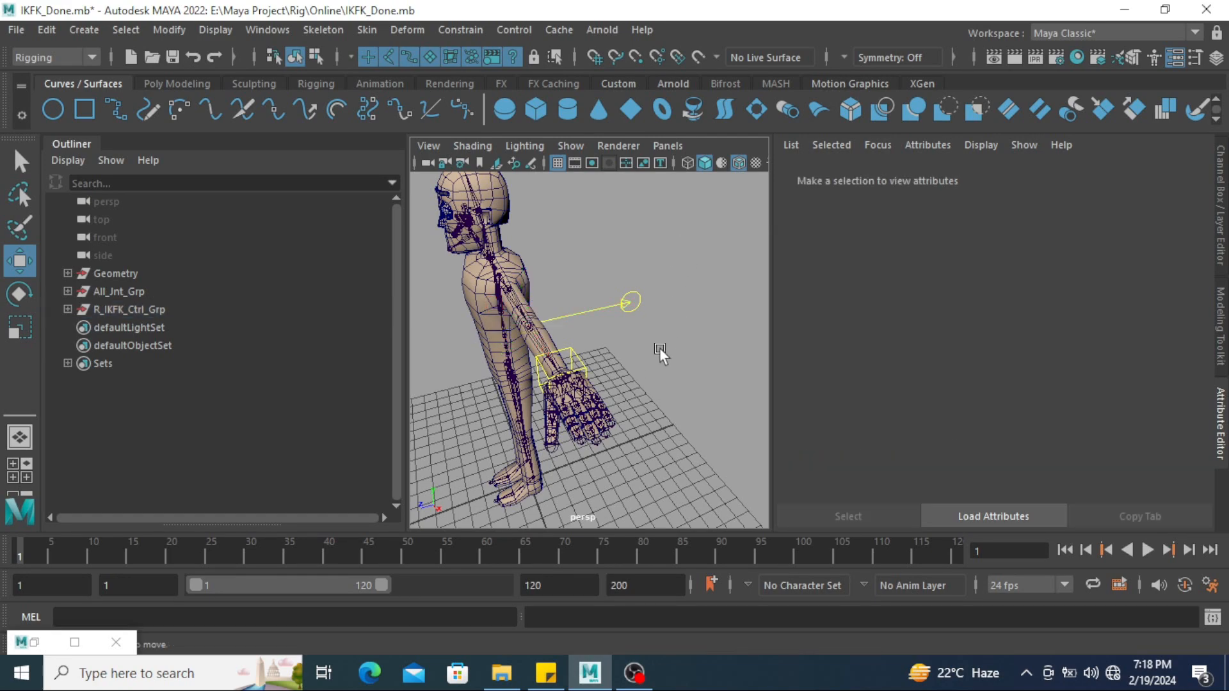
Bring up the Channel Box / Layer Editor and examine the whole character with its arm controls from several angles
{"action": "mouse_move", "coordinate": [660, 347]}
{"action": "left_mouse_down", "text": "alt"}
{"action": "mouse_move", "coordinate": [728, 370]}
{"action": "mouse_move", "coordinate": [690, 343]}
{"action": "mouse_move", "coordinate": [690, 401]}
{"action": "mouse_move", "coordinate": [652, 408]}
{"action": "left_mouse_up", "text": "alt"}
{"action": "scroll", "coordinate": [698, 347], "scroll_direction": "down", "scroll_amount": 6}
{"action": "scroll", "coordinate": [690, 401], "scroll_direction": "up", "scroll_amount": 3}
{"action": "left_click", "coordinate": [1216, 227]}
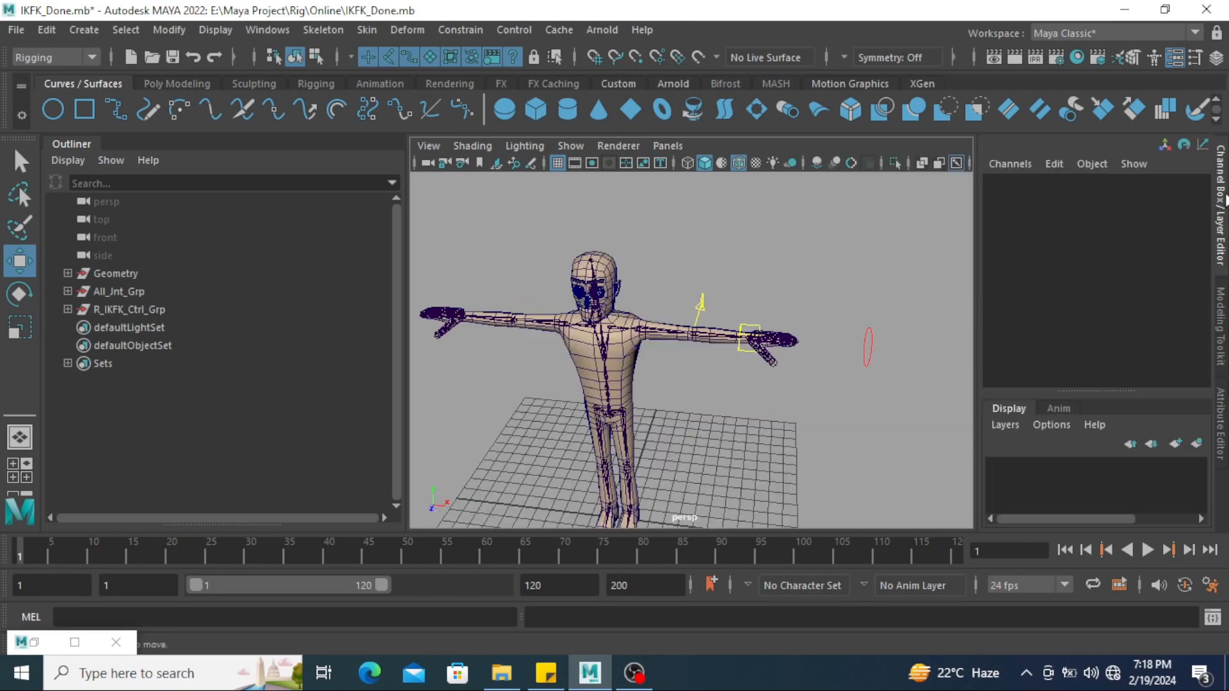
{"action": "right_click_drag", "start_coordinate": [735, 320], "coordinate": [719, 382], "text": "alt"}
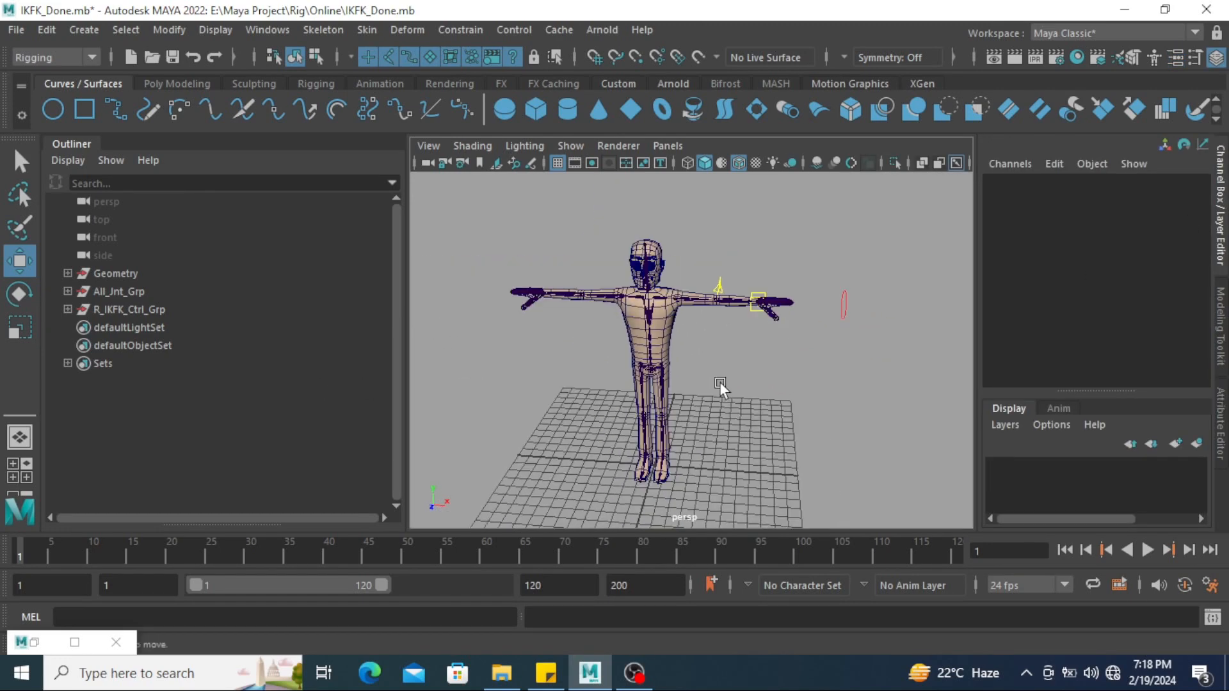
{"action": "left_click_drag", "start_coordinate": [723, 385], "coordinate": [751, 402], "text": "alt"}
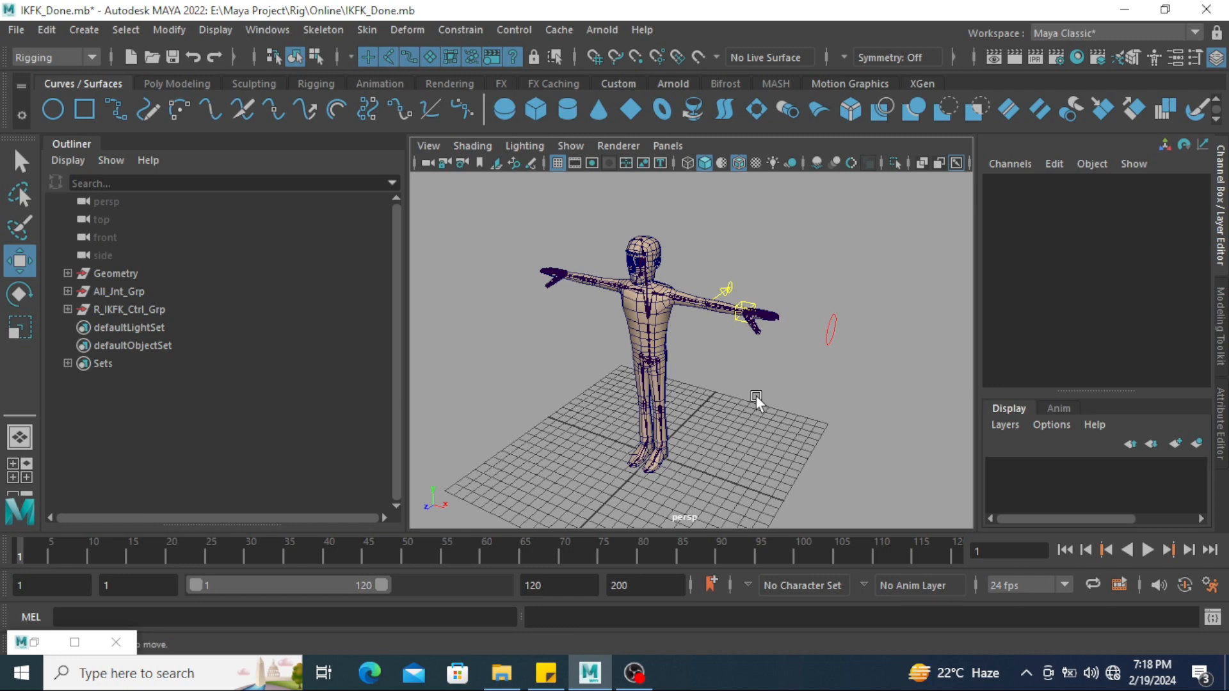
{"action": "left_click_drag", "start_coordinate": [724, 395], "coordinate": [724, 387], "text": "alt"}
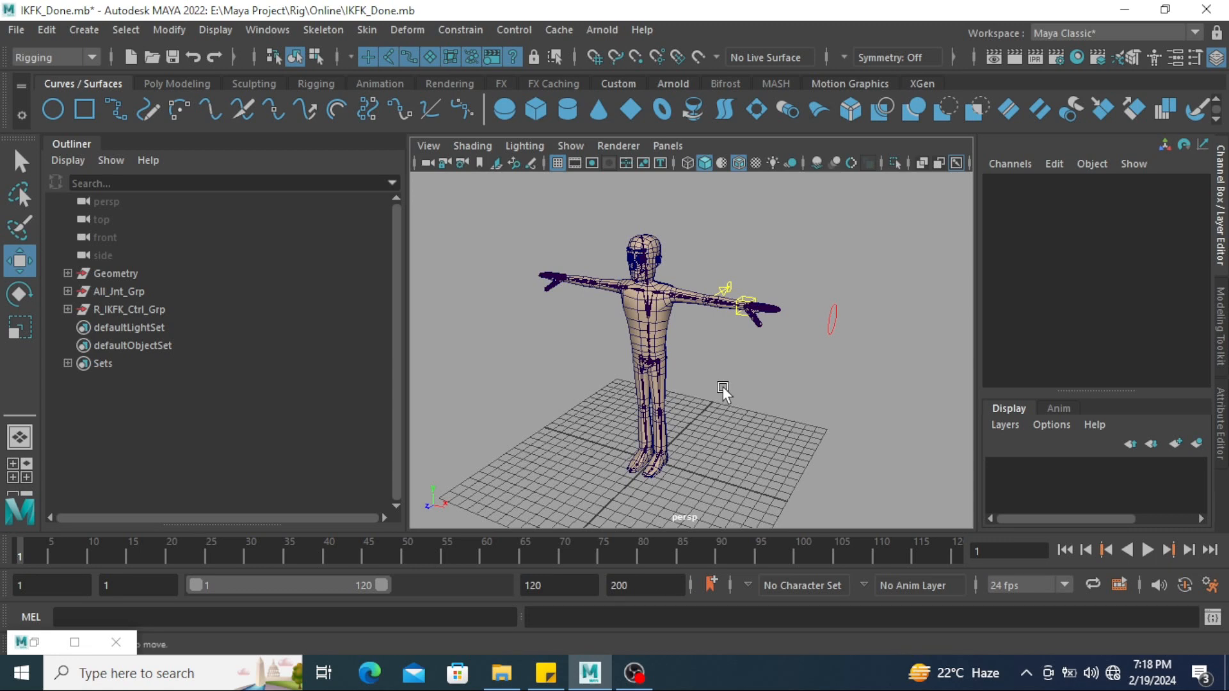